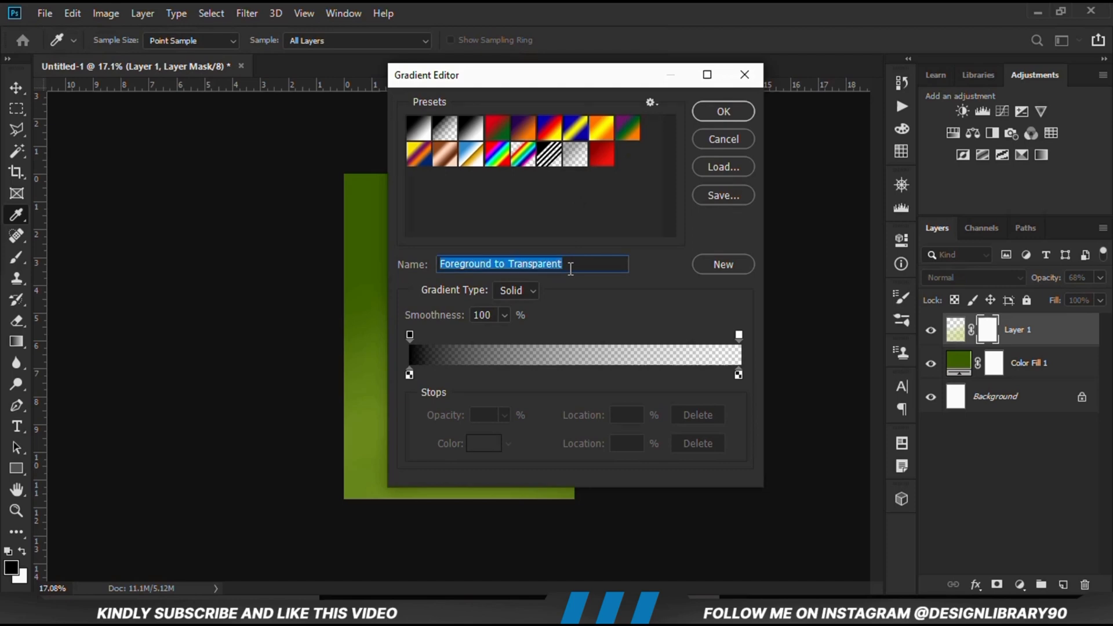
# Fade the upper part of Layer 1 by drawing black Foreground to Transparent gradients downward on its layer mask
pyautogui.click(700, 112)
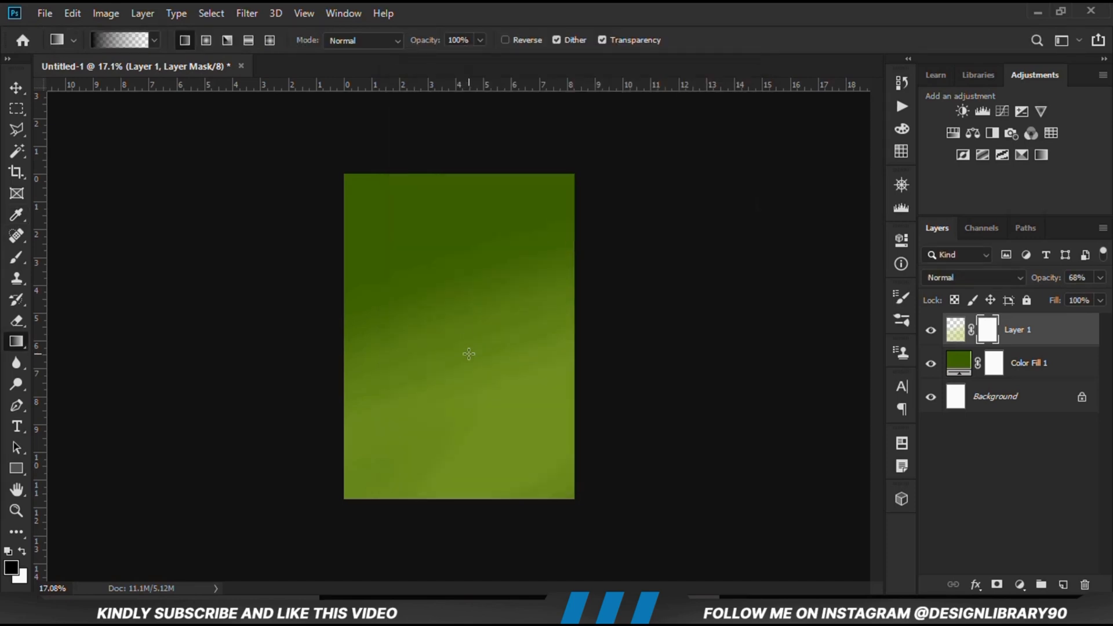
pyautogui.moveTo(463, 228); pyautogui.dragTo(474, 447)
pyautogui.moveTo(460, 276); pyautogui.dragTo(489, 451)
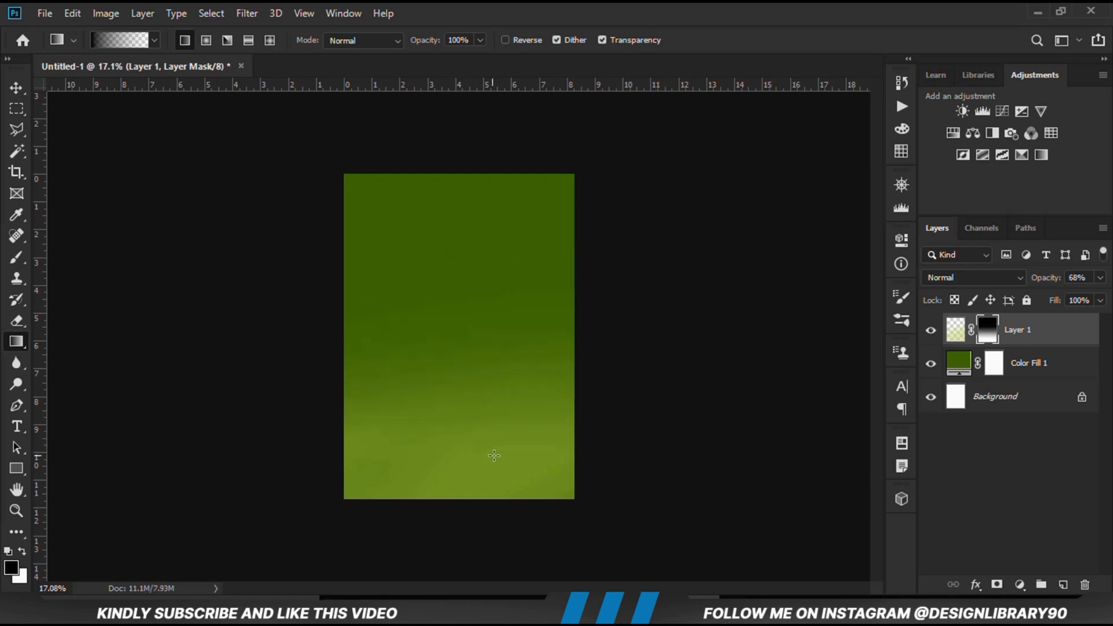
# Compare the canvas with Layer 1 hidden and shown, and lower Layer 1's opacity to 45%
pyautogui.click(929, 331)
pyautogui.click(930, 331)
pyautogui.click(1100, 296)
pyautogui.moveTo(1062, 294); pyautogui.dragTo(1061, 294)
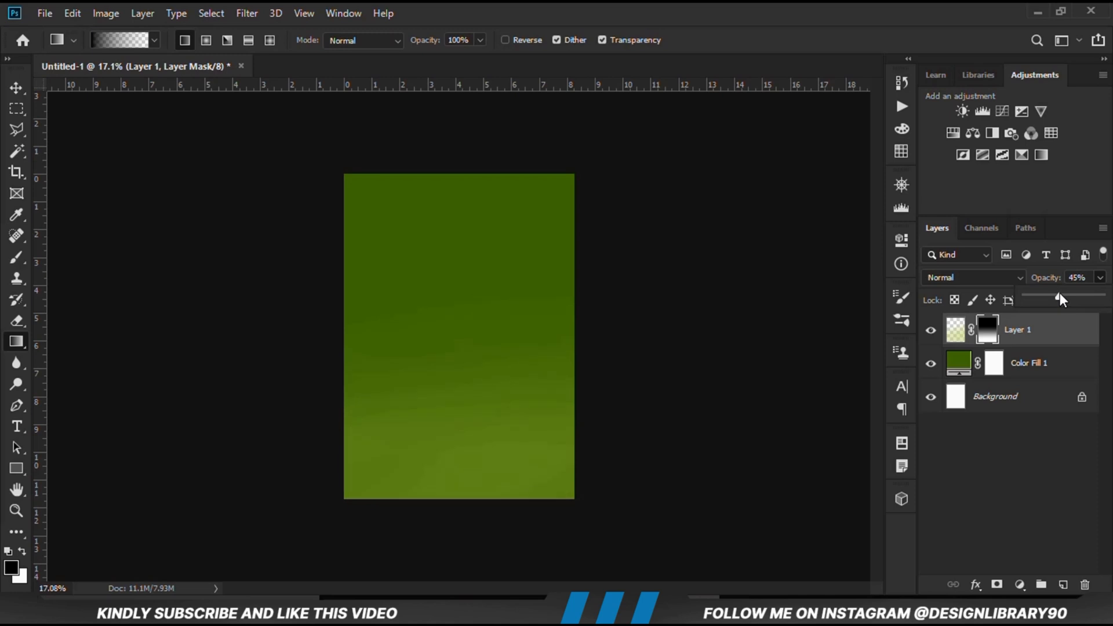
pyautogui.click(16, 88)
pyautogui.click(135, 165)
# Add an Exposure adjustment layer above Layer 1 with Gamma Correction set to 0.77, and preview it off and on
pyautogui.hotkey('ctrl', '+')
pyautogui.click(1020, 585)
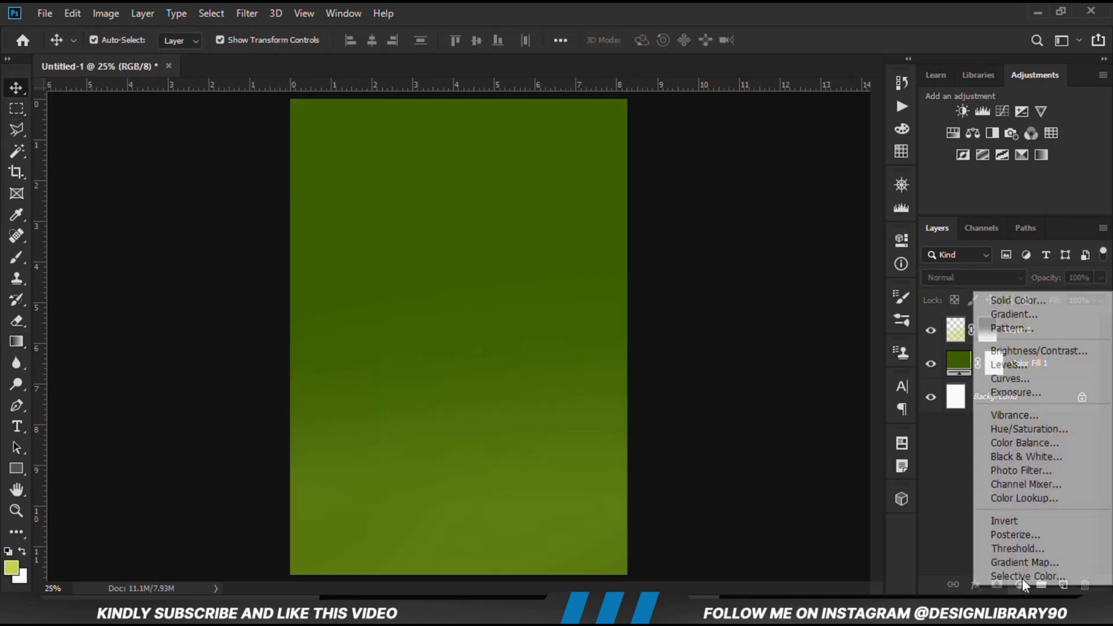
pyautogui.click(1023, 390)
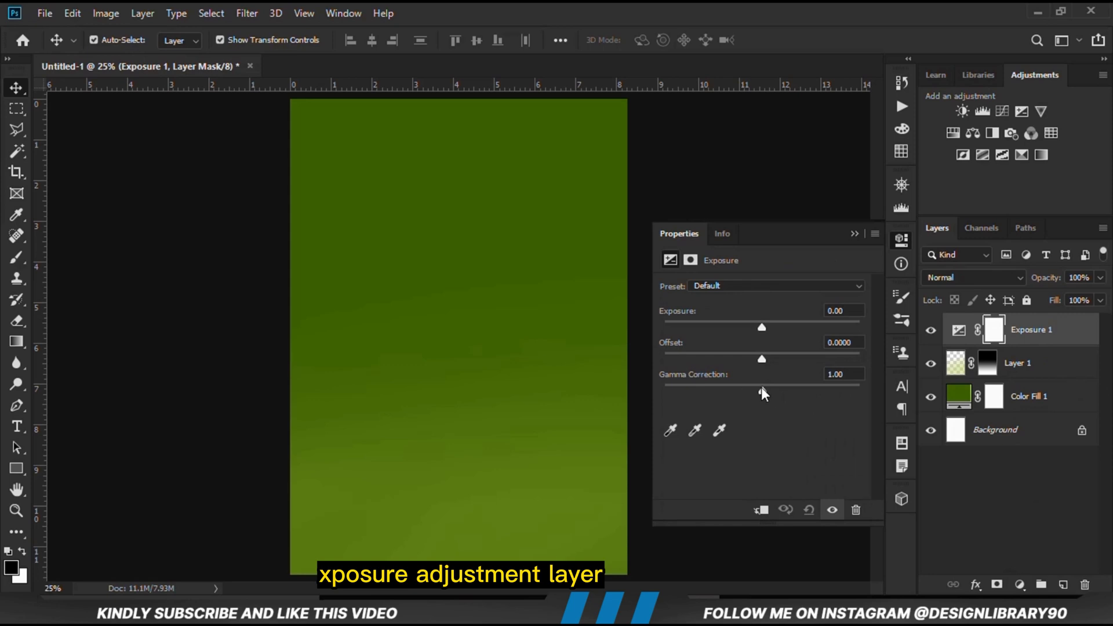
pyautogui.moveTo(762, 393); pyautogui.dragTo(781, 392)
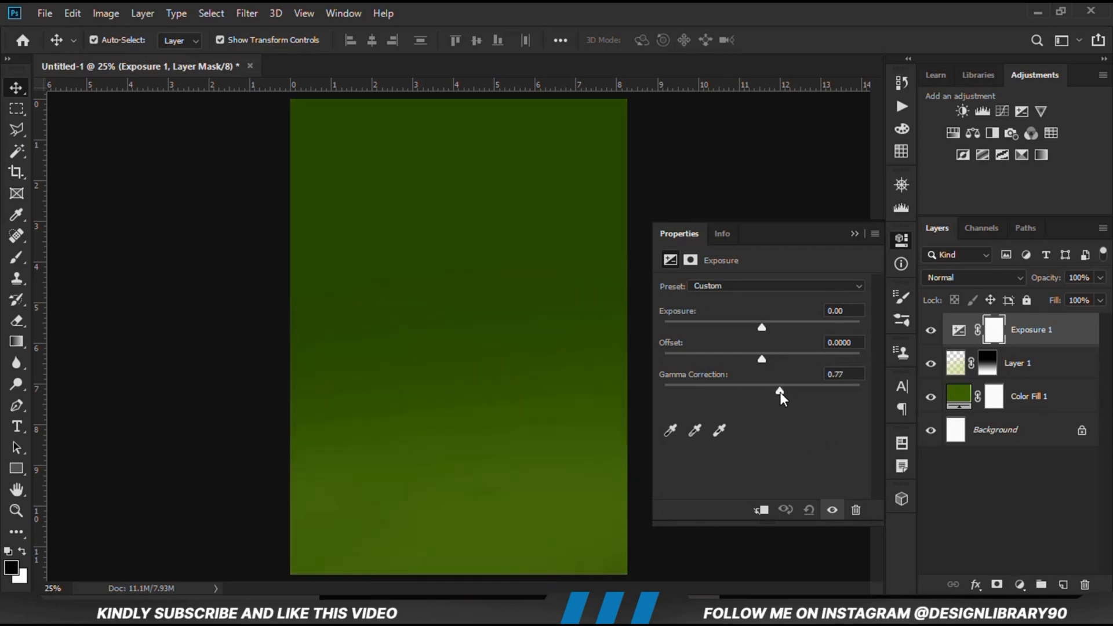
pyautogui.click(855, 234)
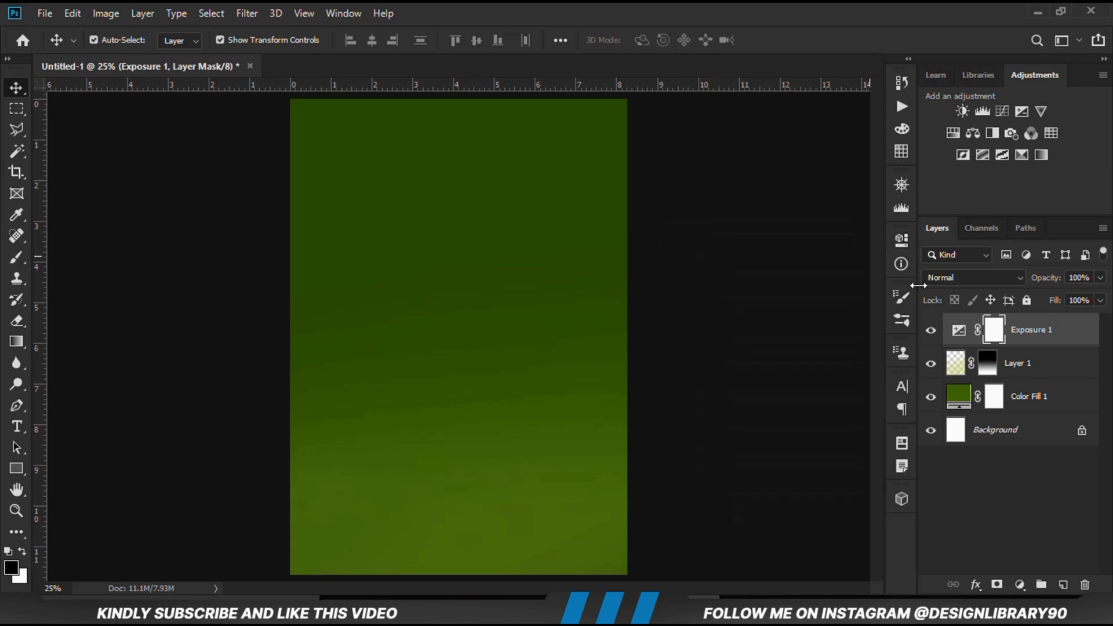
pyautogui.click(931, 330)
pyautogui.click(930, 330)
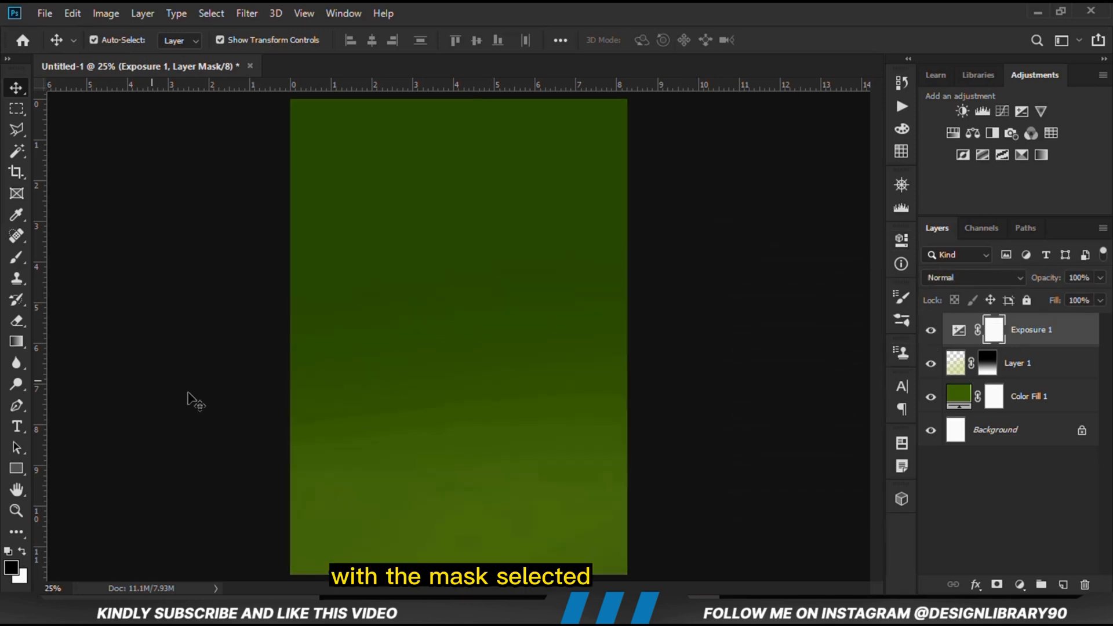
# Paint out the centre of the Exposure 1 mask with a soft black brush sized 2700 at 100% opacity
pyautogui.moveTo(17, 256); pyautogui.dragTo(154, 258)
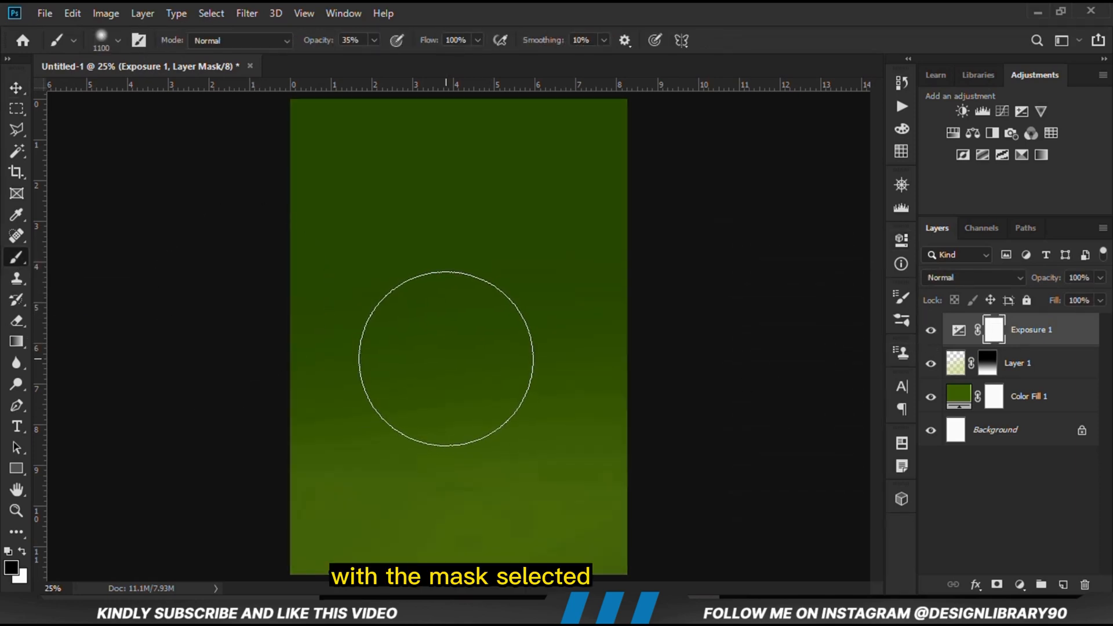
pyautogui.press(']')
pyautogui.press(']')
pyautogui.press(']')
pyautogui.press(']')
pyautogui.press(']')
pyautogui.press(']')
pyautogui.press(']')
pyautogui.press(']')
pyautogui.press(']')
pyautogui.press(']')
pyautogui.press(']')
pyautogui.press(']')
pyautogui.press(']')
pyautogui.press(']')
pyautogui.click(374, 40)
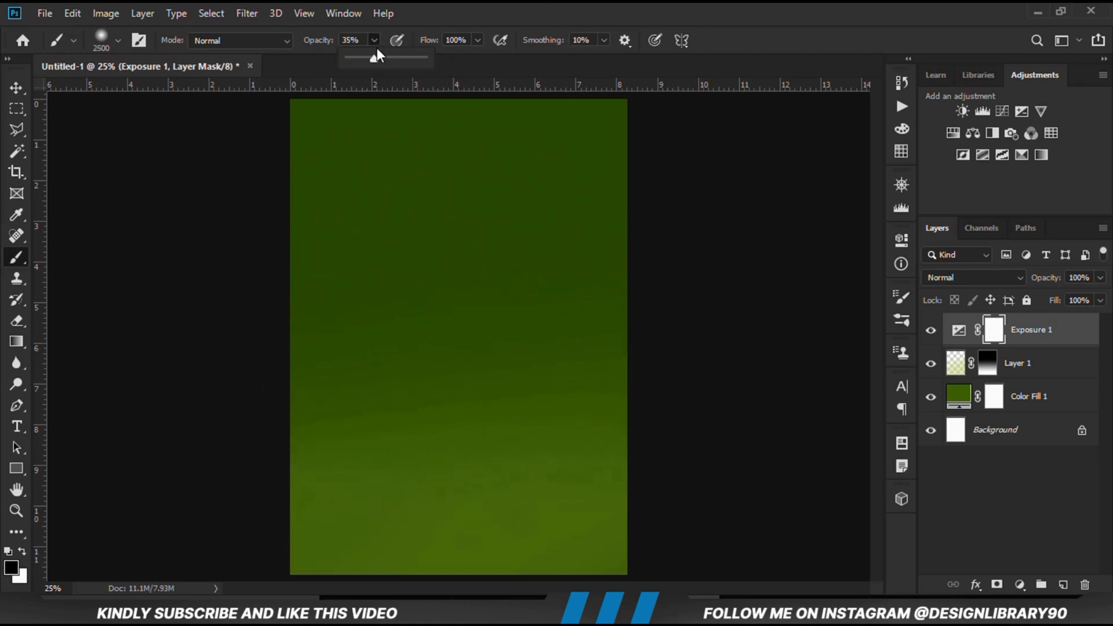
pyautogui.press(']')
pyautogui.press(']')
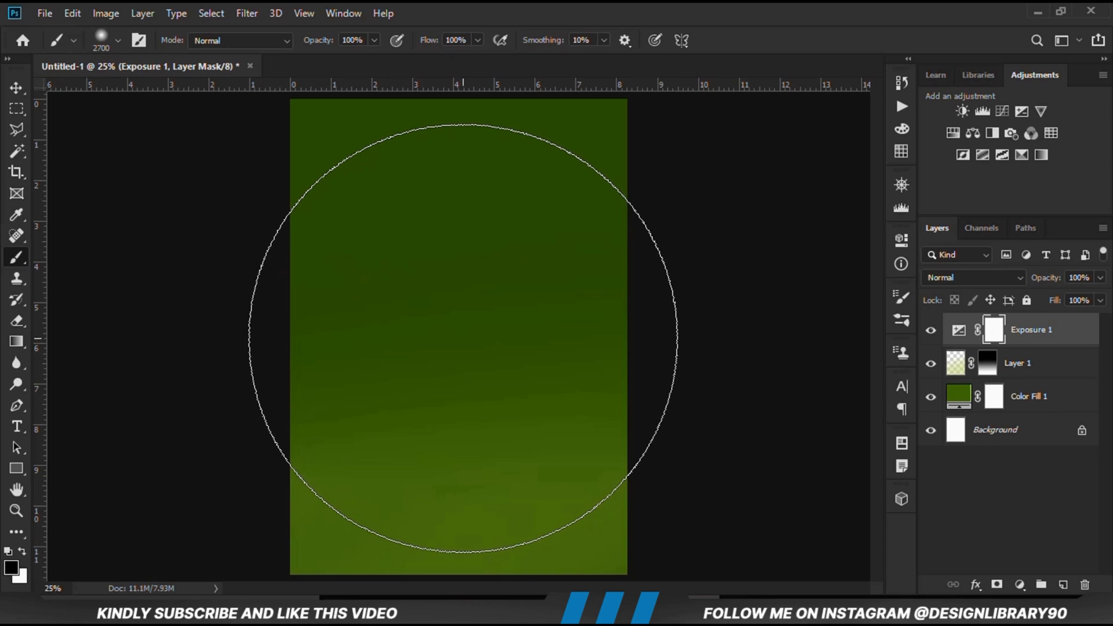
pyautogui.click(463, 338)
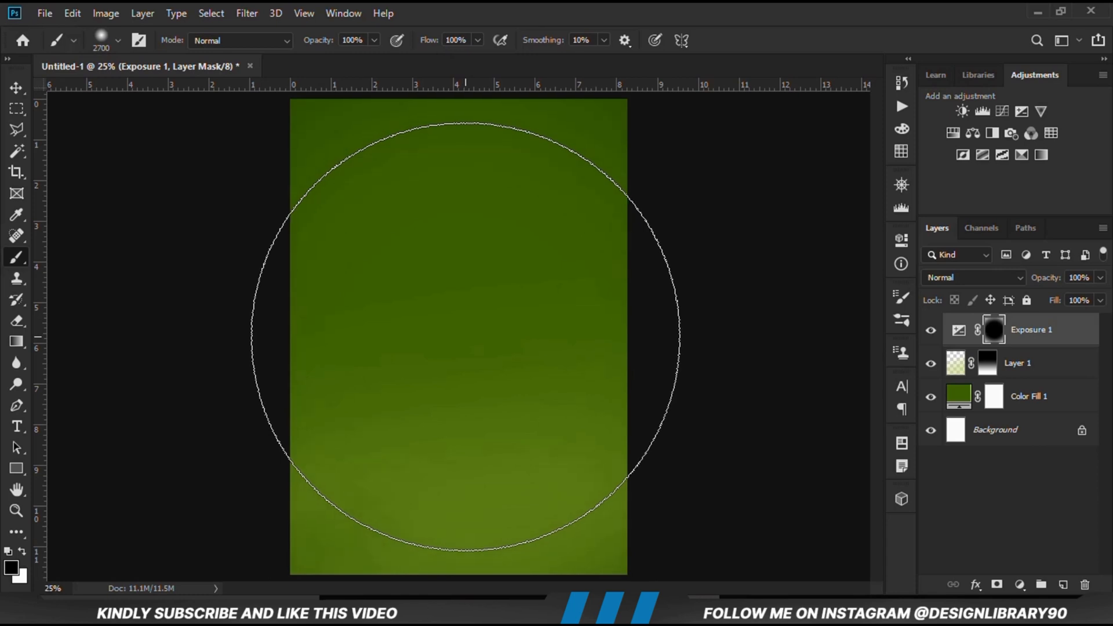
pyautogui.press('v')
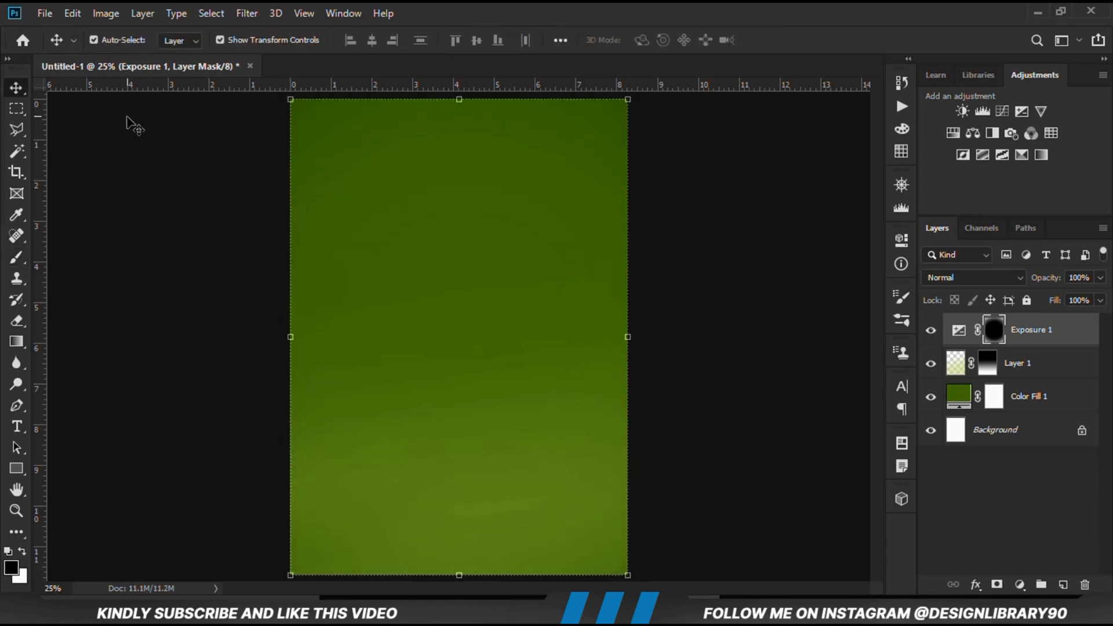
pyautogui.click(218, 200)
pyautogui.click(473, 289)
# Set the Exposure 1 layer's blend mode to Multiply and compare the canvas with the layer hidden and shown
pyautogui.click(1032, 337)
pyautogui.click(930, 331)
pyautogui.click(930, 331)
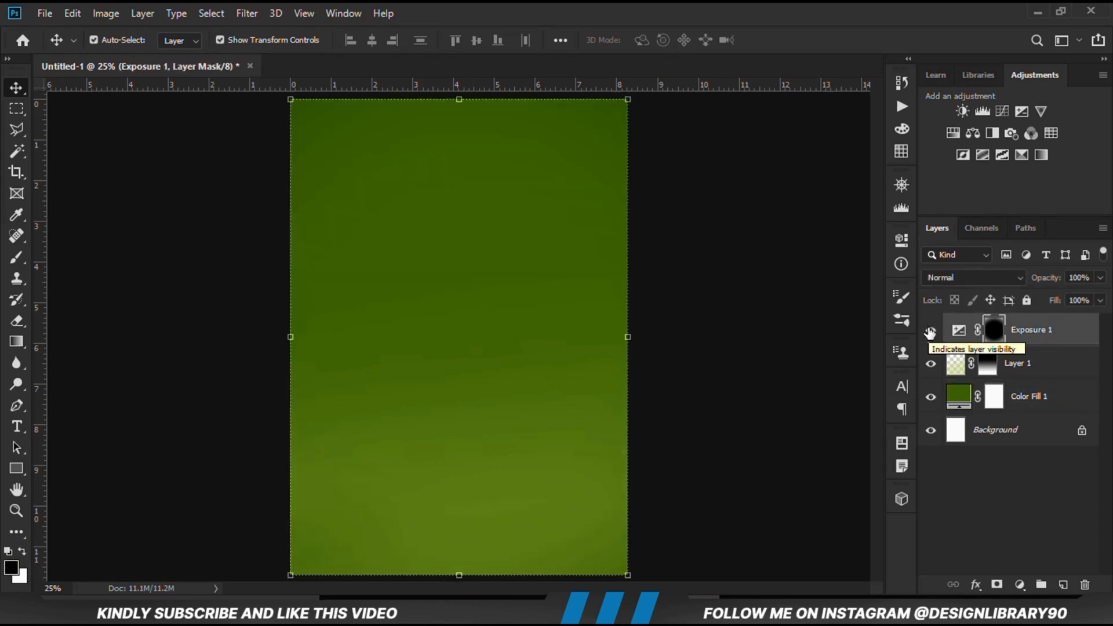
pyautogui.click(970, 278)
pyautogui.click(937, 251)
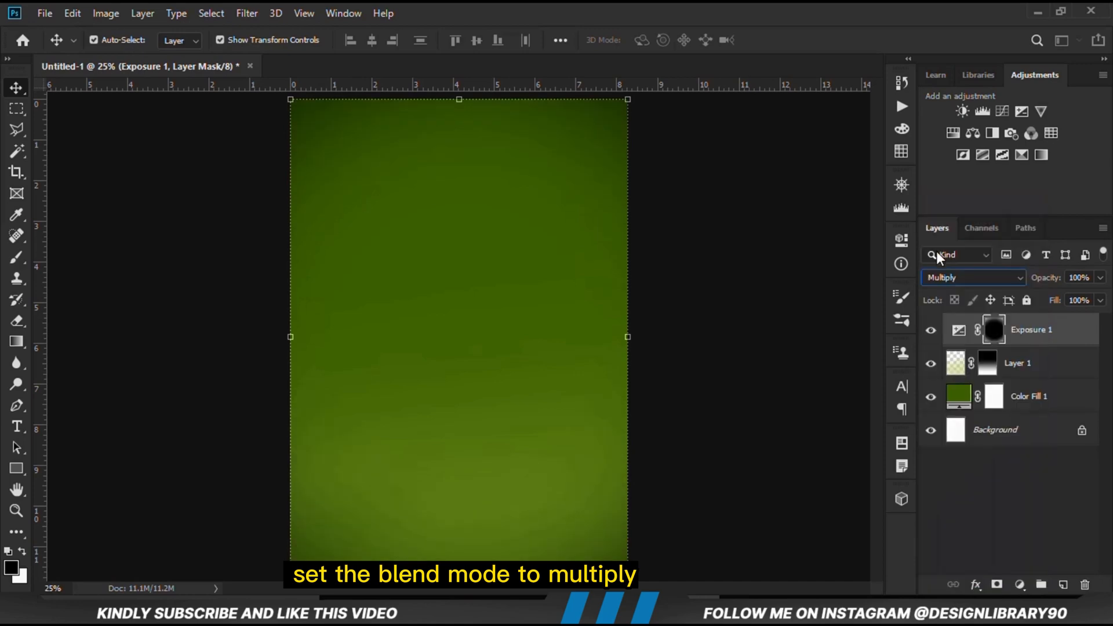
pyautogui.click(931, 331)
pyautogui.click(931, 331)
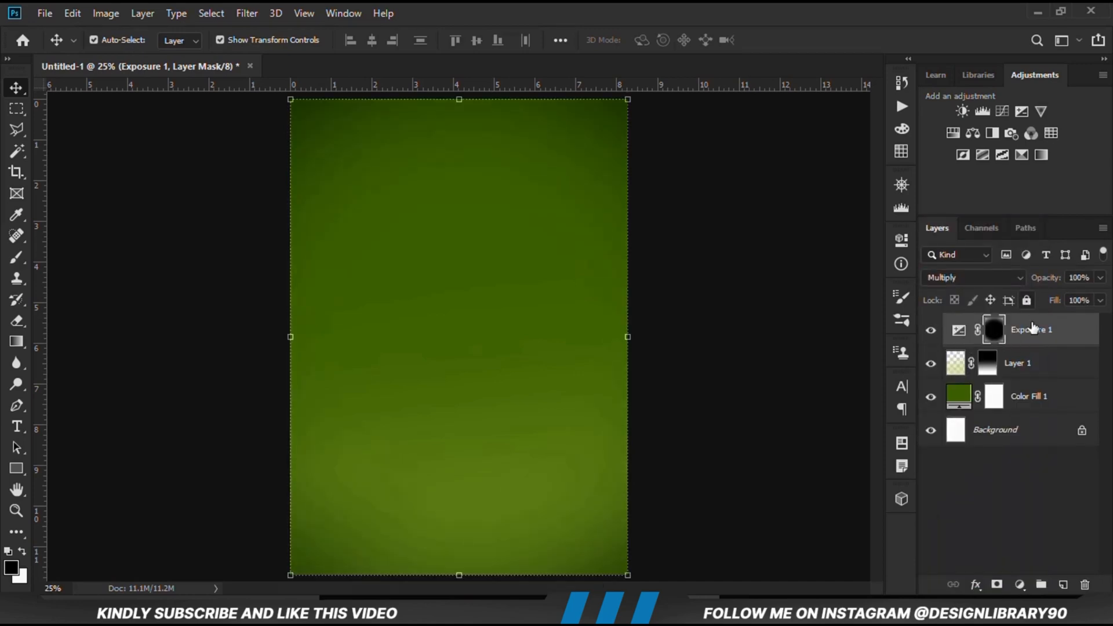
# Duplicate the Exposure 1 layer and reduce the copy's opacity to 41%
pyautogui.hotkey('ctrl', 'j')
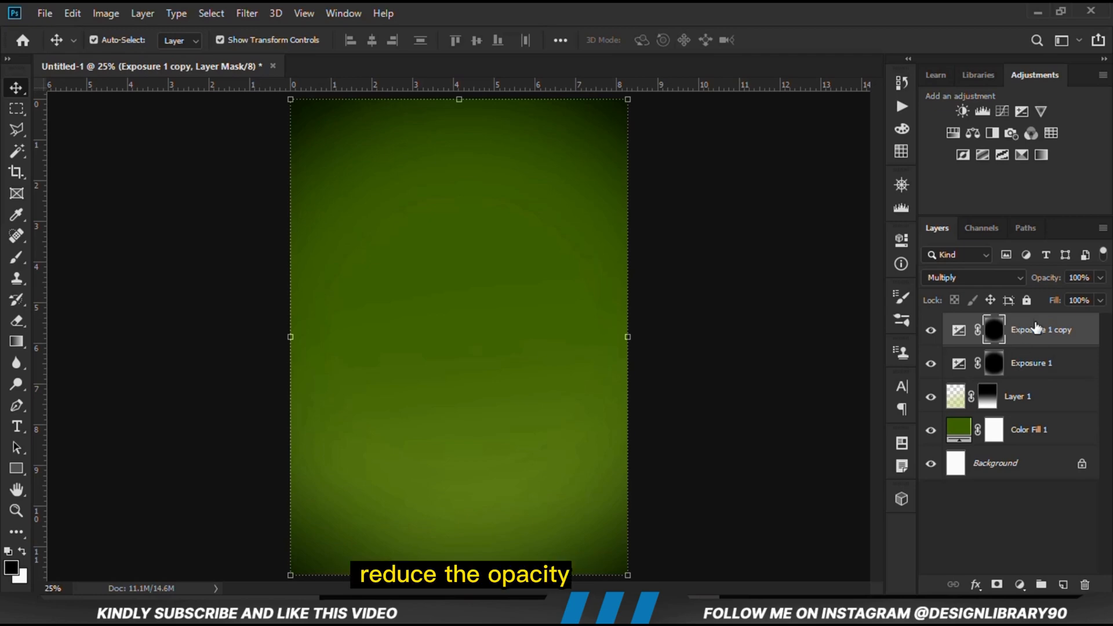
pyautogui.click(1100, 278)
pyautogui.moveTo(1105, 296); pyautogui.dragTo(1056, 292)
pyautogui.click(763, 446)
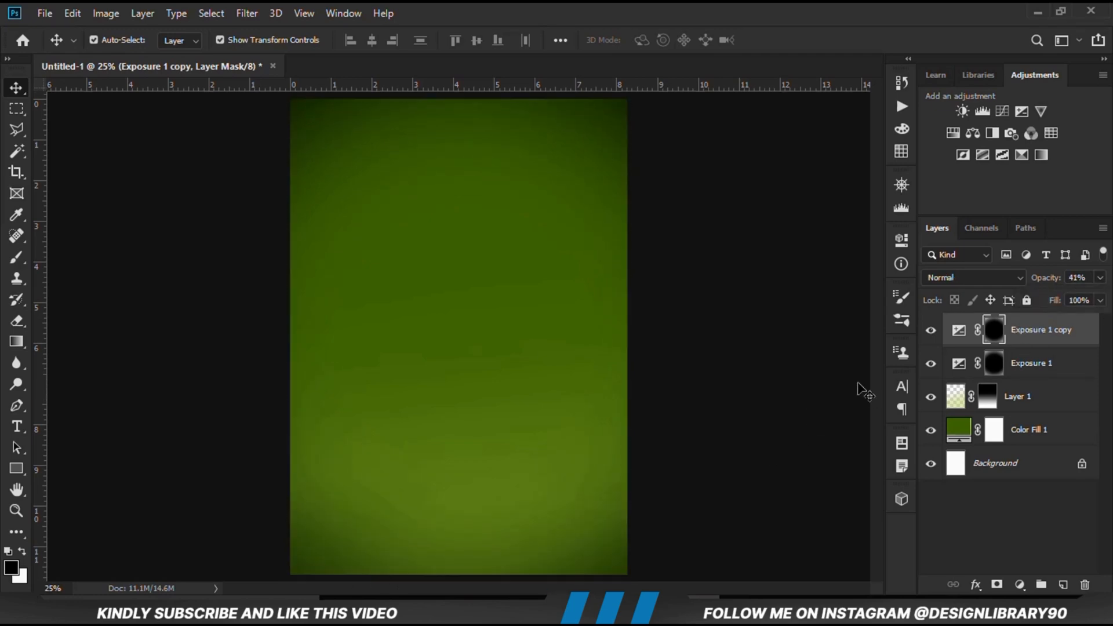
pyautogui.click(923, 322)
pyautogui.click(931, 330)
pyautogui.scroll(-2, 750, 405)
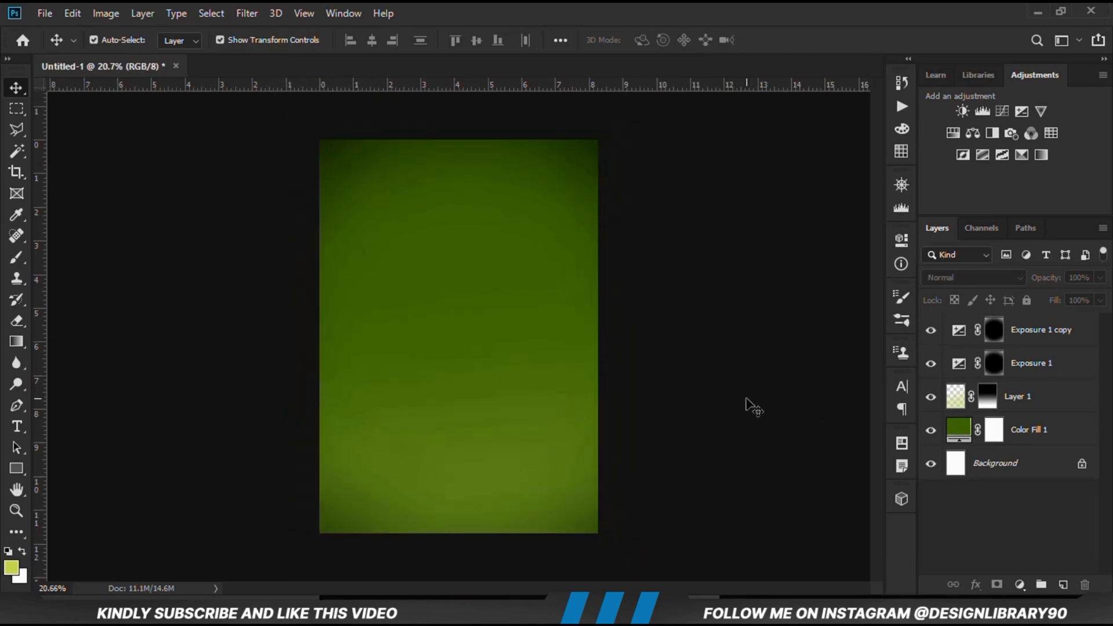
pyautogui.scroll(1, 748, 403)
pyautogui.scroll(1, 753, 408)
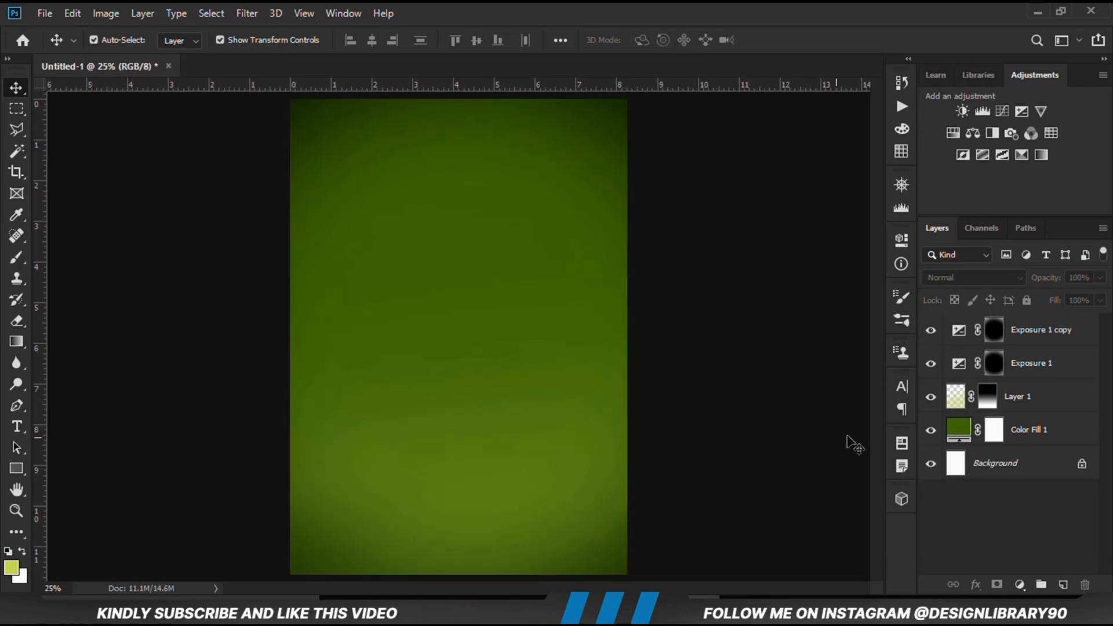
# Group all layers from Color Fill 1 up to Exposure 1 copy, and lock the group
pyautogui.click(1013, 439)
pyautogui.keyDown('shift'); pyautogui.click(1043, 325); pyautogui.keyUp('shift')
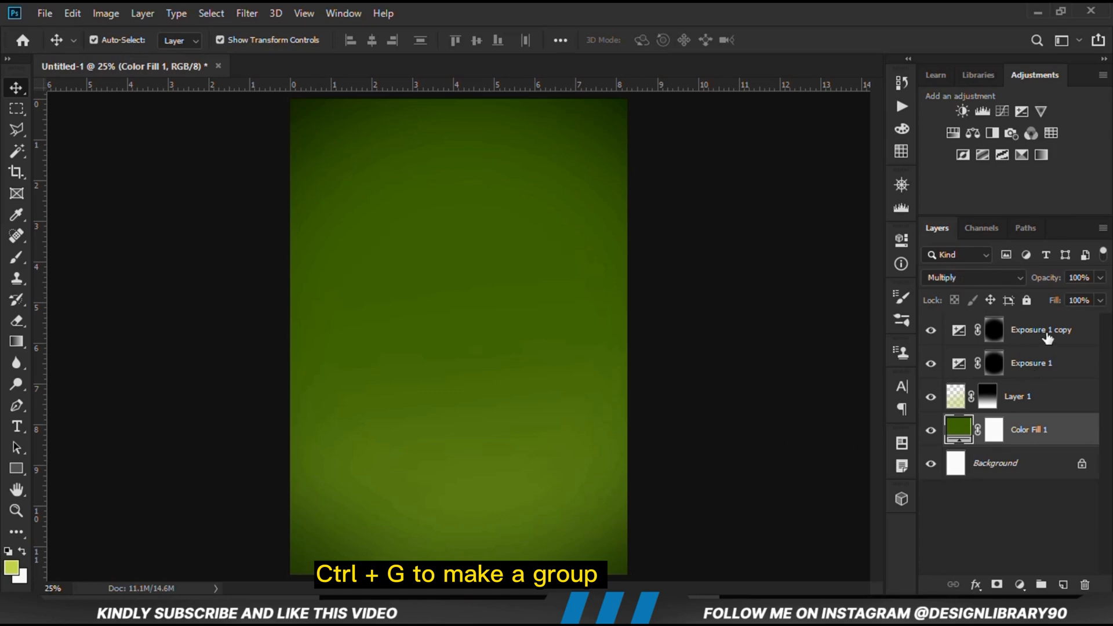
pyautogui.hotkey('ctrl', 'g')
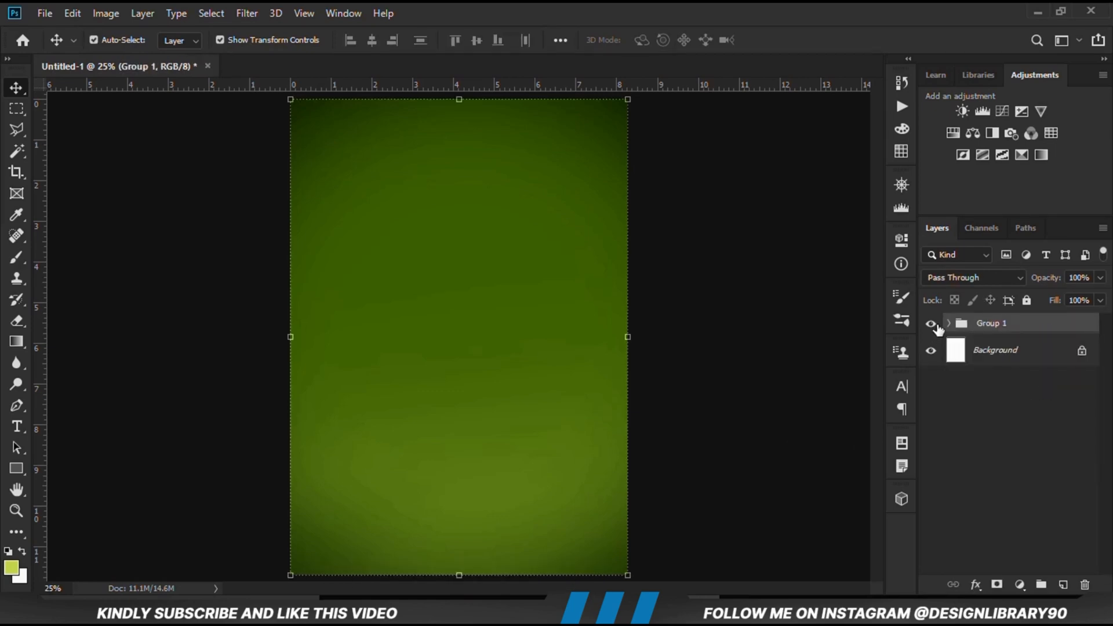
pyautogui.click(931, 324)
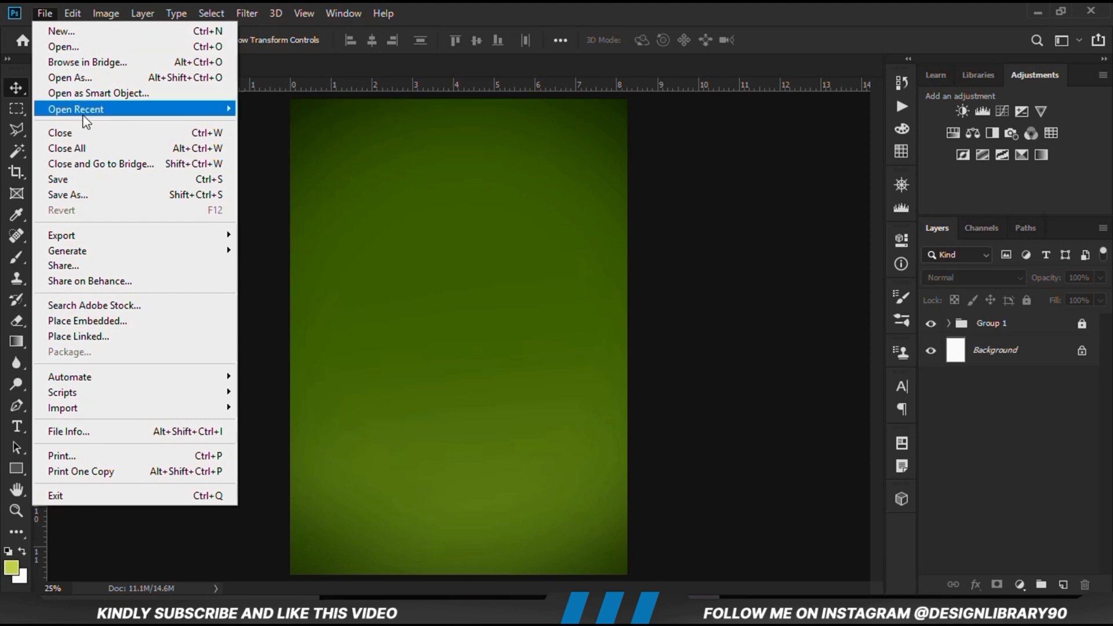
# Open the recent file Calve.psd, copy its sauce bottle into the Untitled-1 poster, and position it horizontally centred above the middle
pyautogui.moveTo(87, 113)
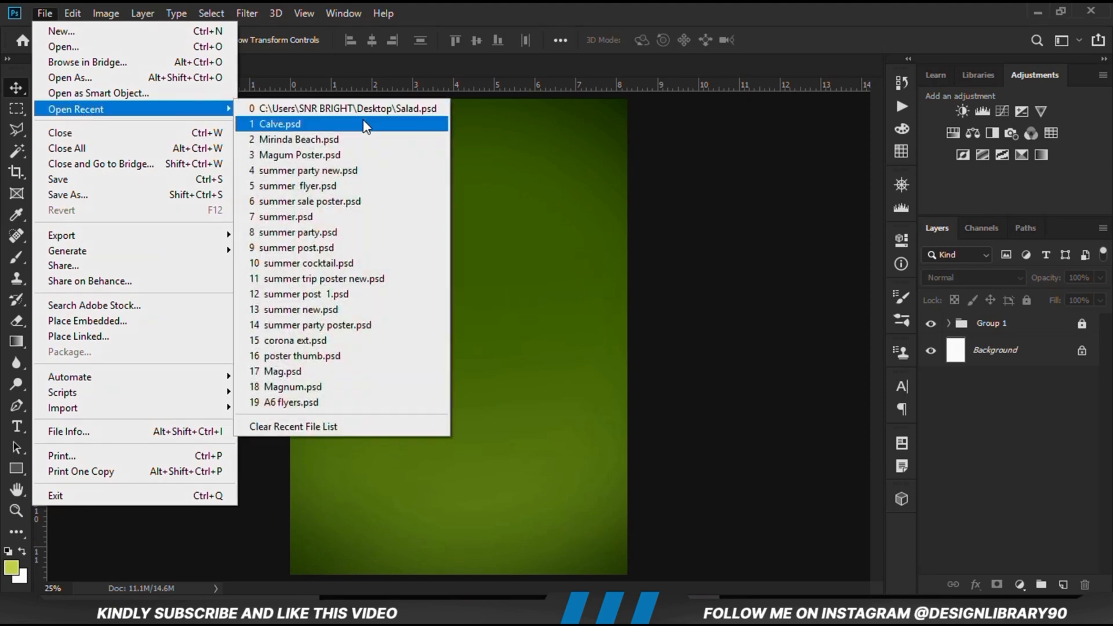
pyautogui.click(366, 126)
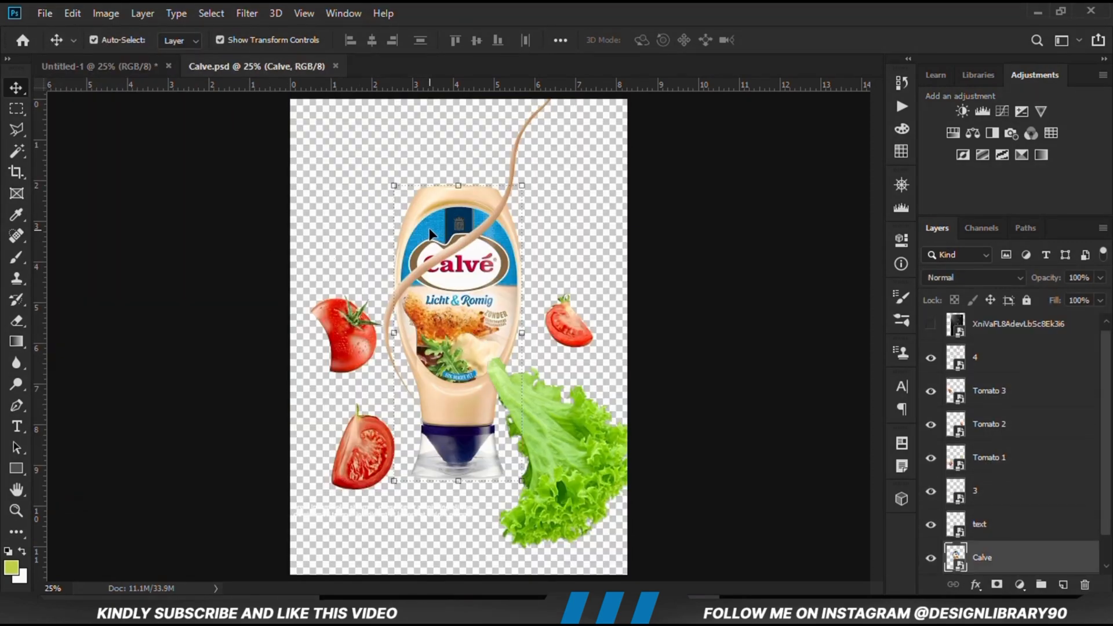
pyautogui.moveTo(429, 230); pyautogui.dragTo(408, 212)
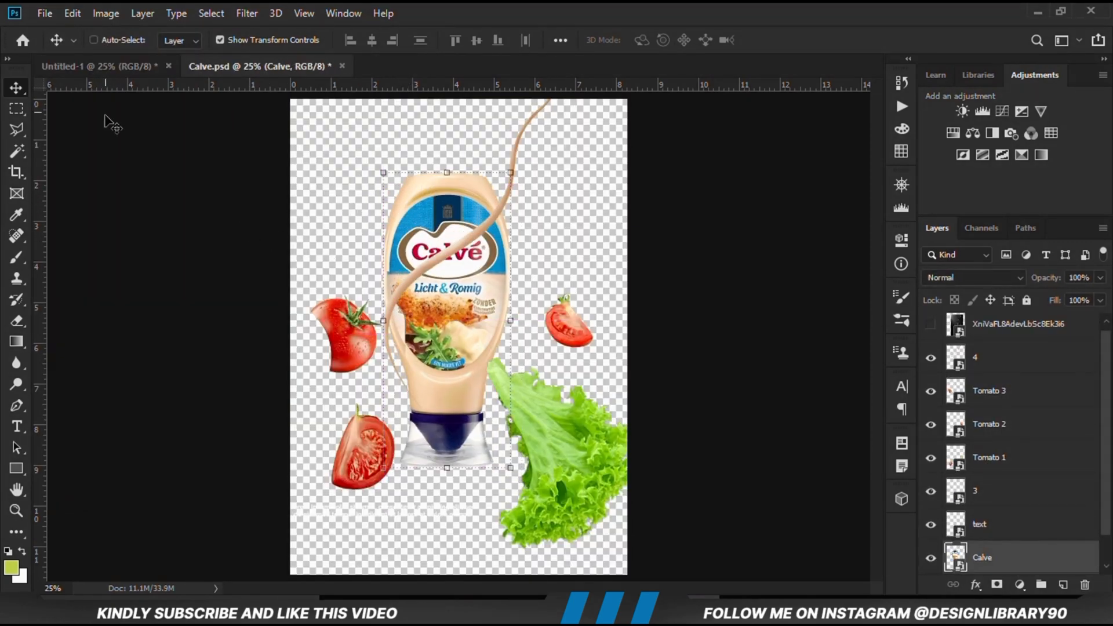
pyautogui.click(113, 71)
pyautogui.hotkey('ctrl', 'v')
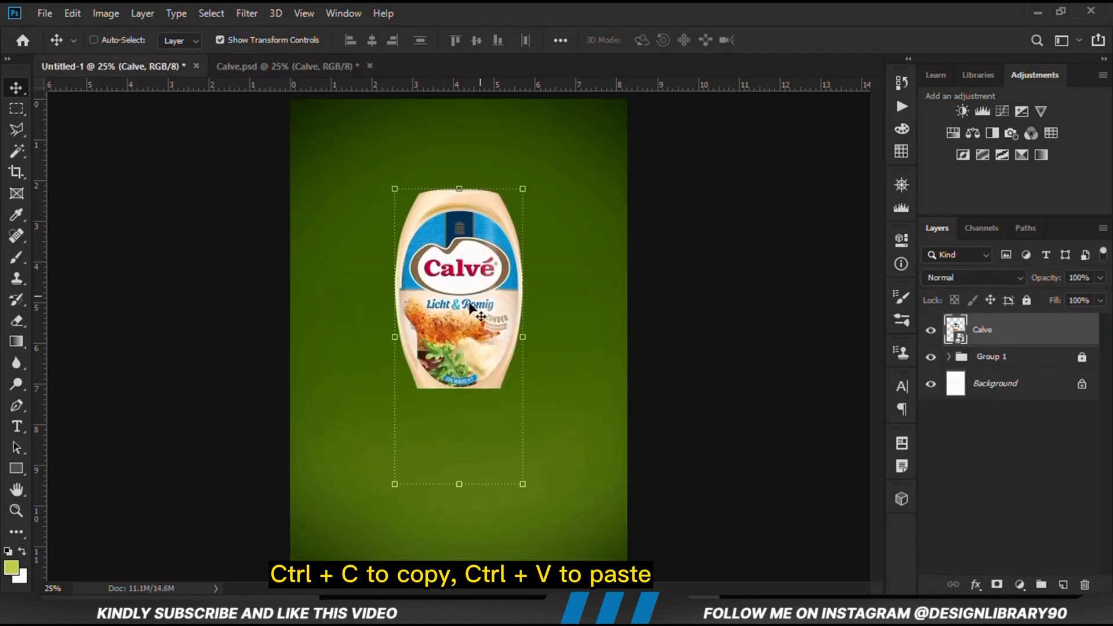
pyautogui.moveTo(459, 319); pyautogui.dragTo(460, 286)
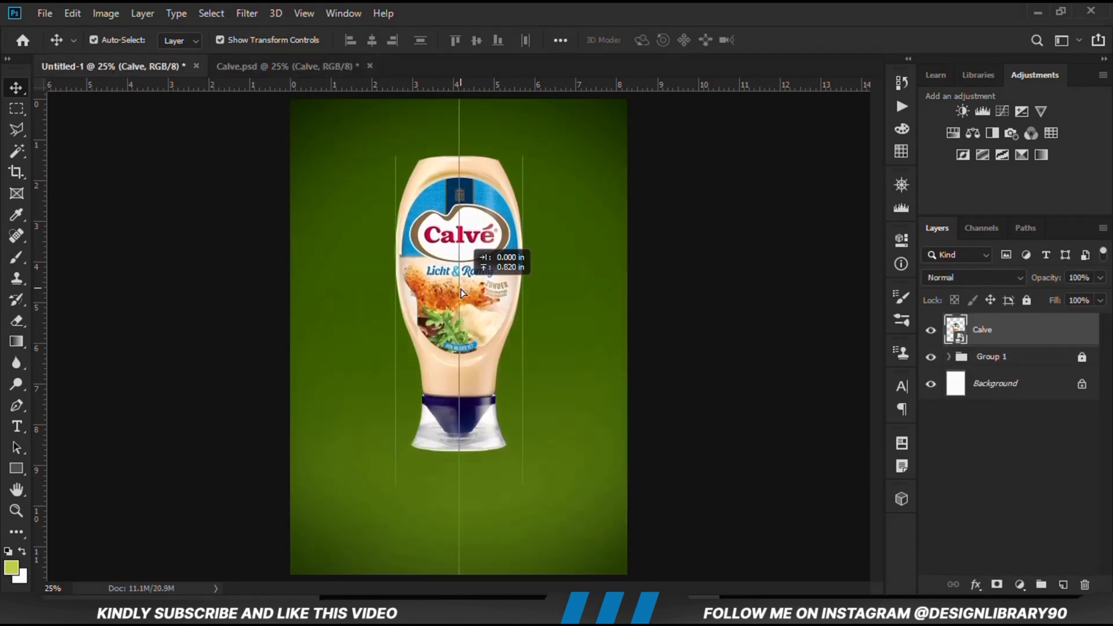
# Copy the lettuce leaf from Calve.psd into the Untitled-1 poster and place it over the bottle's upper right side
pyautogui.click(266, 66)
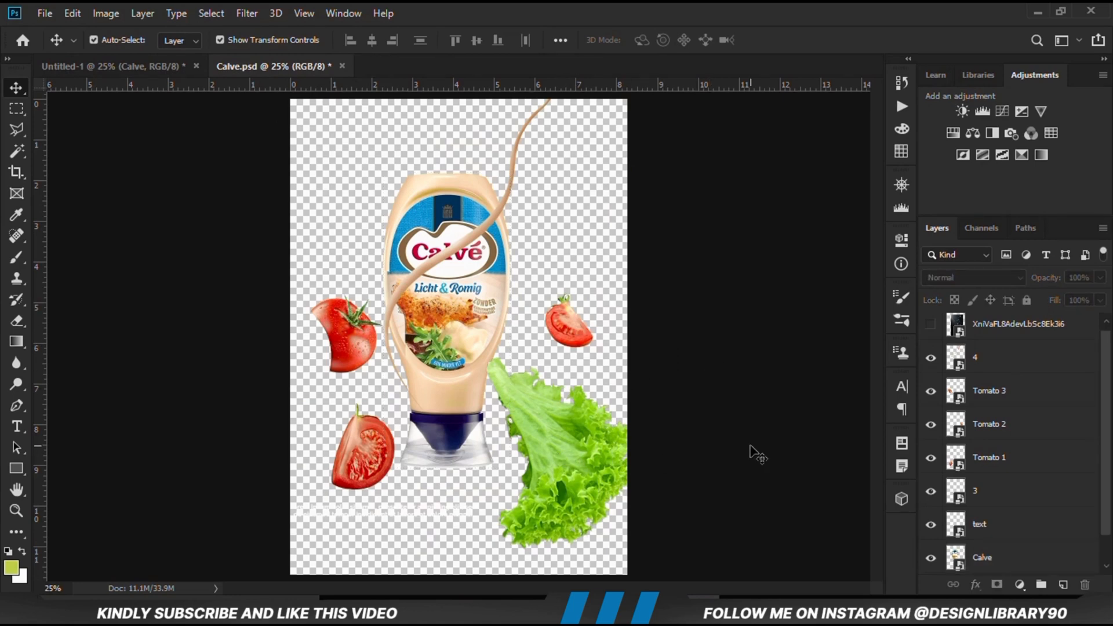
pyautogui.moveTo(591, 455); pyautogui.dragTo(583, 430)
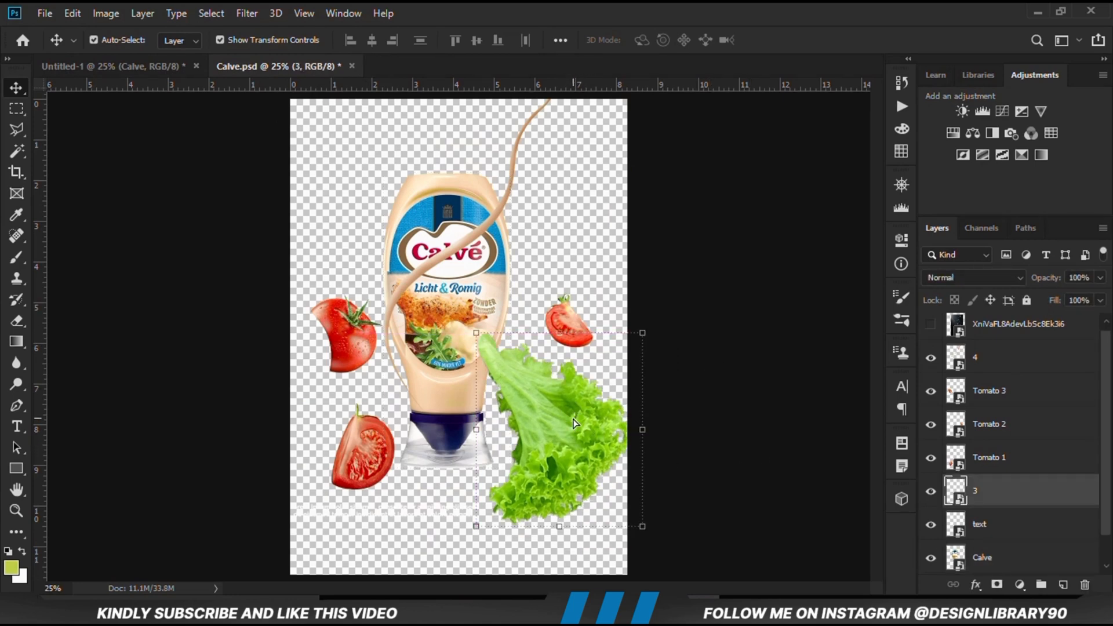
pyautogui.hotkey('ctrl', 'c')
pyautogui.click(116, 66)
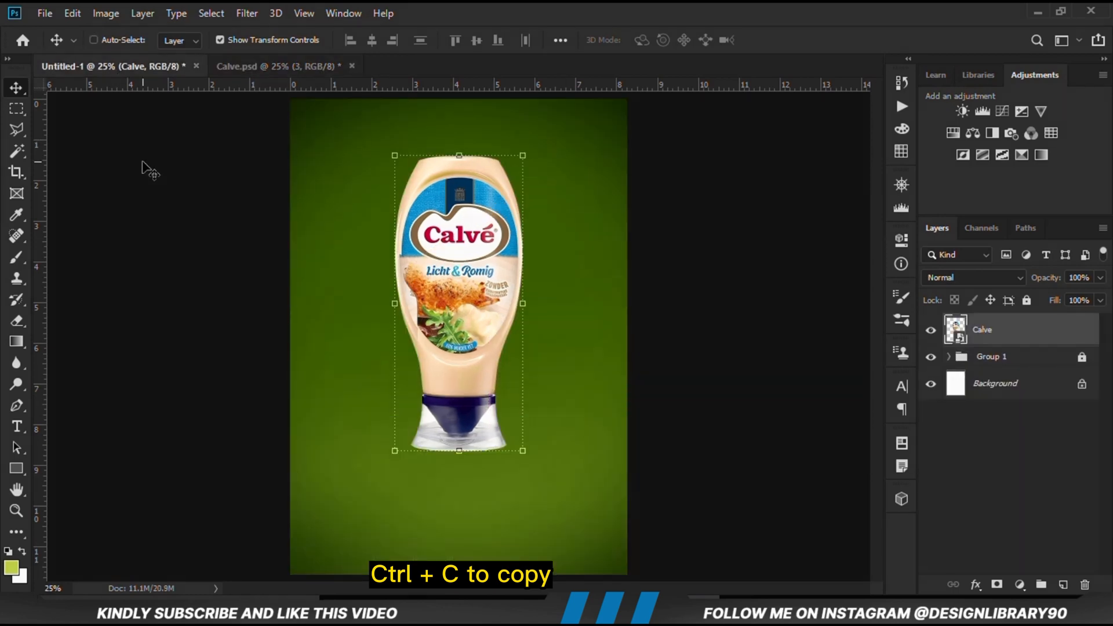
pyautogui.hotkey('ctrl', 'v')
pyautogui.moveTo(445, 330); pyautogui.dragTo(497, 255)
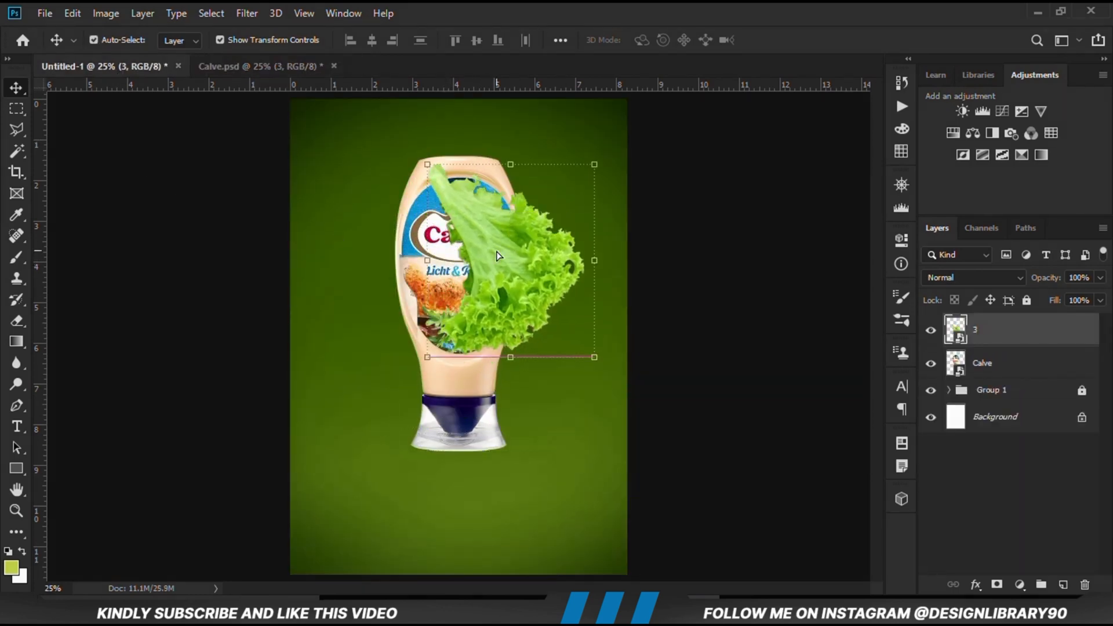
pyautogui.click(260, 319)
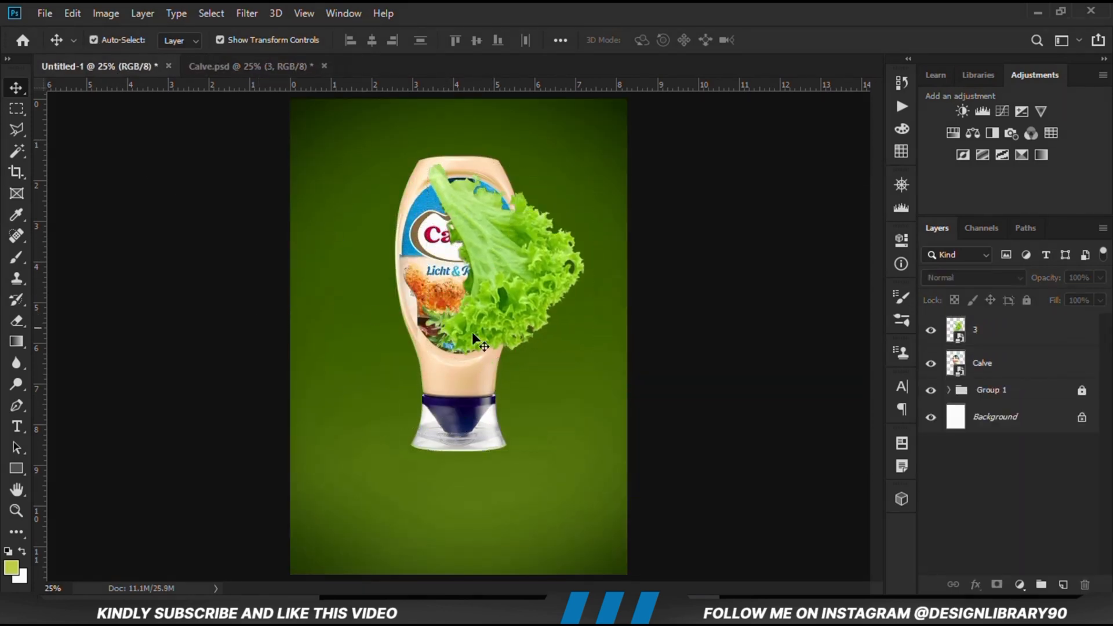
pyautogui.click(507, 265)
# Copy the three tomato pieces together from Calve.psd into the Untitled-1 poster, placing them around the bottle
pyautogui.click(248, 66)
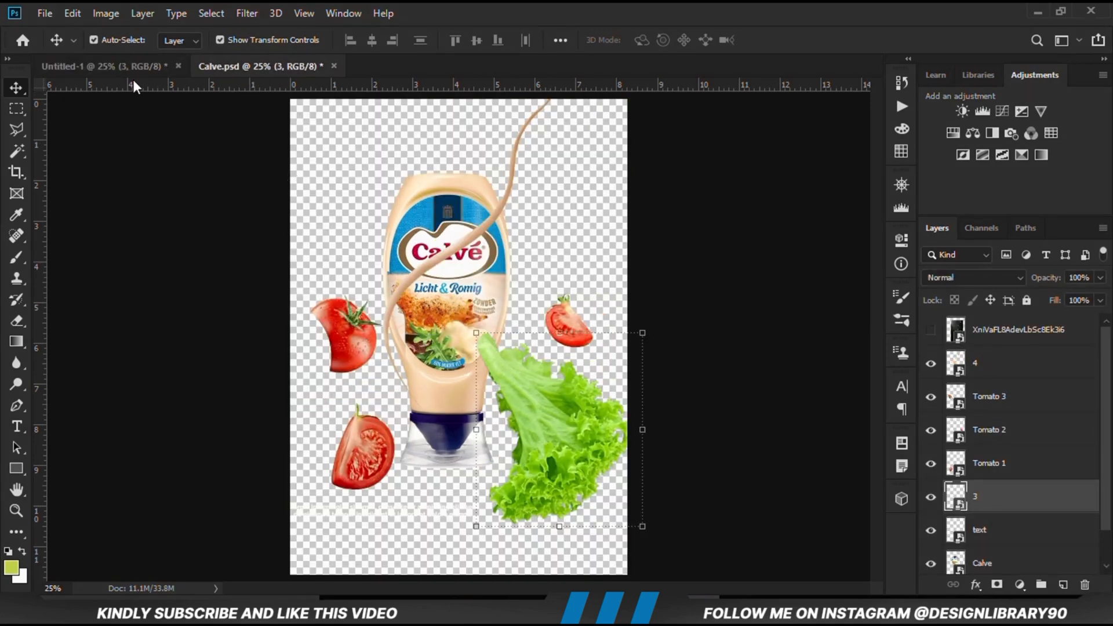
pyautogui.click(337, 334)
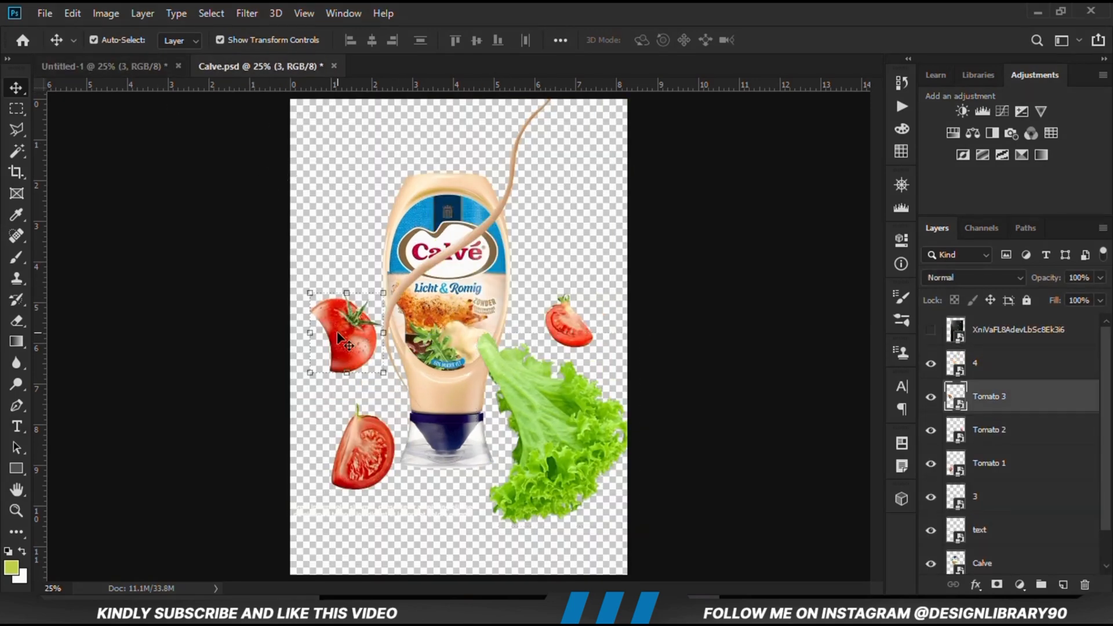
pyautogui.keyDown('shift'); pyautogui.click(382, 456); pyautogui.keyUp('shift')
pyautogui.keyDown('shift'); pyautogui.click(554, 315); pyautogui.keyUp('shift')
pyautogui.moveTo(555, 315); pyautogui.dragTo(142, 99)
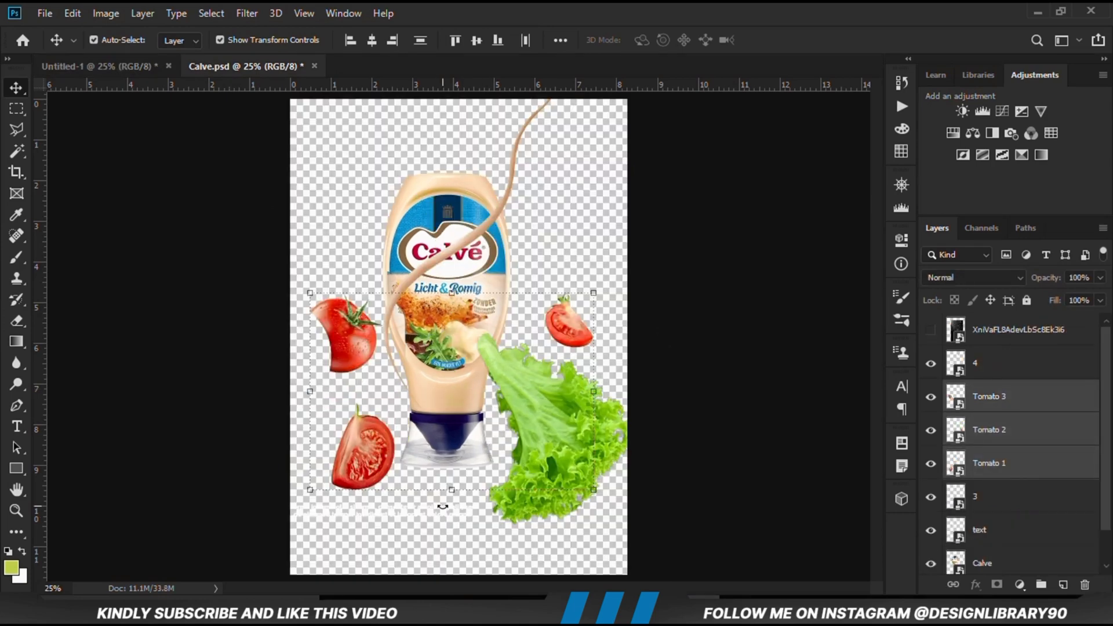
# Copy the text layer from Calve.psd into the Untitled-1 poster and place it centred below the bottle
pyautogui.click(389, 515)
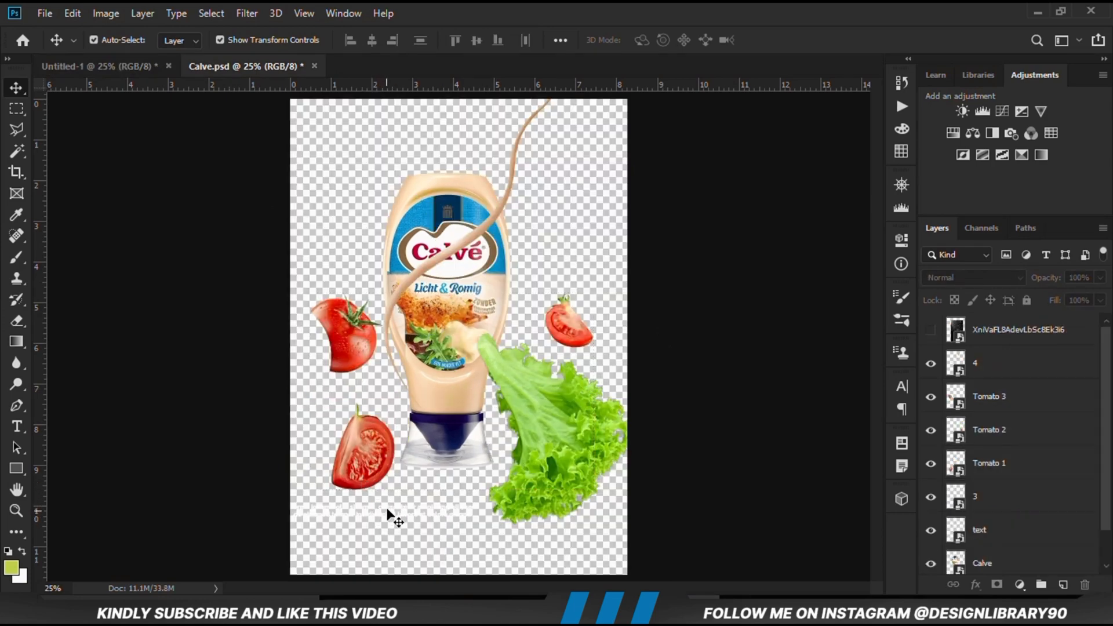
pyautogui.click(388, 510)
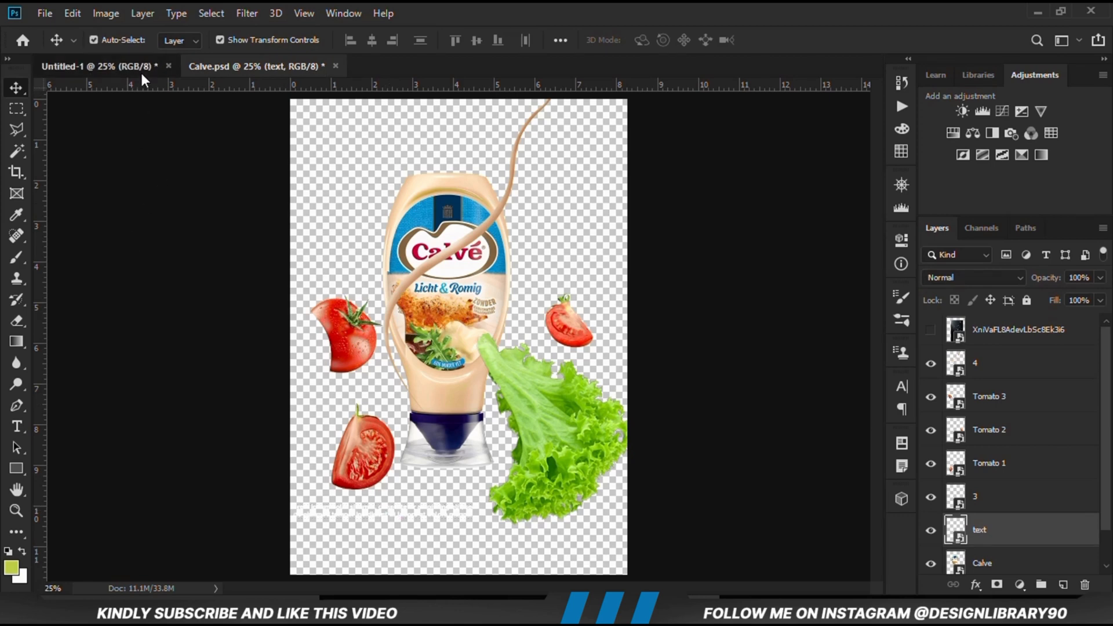
pyautogui.moveTo(140, 71); pyautogui.dragTo(495, 525)
pyautogui.hotkey('ctrl', 't')
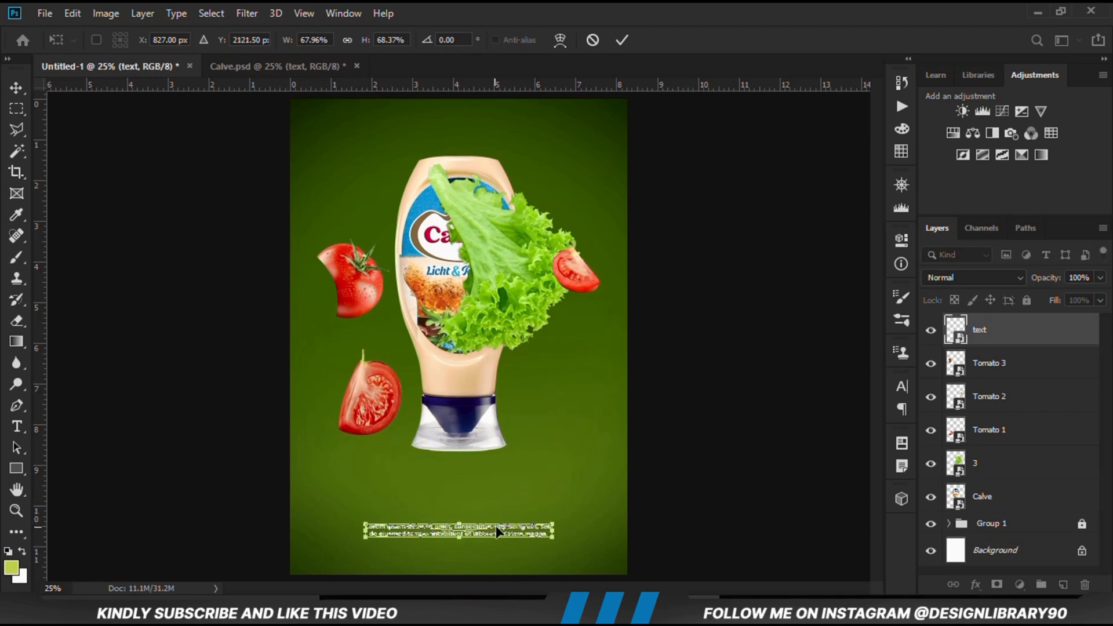
pyautogui.press('Return')
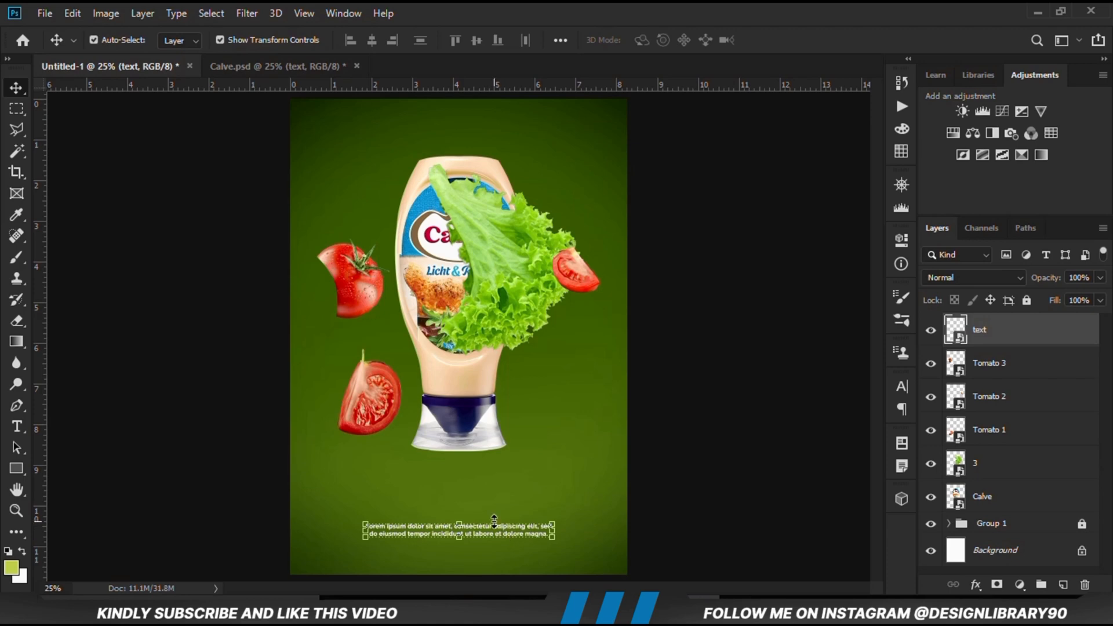
# Nudge the Lorem ipsum text lower towards the poster's bottom edge and deselect it
pyautogui.press('Down')
pyautogui.press('Down')
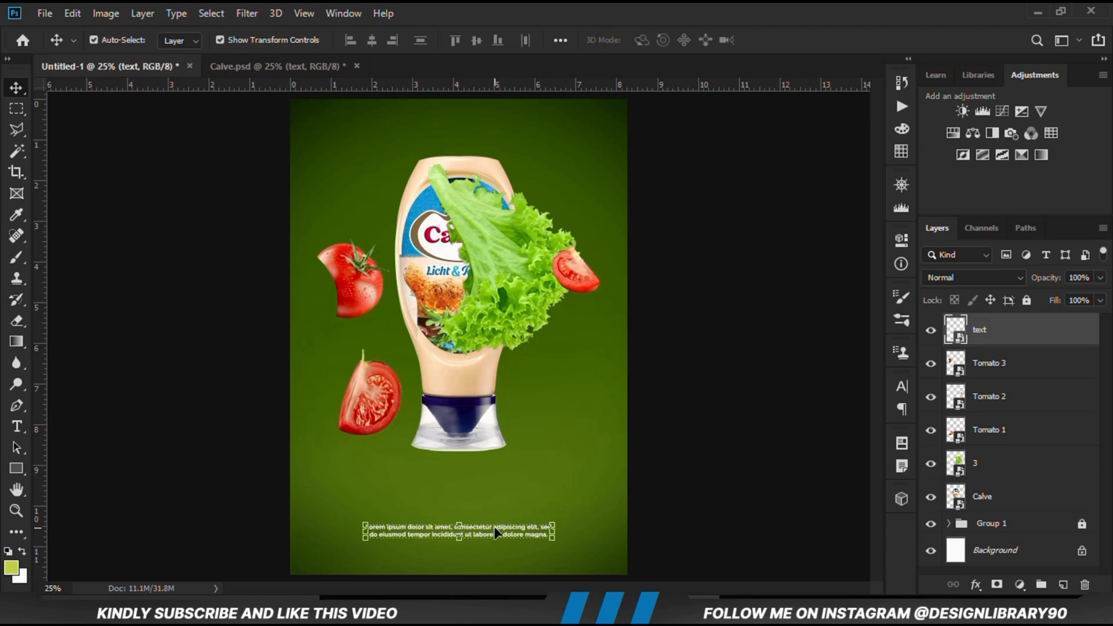
pyautogui.press('Down')
pyautogui.press('Down')
pyautogui.press('Down')
pyautogui.press('Down')
pyautogui.press('Down')
pyautogui.press('Down')
pyautogui.press('Down')
pyautogui.press('Down')
pyautogui.press('Down')
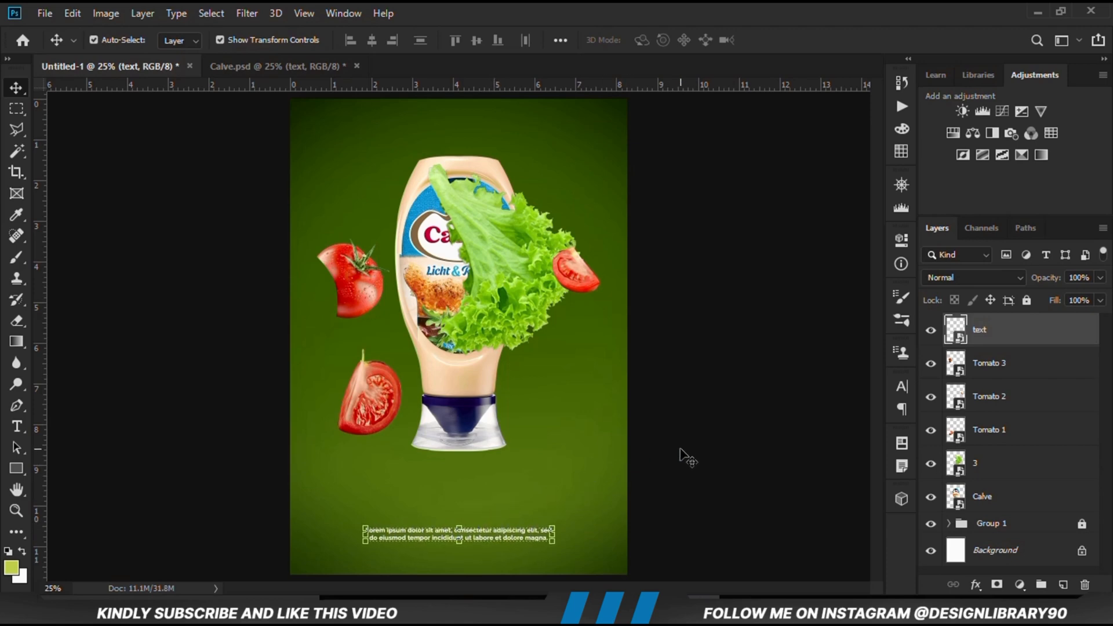
pyautogui.press('Down')
pyautogui.press('Down')
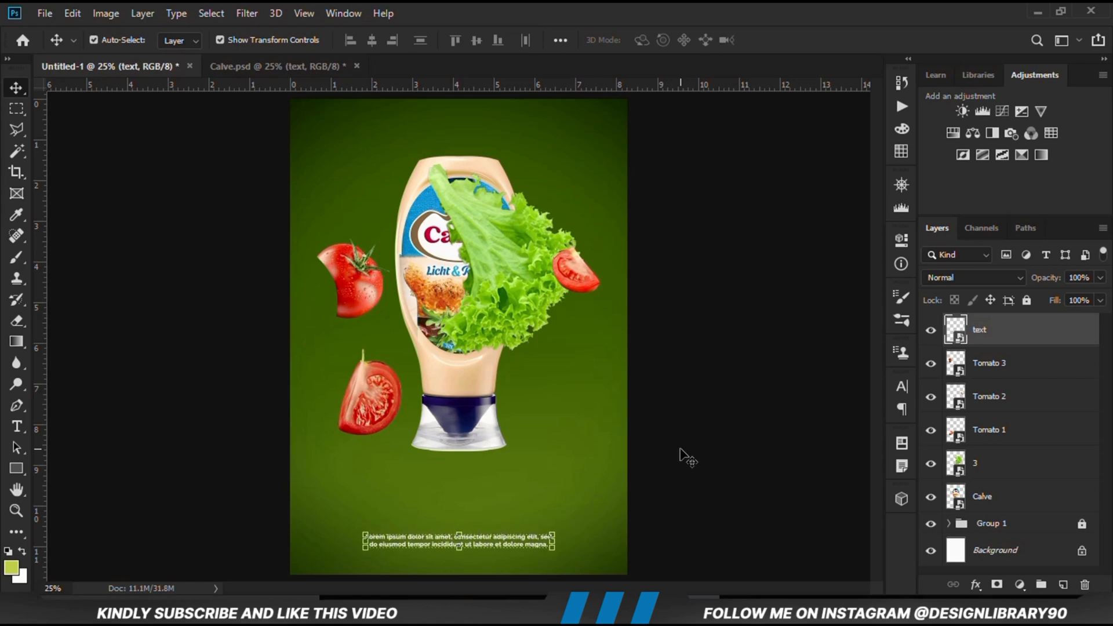
pyautogui.click(681, 450)
# Move the sauce bottle slightly down, keeping it horizontally centred on the poster
pyautogui.click(462, 330)
pyautogui.moveTo(452, 381); pyautogui.dragTo(454, 408)
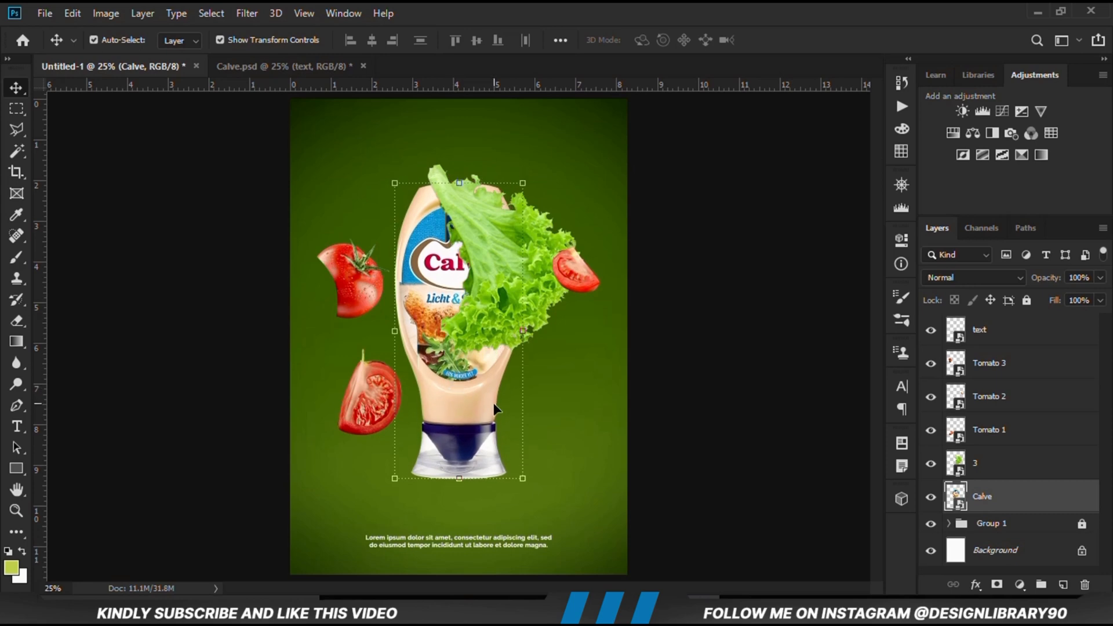
pyautogui.click(681, 420)
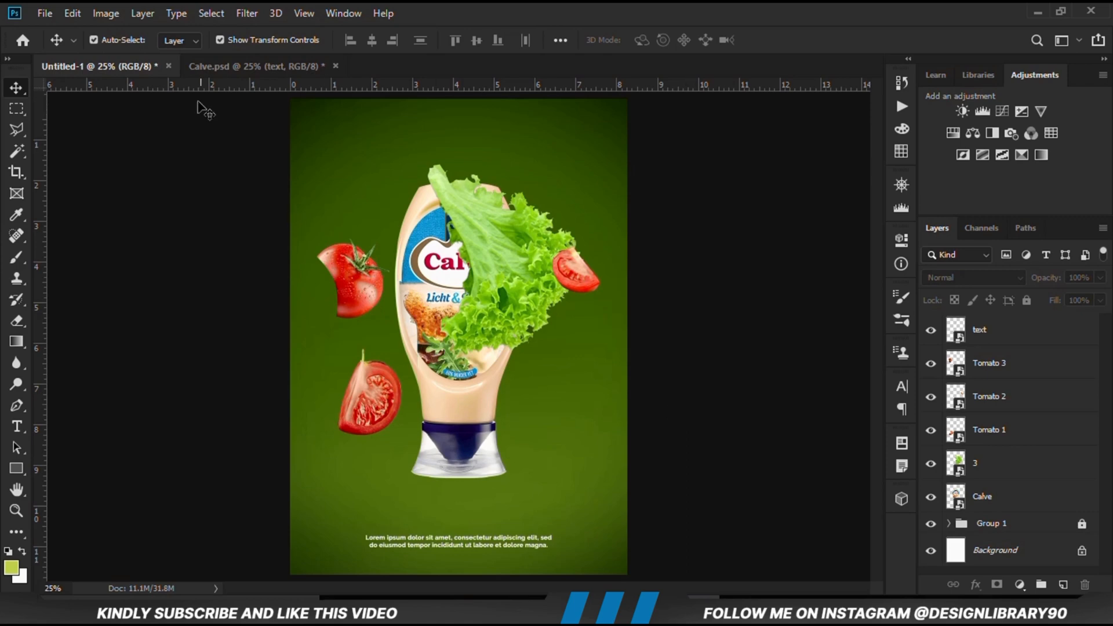
pyautogui.click(231, 69)
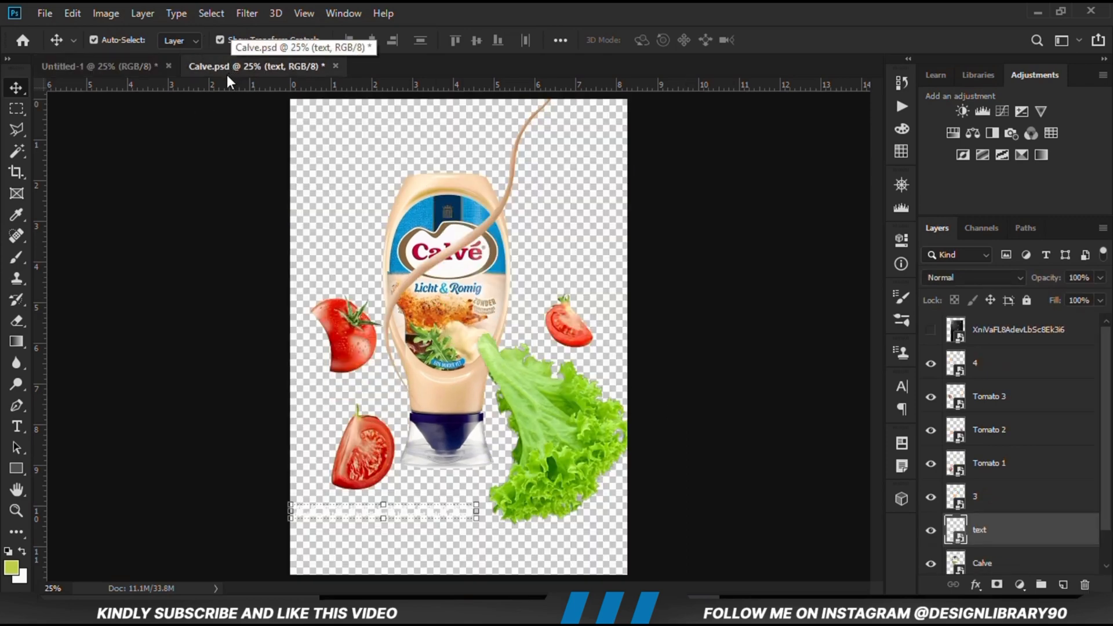
pyautogui.click(138, 71)
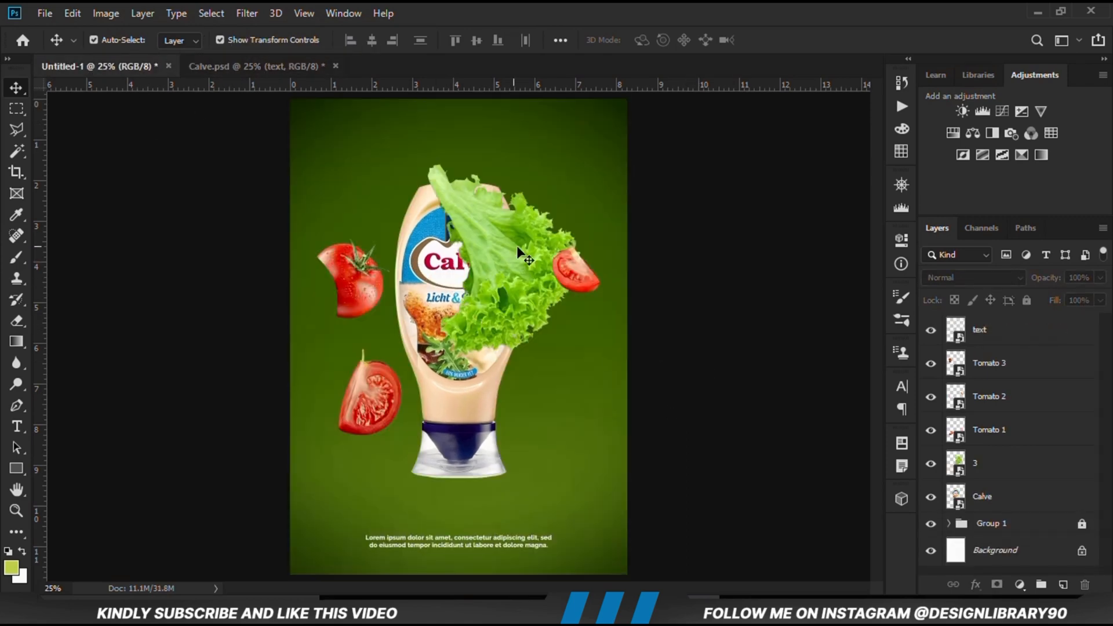
# Hide the three tomato layers and move lettuce layer 3 below the Calve bottle layer
pyautogui.moveTo(503, 271); pyautogui.dragTo(521, 246)
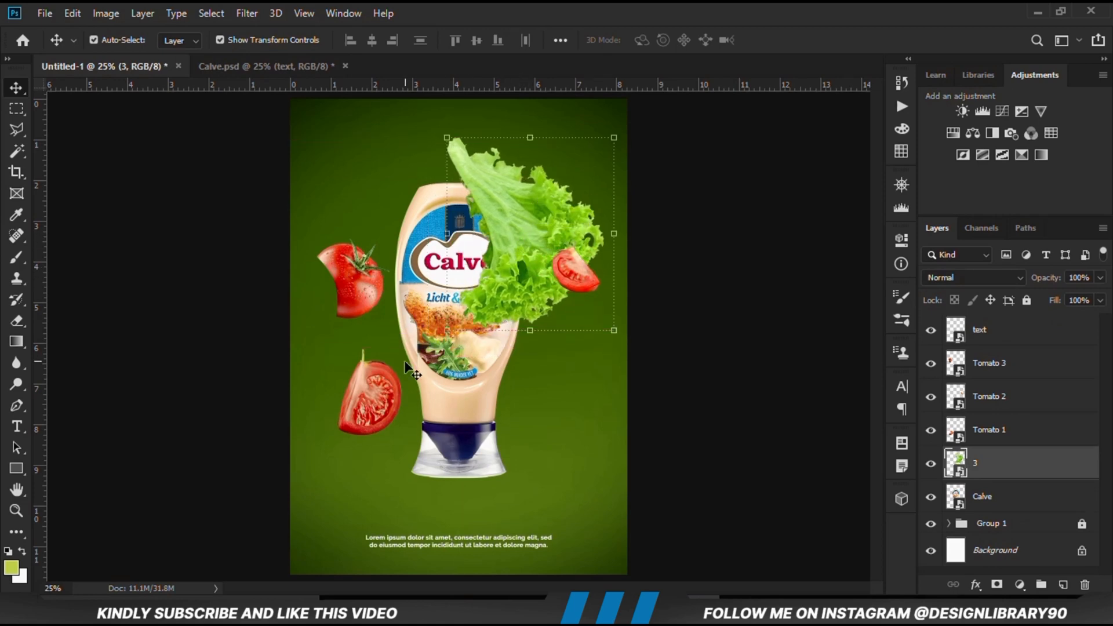
pyautogui.click(381, 405)
pyautogui.moveTo(931, 430); pyautogui.dragTo(931, 365)
pyautogui.click(534, 241)
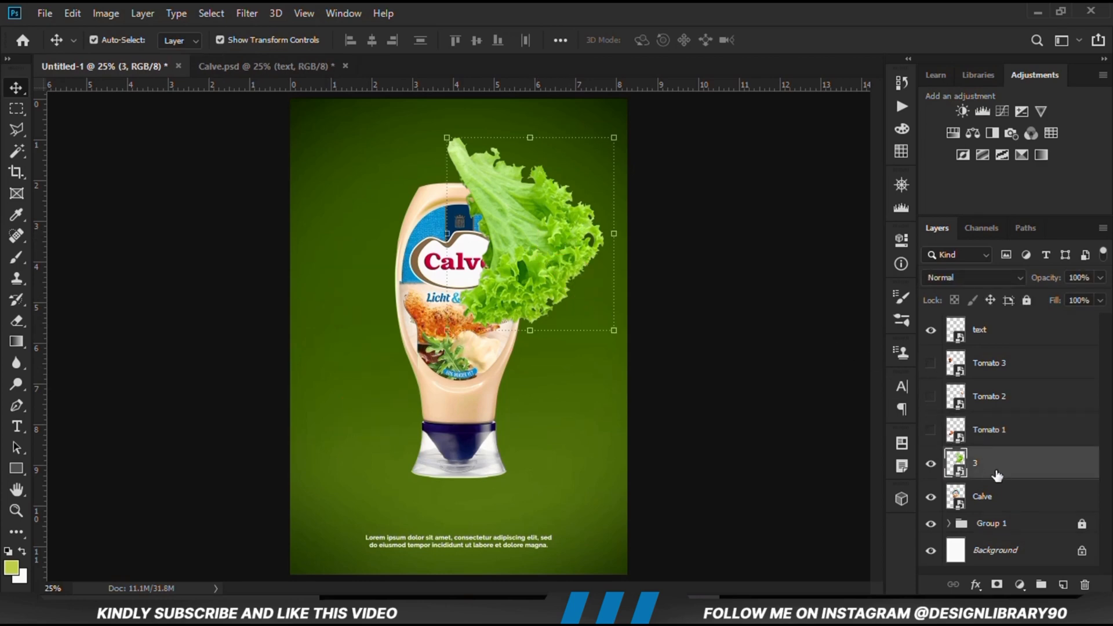
pyautogui.moveTo(998, 476); pyautogui.dragTo(997, 511)
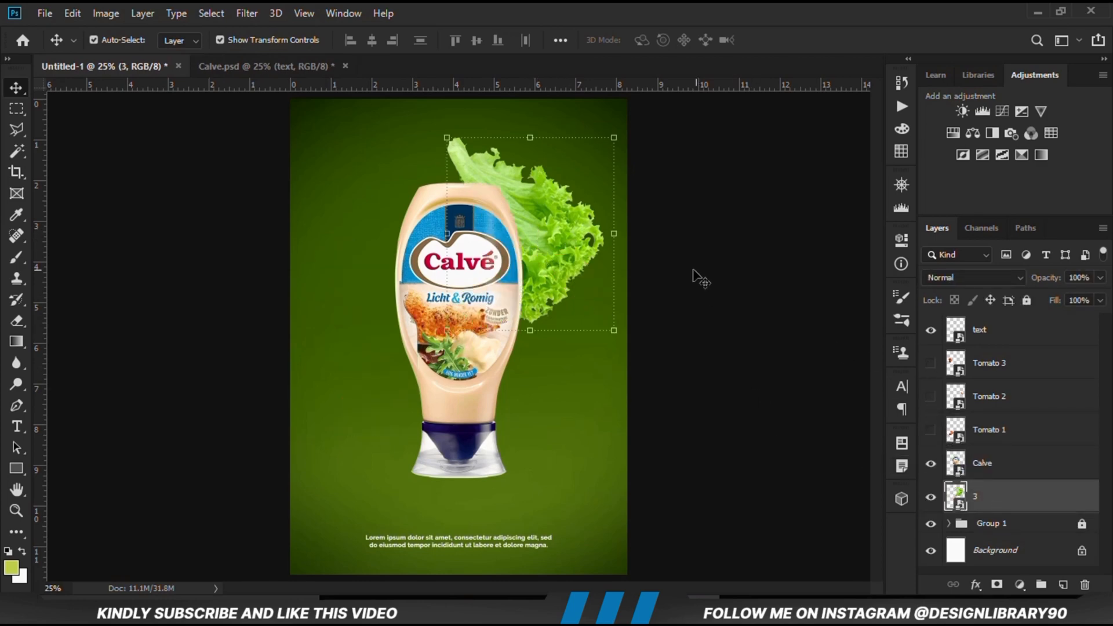
# Reposition the lettuce down and inward so its leafy edge shows from behind the bottle's upper right side
pyautogui.moveTo(529, 201); pyautogui.dragTo(510, 217)
pyautogui.press('Left')
pyautogui.press('Left')
pyautogui.press('Left')
pyautogui.press('Left')
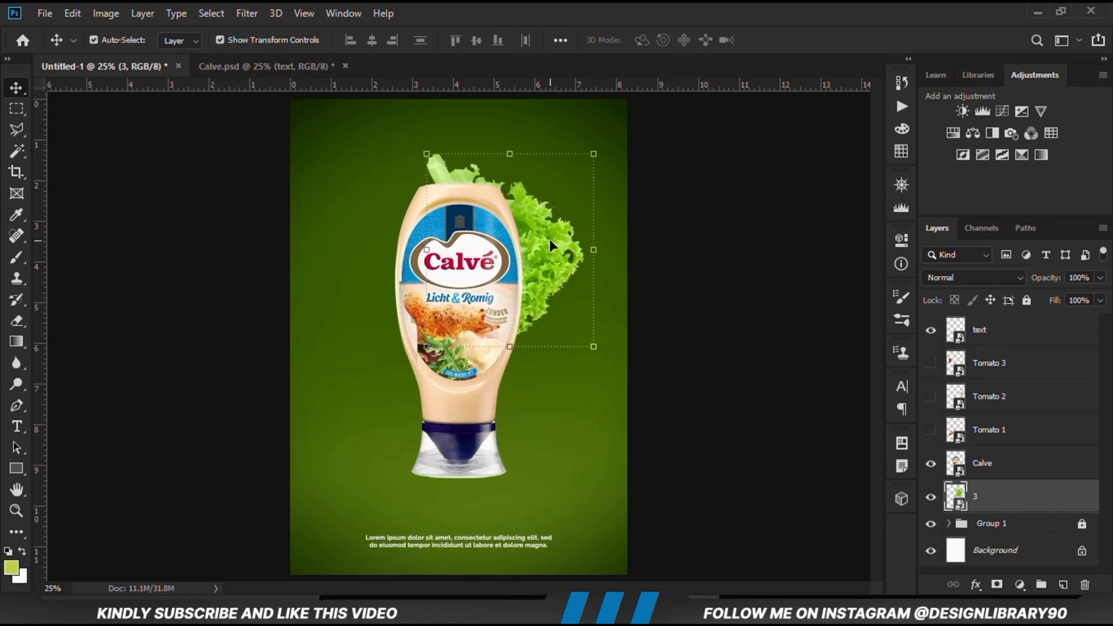
pyautogui.press('Down')
pyautogui.press('Down')
pyautogui.press('Down')
pyautogui.press('Down')
pyautogui.press('Down')
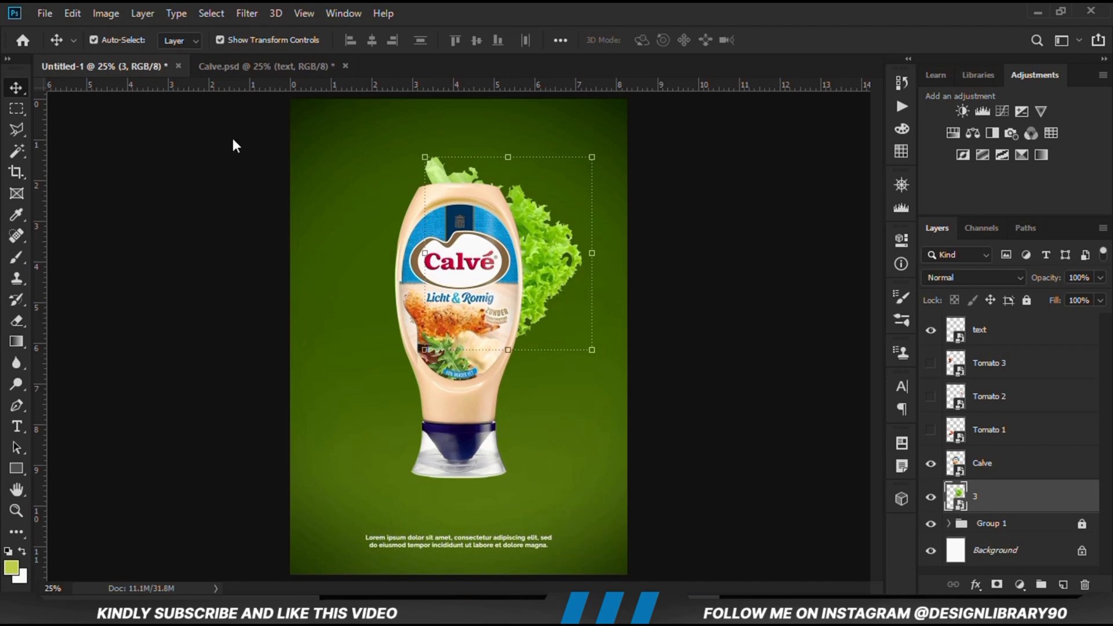
# Add a layer mask to lettuce layer 3
pyautogui.click(928, 497)
pyautogui.click(928, 497)
pyautogui.click(997, 586)
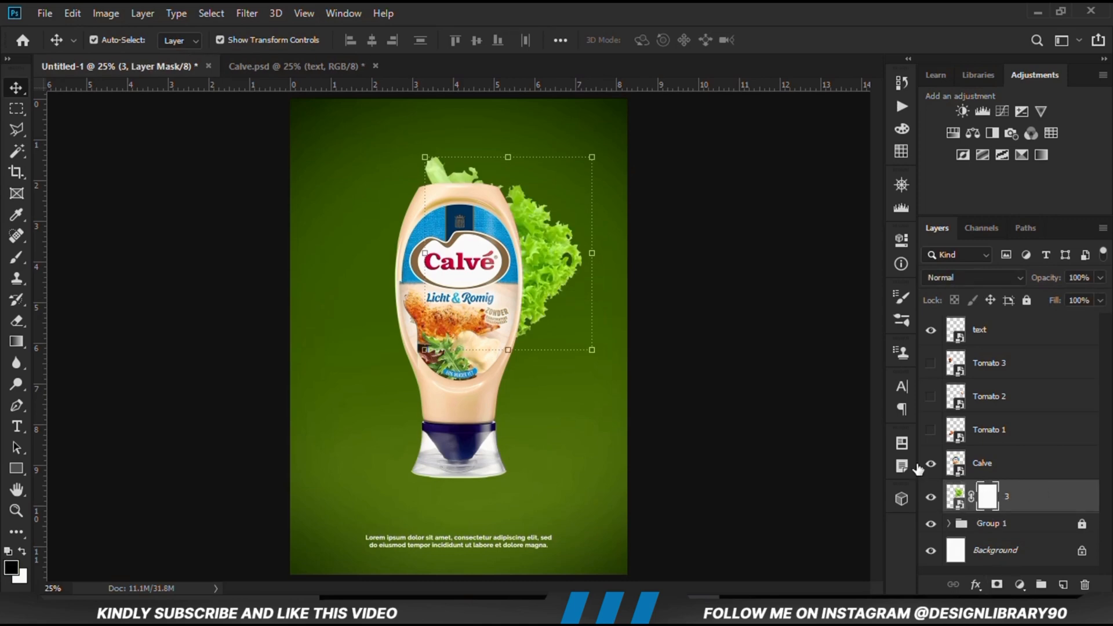
# Paint black on the lettuce mask with a hard 300 px brush at 100% opacity to hide the stem above the bottle, and return to the Move tool
pyautogui.click(17, 257)
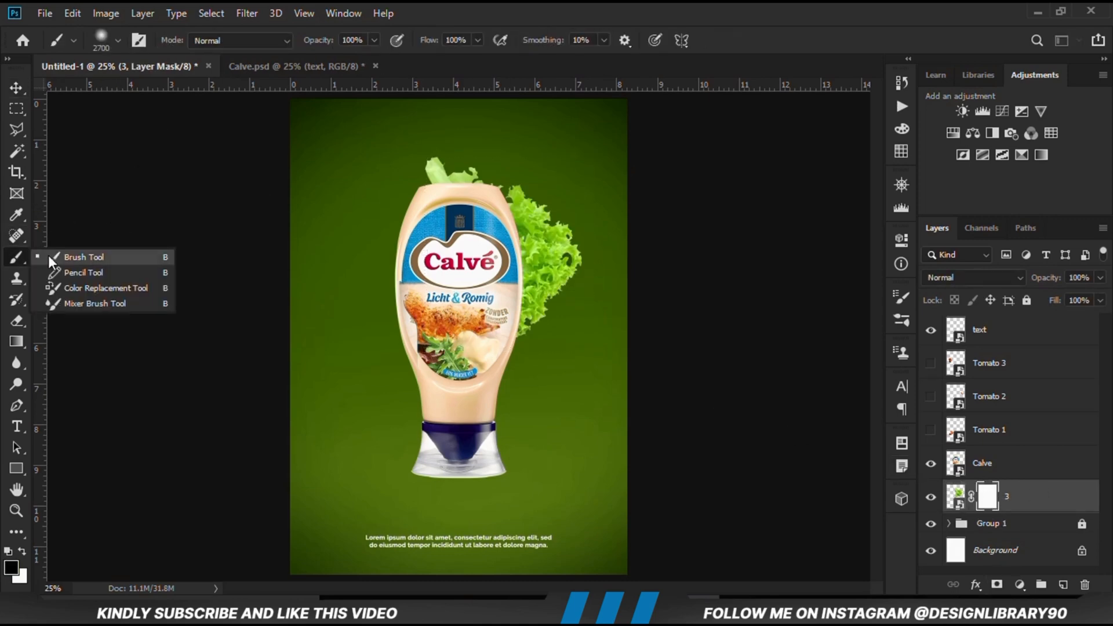
pyautogui.click(87, 254)
pyautogui.rightClick(400, 269)
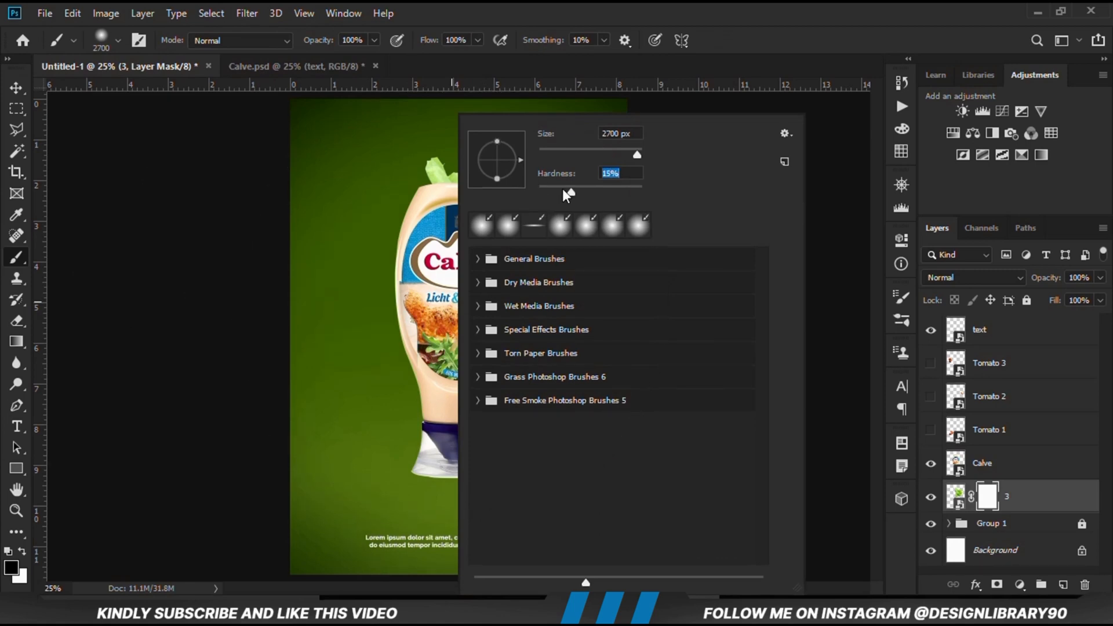
pyautogui.press('Return')
pyautogui.click(375, 40)
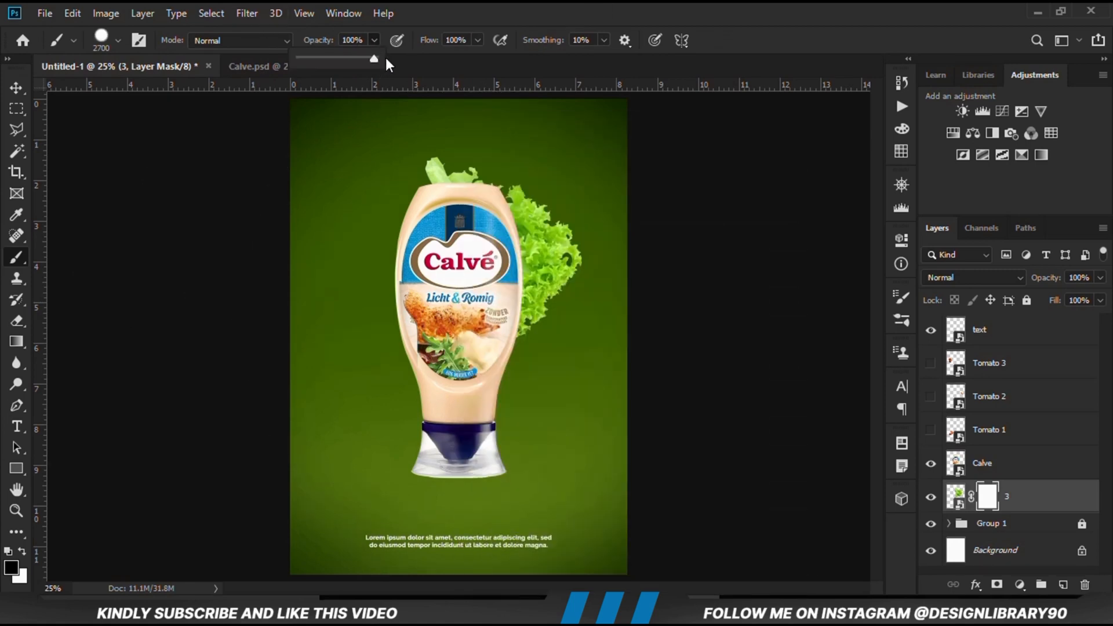
pyautogui.press('[')
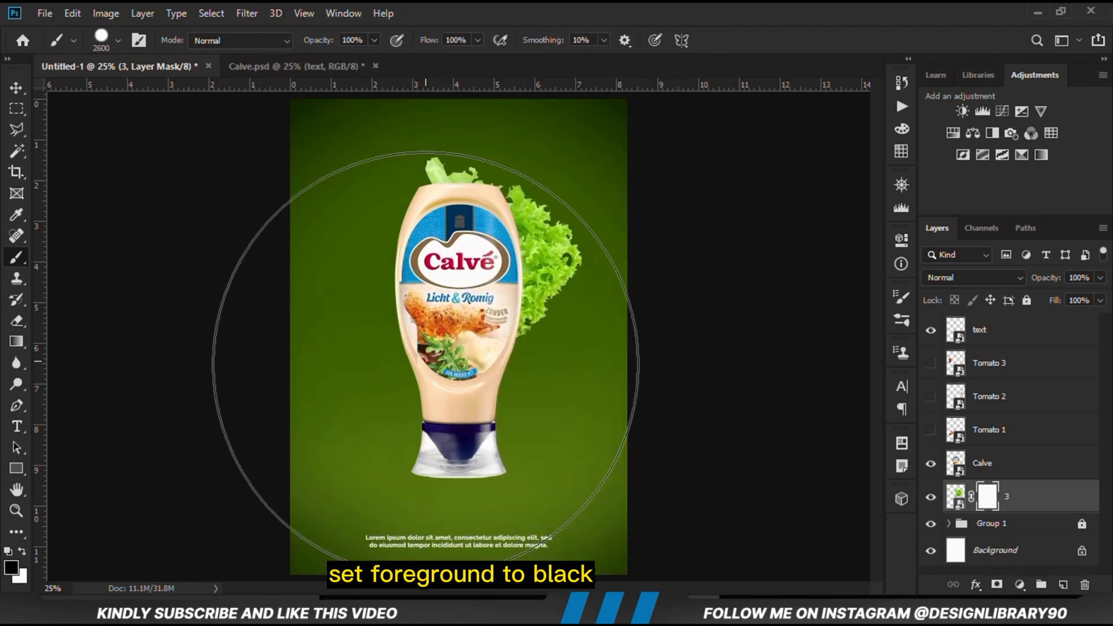
pyautogui.click(11, 568)
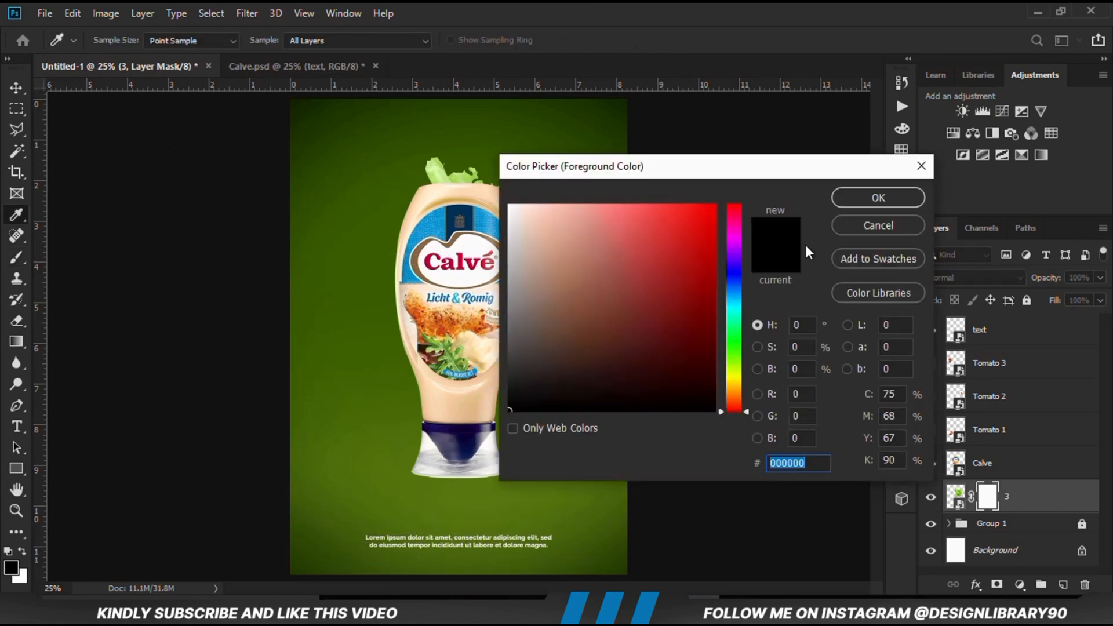
pyautogui.click(884, 198)
pyautogui.moveTo(472, 169)
pyautogui.mouseDown()
pyautogui.moveTo(407, 181)
pyautogui.moveTo(500, 189)
pyautogui.mouseUp()
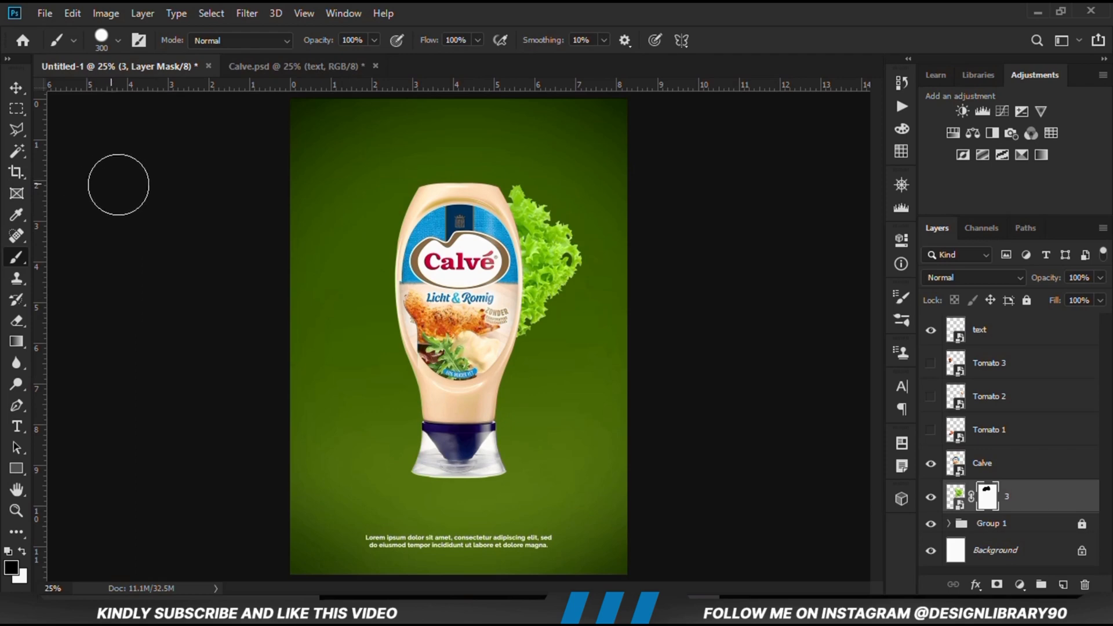
pyautogui.moveTo(16, 88); pyautogui.dragTo(91, 102)
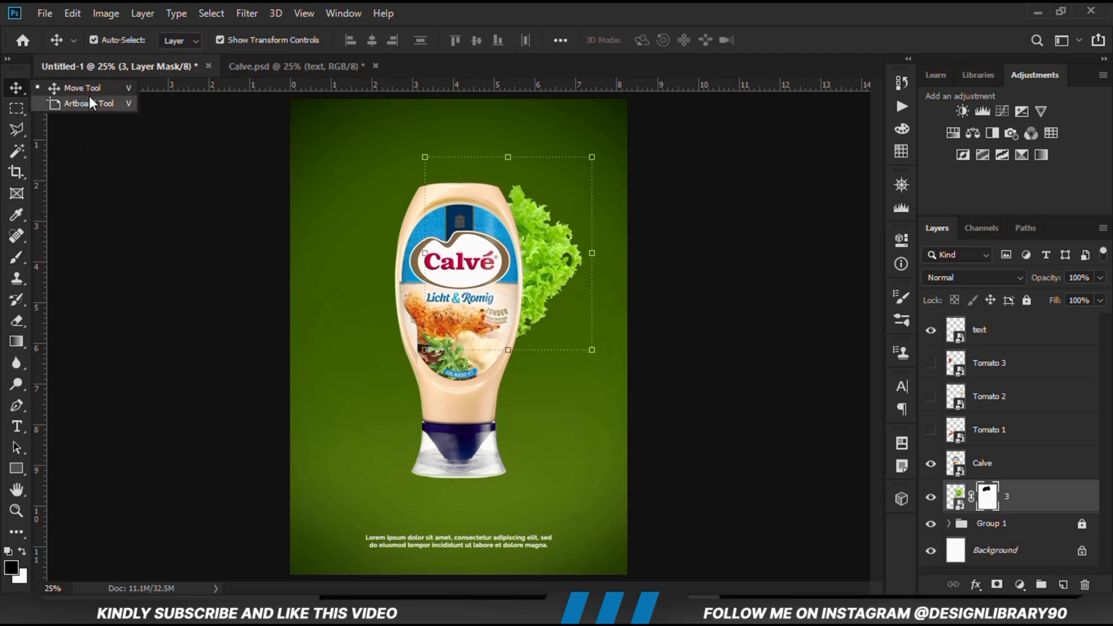
pyautogui.click(91, 103)
pyautogui.rightClick(22, 93)
pyautogui.click(57, 91)
pyautogui.click(191, 204)
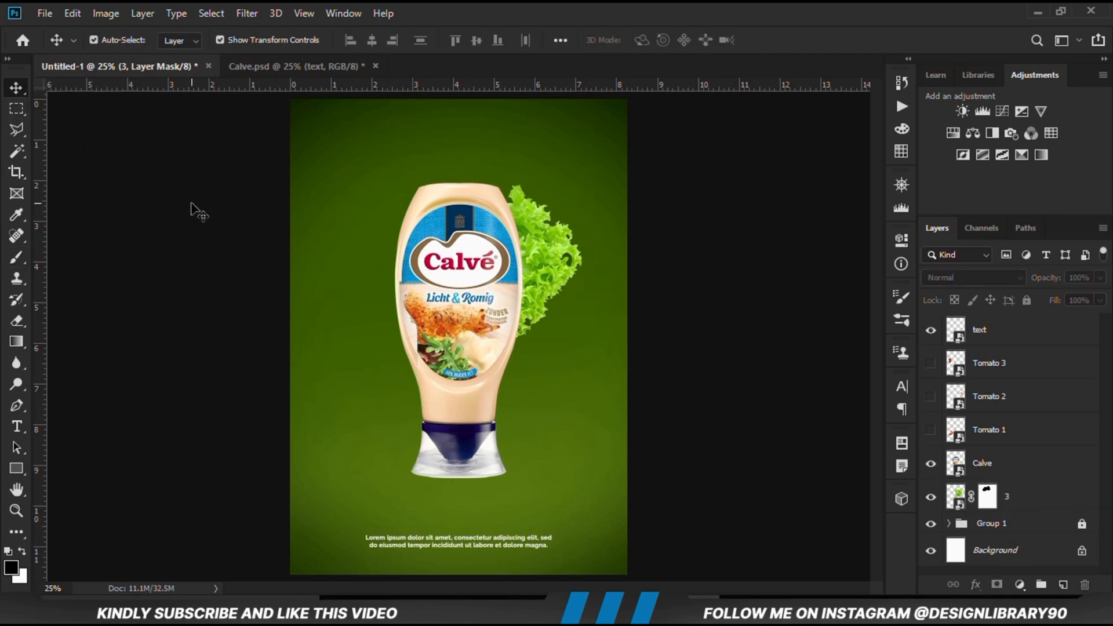
# Rotate the lettuce slightly counter-clockwise behind the bottle and nudge it up a little
pyautogui.click(547, 255)
pyautogui.moveTo(614, 254); pyautogui.dragTo(615, 232)
pyautogui.press('Return')
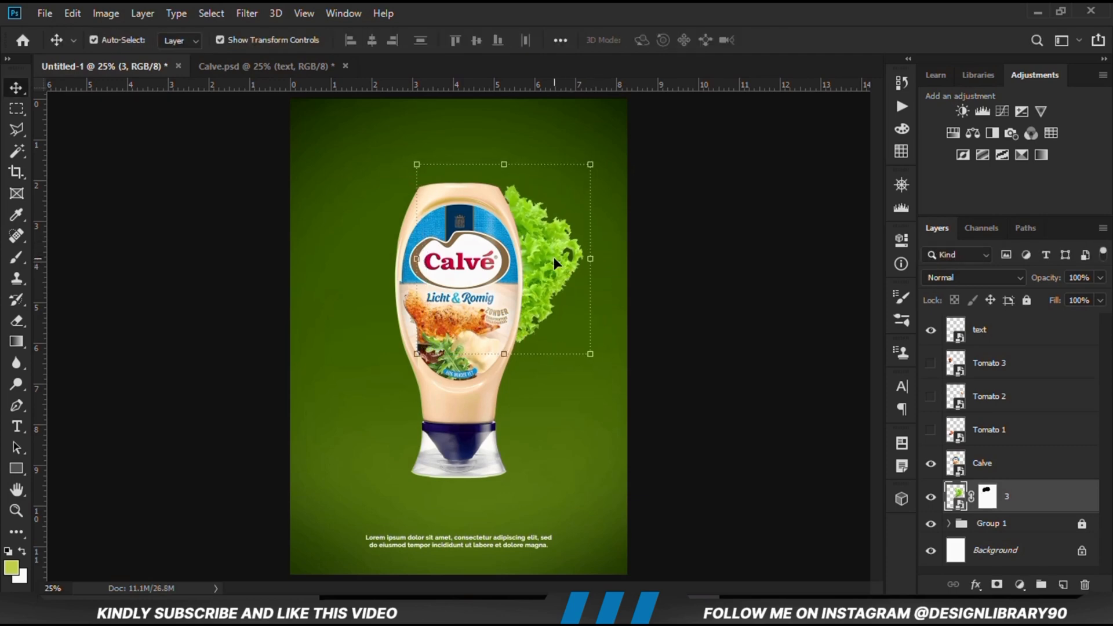
pyautogui.press('Up')
pyautogui.press('Up')
pyautogui.press('Up')
pyautogui.press('Up')
pyautogui.press('Up')
pyautogui.press('Up')
pyautogui.press('Up')
pyautogui.press('Up')
pyautogui.press('Up')
pyautogui.press('Up')
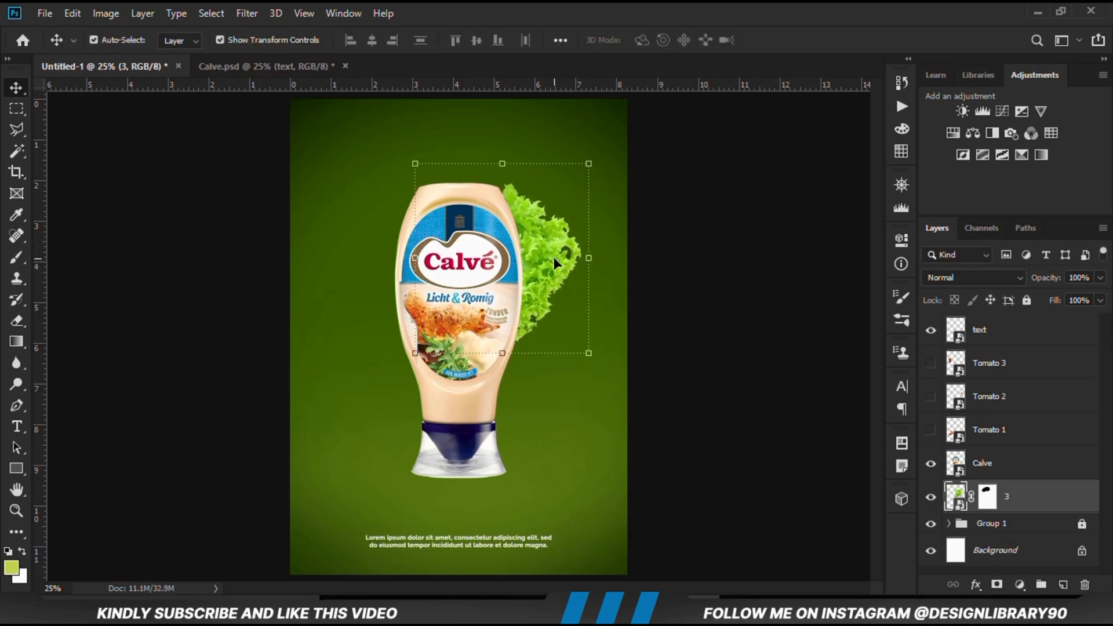
# Duplicate the lettuce, place the copy behind the bottle's lower left, rotate it about 52° and scale it to about 82%
pyautogui.hotkey('ctrl', 'j')
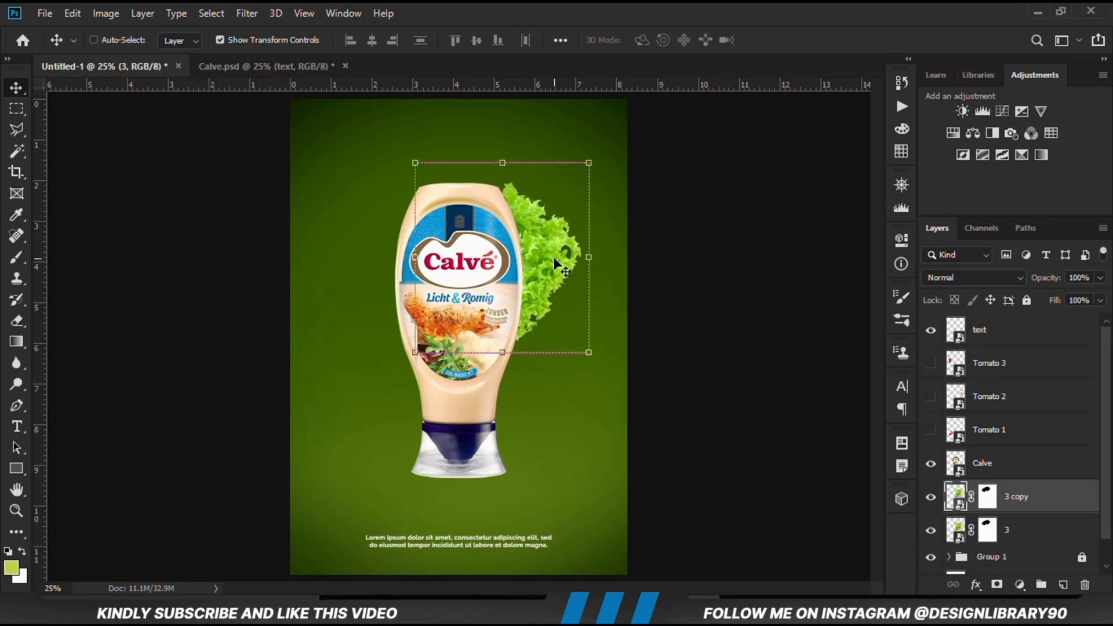
pyautogui.moveTo(524, 231); pyautogui.dragTo(461, 378)
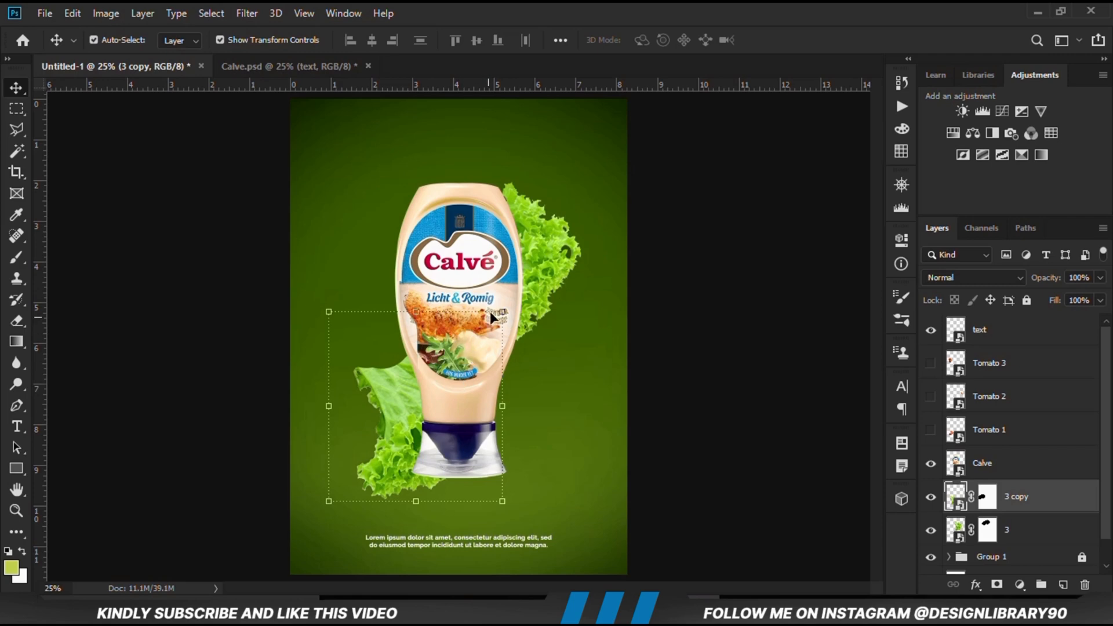
pyautogui.moveTo(492, 312); pyautogui.dragTo(474, 489)
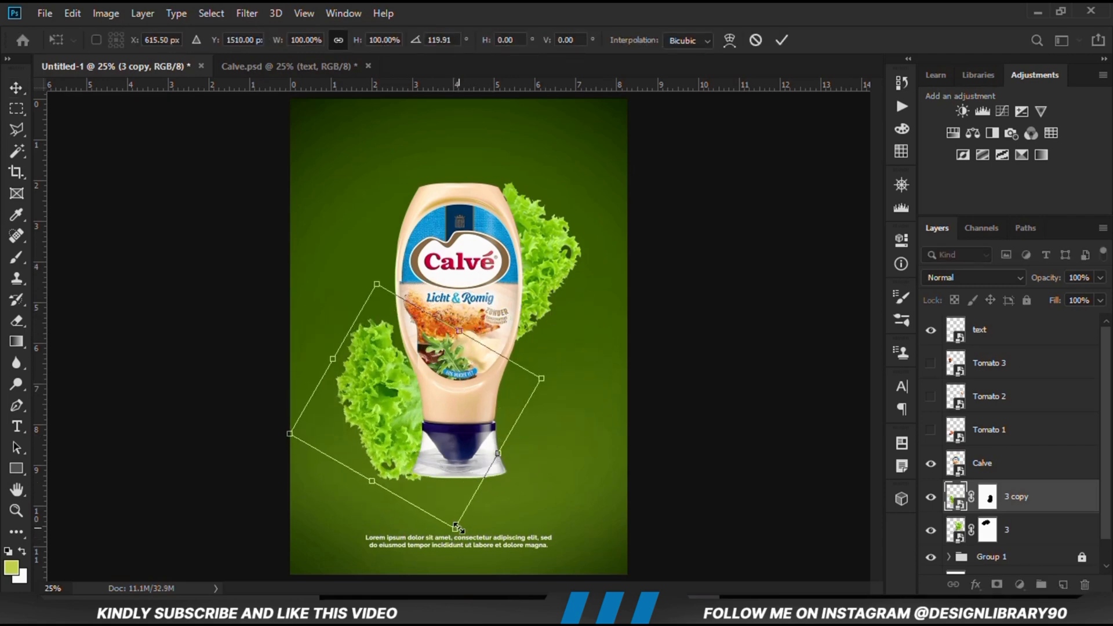
pyautogui.moveTo(535, 490); pyautogui.dragTo(531, 322)
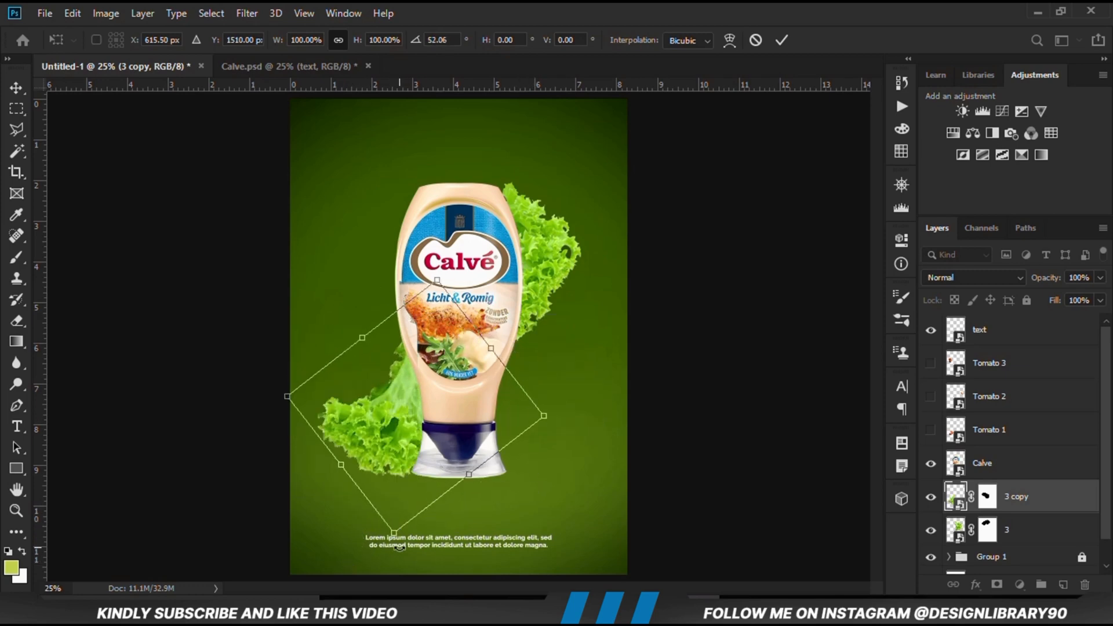
pyautogui.moveTo(394, 532); pyautogui.dragTo(402, 487)
pyautogui.moveTo(382, 399); pyautogui.dragTo(402, 406)
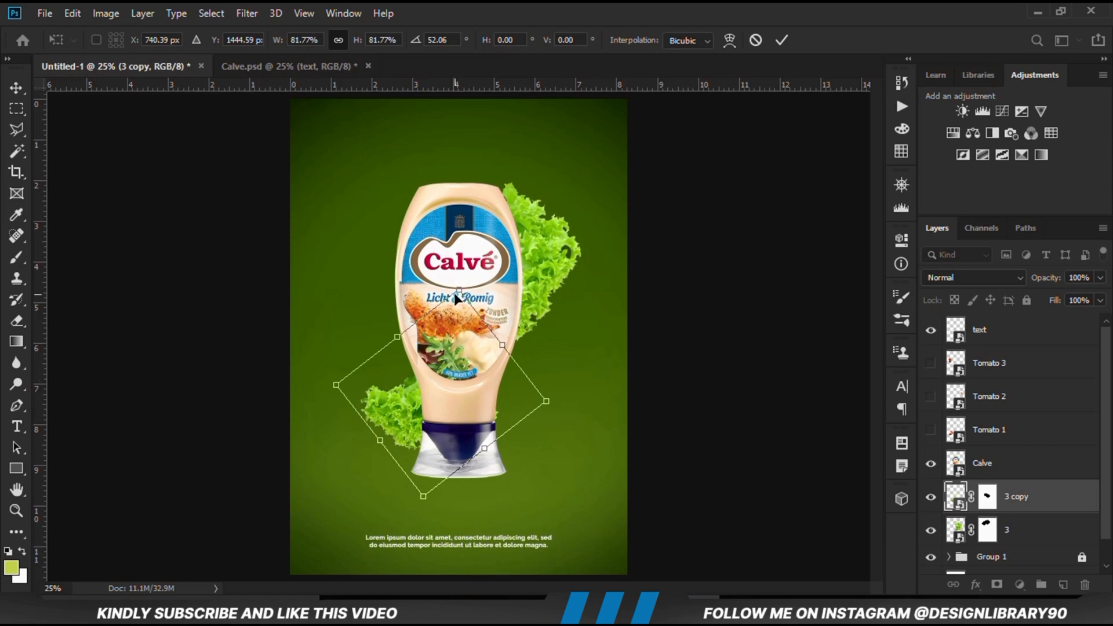
# Refine the lower-left lettuce copy to about 88% scale and 29° rotation, with its leaves peeking out beside the bottle's neck
pyautogui.moveTo(454, 293); pyautogui.dragTo(457, 276)
pyautogui.moveTo(566, 450); pyautogui.dragTo(554, 384)
pyautogui.moveTo(451, 391); pyautogui.dragTo(451, 377)
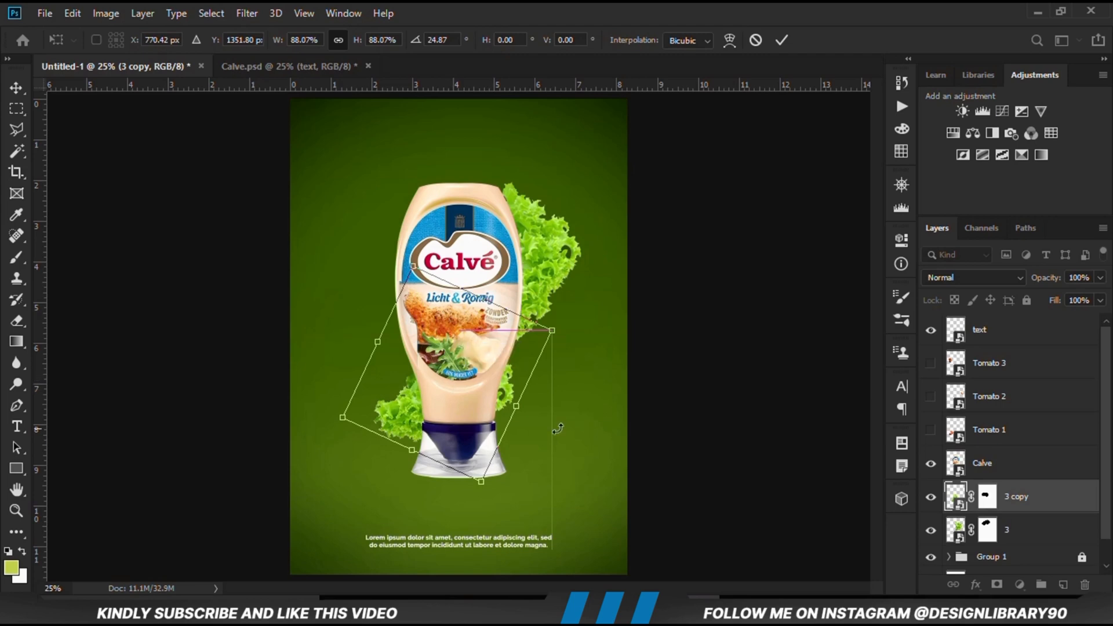
pyautogui.moveTo(558, 429); pyautogui.dragTo(561, 422)
pyautogui.moveTo(435, 370); pyautogui.dragTo(426, 377)
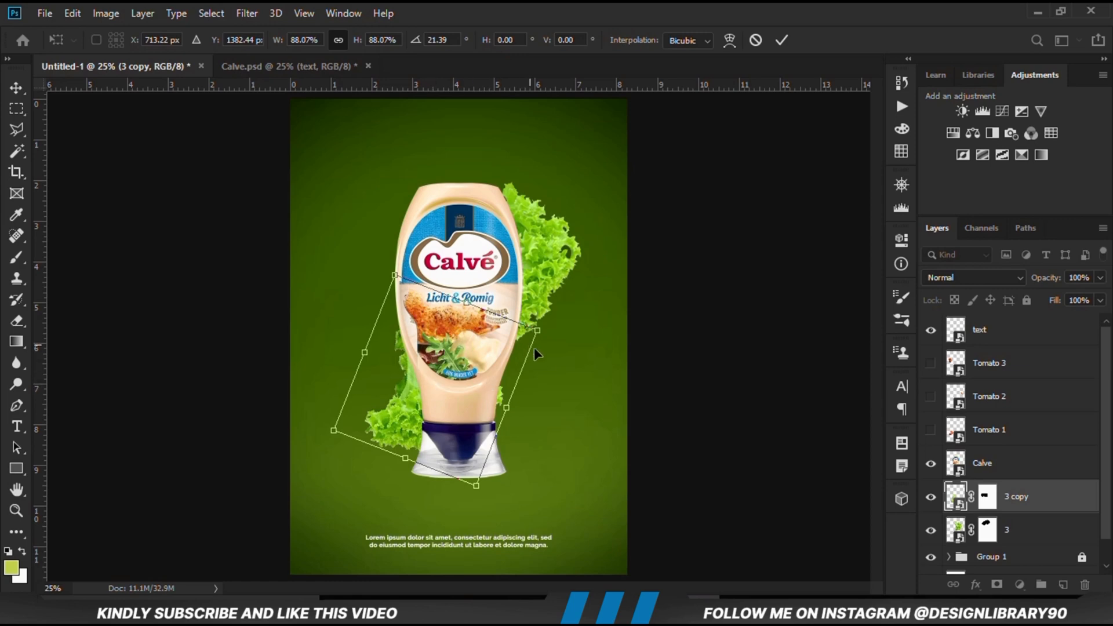
pyautogui.moveTo(556, 372); pyautogui.dragTo(557, 385)
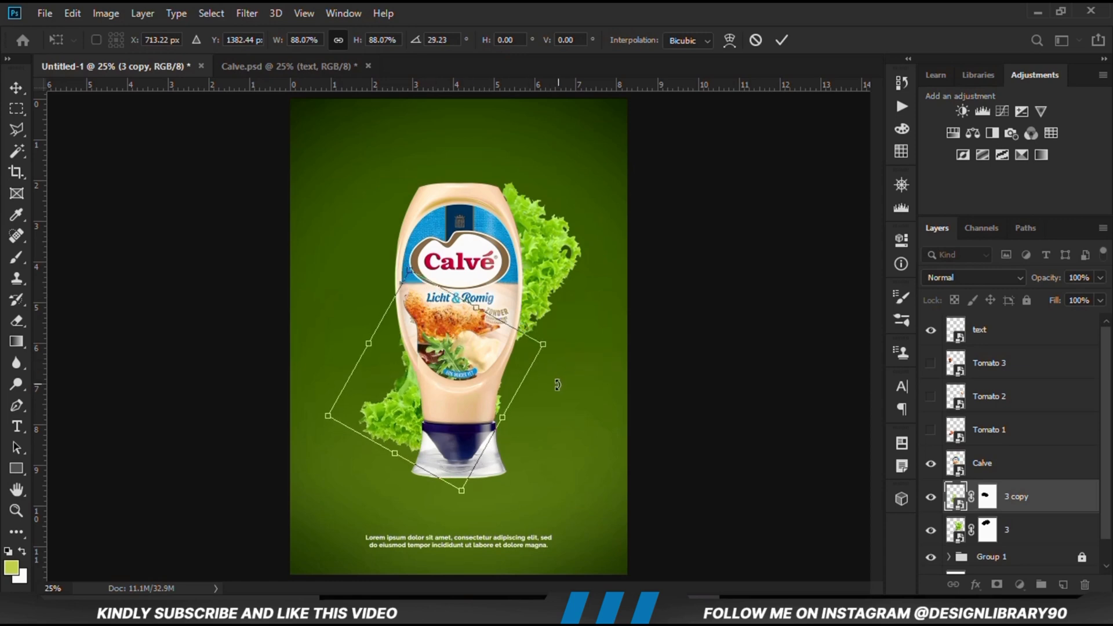
pyautogui.press('Return')
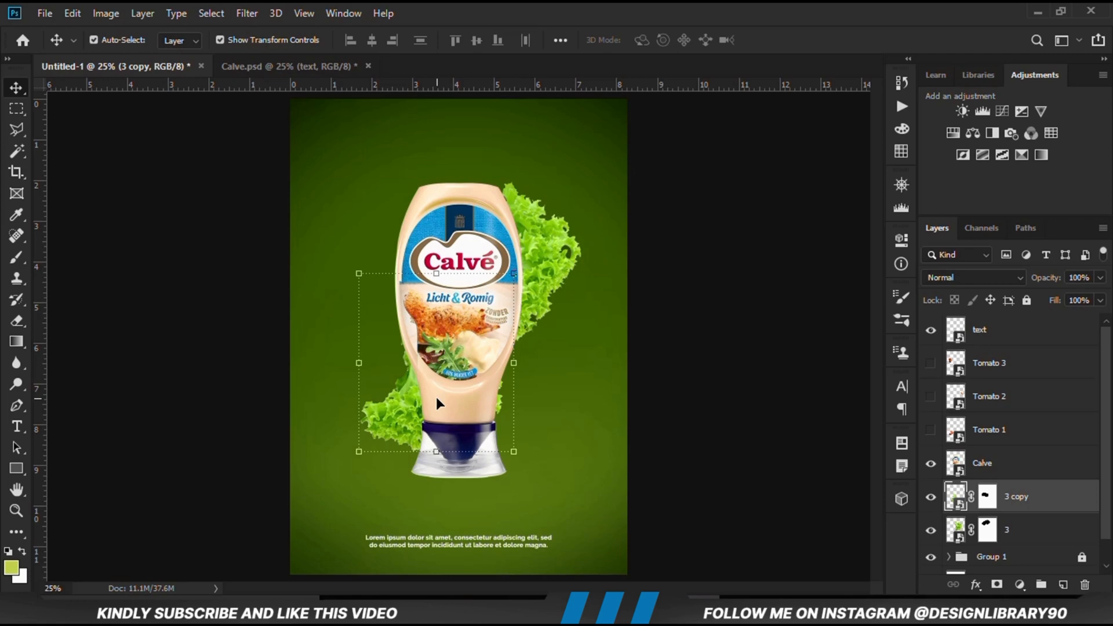
# Paint black on the lettuce copy's mask with the 300 px brush to hide the leaves right of the bottle's neck, and return to the Move tool
pyautogui.click(983, 496)
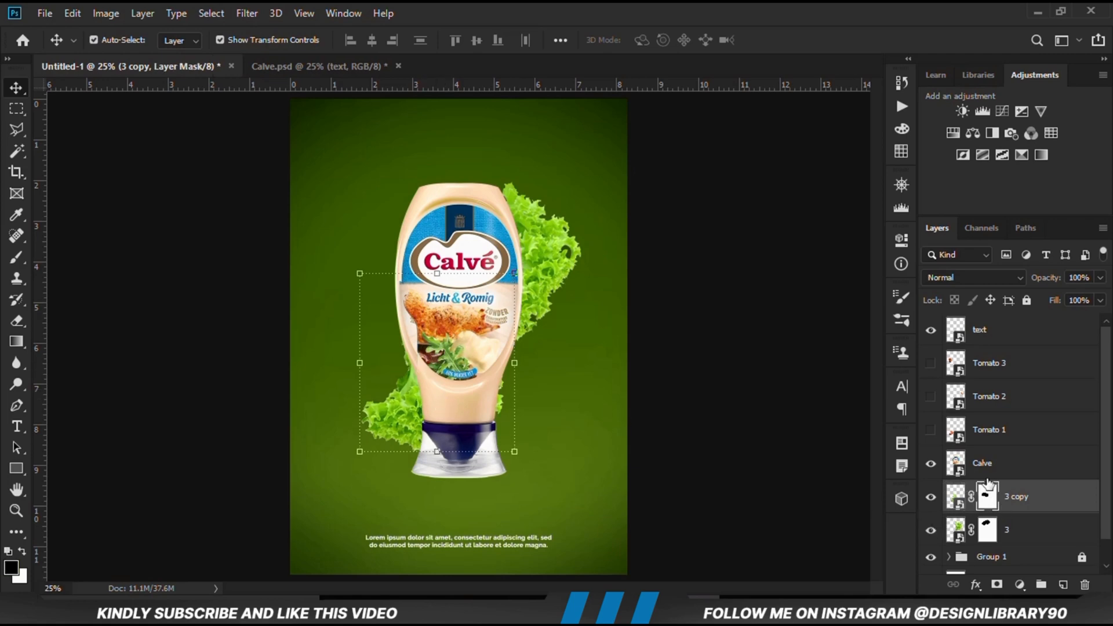
pyautogui.click(16, 257)
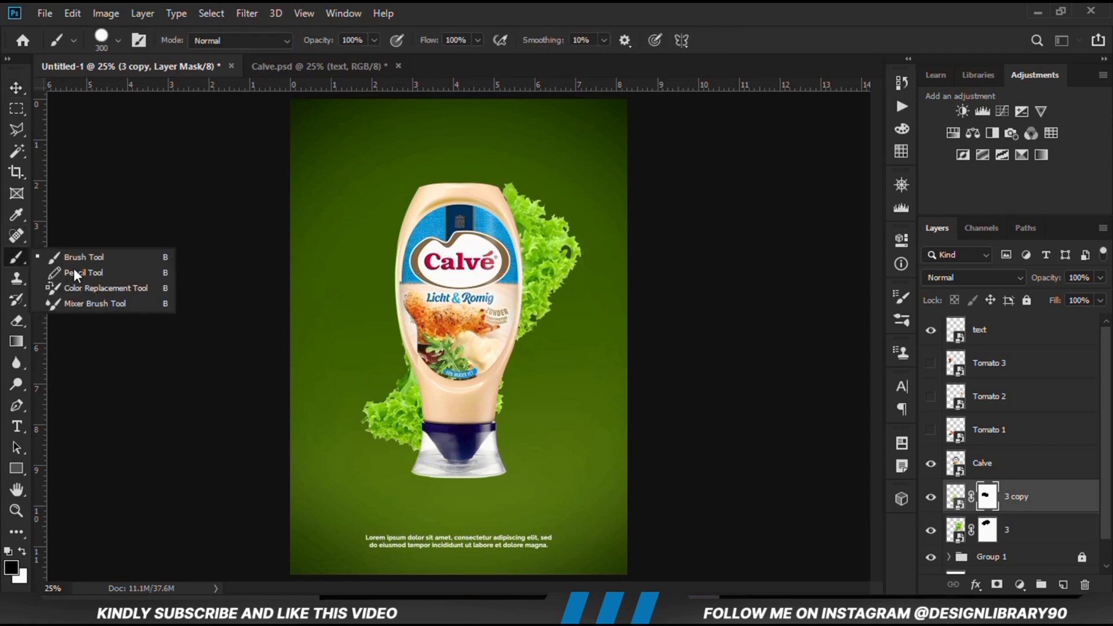
pyautogui.click(111, 256)
pyautogui.moveTo(520, 427); pyautogui.dragTo(522, 412)
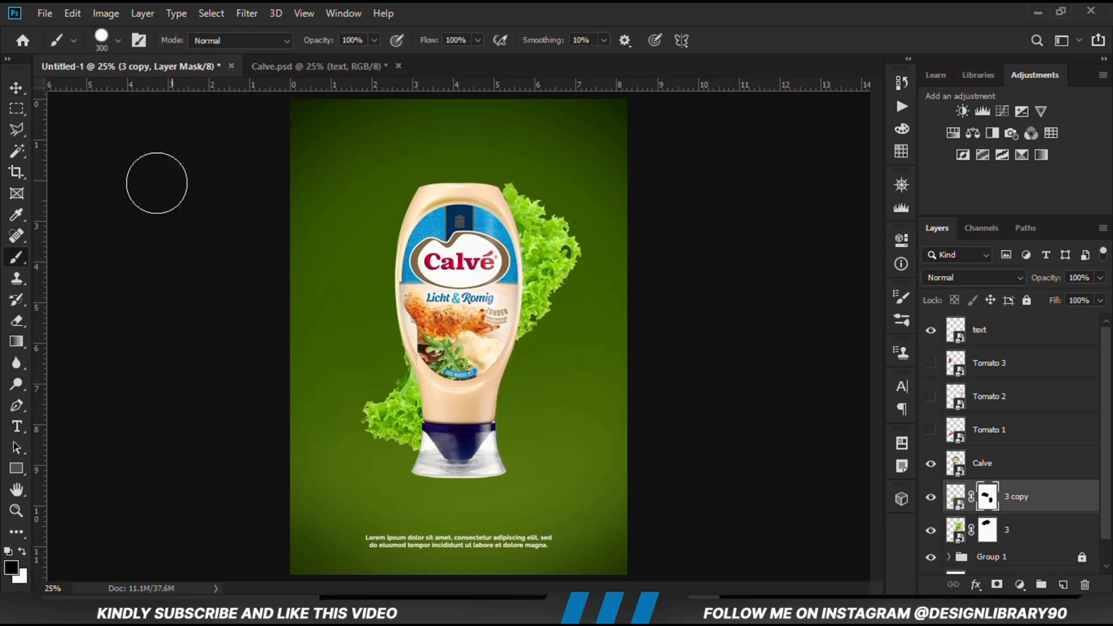
pyautogui.rightClick(16, 87)
pyautogui.click(56, 88)
pyautogui.click(159, 185)
# Duplicate lettuce layer 3 and place the copy behind the bottle's upper left, rotated about 158° and scaled to about 84%
pyautogui.click(546, 252)
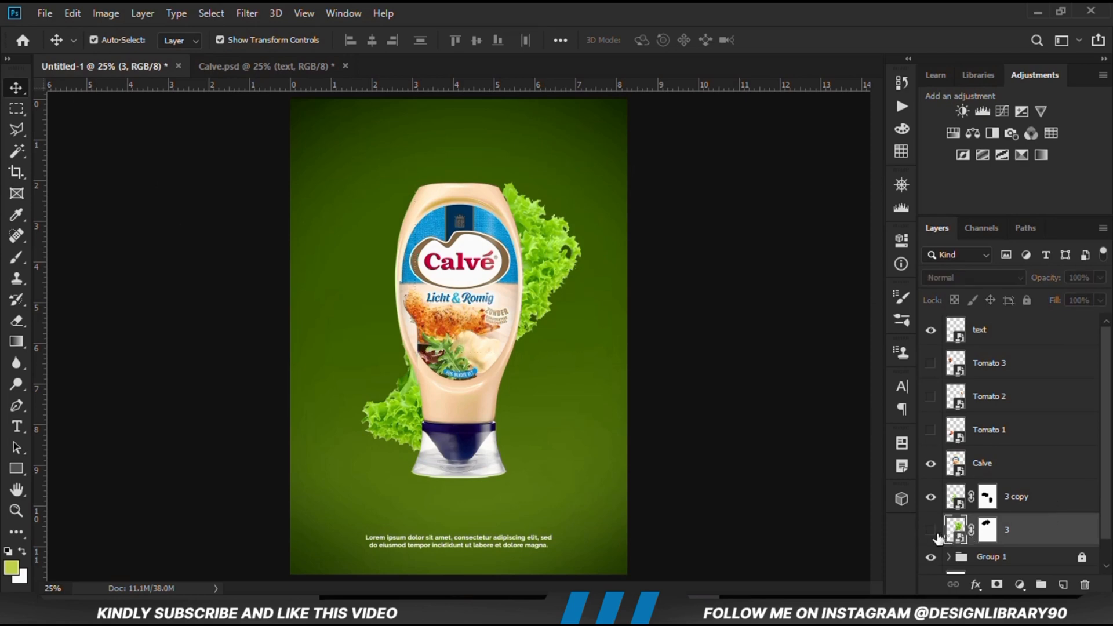
pyautogui.hotkey('ctrl', 'j')
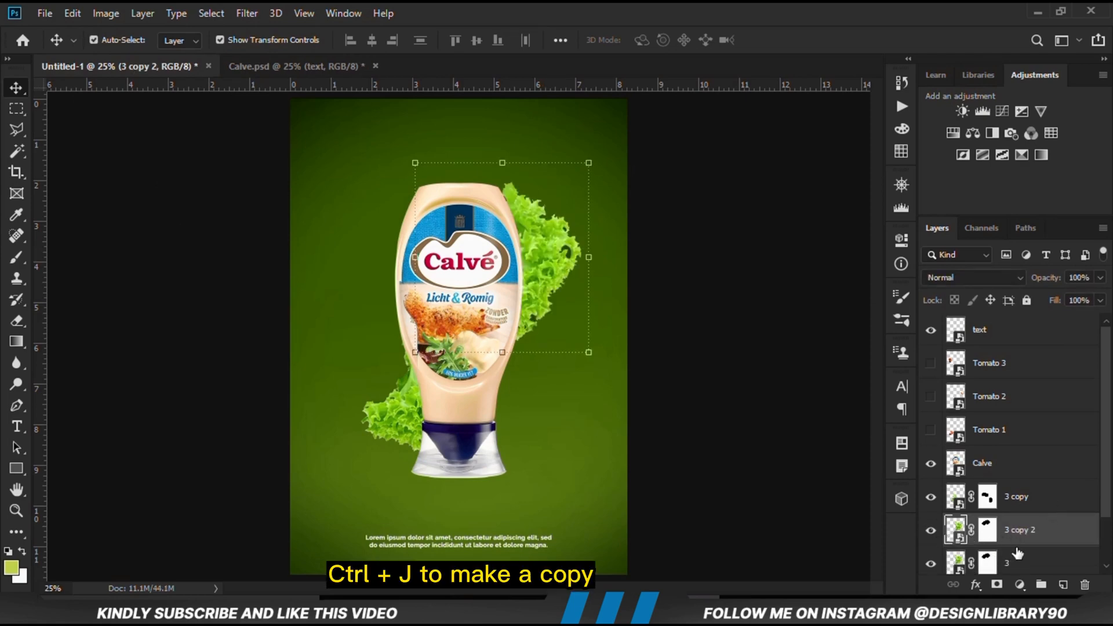
pyautogui.moveTo(508, 197); pyautogui.dragTo(400, 165)
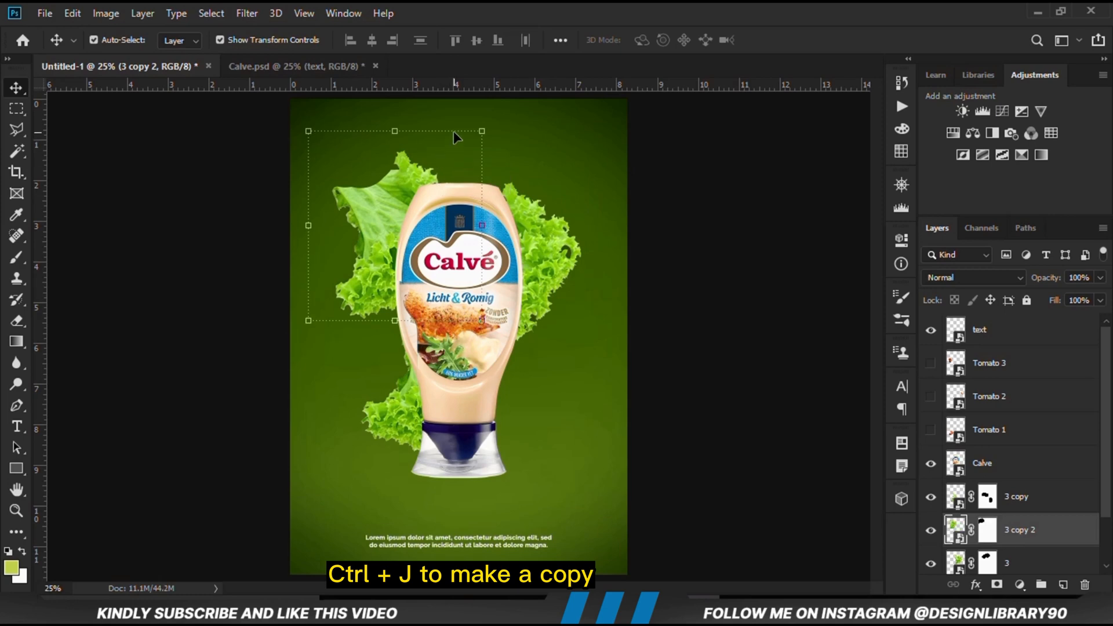
pyautogui.hotkey('ctrl', 't')
pyautogui.moveTo(476, 134); pyautogui.dragTo(354, 290)
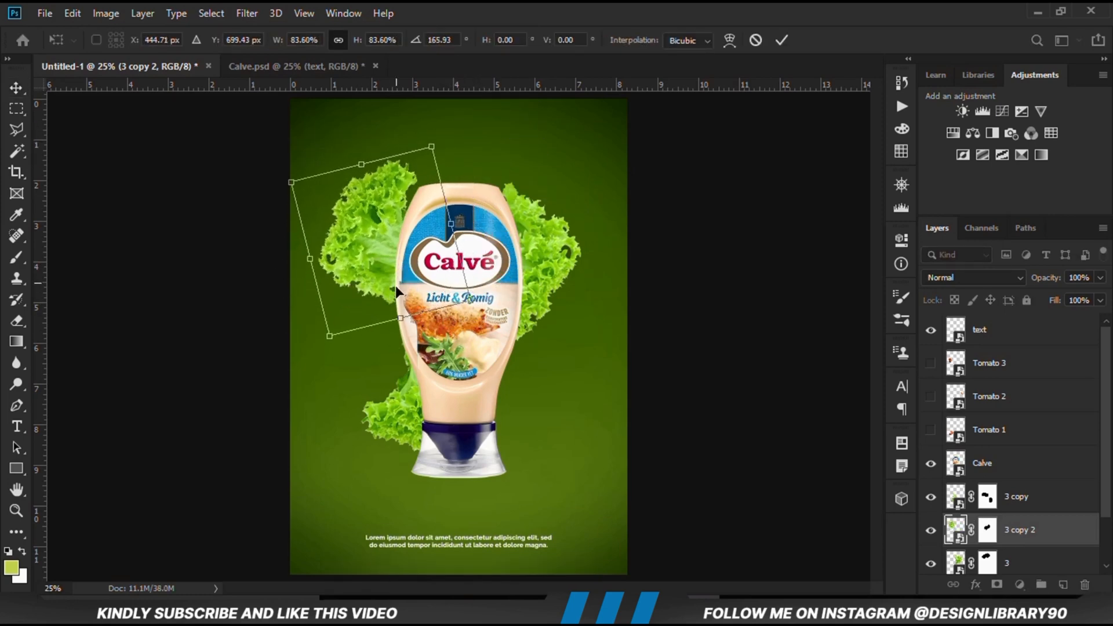
pyautogui.moveTo(444, 343); pyautogui.dragTo(462, 340)
pyautogui.moveTo(401, 254); pyautogui.dragTo(435, 270)
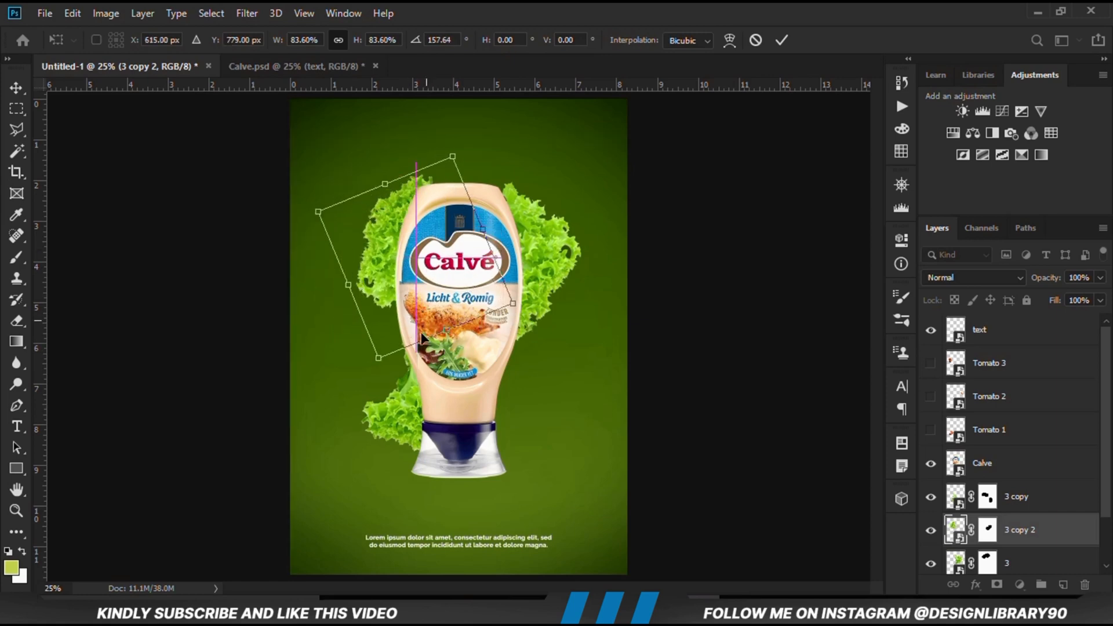
# Shrink the upper-left lettuce copy to about 59% and rotate it to about -162°, tucked behind the bottle's shoulder
pyautogui.moveTo(380, 359); pyautogui.dragTo(411, 343)
pyautogui.moveTo(415, 248); pyautogui.dragTo(376, 214)
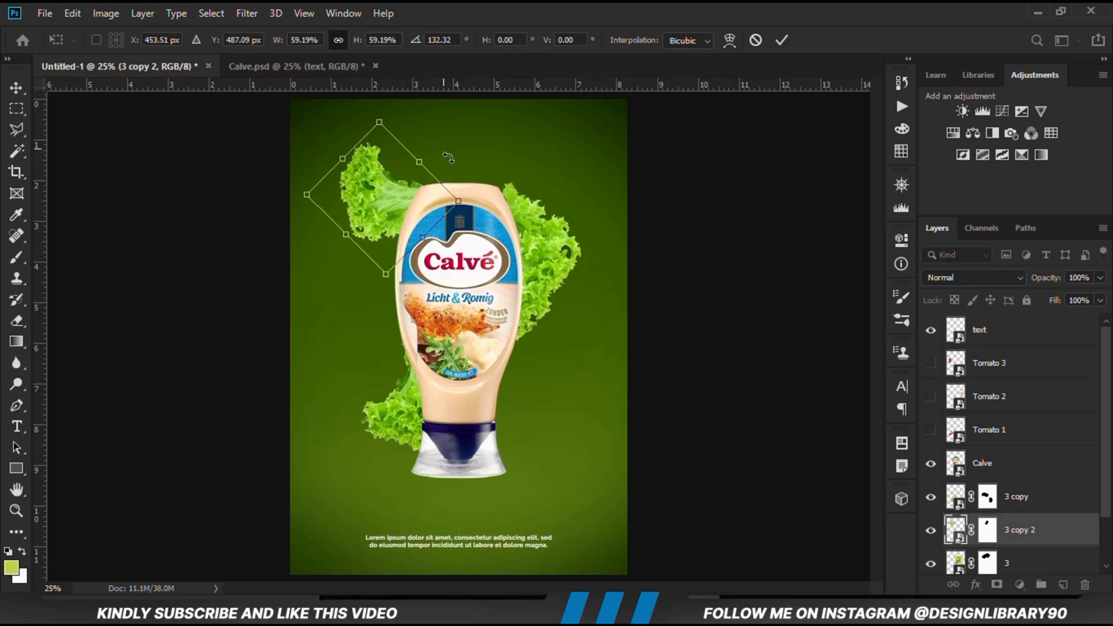
pyautogui.moveTo(448, 157); pyautogui.dragTo(474, 270)
pyautogui.moveTo(373, 214); pyautogui.dragTo(390, 253)
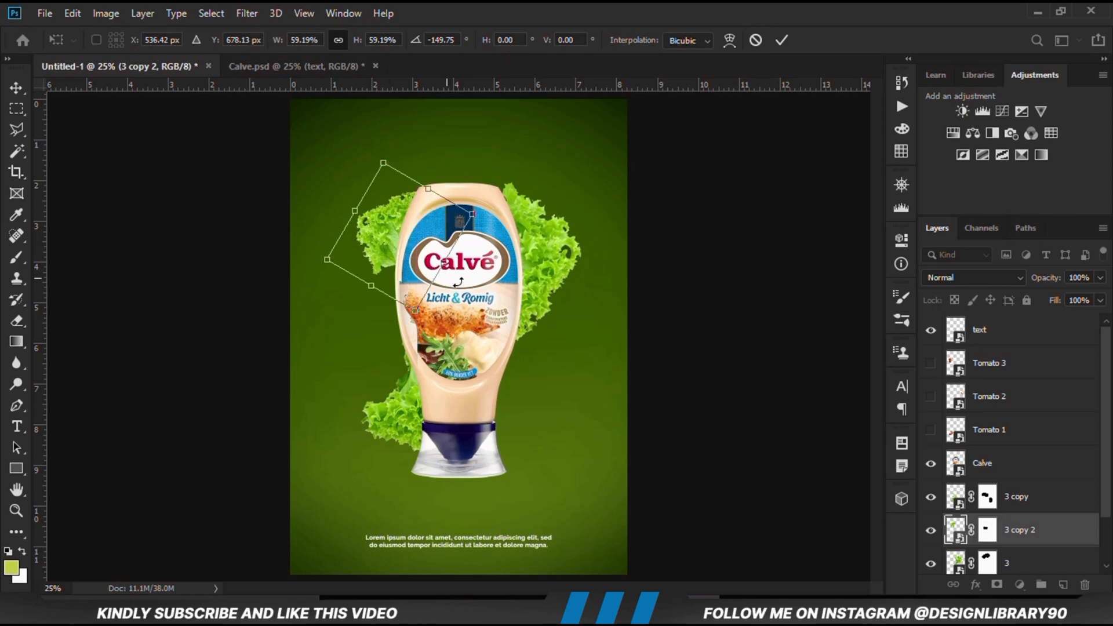
pyautogui.moveTo(459, 281)
pyautogui.mouseDown()
pyautogui.moveTo(461, 272)
pyautogui.moveTo(469, 287)
pyautogui.moveTo(460, 279)
pyautogui.mouseUp()
pyautogui.moveTo(379, 243); pyautogui.dragTo(383, 244)
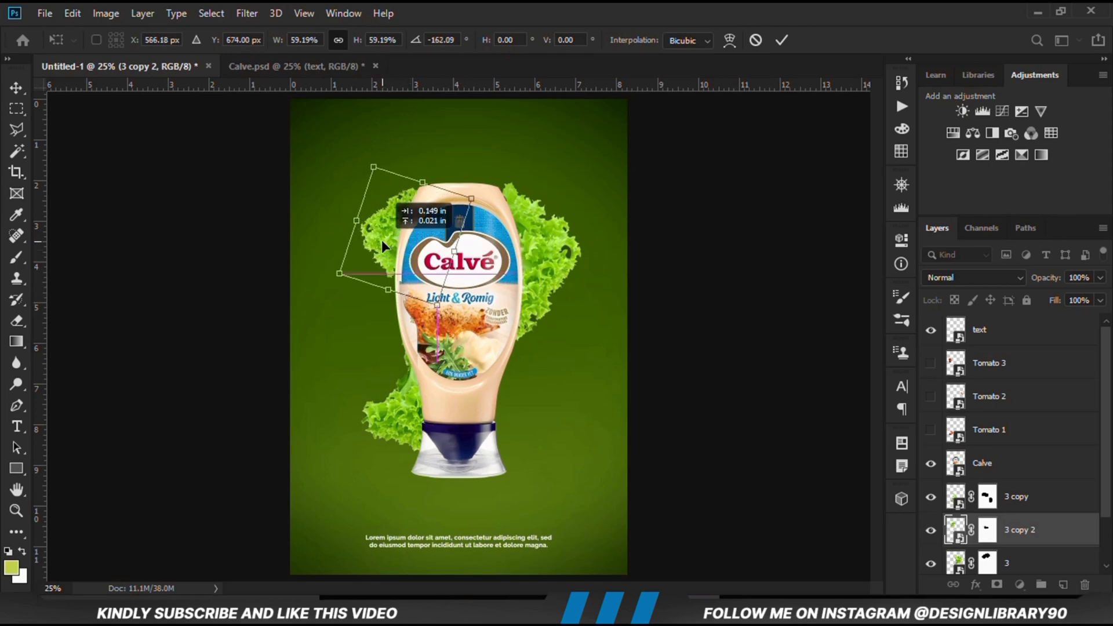
pyautogui.press('Return')
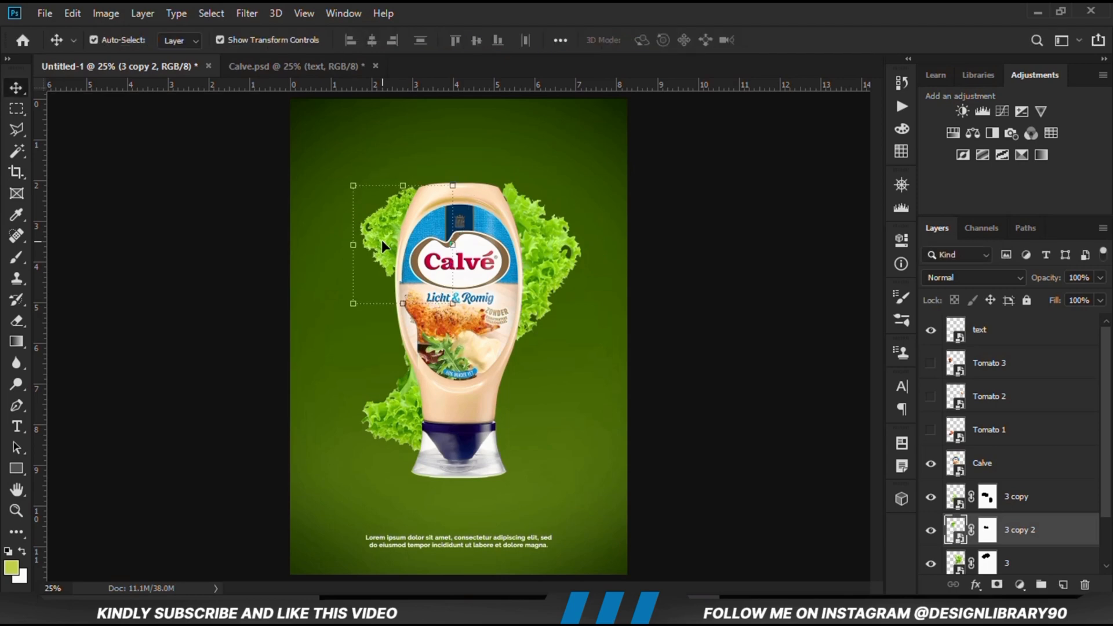
# Nudge the upper-left lettuce copy slightly right toward the bottle and deselect it
pyautogui.press('Right')
pyautogui.press('Right')
pyautogui.press('Right')
pyautogui.press('Right')
pyautogui.press('Right')
pyautogui.press('Right')
pyautogui.press('Right')
pyautogui.press('Right')
pyautogui.press('Right')
pyautogui.press('Right')
pyautogui.press('Right')
pyautogui.press('Right')
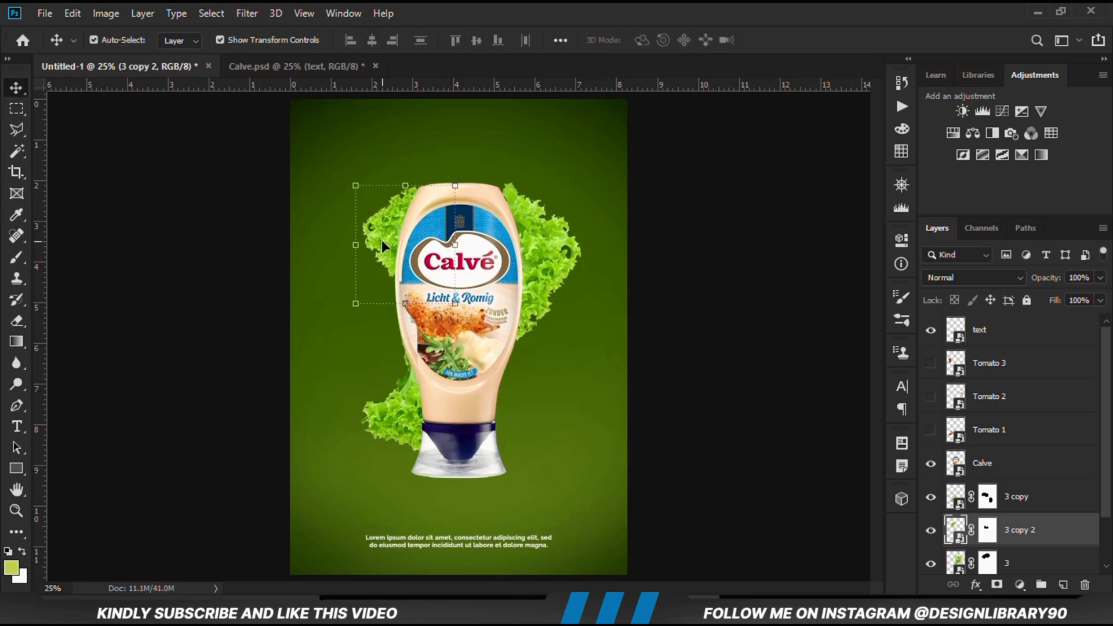
pyautogui.click(768, 374)
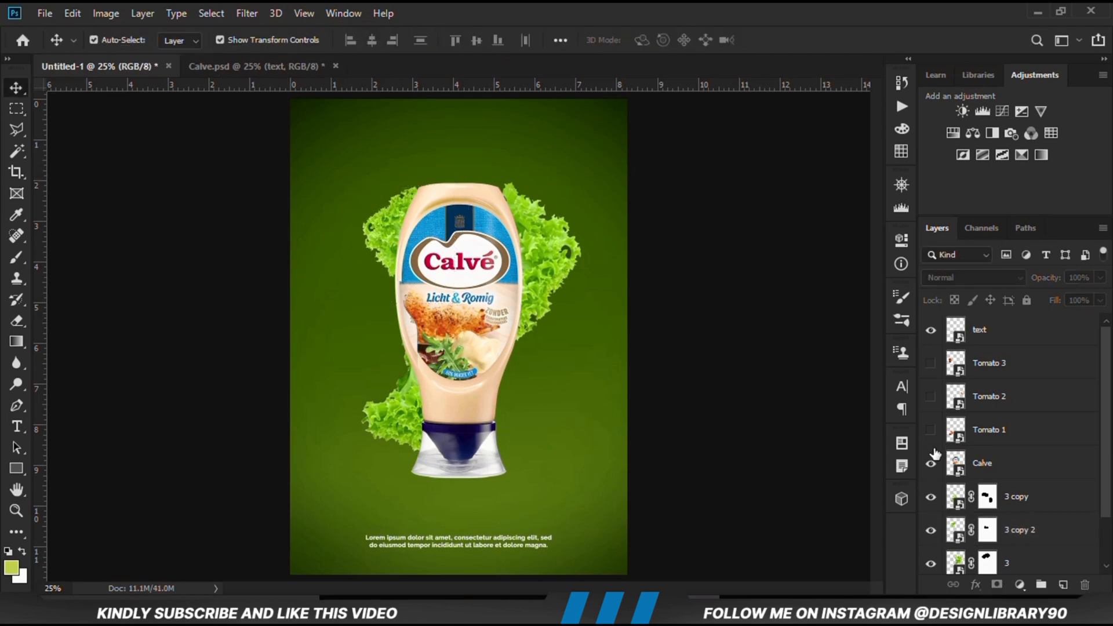
# Show Tomato 1, move it onto the bottle's left edge below the logo, and convert it to a smart object
pyautogui.click(932, 430)
pyautogui.moveTo(375, 410); pyautogui.dragTo(403, 341)
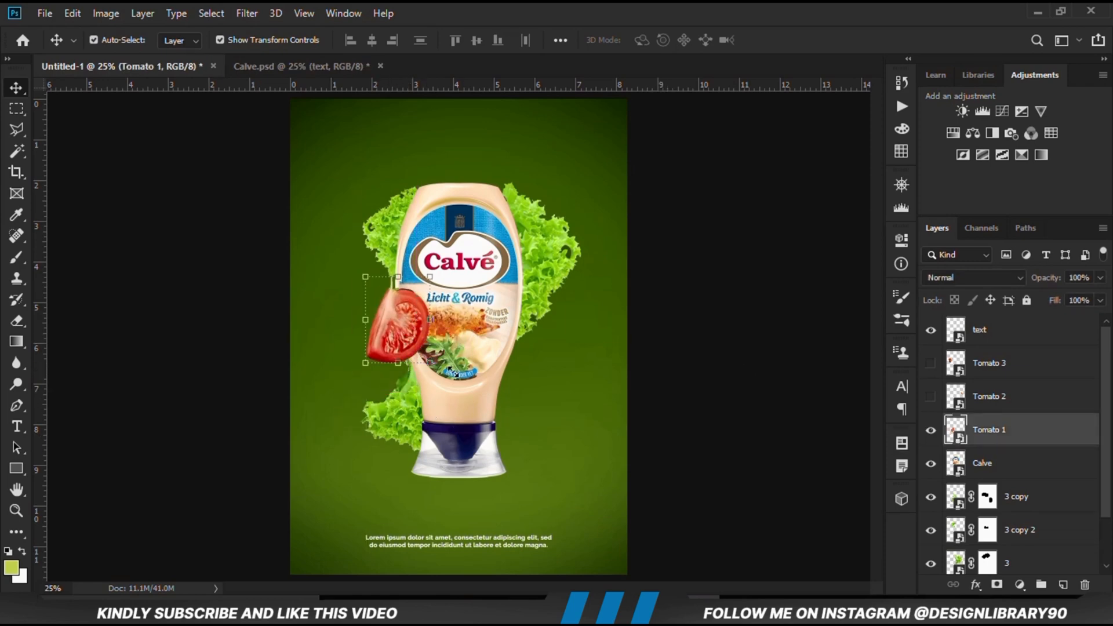
pyautogui.rightClick(992, 440)
pyautogui.click(871, 173)
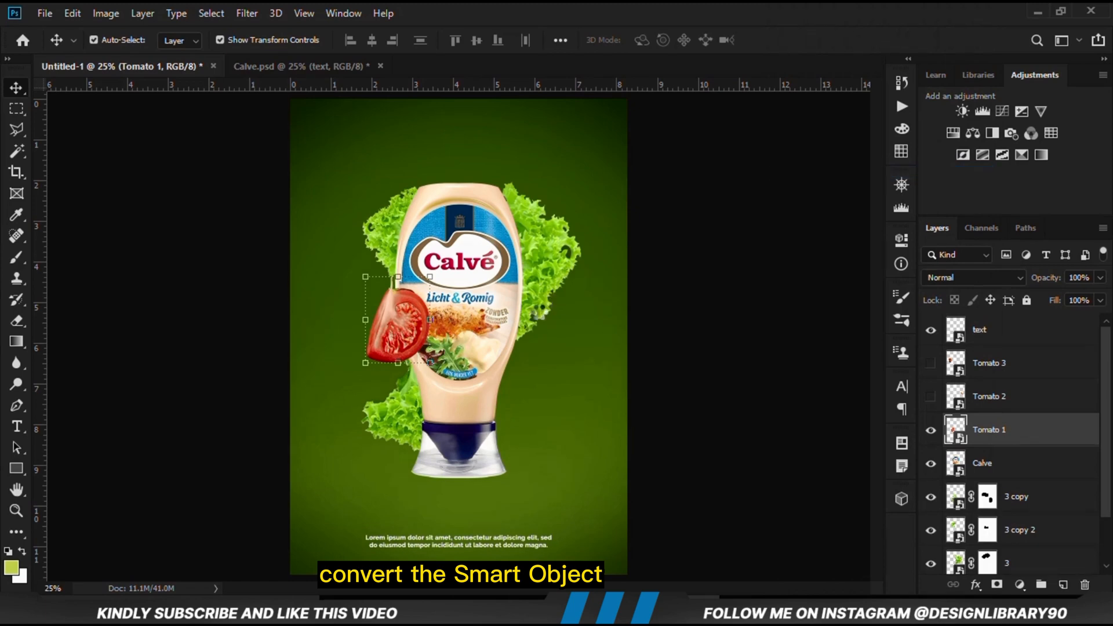
# Enlarge Tomato 1 slightly and raise it a little along the bottle's left edge
pyautogui.hotkey('ctrl', 't')
pyautogui.moveTo(398, 362); pyautogui.dragTo(402, 376)
pyautogui.press('Return')
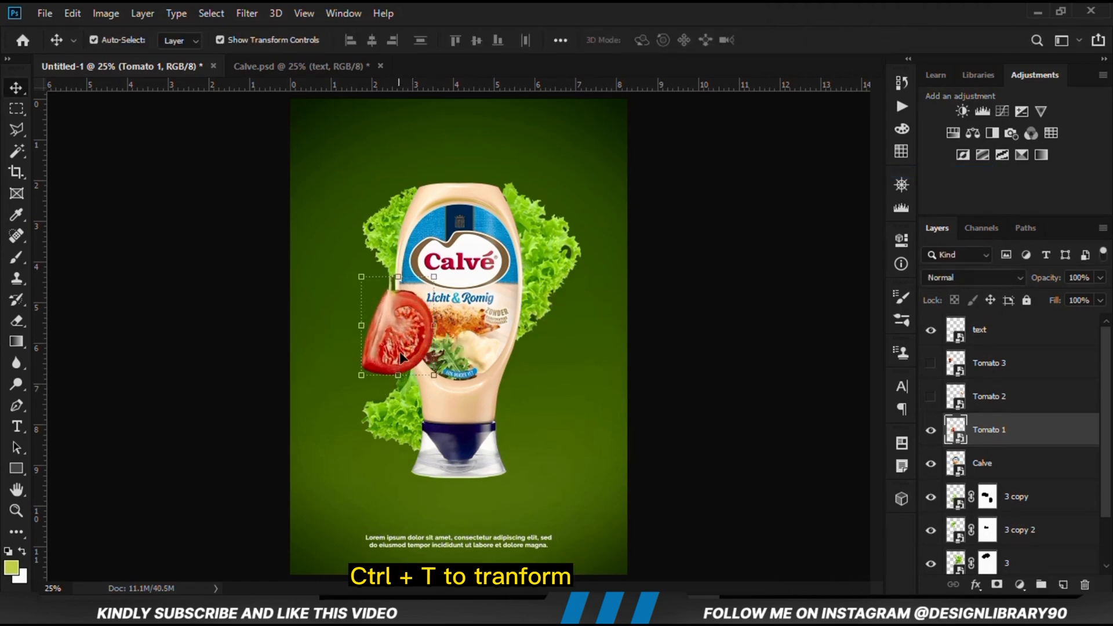
pyautogui.click(696, 390)
pyautogui.moveTo(387, 328); pyautogui.dragTo(399, 314)
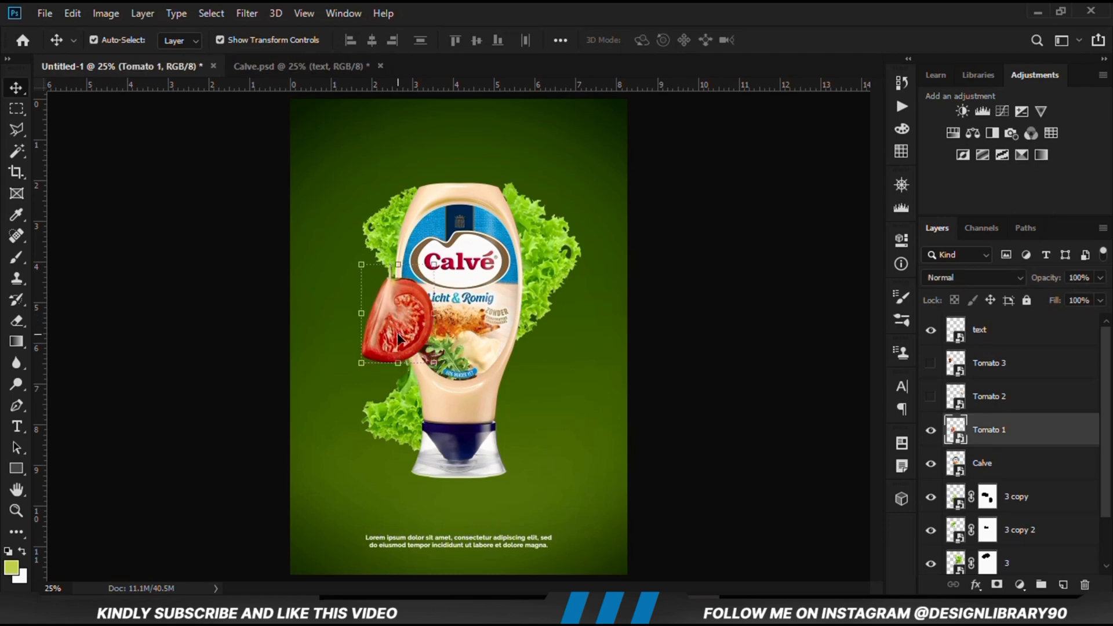
pyautogui.click(713, 418)
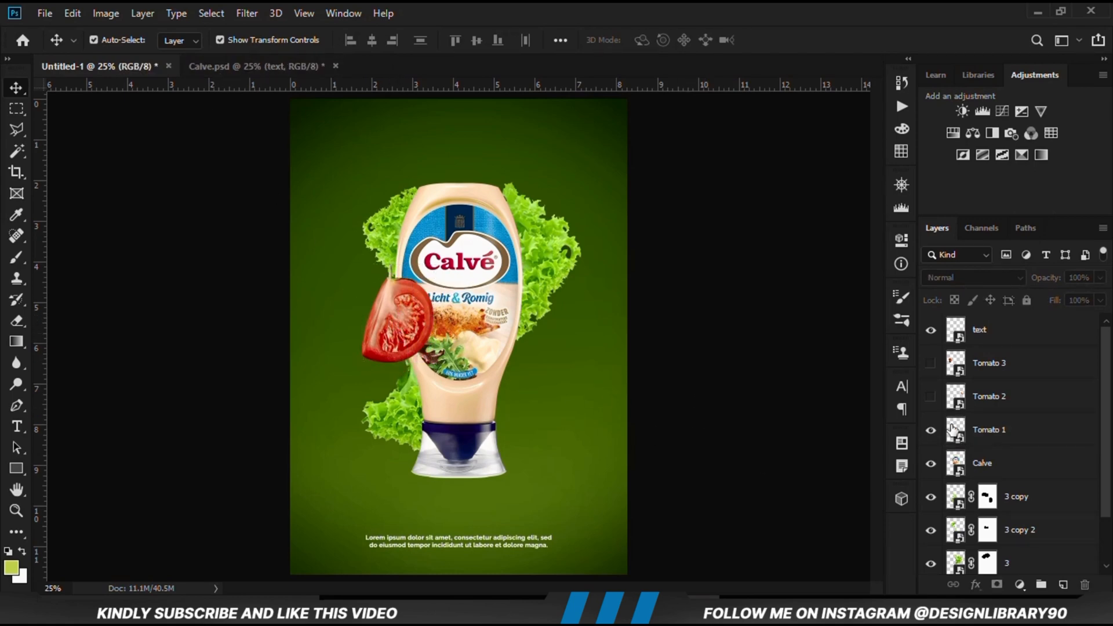
# Show Tomato 2 and place it over the bottle's lower right edge, just above the cap
pyautogui.click(933, 400)
pyautogui.moveTo(577, 281); pyautogui.dragTo(496, 412)
pyautogui.click(740, 427)
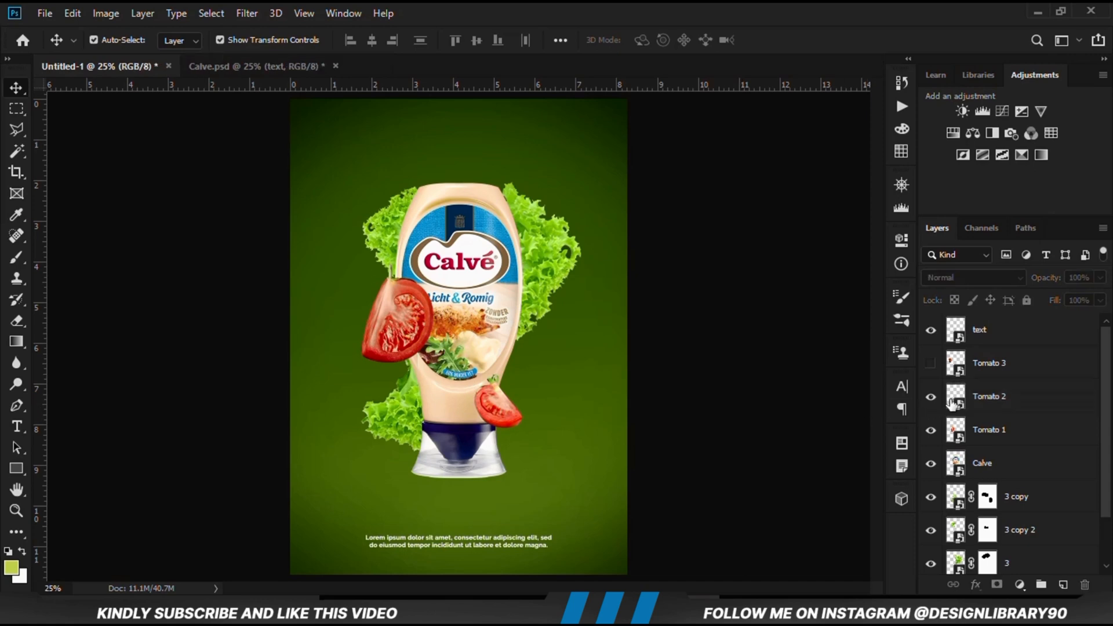
# Show Tomato 3, place it at the bottle's upper right, and reorder its layer behind the bottle, directly above lettuce layer 3
pyautogui.click(931, 363)
pyautogui.moveTo(343, 274); pyautogui.dragTo(523, 227)
pyautogui.moveTo(1016, 379); pyautogui.dragTo(1014, 458)
pyautogui.click(729, 300)
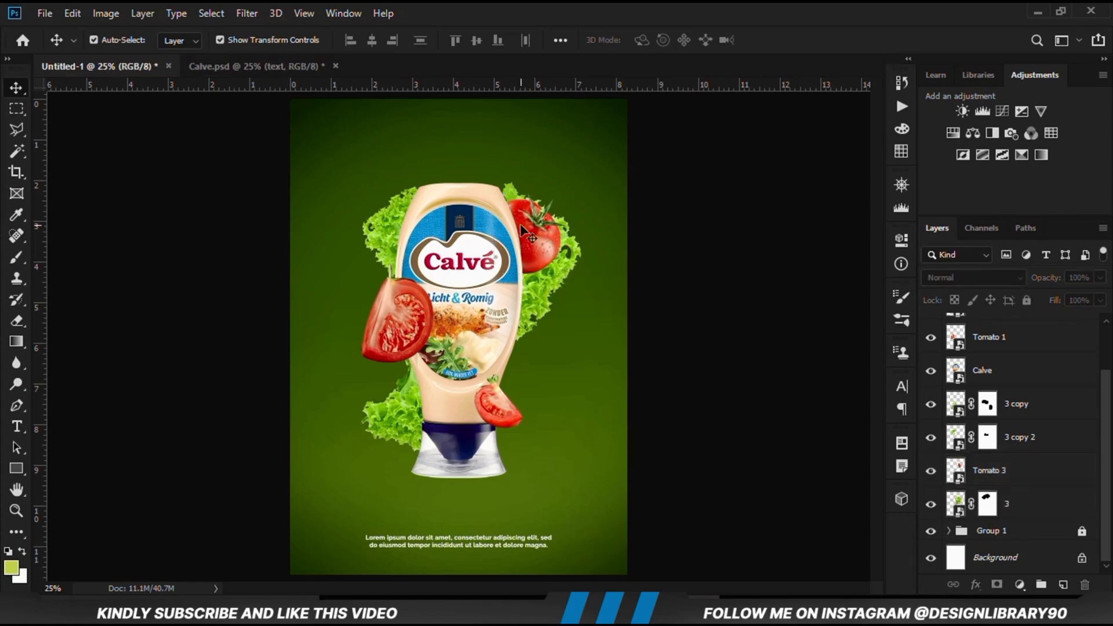
pyautogui.moveTo(536, 228); pyautogui.dragTo(528, 228)
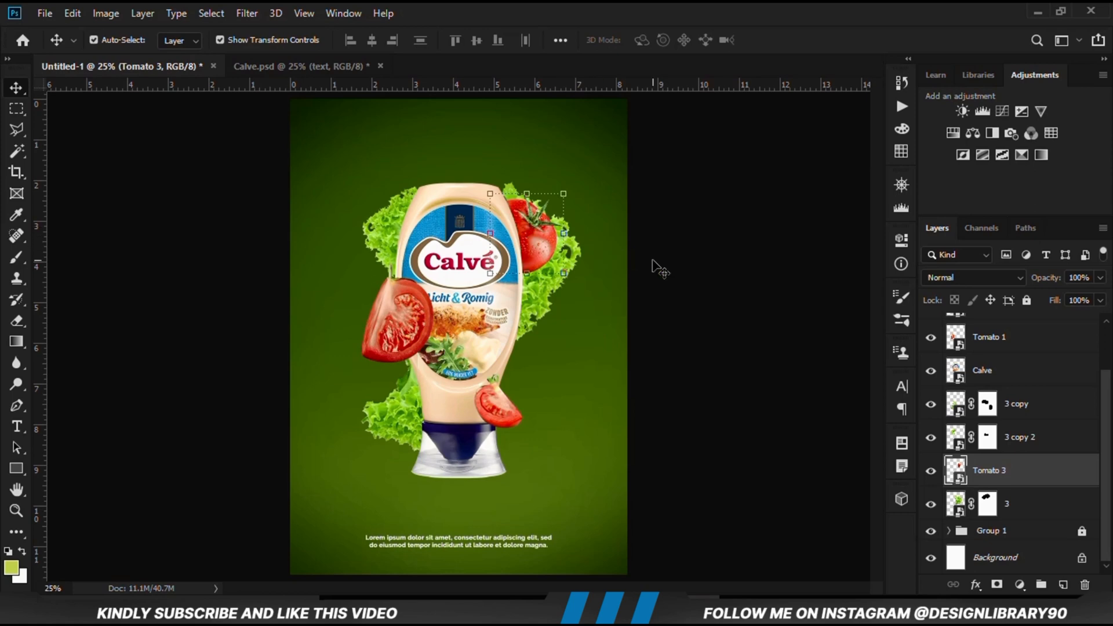
pyautogui.click(661, 268)
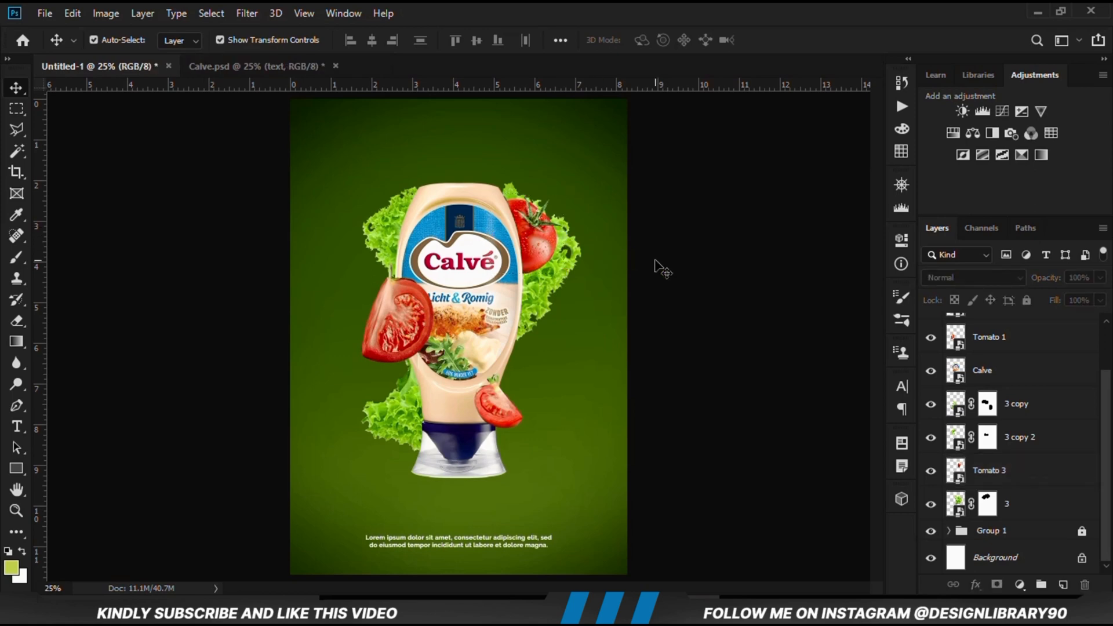
# Bring the sauce stream on layer 4 from Calve.psd into the Untitled-1 poster and place it across the bottle's upper half
pyautogui.click(253, 71)
pyautogui.click(439, 259)
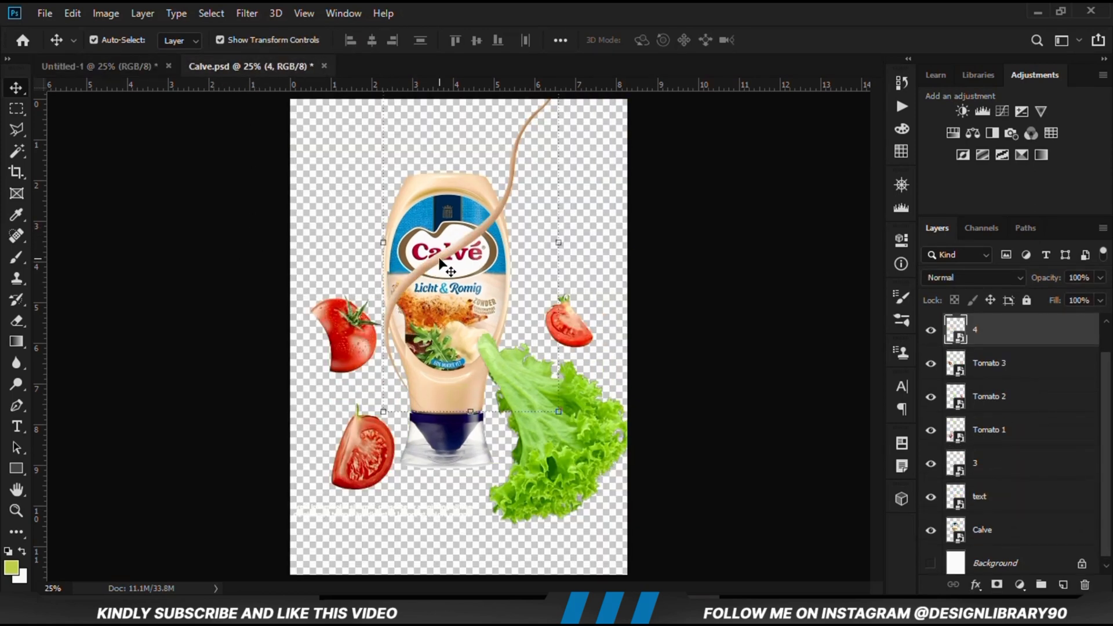
pyautogui.click(927, 329)
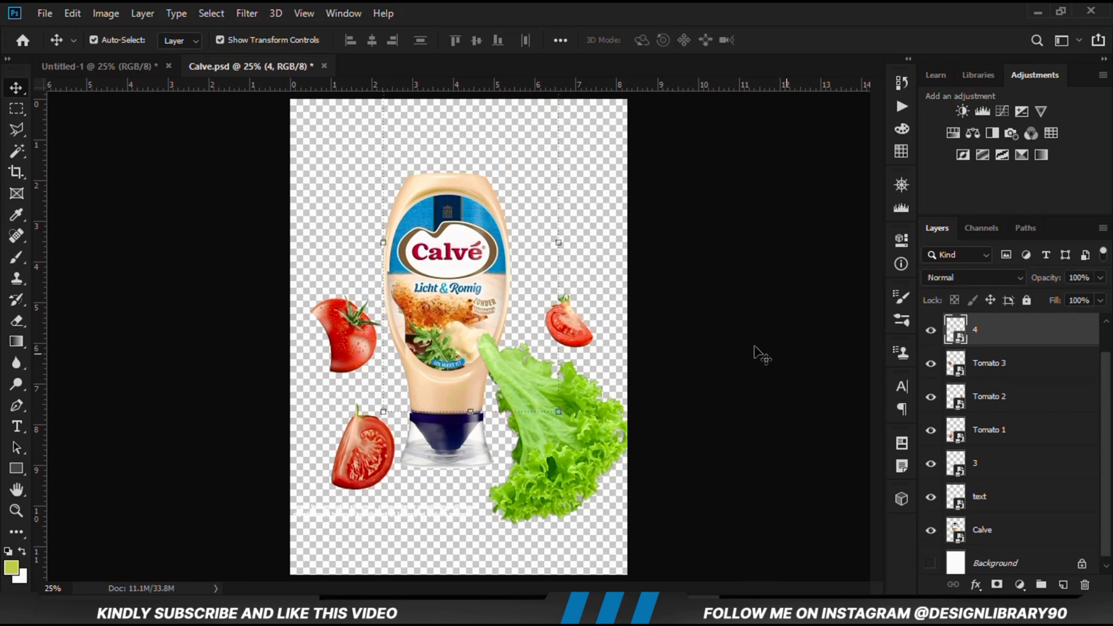
pyautogui.click(102, 68)
pyautogui.moveTo(185, 174); pyautogui.dragTo(437, 225)
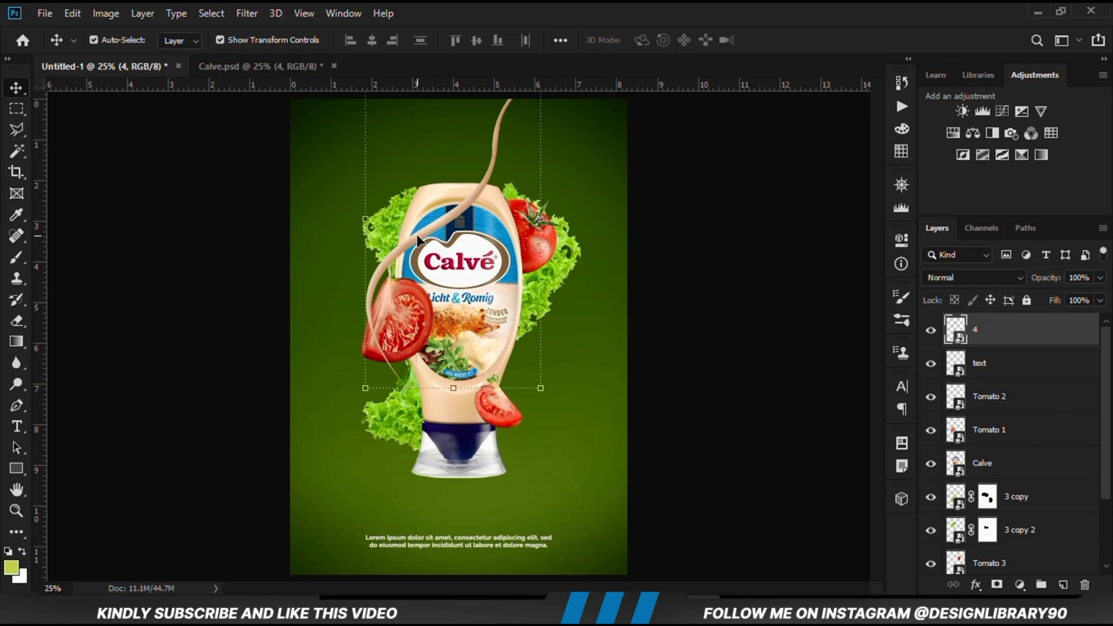
# Nudge the sauce stream on layer 4 slightly lower over the bottle
pyautogui.click(930, 330)
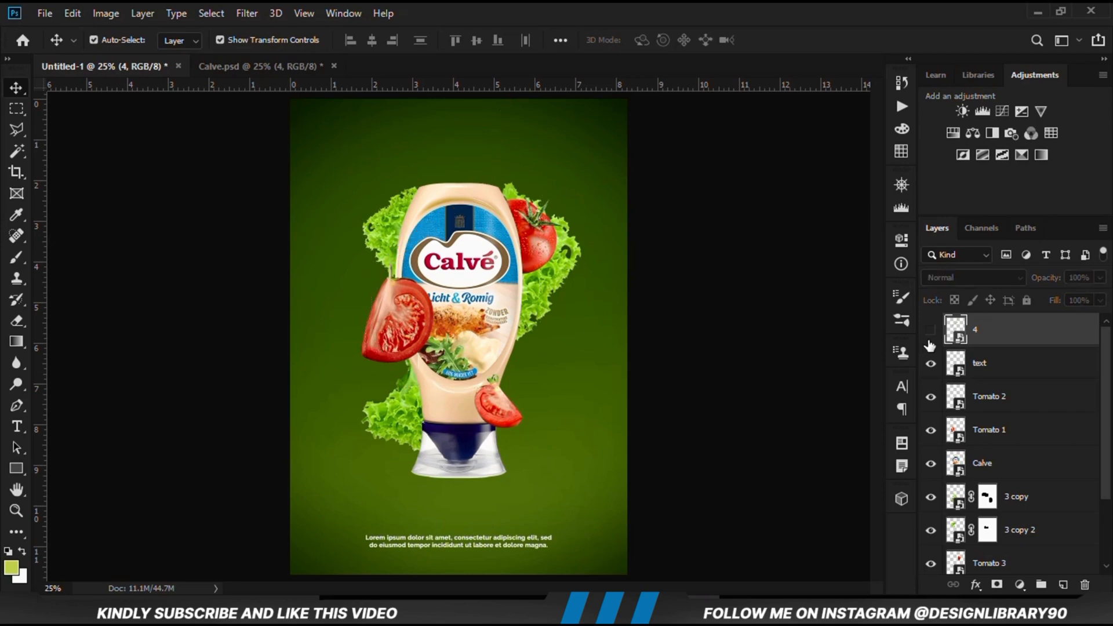
pyautogui.click(930, 330)
pyautogui.press('Up')
pyautogui.press('Up')
pyautogui.press('Up')
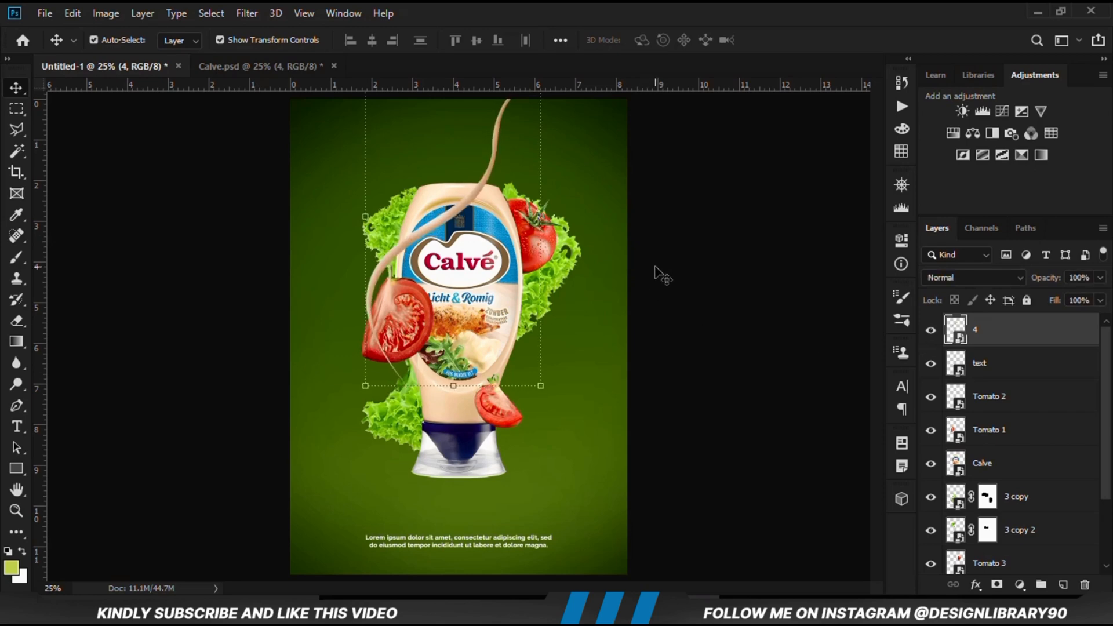
pyautogui.press('Down')
pyautogui.press('Down')
pyautogui.press('Down')
pyautogui.press('Down')
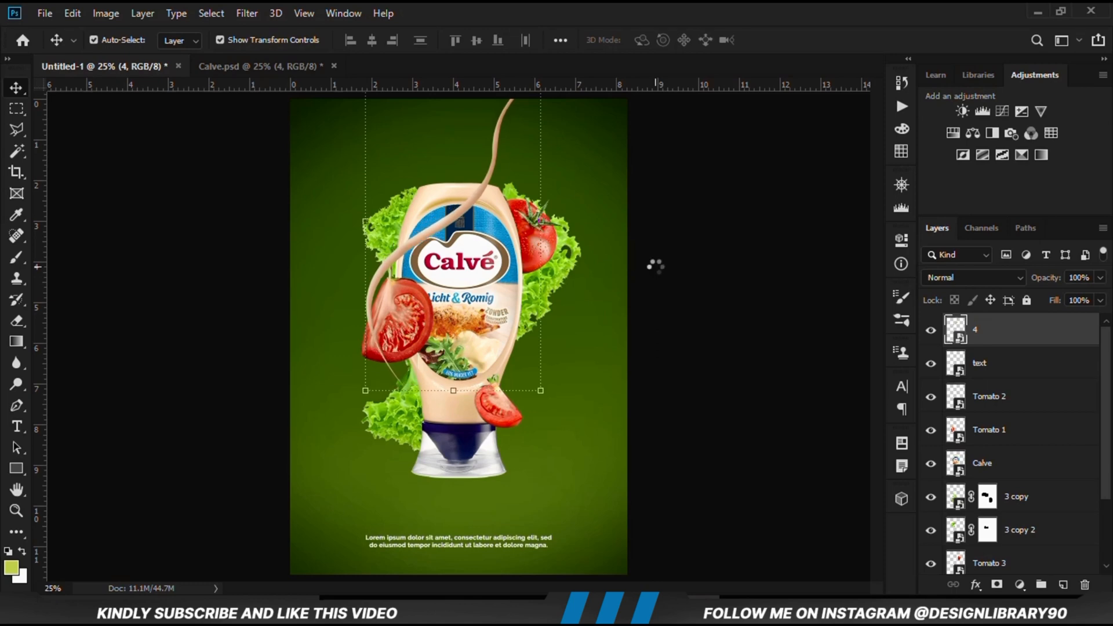
pyautogui.press('Down')
pyautogui.press('Down')
pyautogui.press('Down')
pyautogui.press('Down')
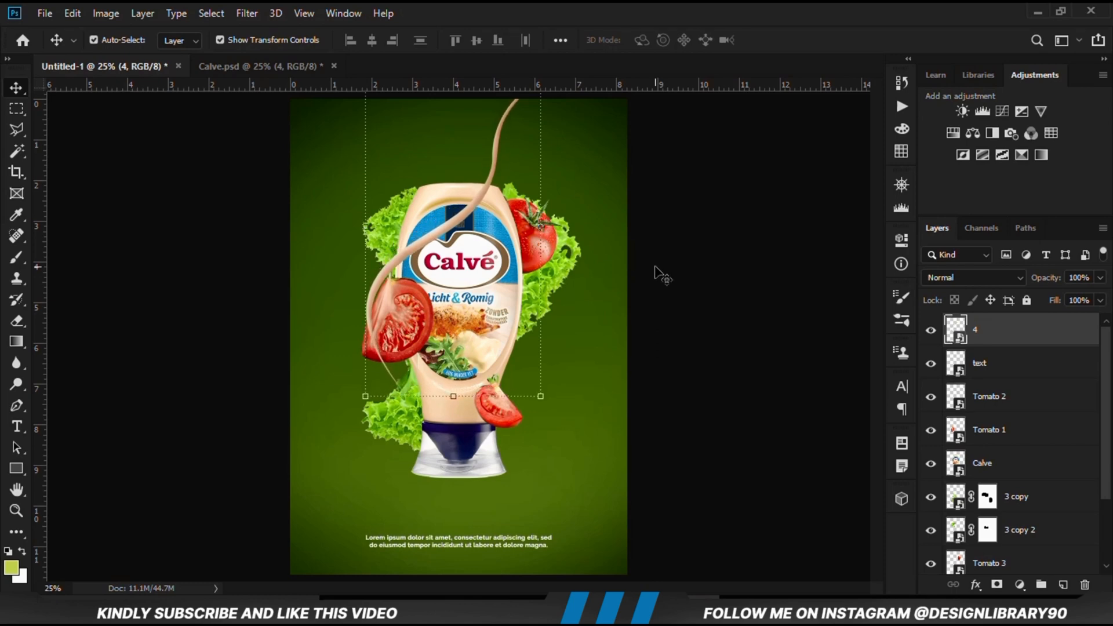
# Shift the layer 4 sauce stream a touch toward the poster's left edge and compare the poster with it hidden and shown
pyautogui.press('Left')
pyautogui.press('Left')
pyautogui.press('Left')
pyautogui.press('Left')
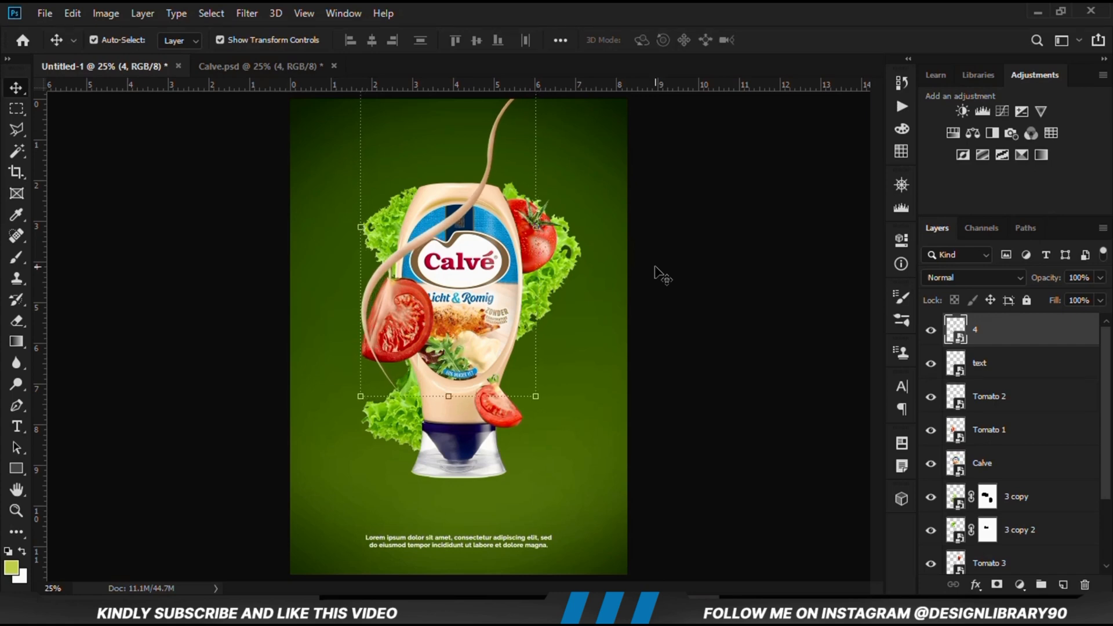
pyautogui.press('Right')
pyautogui.press('Right')
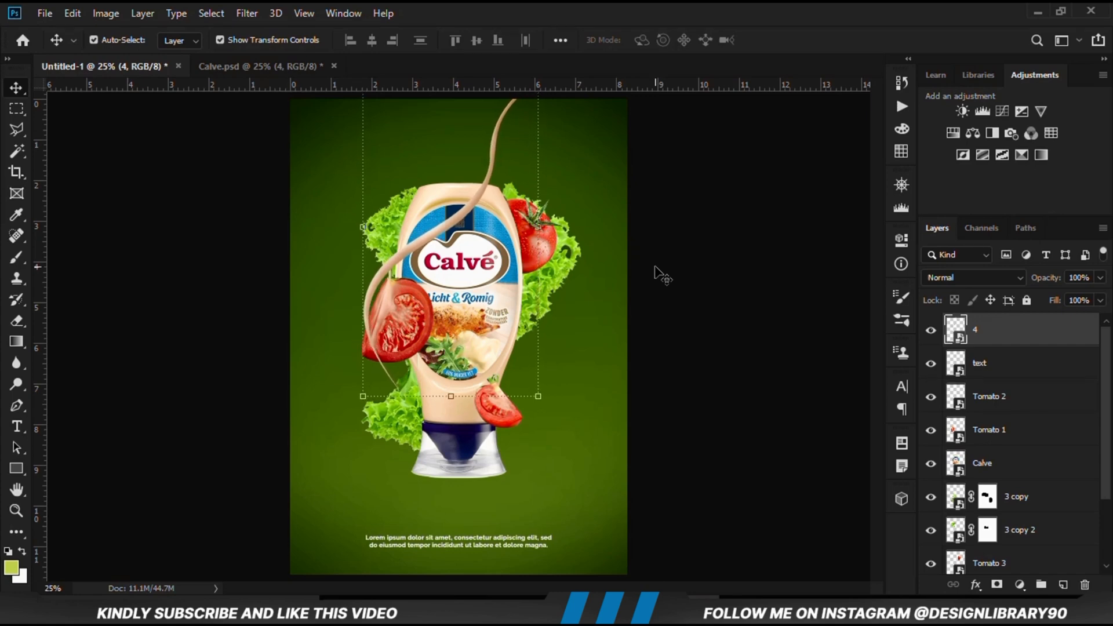
pyautogui.press('Right')
pyautogui.press('Right')
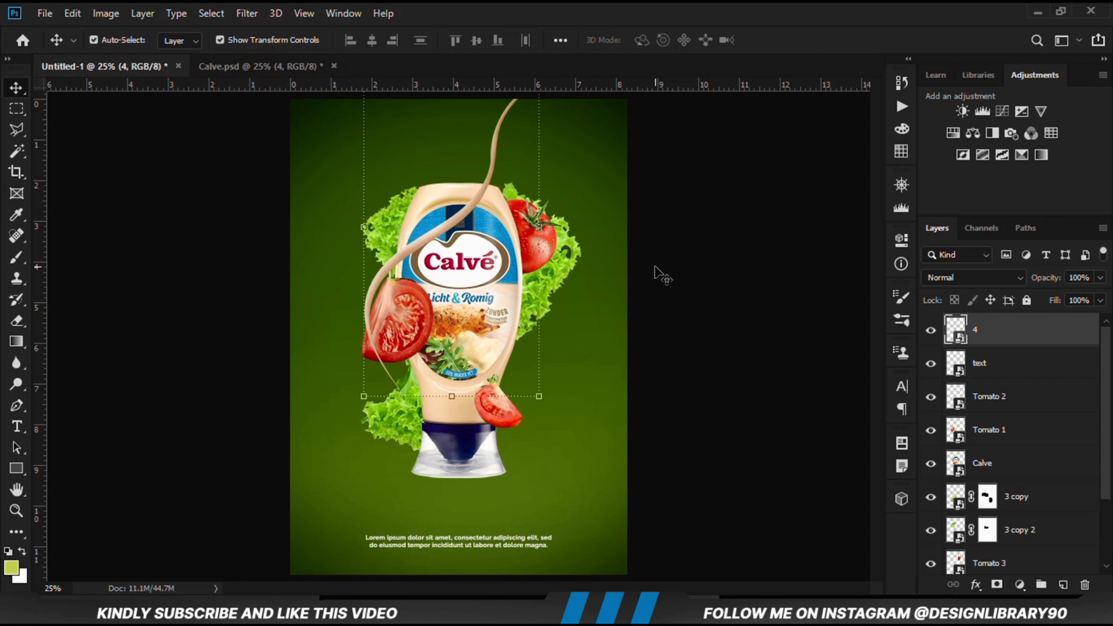
pyautogui.press('Left')
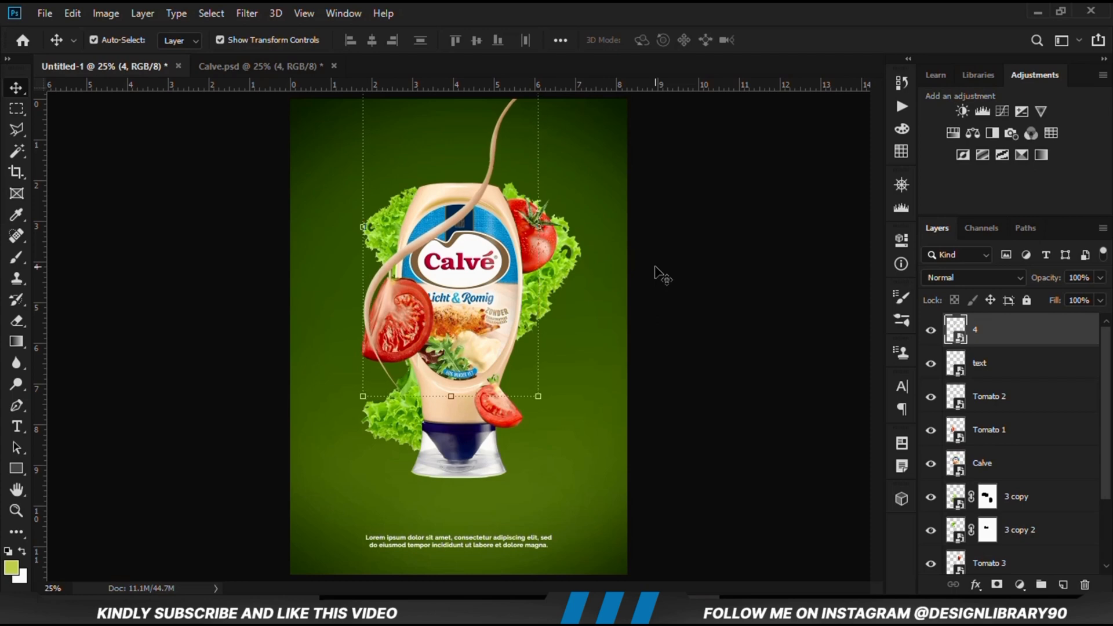
pyautogui.click(726, 299)
pyautogui.click(932, 332)
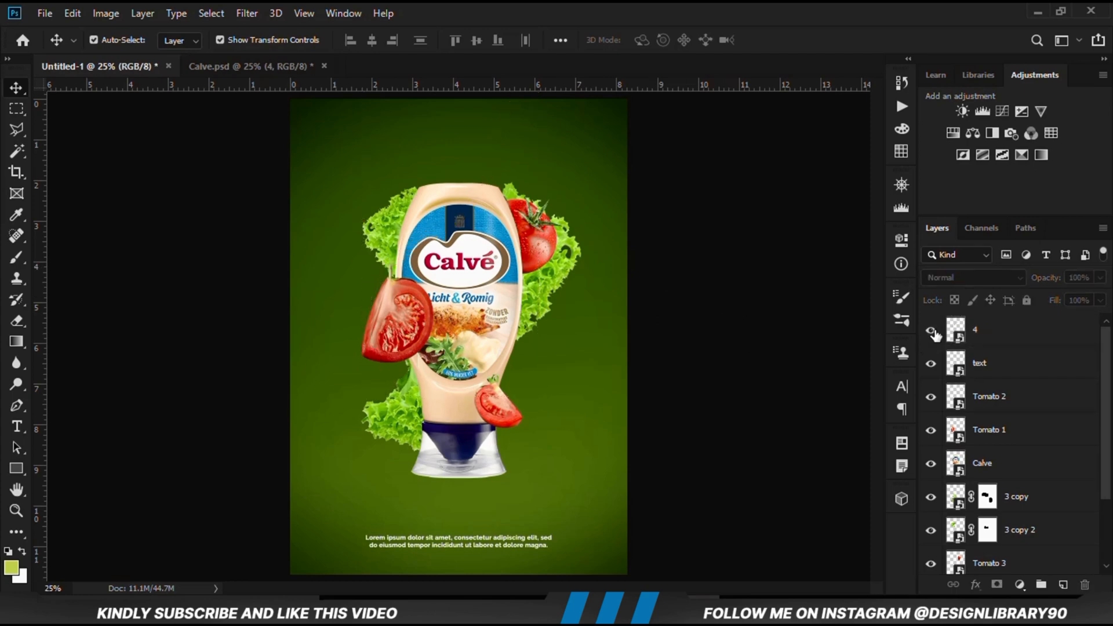
pyautogui.click(933, 332)
# Duplicate the sauce stream on layer 4, move the copy lower over the bottle and flip it vertically
pyautogui.click(1010, 341)
pyautogui.hotkey('ctrl', 'j')
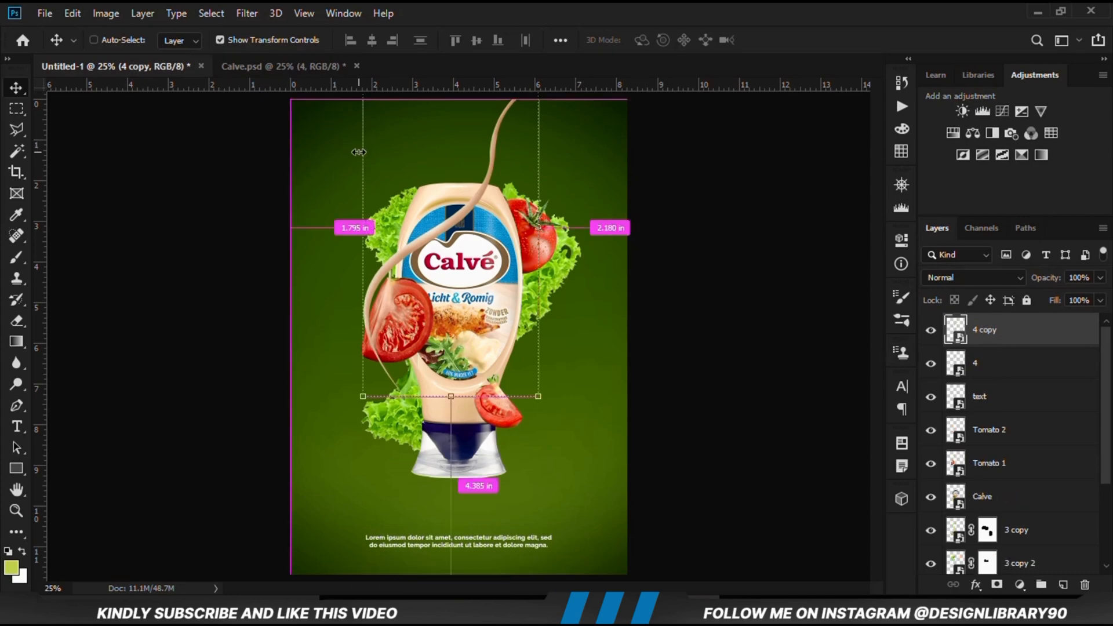
pyautogui.hotkey('ctrl', 't')
pyautogui.moveTo(440, 197); pyautogui.dragTo(472, 313)
pyautogui.rightClick(471, 312)
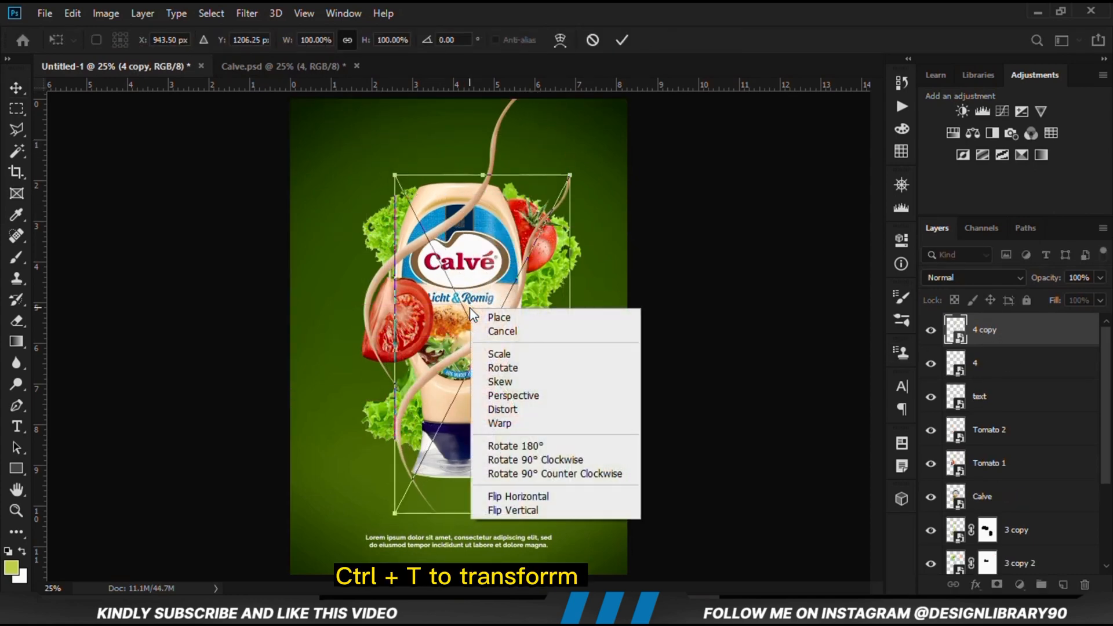
pyautogui.click(532, 509)
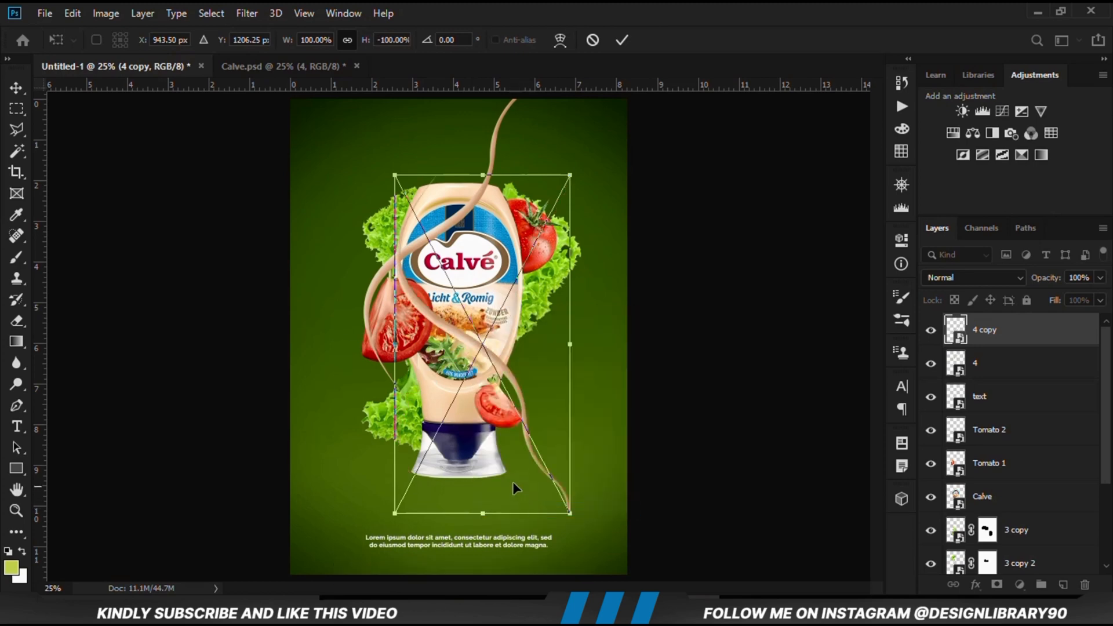
# Flip the stream copy horizontally as well and place it diagonally across the bottle's lower half
pyautogui.moveTo(490, 427)
pyautogui.mouseDown()
pyautogui.moveTo(503, 441)
pyautogui.moveTo(506, 425)
pyautogui.mouseUp()
pyautogui.rightClick(507, 425)
pyautogui.click(531, 402)
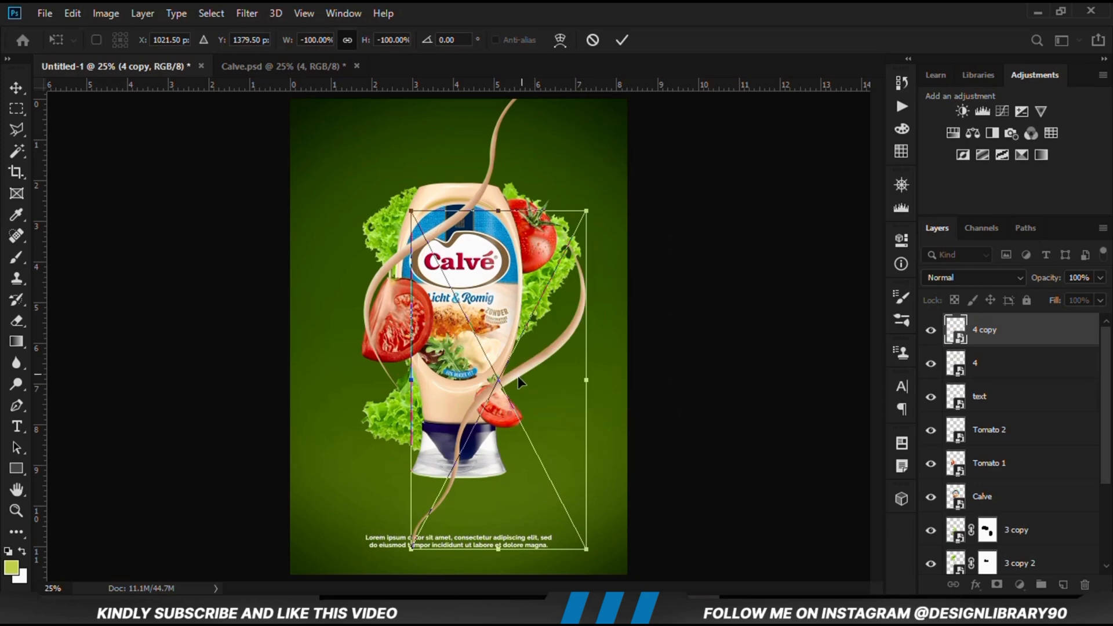
pyautogui.moveTo(518, 376); pyautogui.dragTo(470, 383)
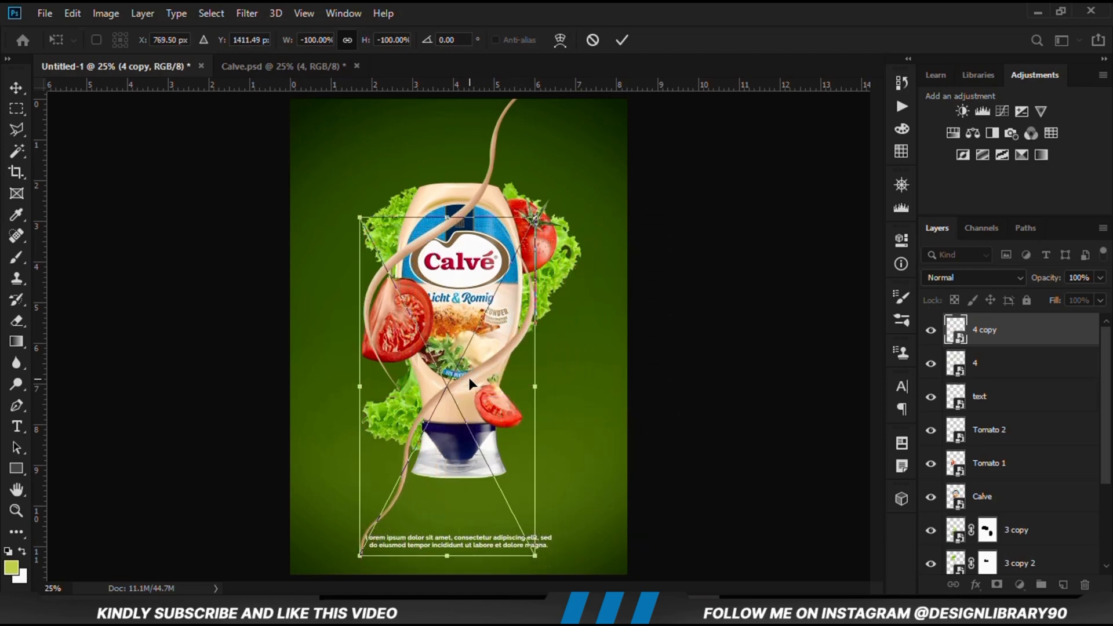
pyautogui.press('Return')
pyautogui.click(704, 410)
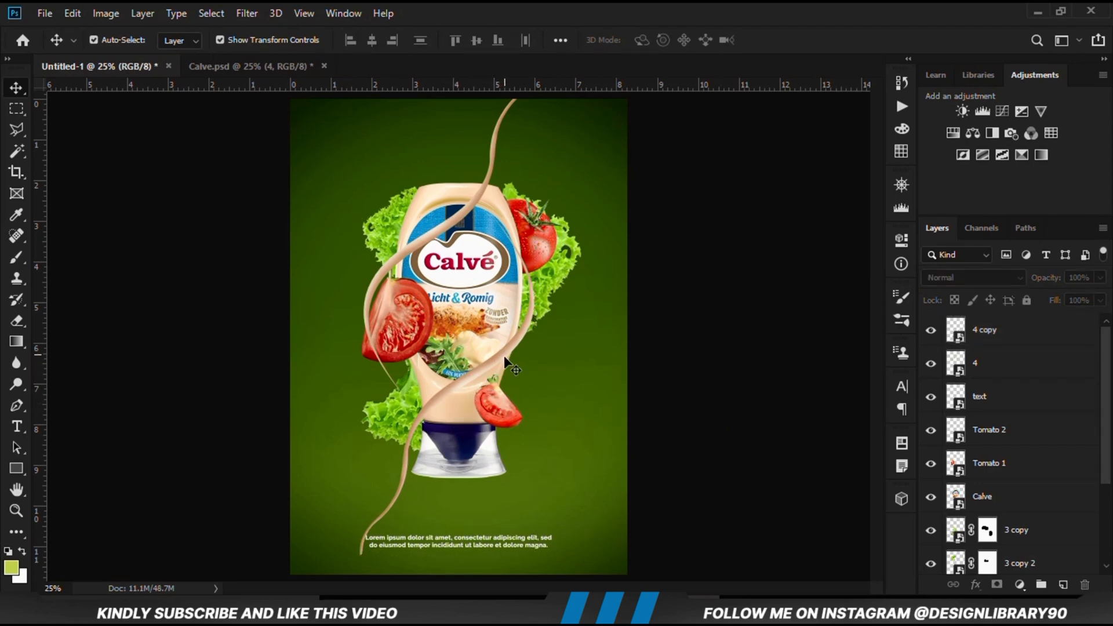
# Lower the stream copy so it crosses the cap's upper edge, and reorder its layer directly below Tomato 2
pyautogui.moveTo(497, 363)
pyautogui.mouseDown()
pyautogui.moveTo(506, 405)
pyautogui.moveTo(489, 398)
pyautogui.moveTo(499, 378)
pyautogui.mouseUp()
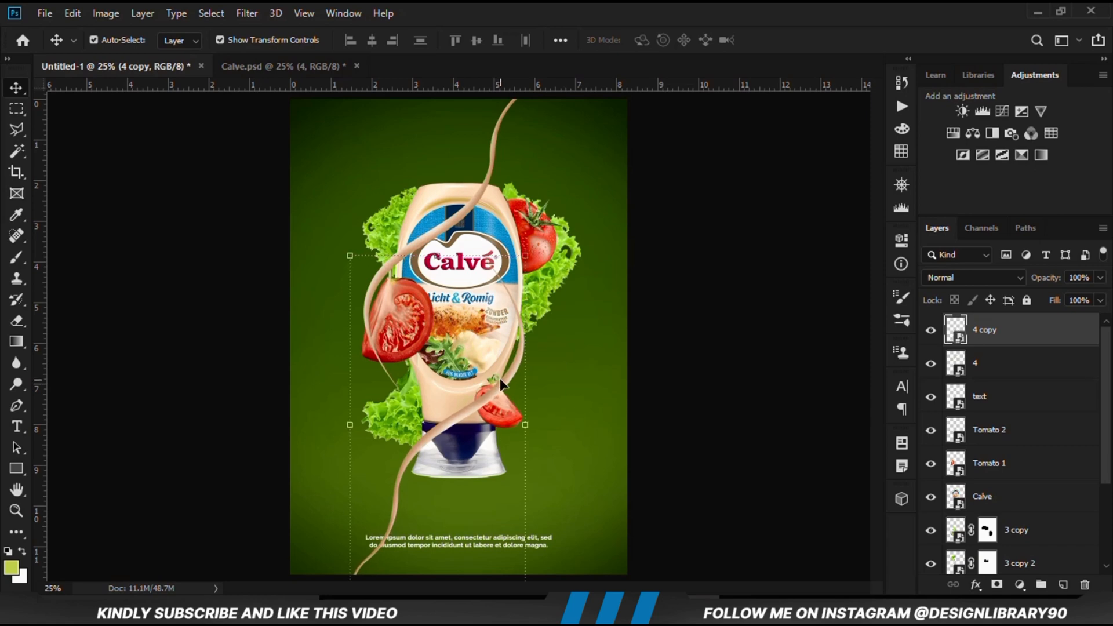
pyautogui.hotkey('shift', 'Right')
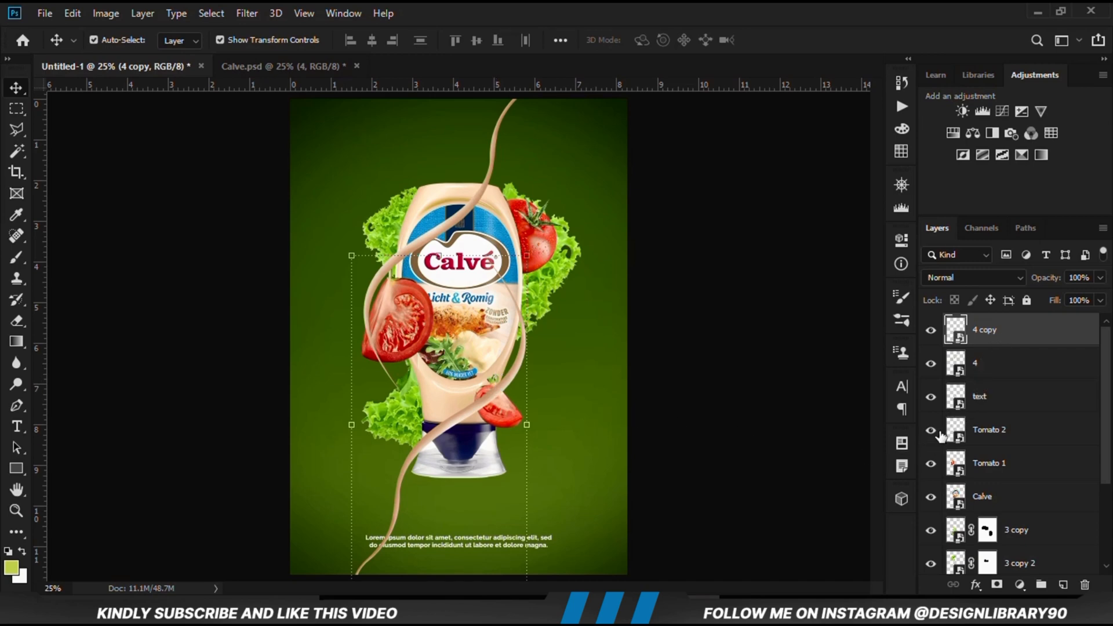
pyautogui.click(935, 431)
pyautogui.click(935, 431)
pyautogui.moveTo(990, 335); pyautogui.dragTo(993, 446)
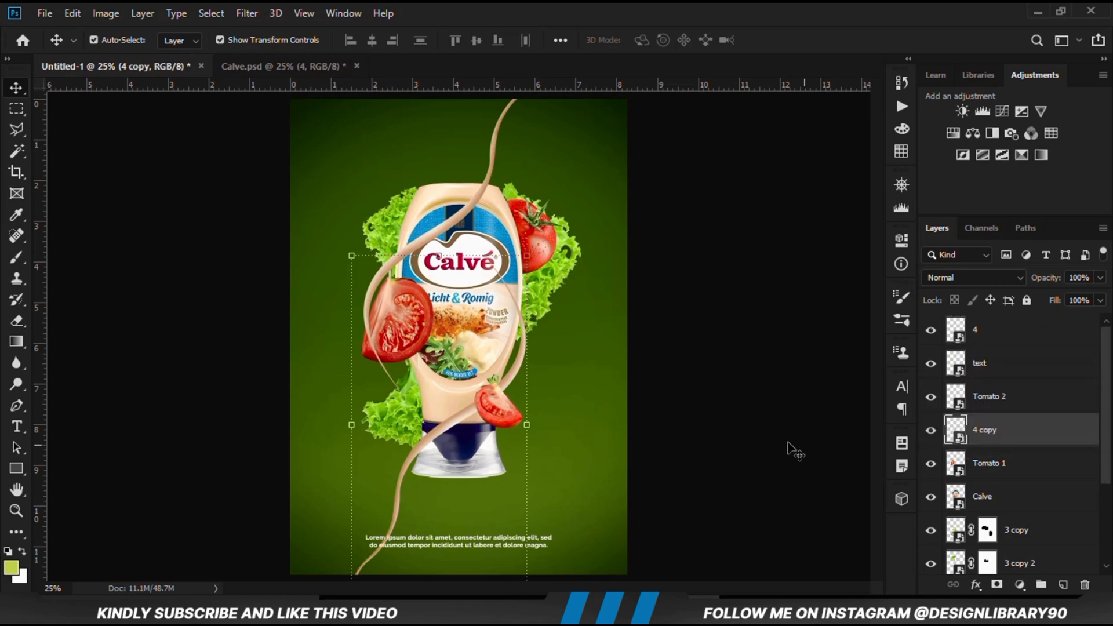
pyautogui.click(714, 418)
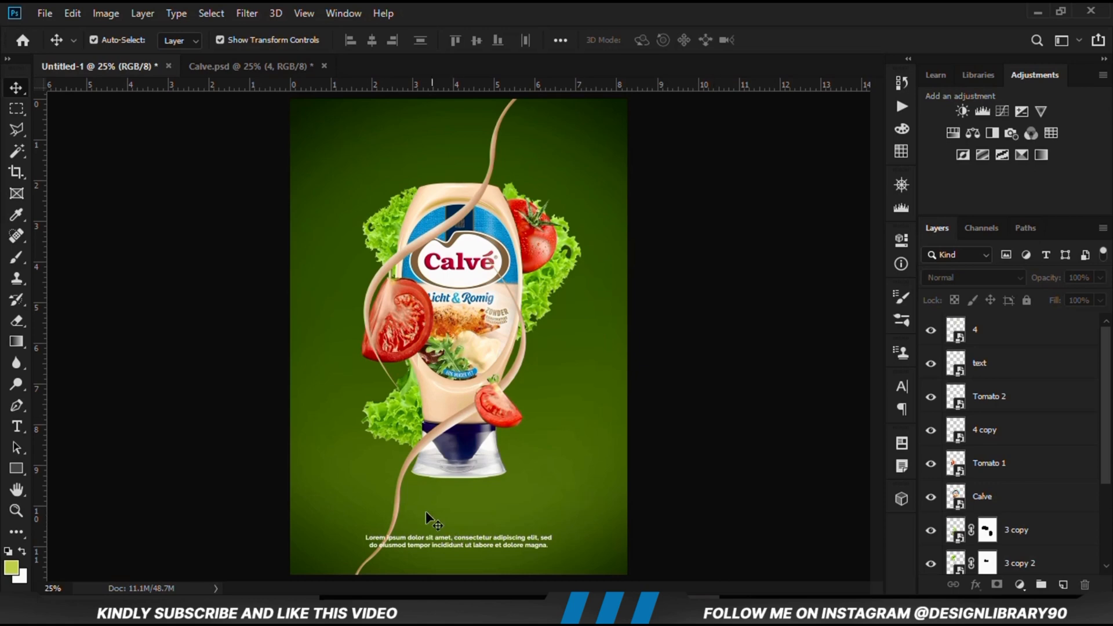
# Nudge the stream copy up slightly over the bottle's cap
pyautogui.click(443, 425)
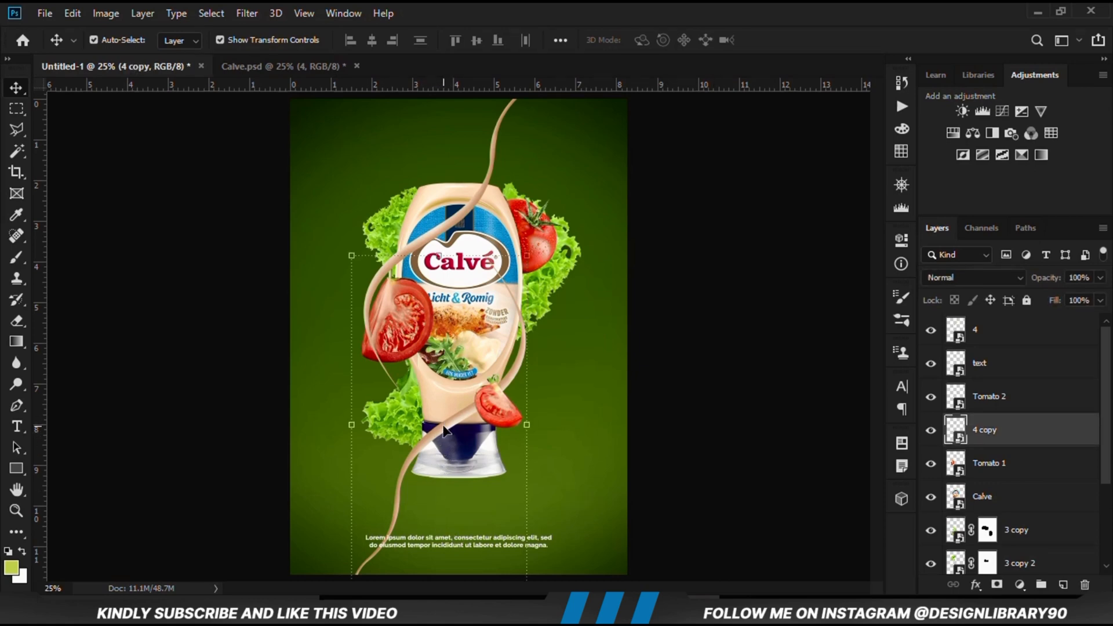
pyautogui.press('Up')
pyautogui.press('Up')
pyautogui.press('Up')
pyautogui.press('Up')
pyautogui.press('Up')
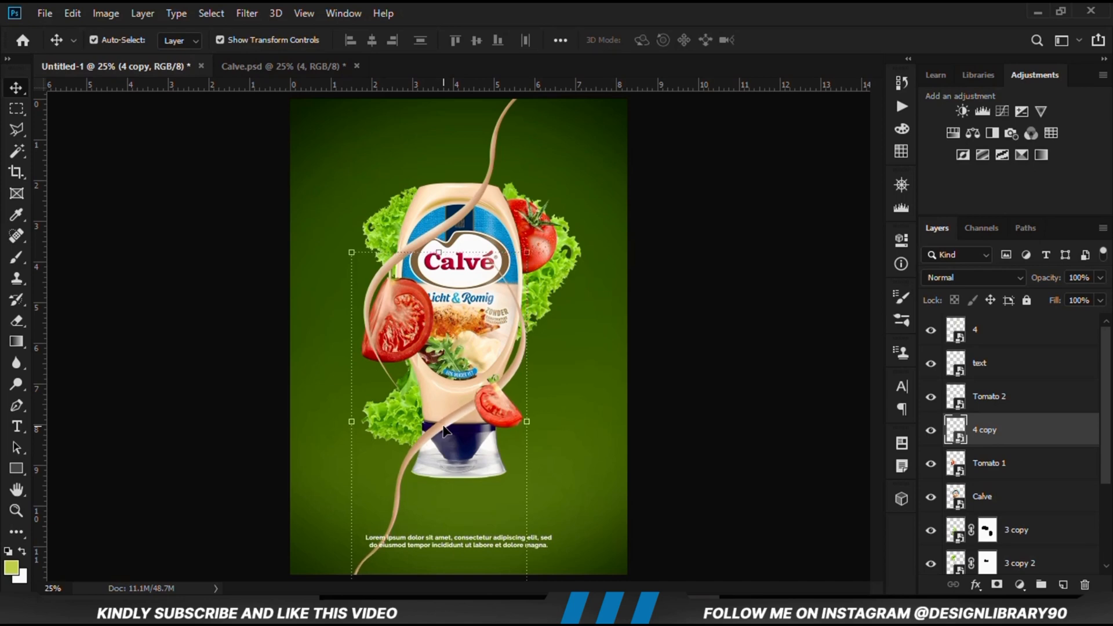
pyautogui.rightClick(983, 440)
pyautogui.click(844, 182)
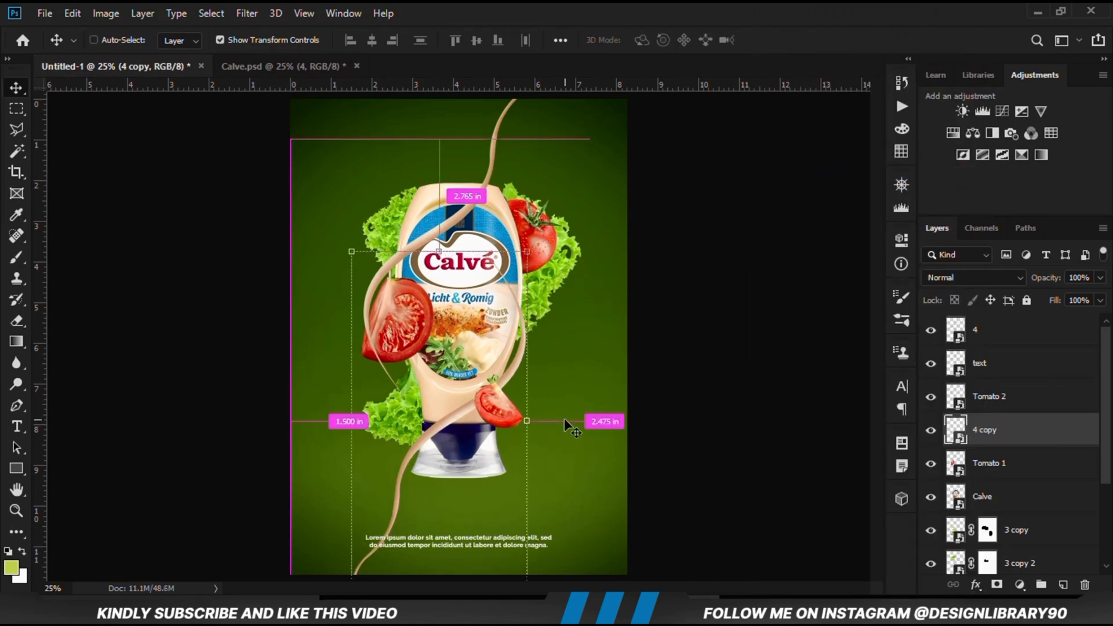
# Warp the stream copy, pulling its lower part up and inward against the left side of the bottle's cap
pyautogui.hotkey('ctrl', 't')
pyautogui.rightClick(439, 209)
pyautogui.click(474, 324)
pyautogui.scroll(3, 382, 339)
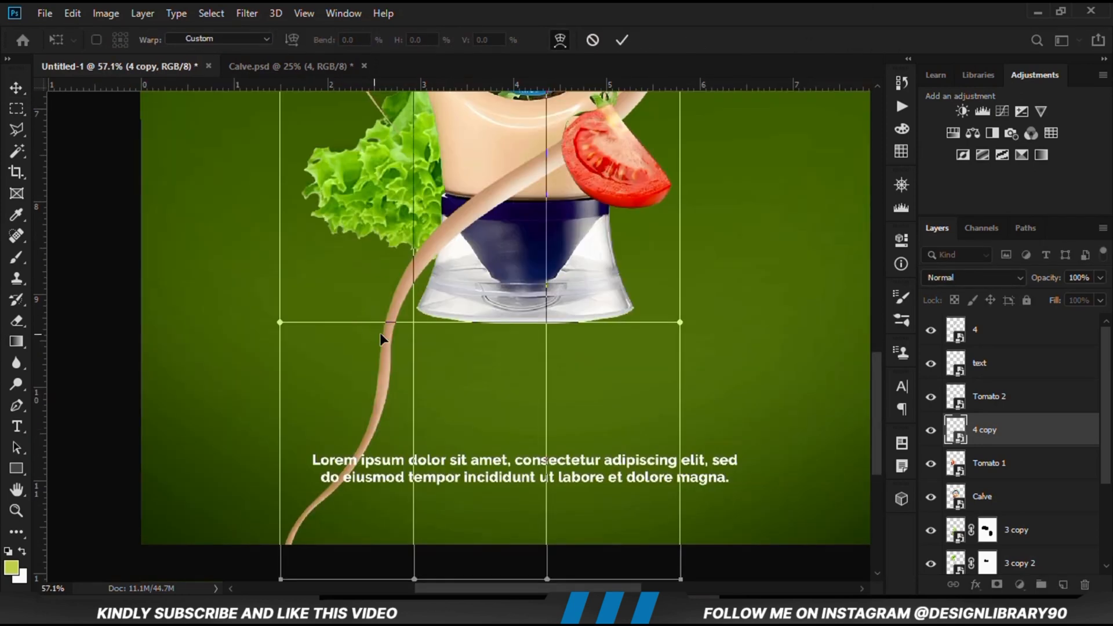
pyautogui.moveTo(369, 444); pyautogui.dragTo(436, 207)
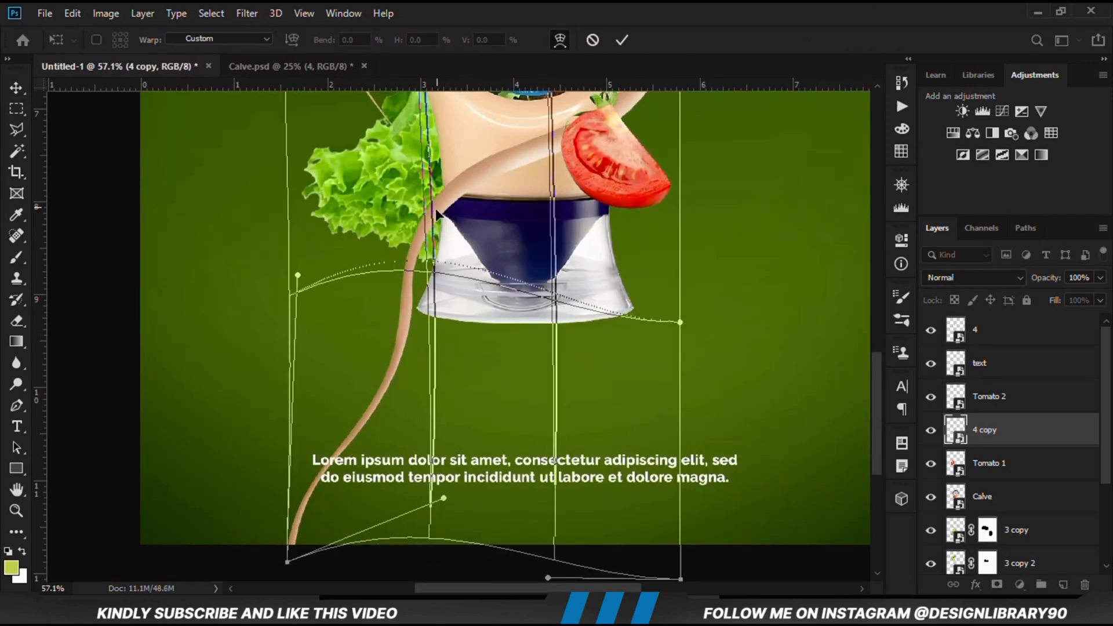
pyautogui.moveTo(406, 362); pyautogui.dragTo(436, 226)
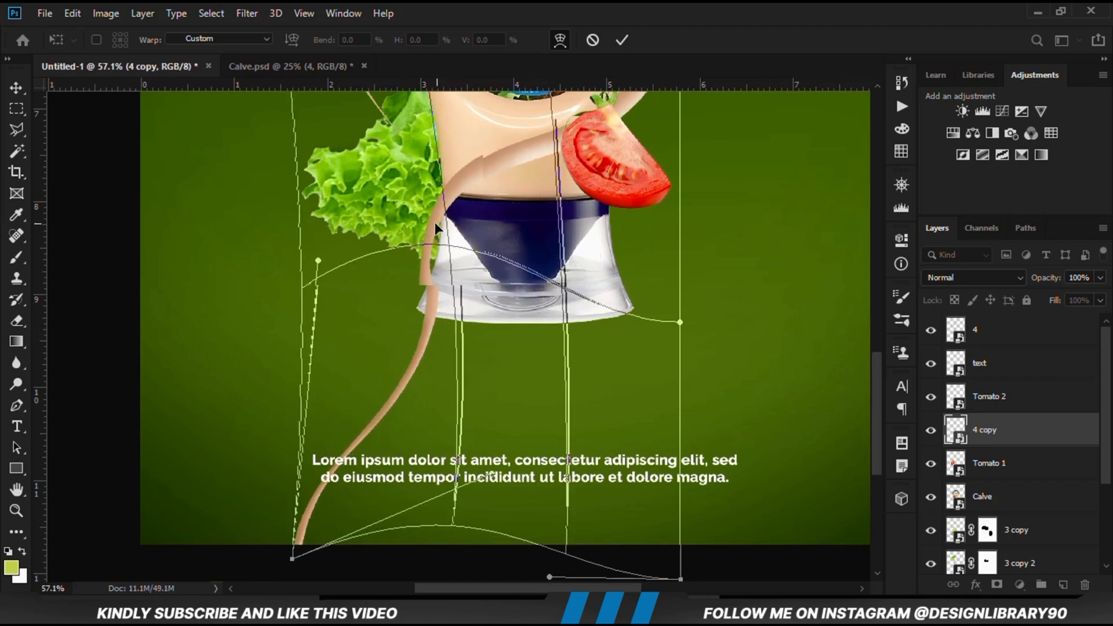
# Refine the warp into a smooth S-curve around the cap's left edge, with the tail ending inside the poster's bottom edge, and apply it
pyautogui.moveTo(420, 330); pyautogui.dragTo(435, 317)
pyautogui.moveTo(510, 462); pyautogui.dragTo(548, 384)
pyautogui.moveTo(450, 200); pyautogui.dragTo(420, 215)
pyautogui.moveTo(401, 365); pyautogui.dragTo(416, 286)
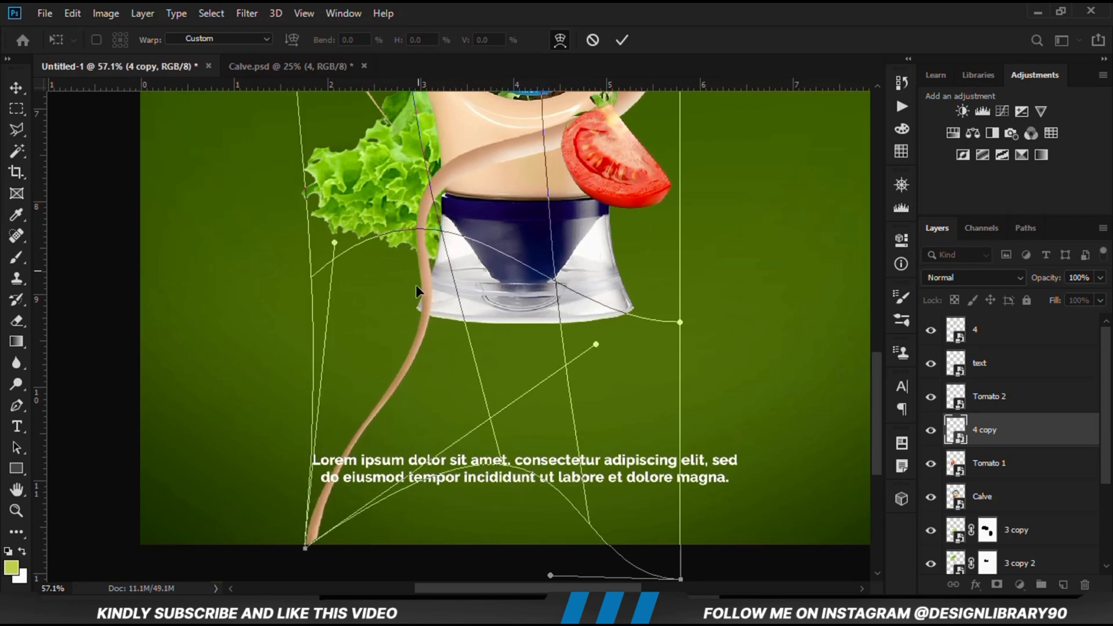
pyautogui.moveTo(418, 374); pyautogui.dragTo(486, 323)
pyautogui.moveTo(640, 307); pyautogui.dragTo(673, 264)
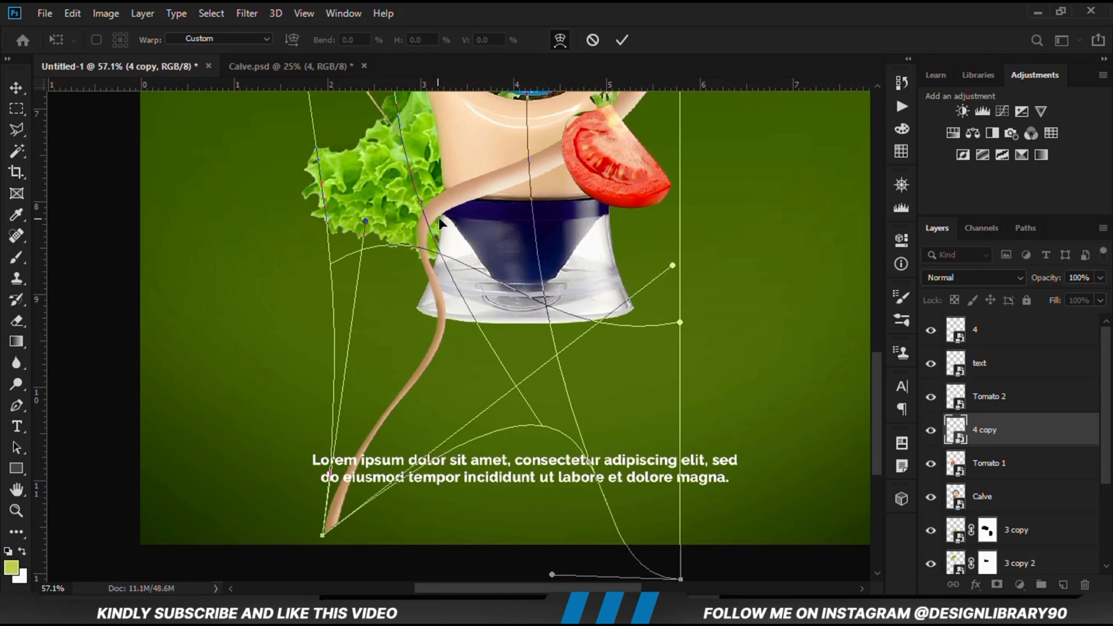
pyautogui.moveTo(440, 222); pyautogui.dragTo(436, 220)
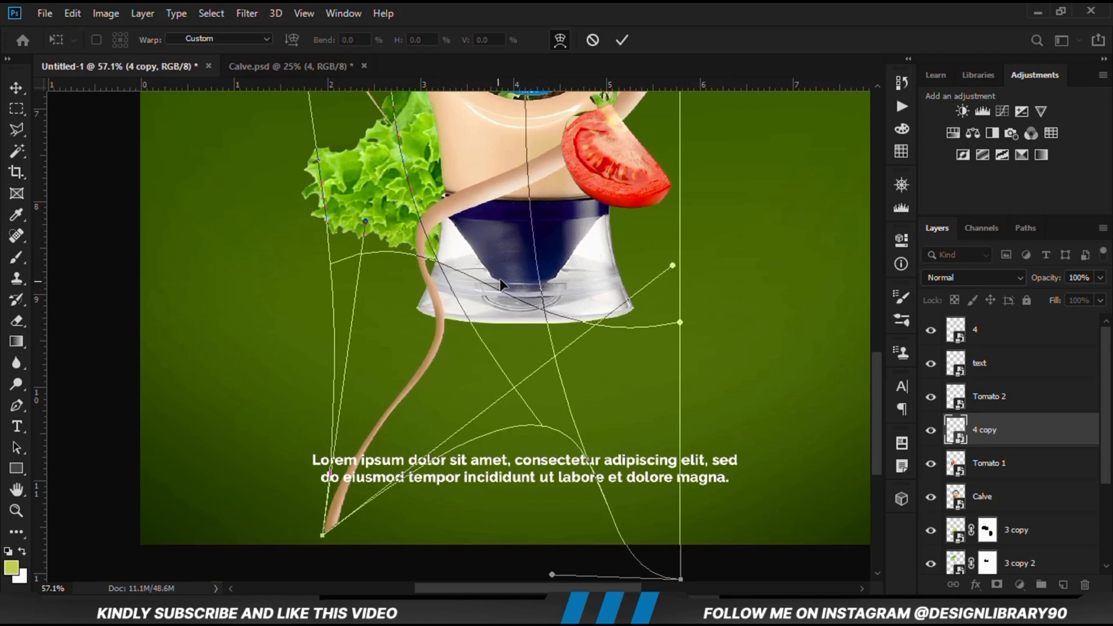
pyautogui.click(622, 40)
pyautogui.hotkey('ctrl', '0')
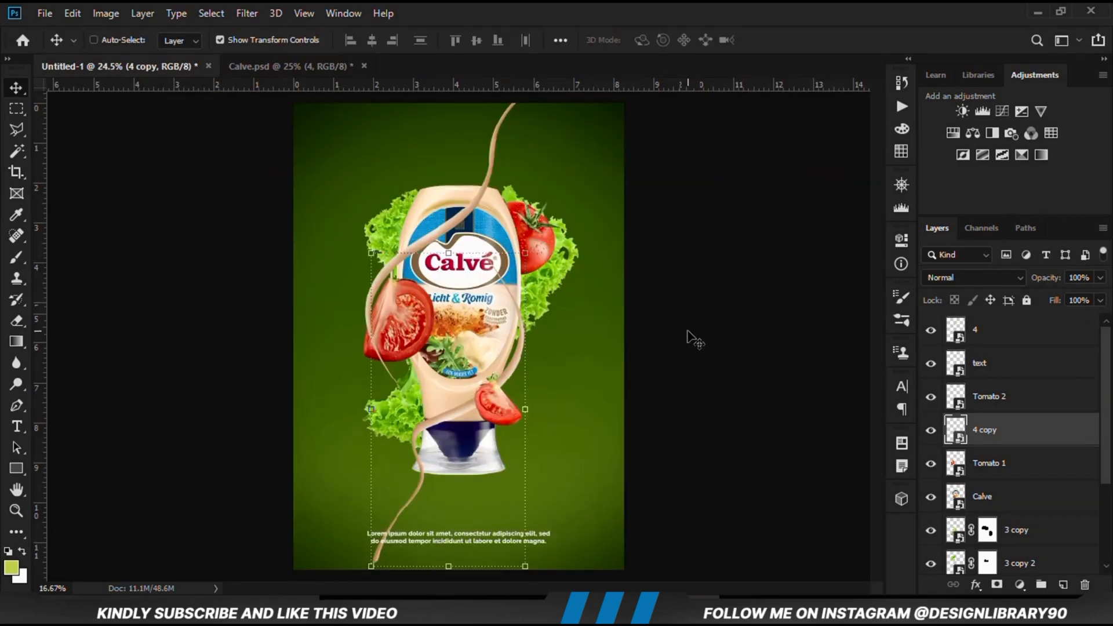
pyautogui.keyDown('ctrl'); pyautogui.click(685, 349); pyautogui.keyUp('ctrl')
pyautogui.hotkey('ctrl', '+')
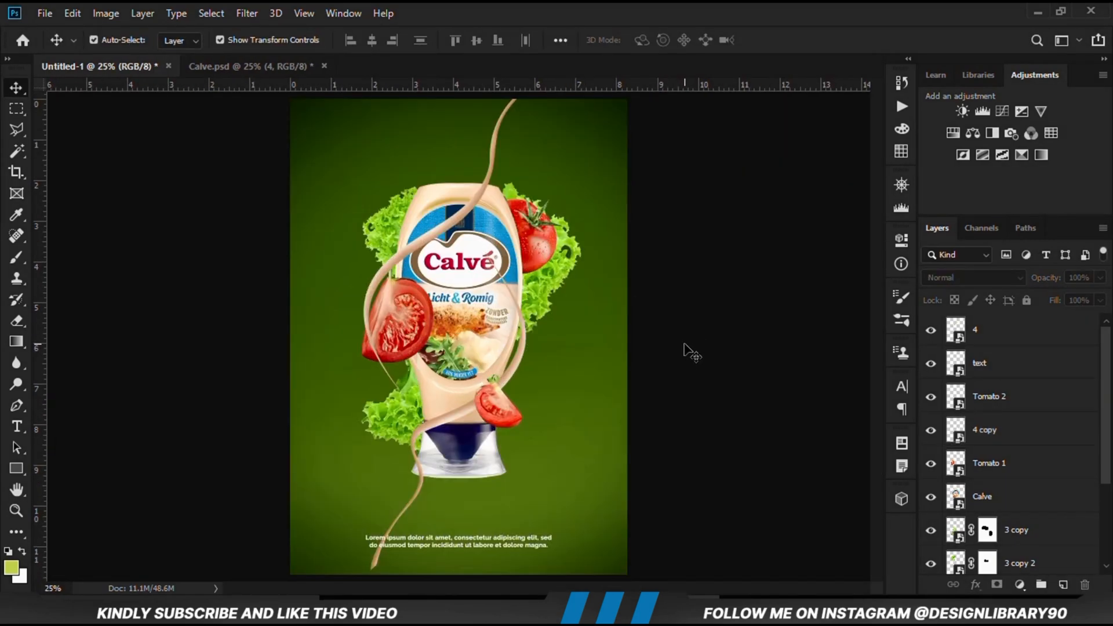
# Fine-tune the warped stream's height by moving it down a little and nudging it partway back up
pyautogui.click(453, 428)
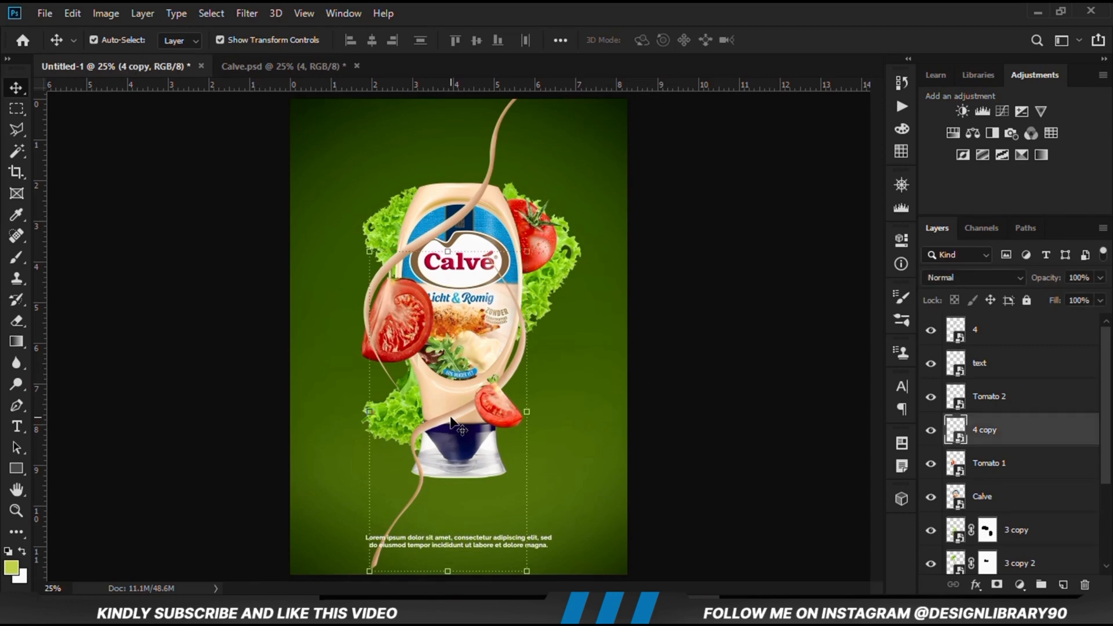
pyautogui.moveTo(453, 421); pyautogui.dragTo(453, 425)
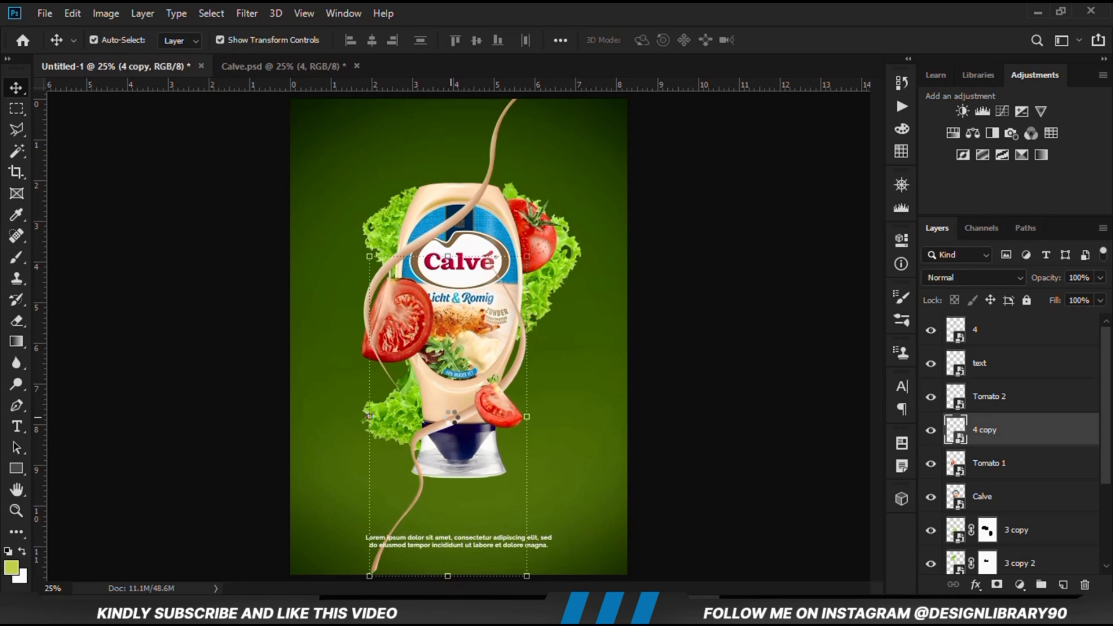
pyautogui.press('Up')
pyautogui.press('Up')
pyautogui.press('Up')
pyautogui.press('Up')
pyautogui.press('Up')
pyautogui.press('Up')
pyautogui.press('Up')
pyautogui.press('Up')
pyautogui.press('Up')
pyautogui.press('Up')
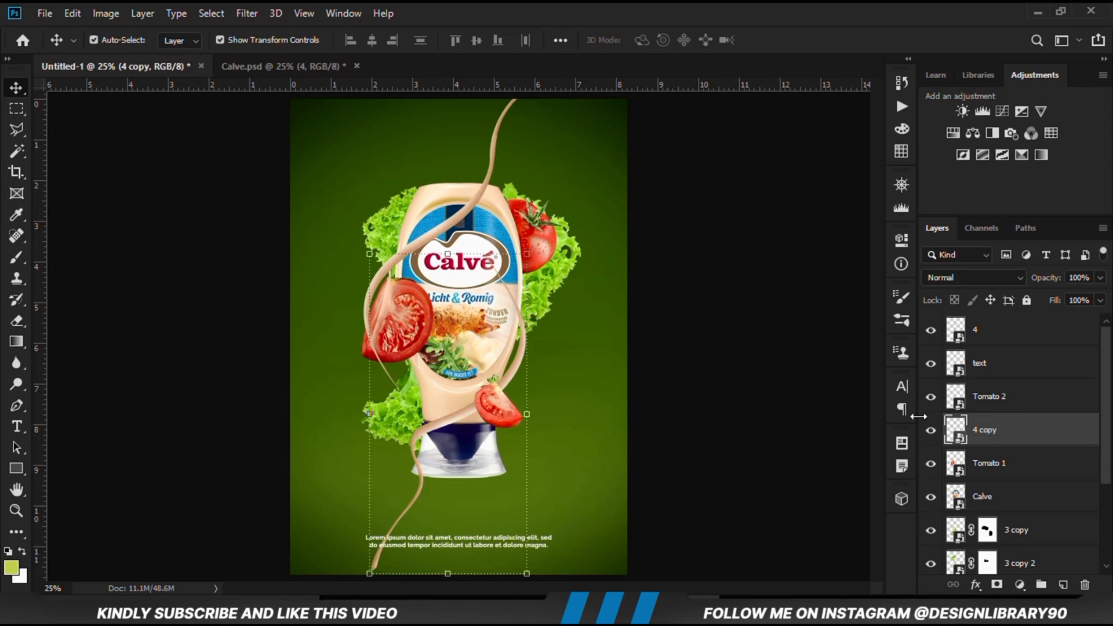
# Raise the warped stream a touch more and add a layer mask to the 4 copy layer
pyautogui.click(933, 435)
pyautogui.click(932, 435)
pyautogui.hotkey('shift', 'Up')
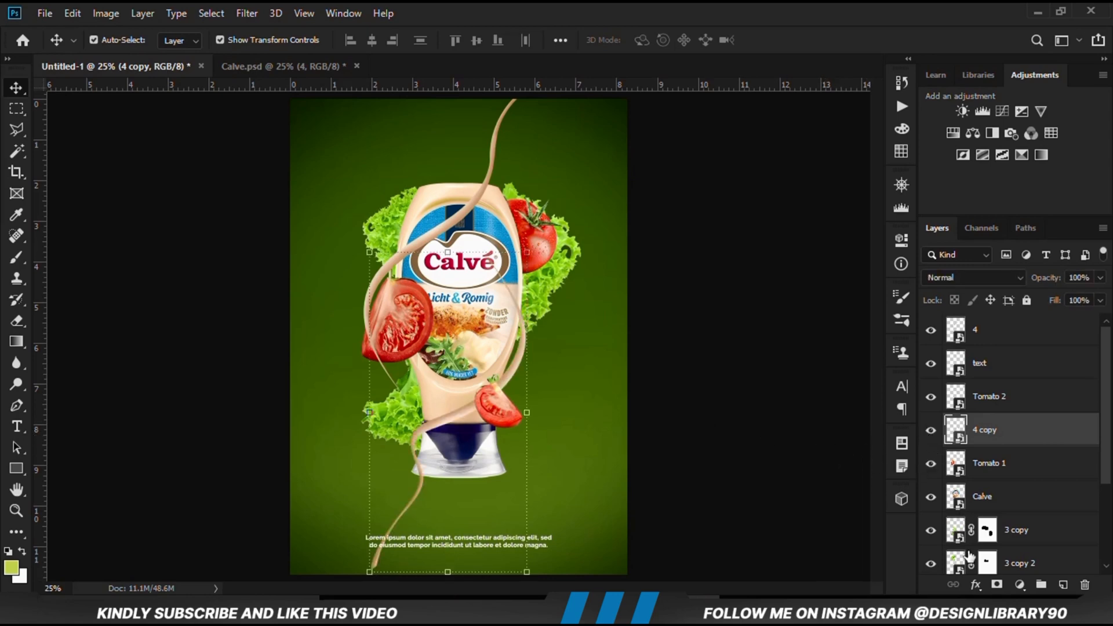
pyautogui.click(996, 585)
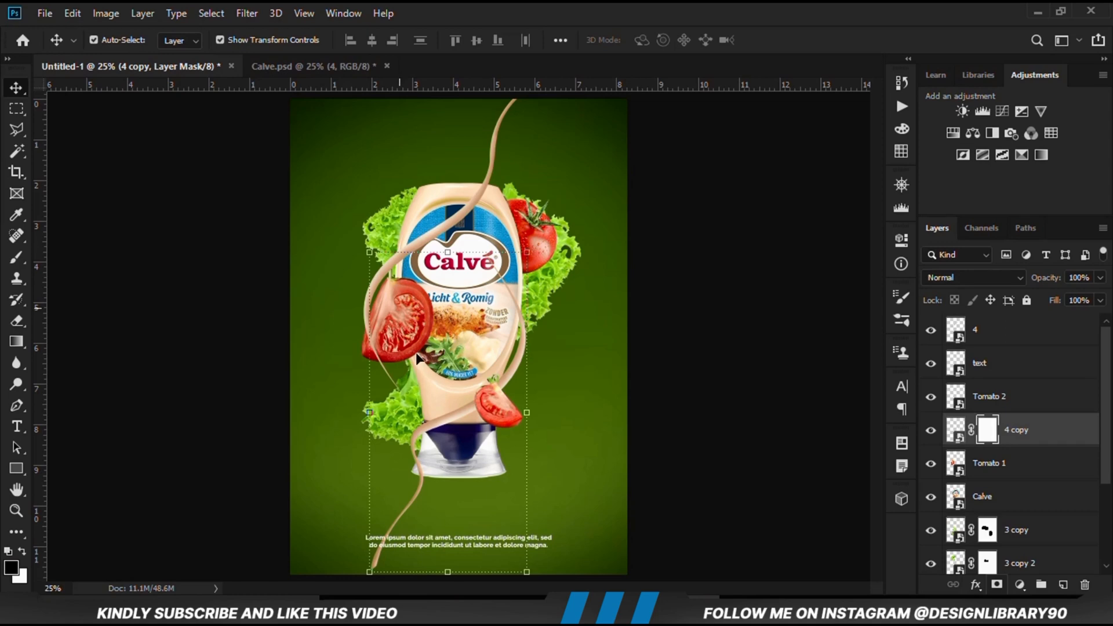
# Mask out the 4 copy stream's tail below the bottle cap using a hard black 300 px brush at 100% opacity
pyautogui.click(16, 257)
pyautogui.click(100, 251)
pyautogui.rightClick(376, 213)
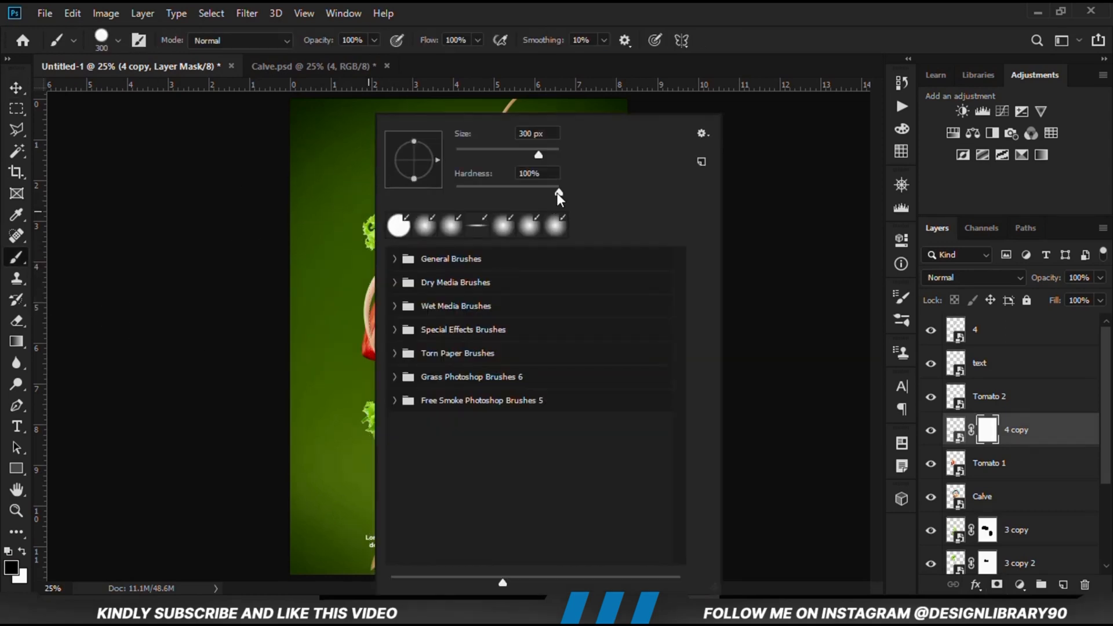
pyautogui.press('Return')
pyautogui.click(374, 40)
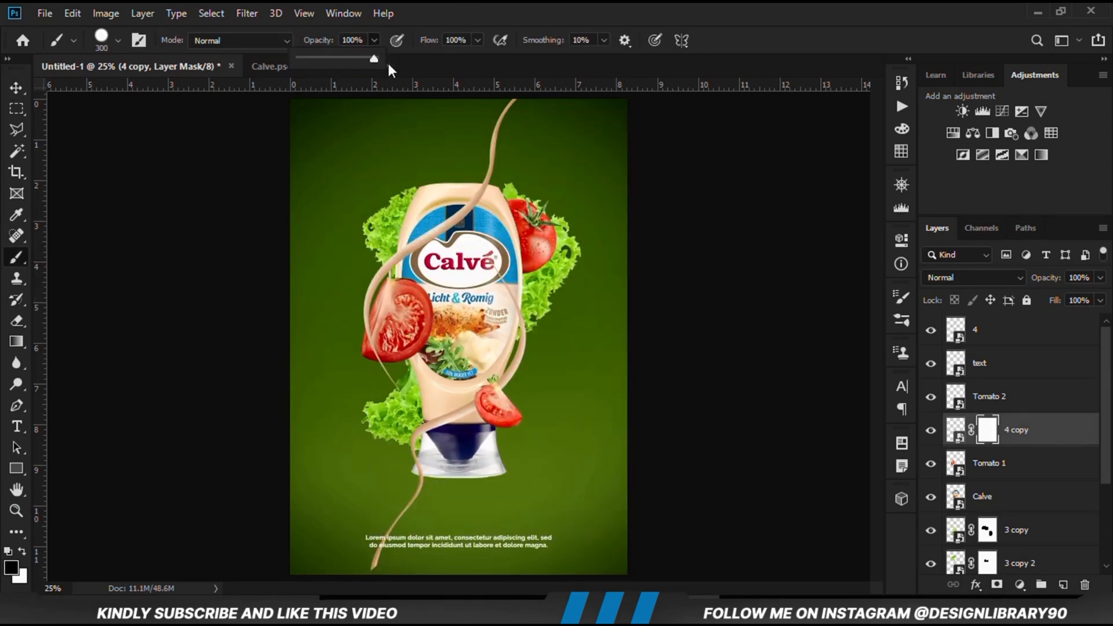
pyautogui.click(442, 6)
pyautogui.moveTo(418, 494); pyautogui.dragTo(384, 516)
pyautogui.scroll(3, 406, 510)
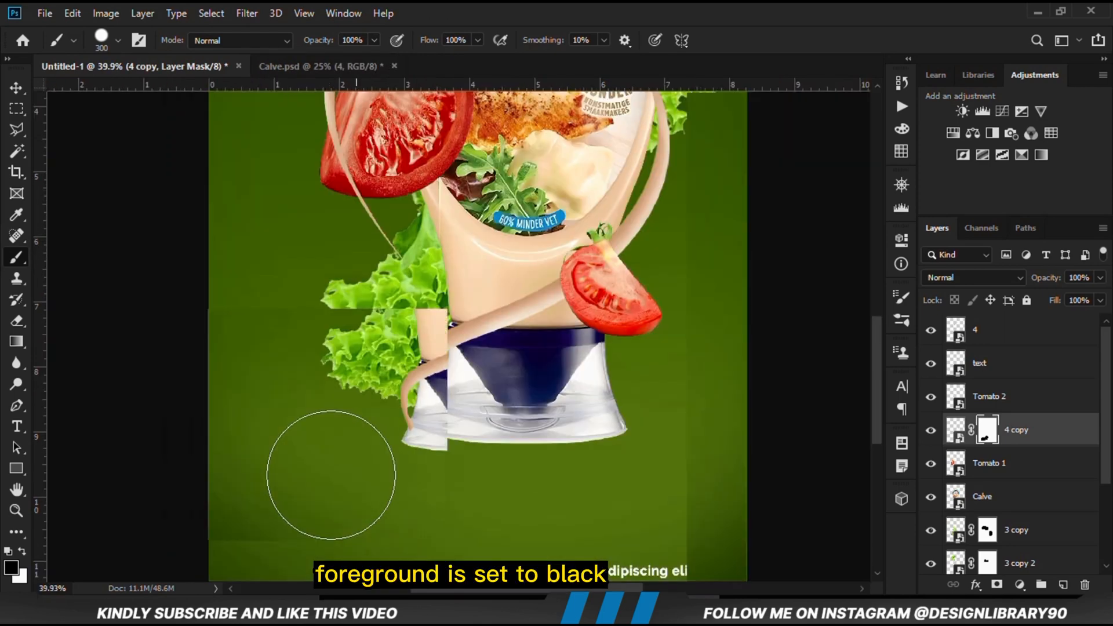
pyautogui.scroll(-2, 342, 472)
pyautogui.scroll(-2, 298, 525)
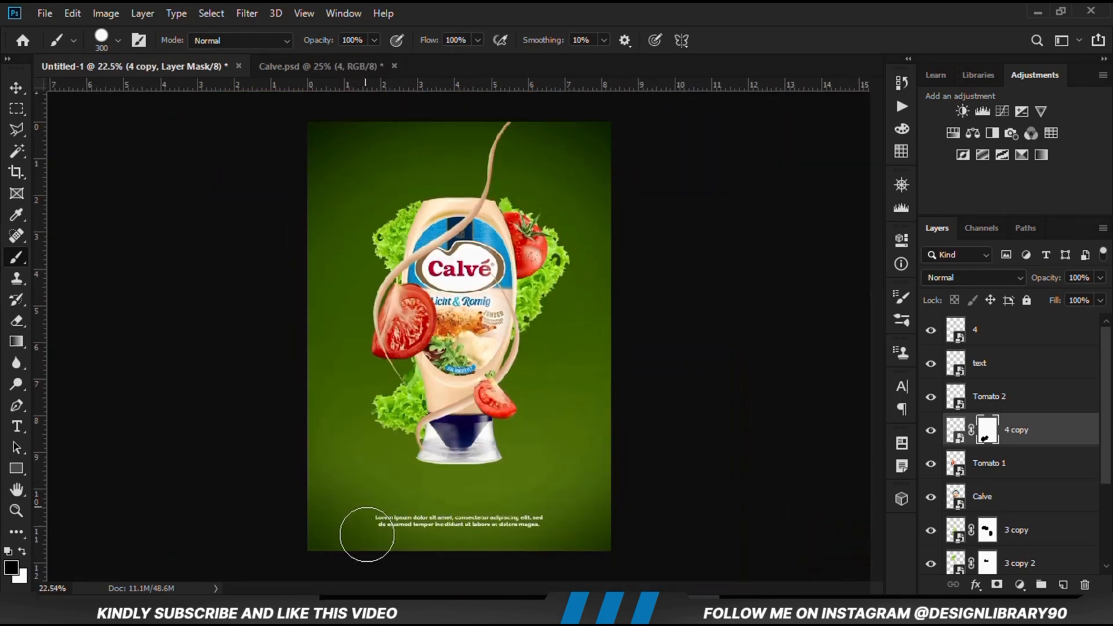
# Reduce the brush to 90 px and refine the 4 copy mask where the stream ends against the cap's left edge
pyautogui.scroll(6, 451, 471)
pyautogui.press('[')
pyautogui.press('[')
pyautogui.press('[')
pyautogui.press('[')
pyautogui.press('[')
pyautogui.press('[')
pyautogui.press('[')
pyautogui.scroll(5, 293, 439)
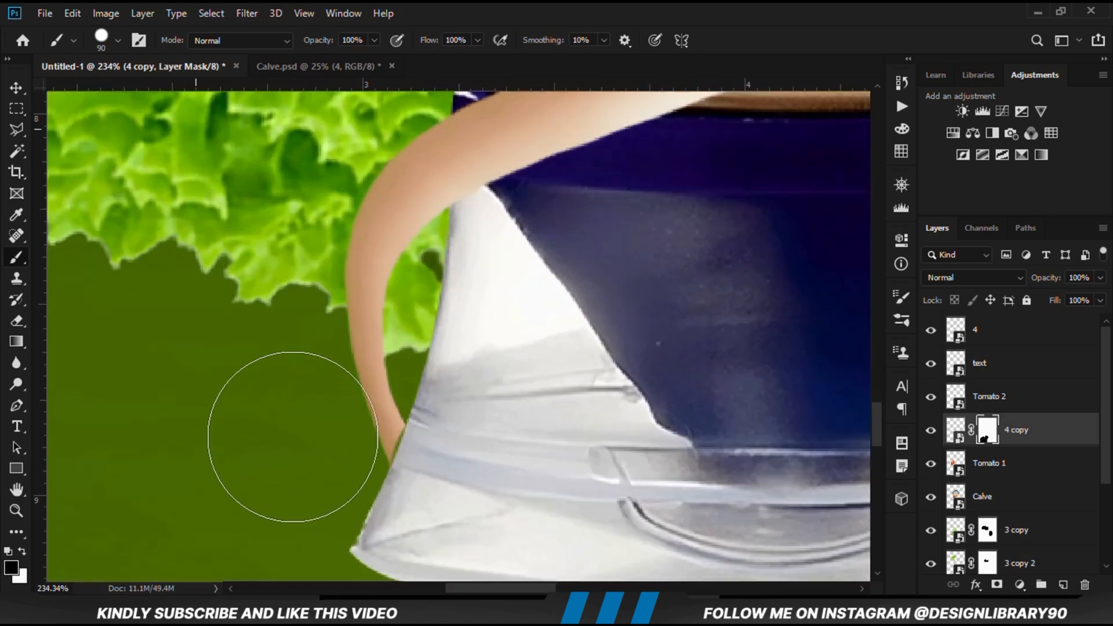
pyautogui.click(28, 554)
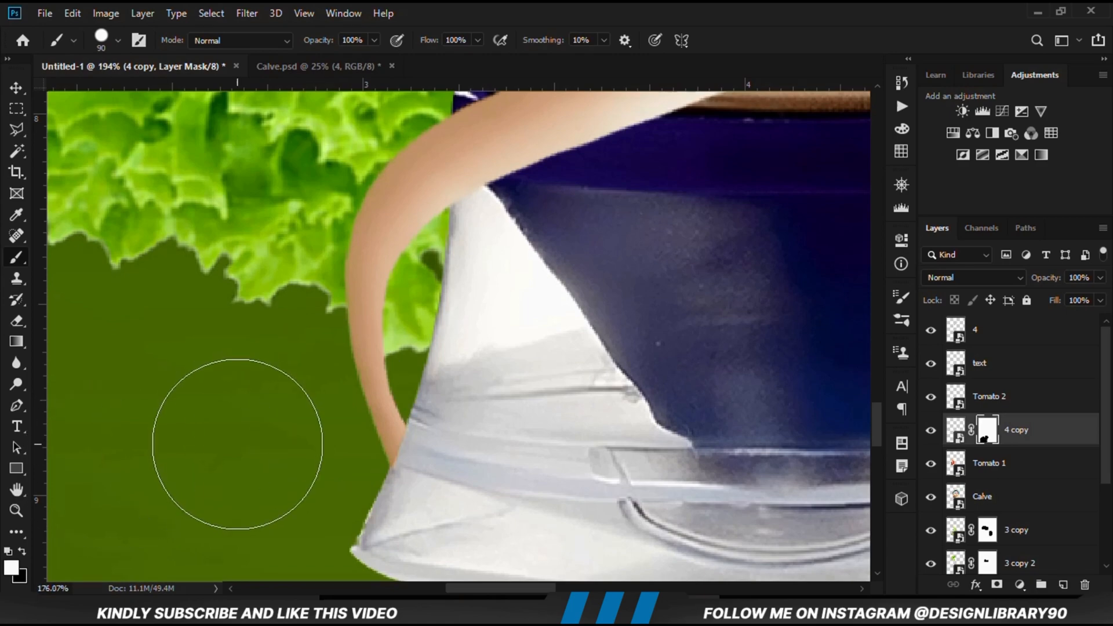
pyautogui.scroll(-5, 248, 440)
pyautogui.scroll(-1, 381, 462)
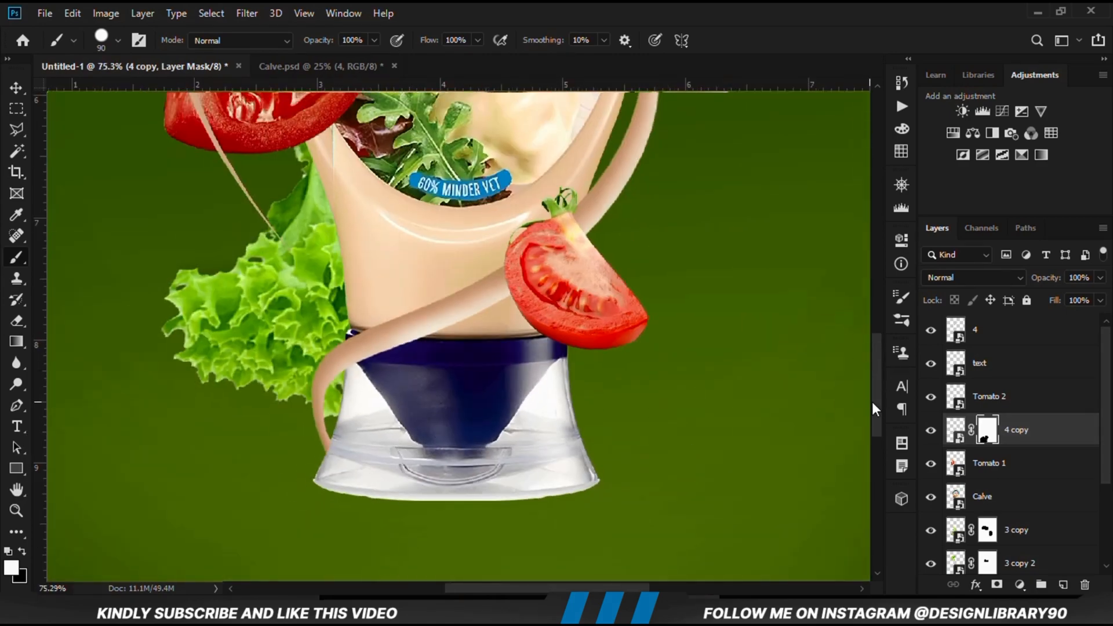
# Paint black on the 4 copy mask to hide the stream's thin upper end crossing the right side of the bottle label
pyautogui.moveTo(873, 399); pyautogui.dragTo(867, 338)
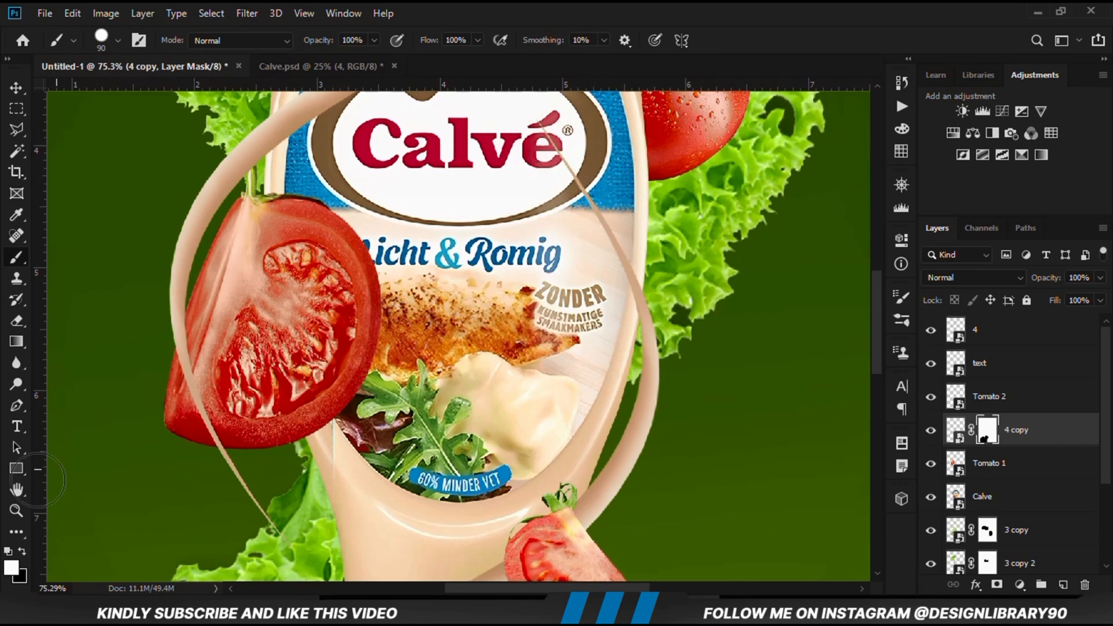
pyautogui.click(24, 552)
pyautogui.moveTo(523, 121)
pyautogui.mouseDown()
pyautogui.moveTo(632, 245)
pyautogui.moveTo(634, 285)
pyautogui.mouseUp()
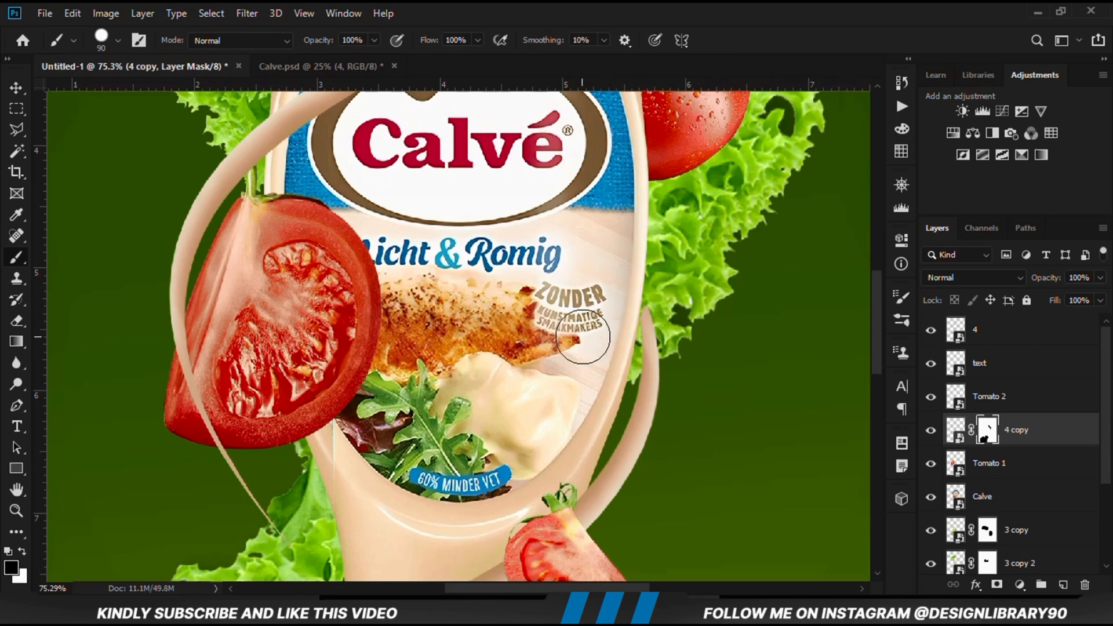
# Refine the 4 copy mask with white and black so the stream emerges cleanly from behind the bottle's right edge
pyautogui.click(22, 552)
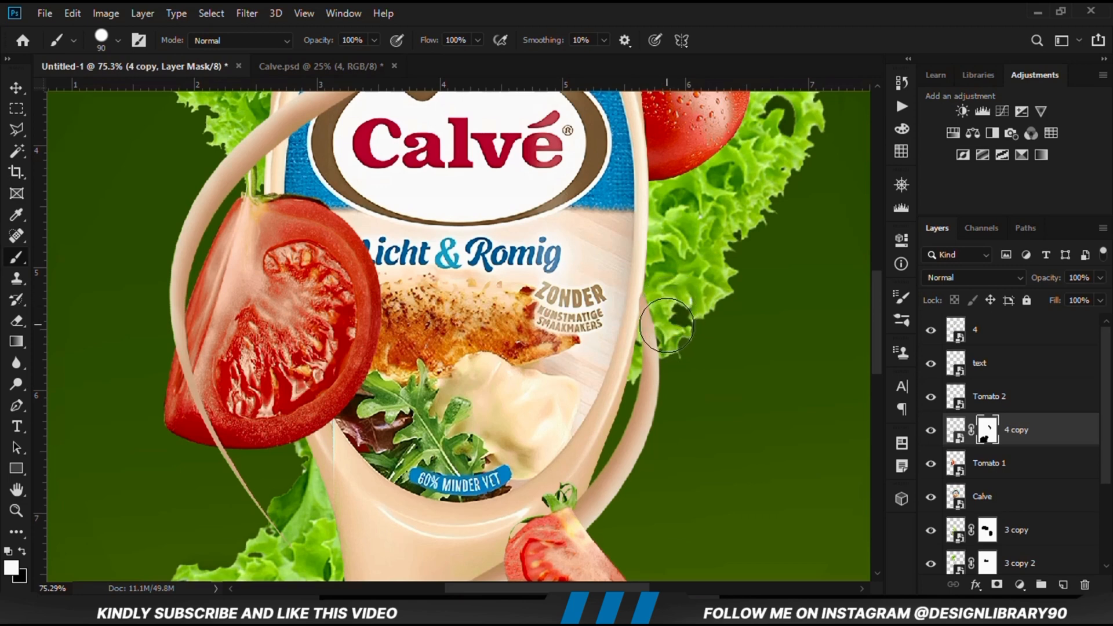
pyautogui.press('x')
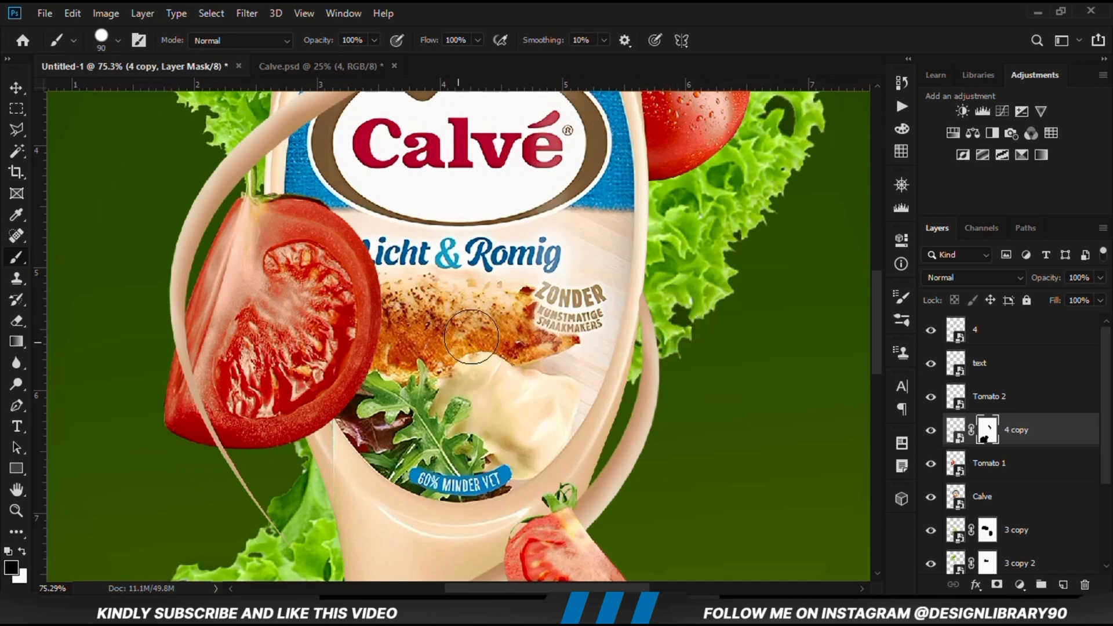
pyautogui.scroll(3, 625, 283)
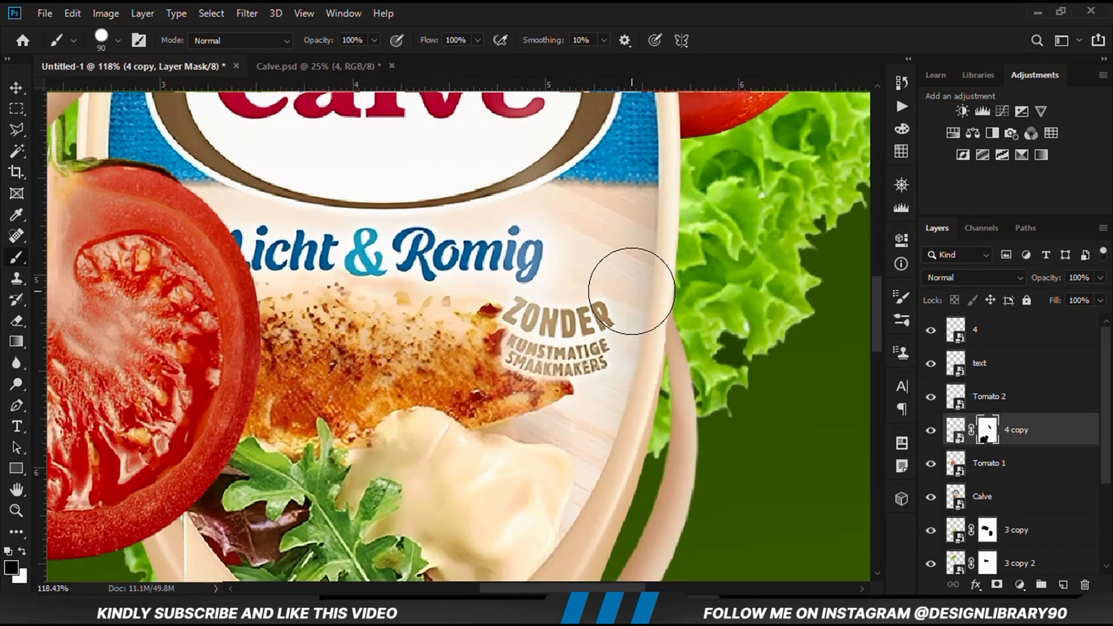
pyautogui.scroll(3, 661, 313)
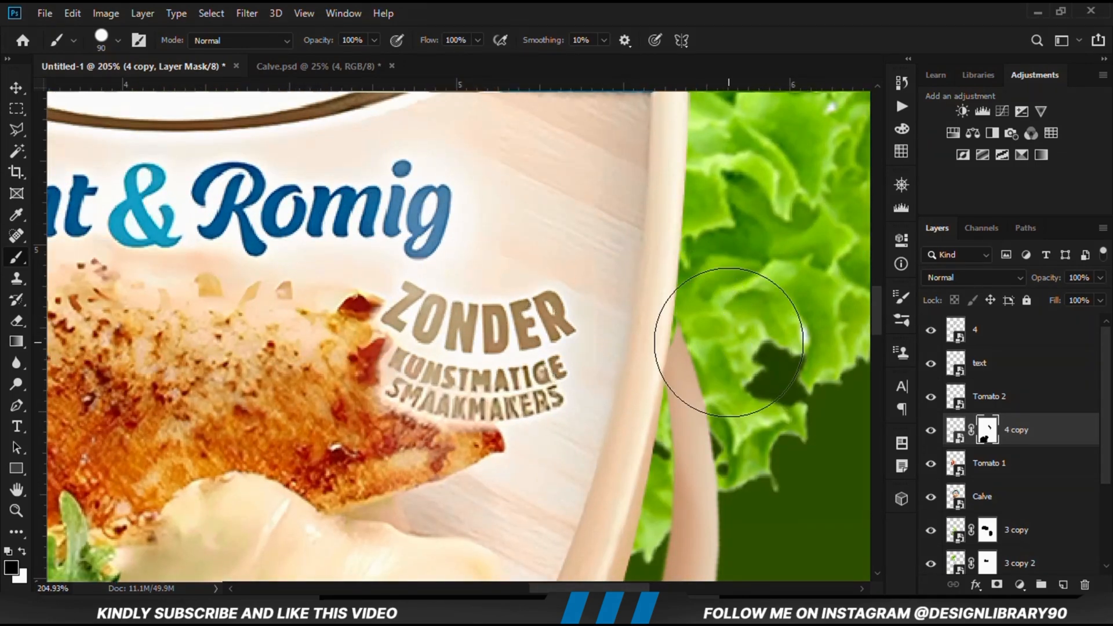
pyautogui.press('x')
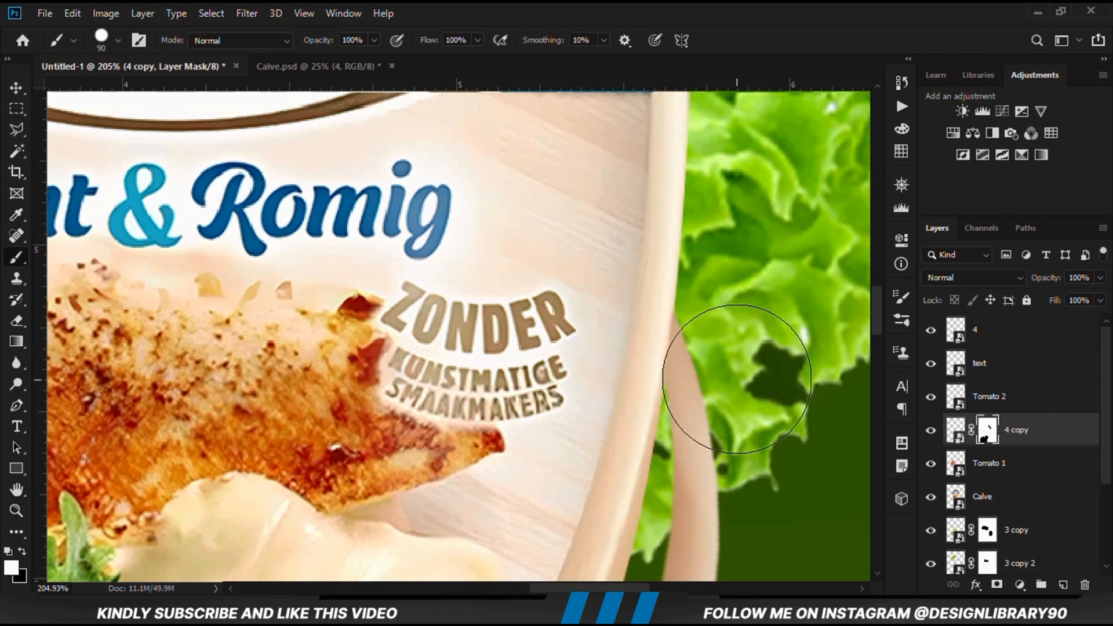
pyautogui.scroll(-3, 692, 385)
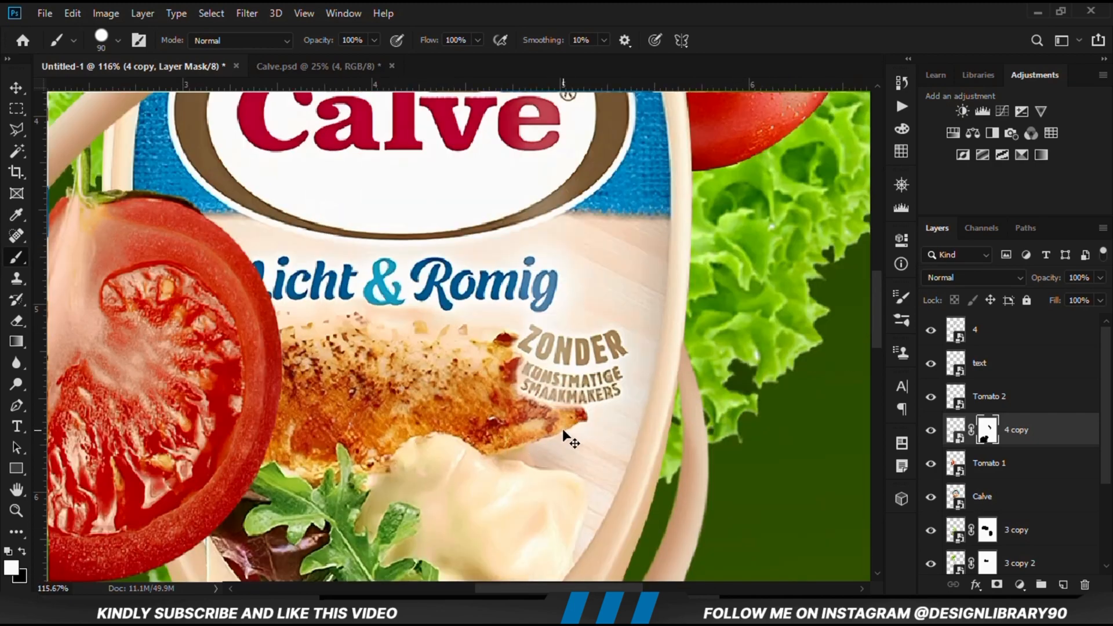
pyautogui.hotkey('ctrl', '0')
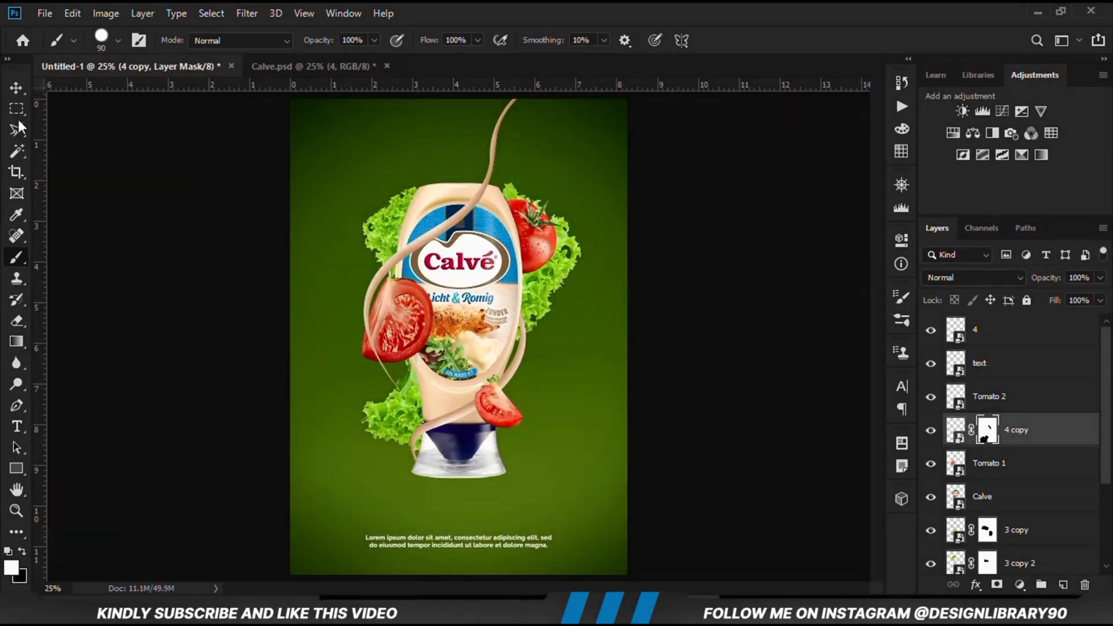
# Select the upper sauce stream on layer 4 and add a layer mask to it
pyautogui.click(17, 87)
pyautogui.click(75, 89)
pyautogui.click(165, 181)
pyautogui.click(435, 233)
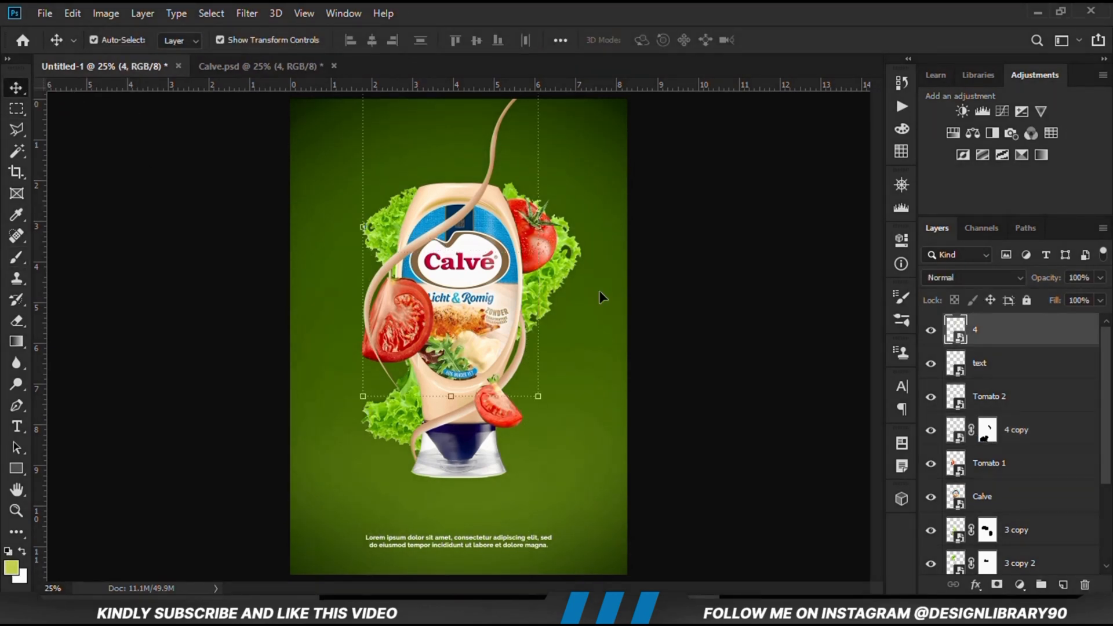
pyautogui.click(938, 332)
pyautogui.click(938, 331)
pyautogui.click(997, 584)
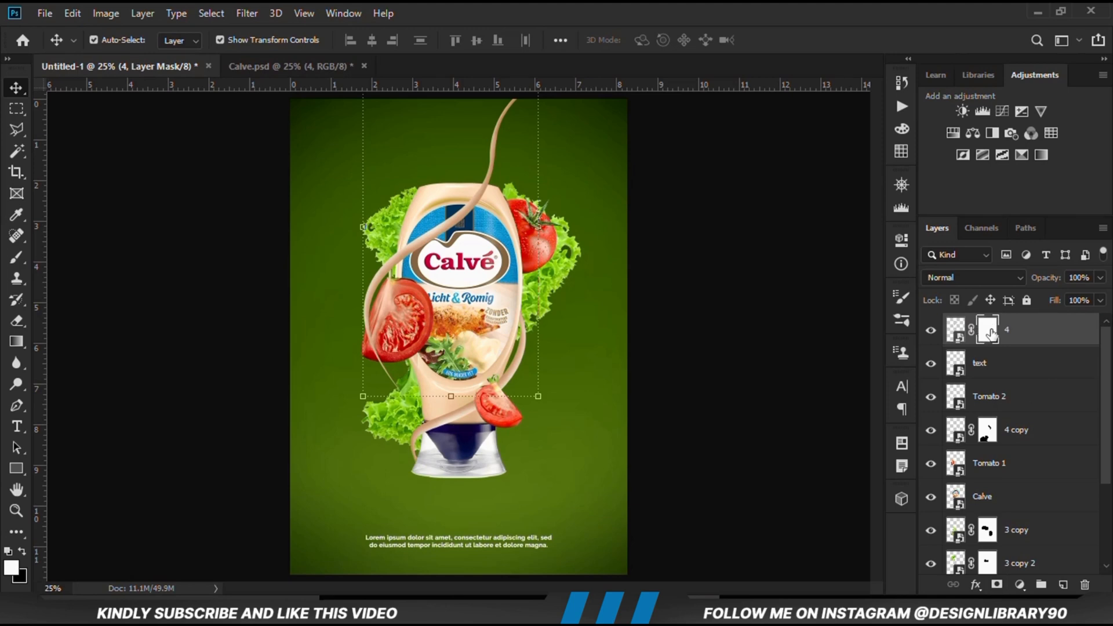
# Mask out layer 4's stream end across the large tomato slice and below it, using a black 125 px brush
pyautogui.rightClick(23, 259)
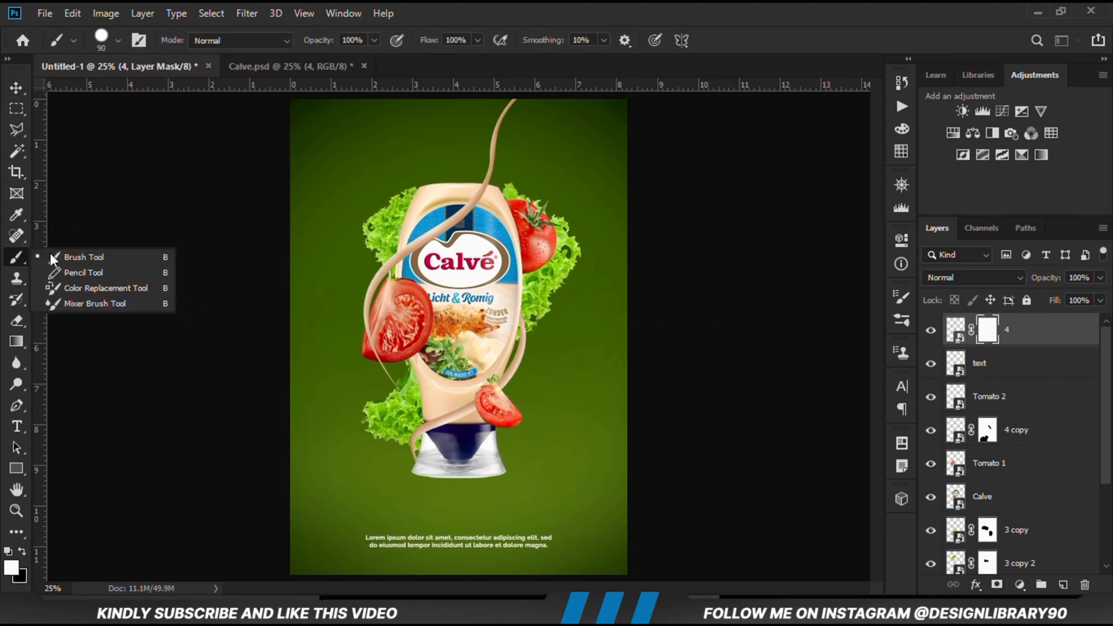
pyautogui.click(116, 259)
pyautogui.press(']')
pyautogui.press(']')
pyautogui.scroll(1, 378, 306)
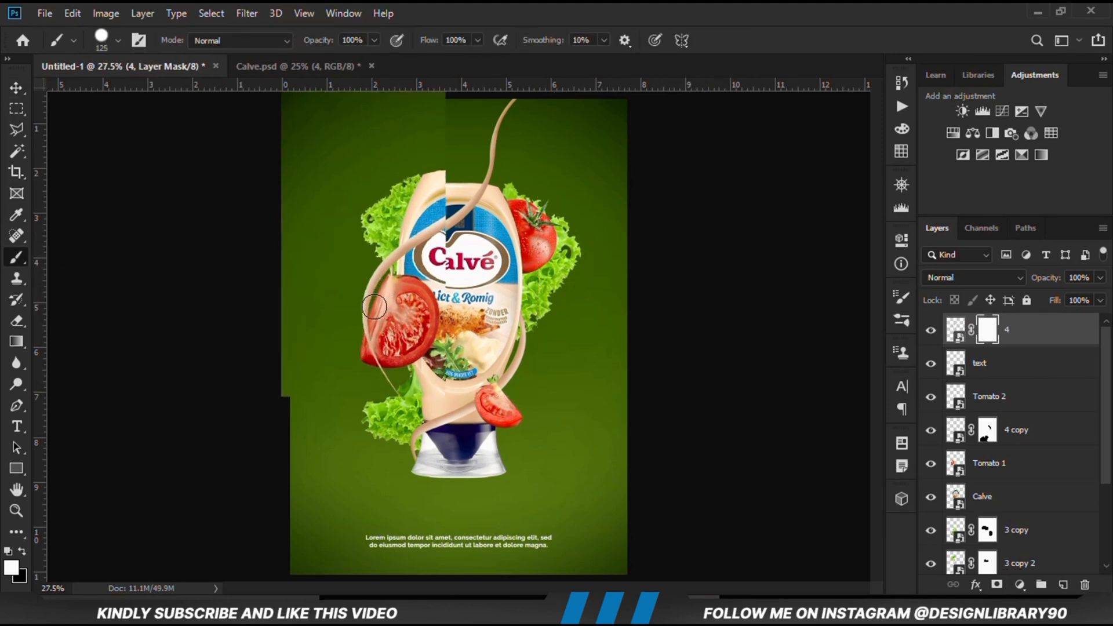
pyautogui.click(23, 551)
pyautogui.scroll(5, 377, 348)
pyautogui.moveTo(367, 333)
pyautogui.mouseDown()
pyautogui.moveTo(405, 432)
pyautogui.moveTo(438, 481)
pyautogui.mouseUp()
pyautogui.scroll(5, 389, 302)
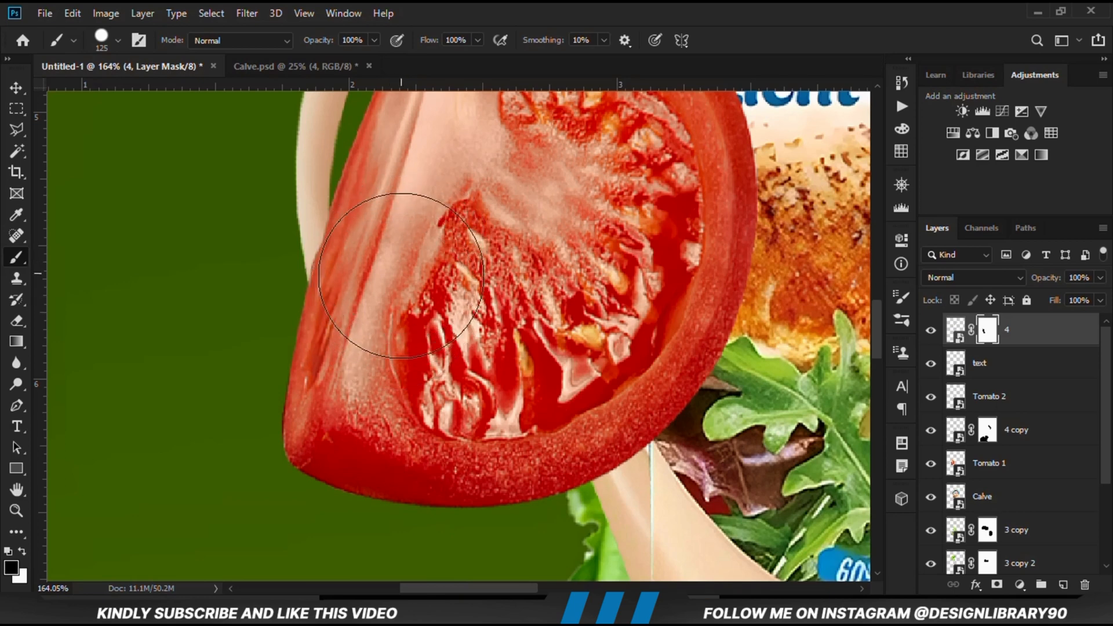
pyautogui.hotkey('ctrl', '0')
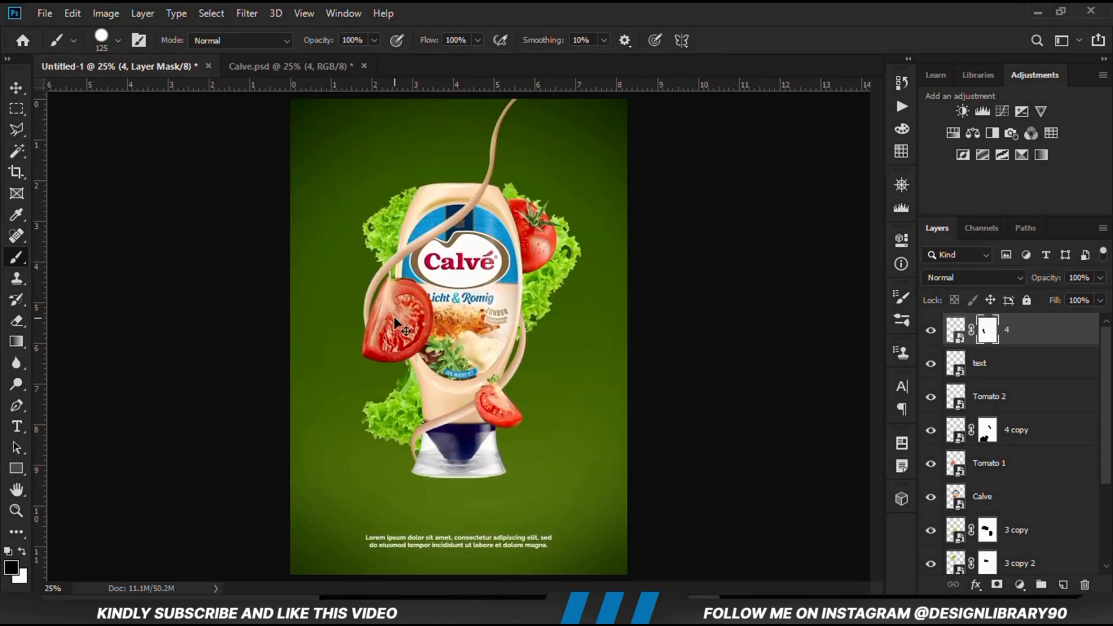
# Nudge the lorem ipsum text up slightly
pyautogui.click(16, 87)
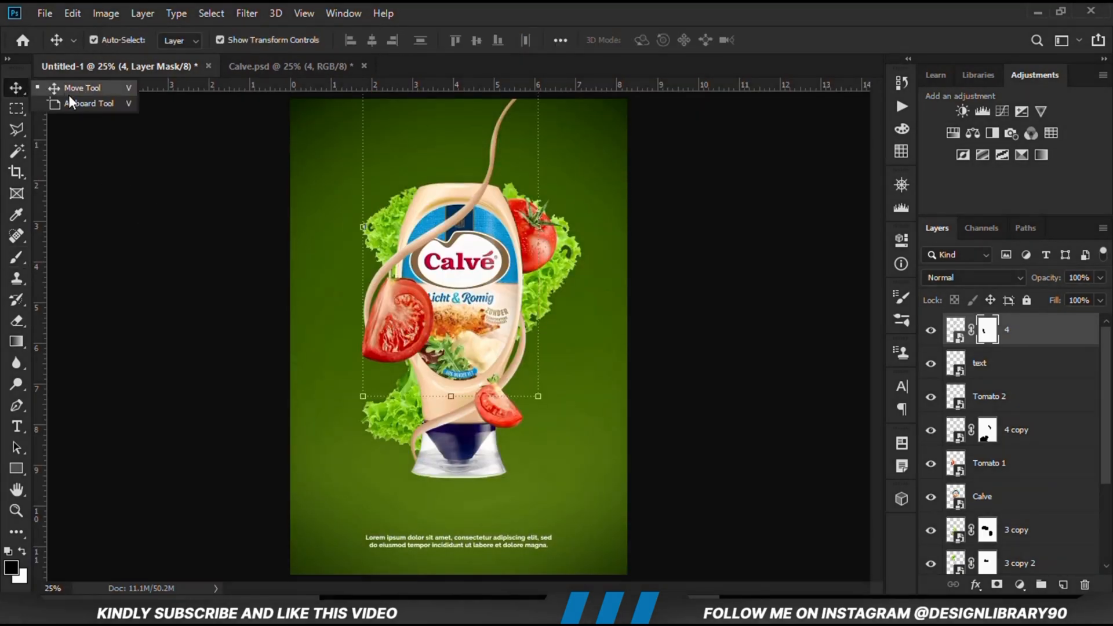
pyautogui.click(142, 232)
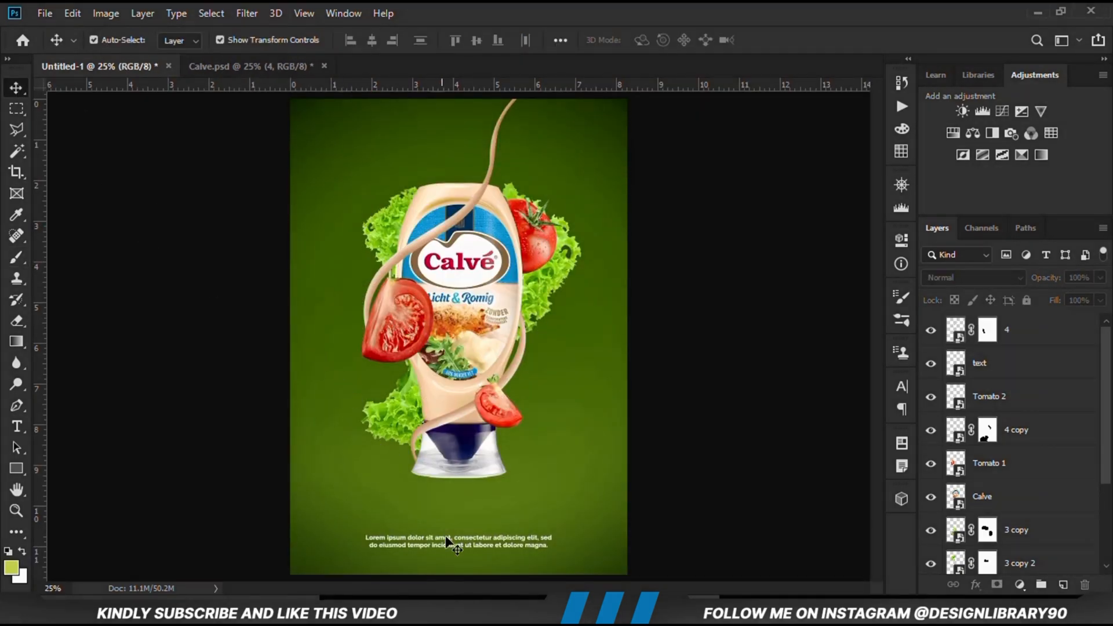
pyautogui.click(485, 542)
pyautogui.hotkey('shift', 'Up')
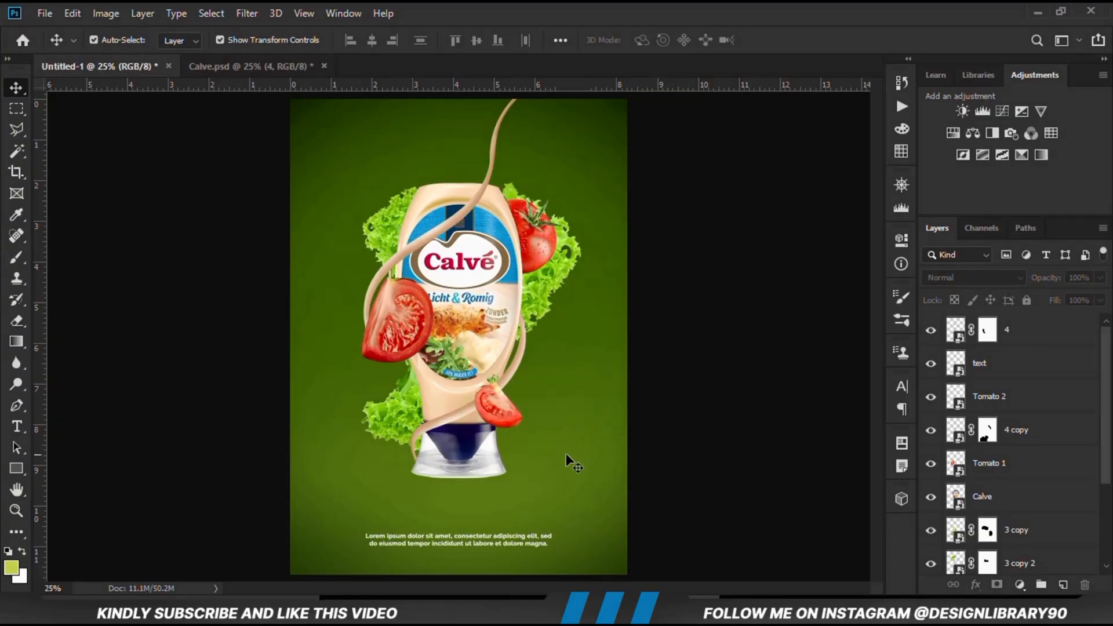
# Add an Exposure adjustment layer clipped to the Calve bottle layer, with Exposure set to -5.67
pyautogui.click(451, 345)
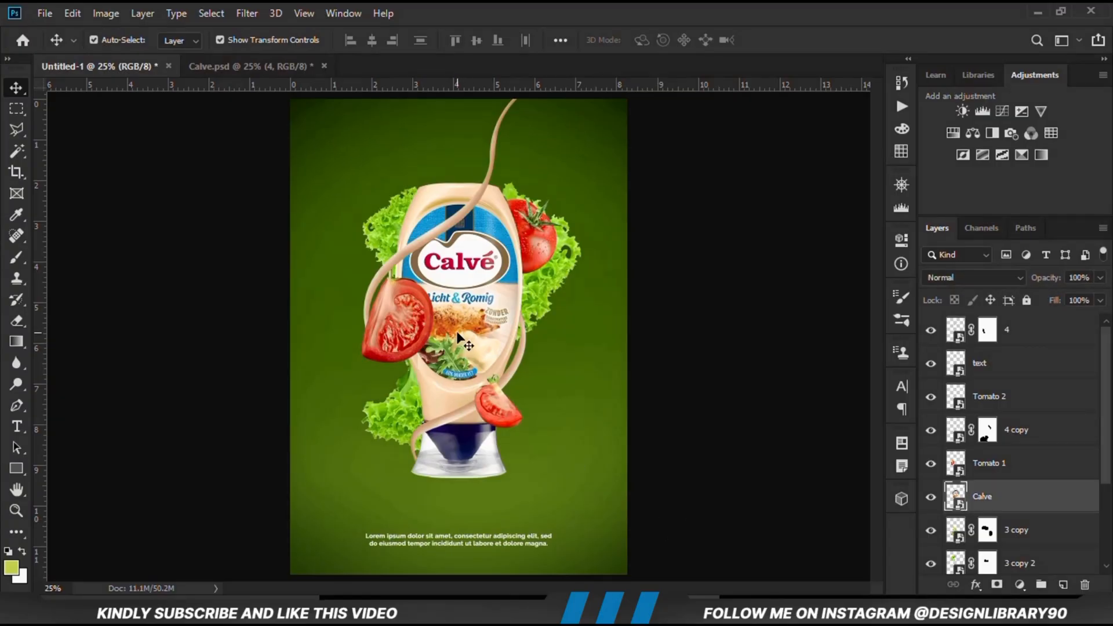
pyautogui.click(931, 497)
pyautogui.click(931, 497)
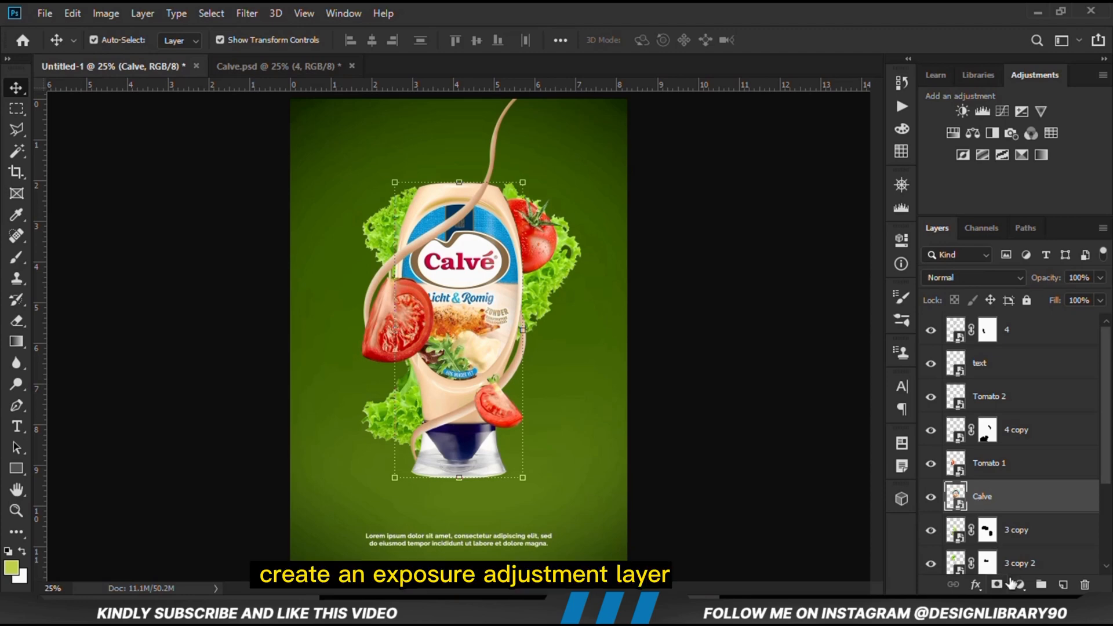
pyautogui.click(1017, 584)
pyautogui.click(1012, 382)
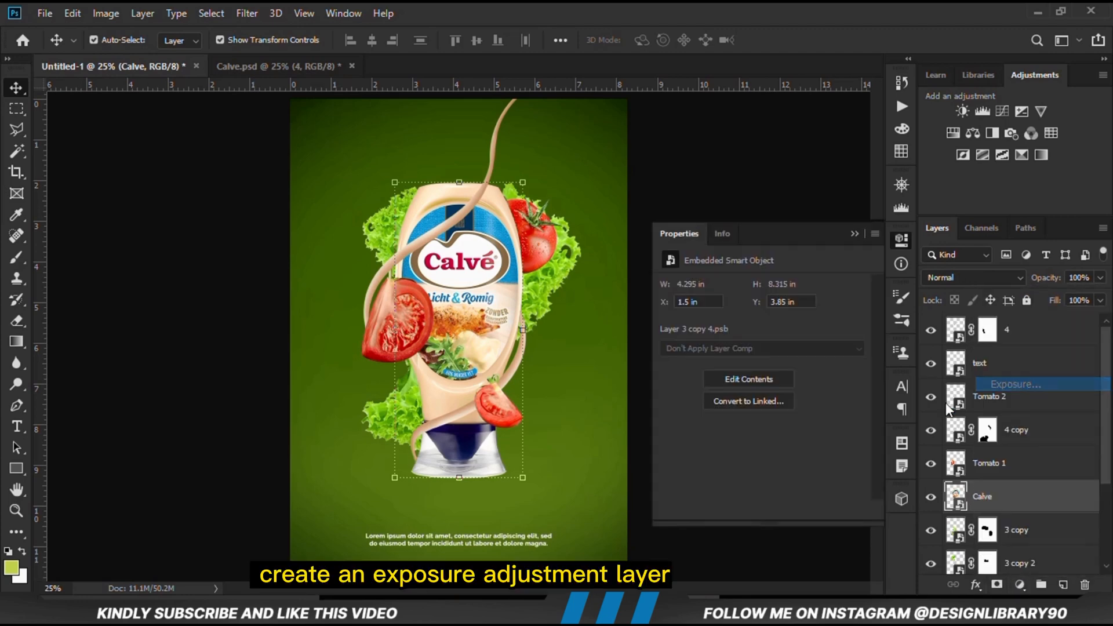
pyautogui.click(761, 510)
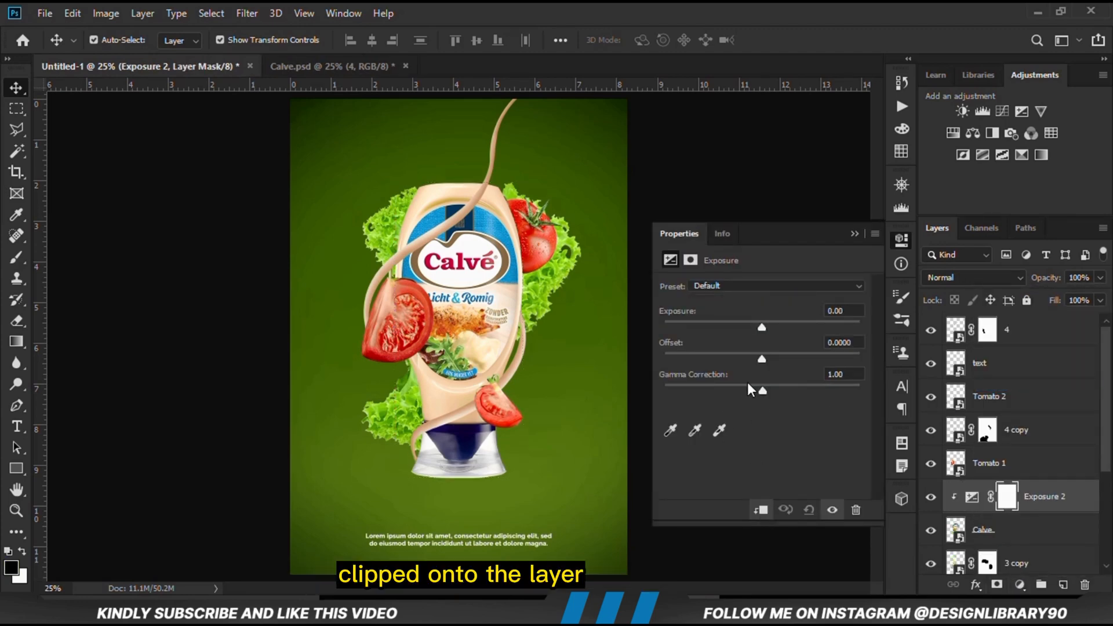
pyautogui.moveTo(724, 327); pyautogui.dragTo(699, 325)
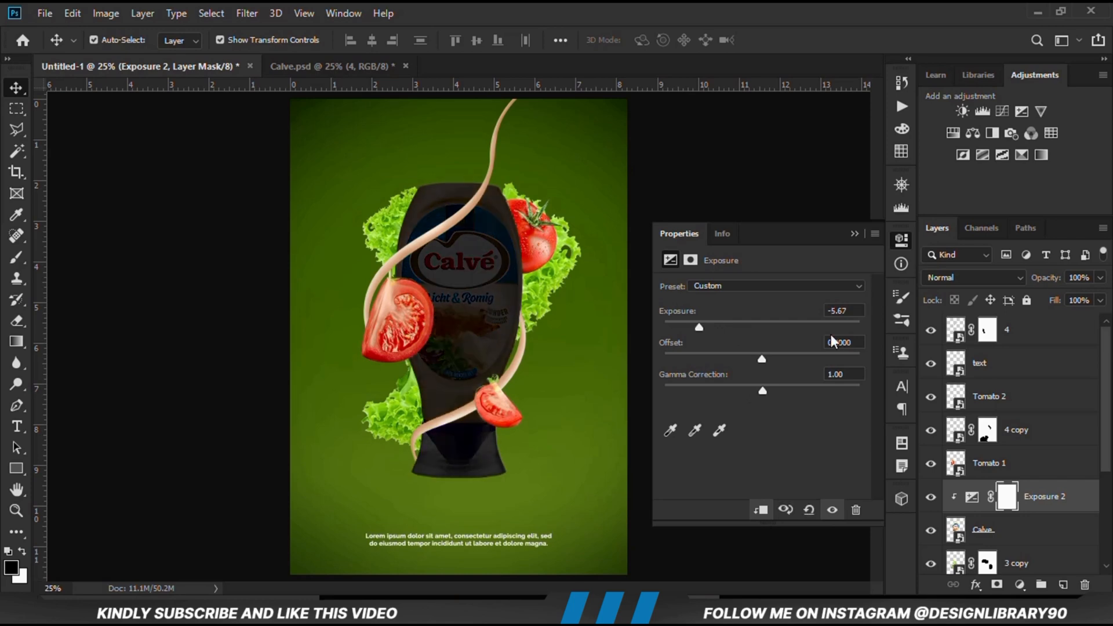
pyautogui.click(854, 234)
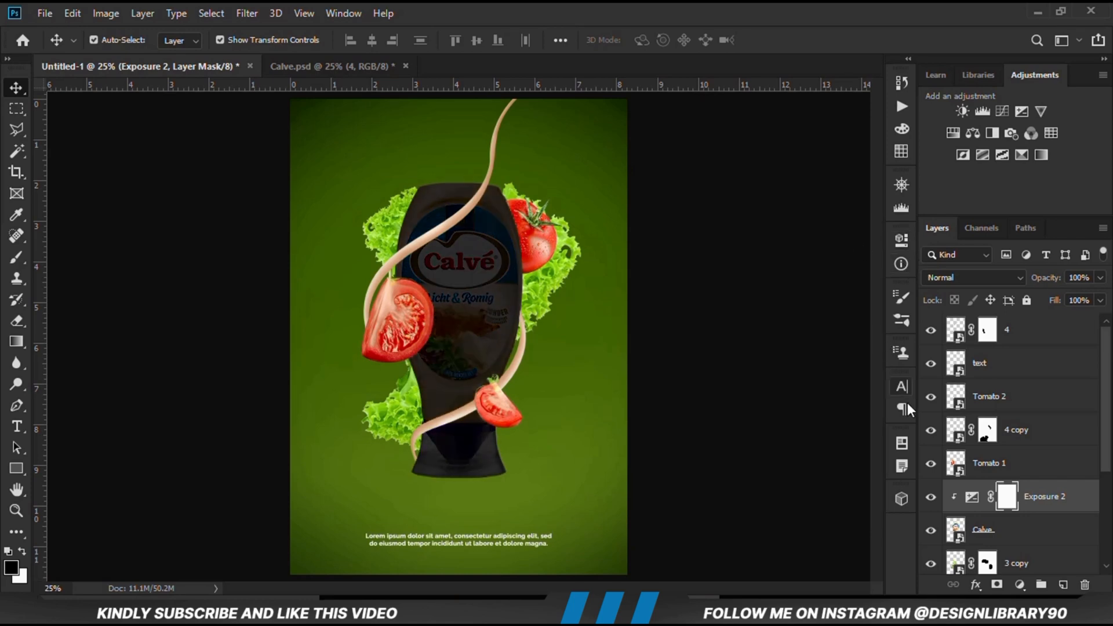
# Invert the Exposure 2 mask to black and set the Brush tool's opacity to 12%
pyautogui.click(932, 498)
pyautogui.click(931, 499)
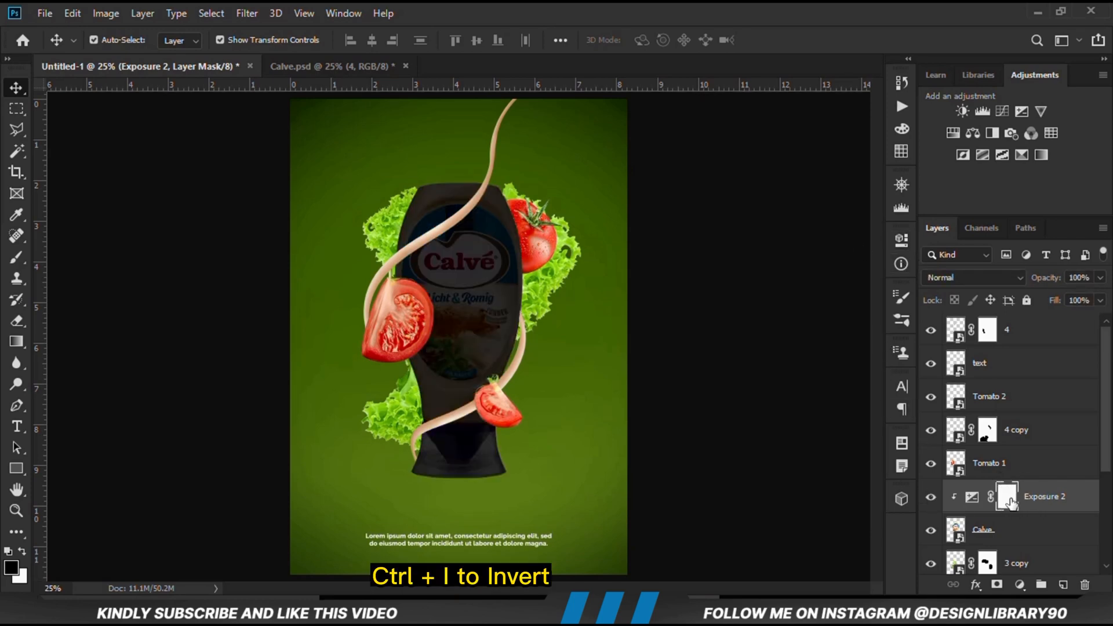
pyautogui.hotkey('ctrl', 'i')
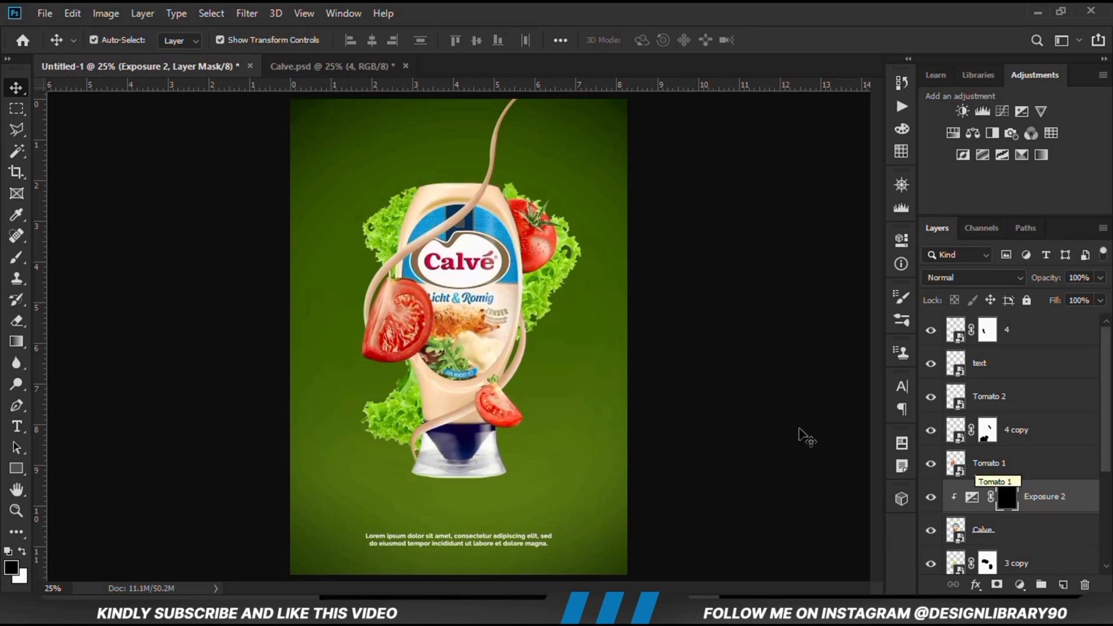
pyautogui.click(11, 262)
pyautogui.rightClick(10, 262)
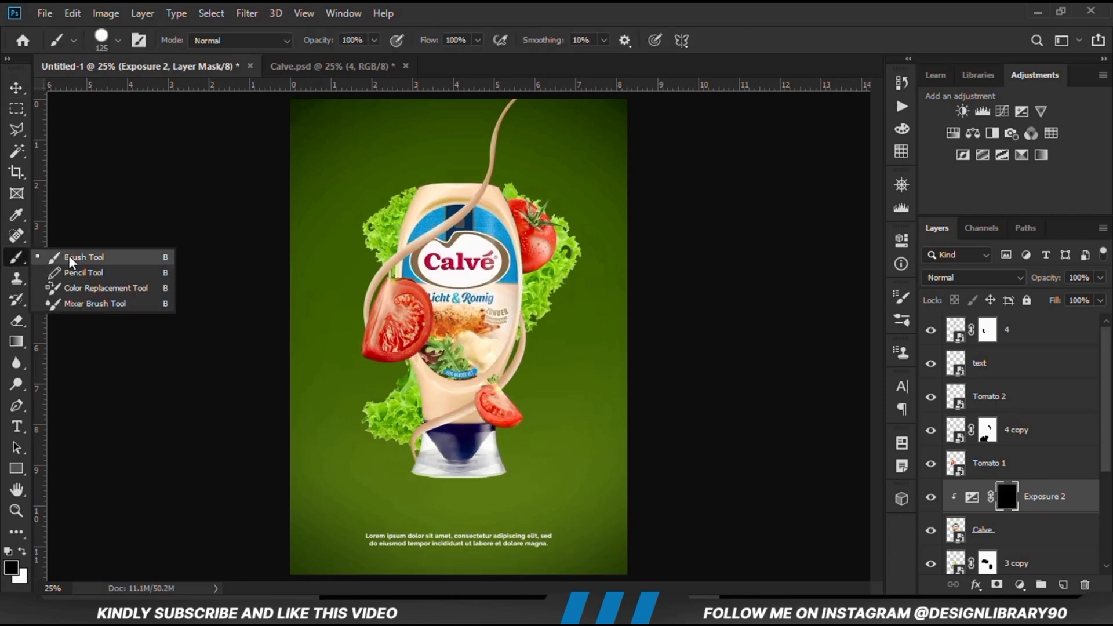
pyautogui.click(71, 259)
pyautogui.click(374, 41)
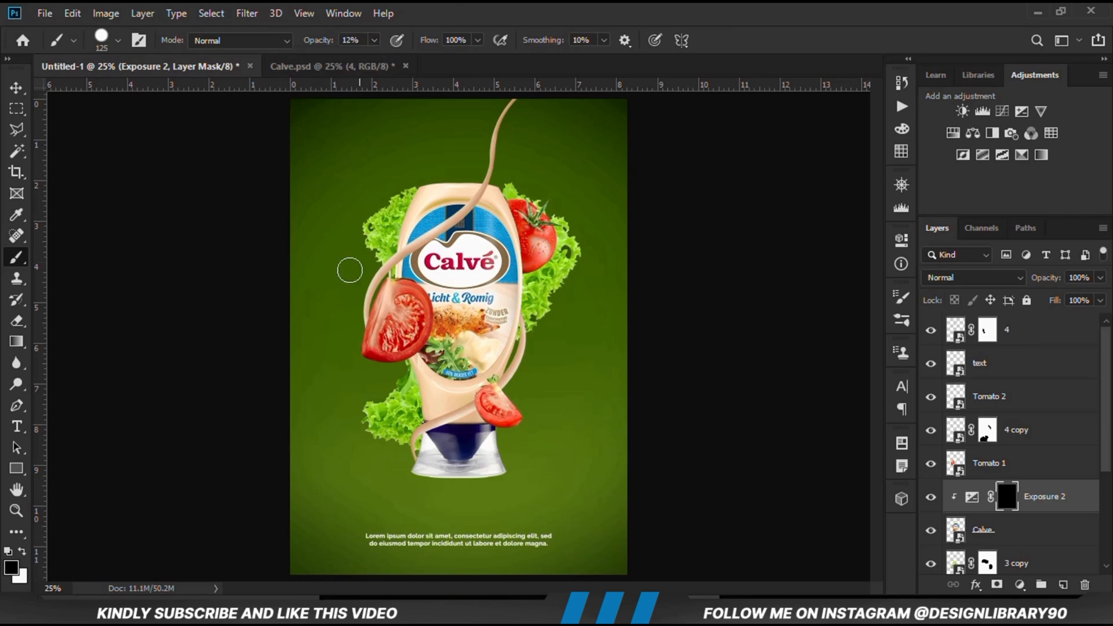
# Soften the brush tip and set the Brush tool's opacity to 5%
pyautogui.rightClick(351, 268)
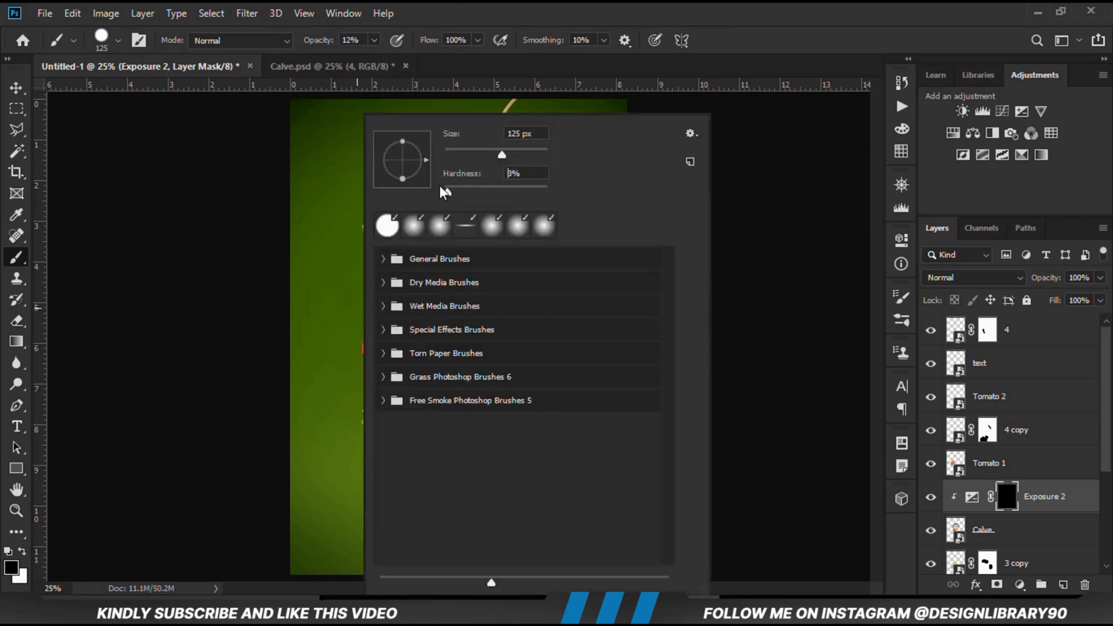
pyautogui.press('Return')
pyautogui.click(375, 41)
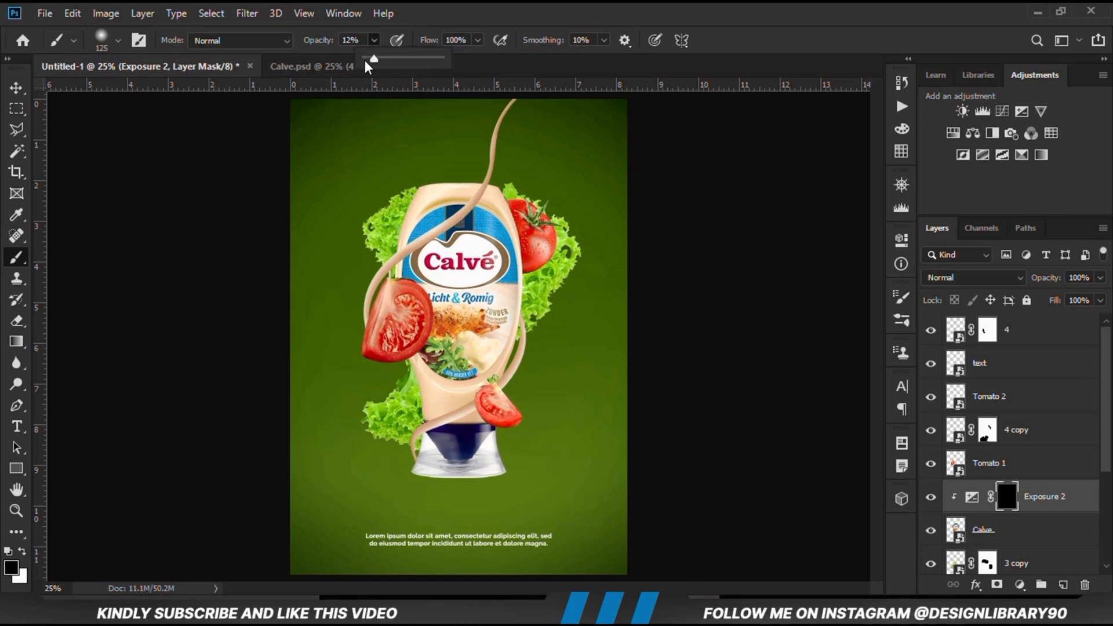
pyautogui.moveTo(372, 62); pyautogui.dragTo(370, 62)
pyautogui.click(442, 9)
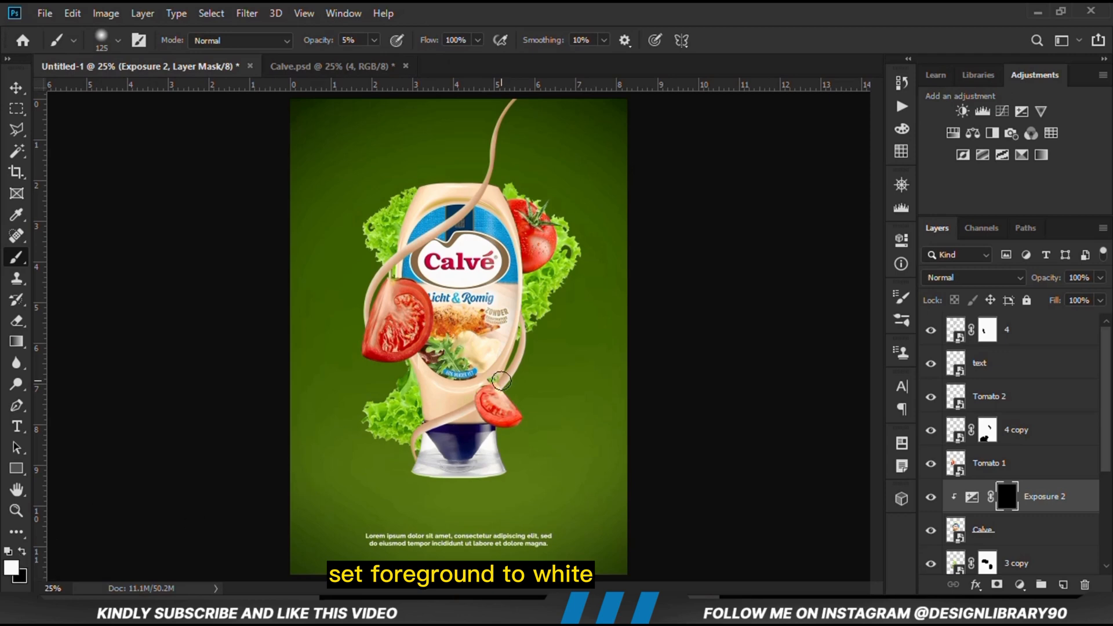
# Paint soft shading along both sides of the bottle on the Exposure 2 mask, using a large white brush reduced to 800 px
pyautogui.press(']')
pyautogui.press(']')
pyautogui.press(']')
pyautogui.press(']')
pyautogui.press(']')
pyautogui.press(']')
pyautogui.press(']')
pyautogui.press(']')
pyautogui.press(']')
pyautogui.press(']')
pyautogui.press(']')
pyautogui.press('[')
pyautogui.press('[')
pyautogui.press('[')
pyautogui.press('[')
pyautogui.press('[')
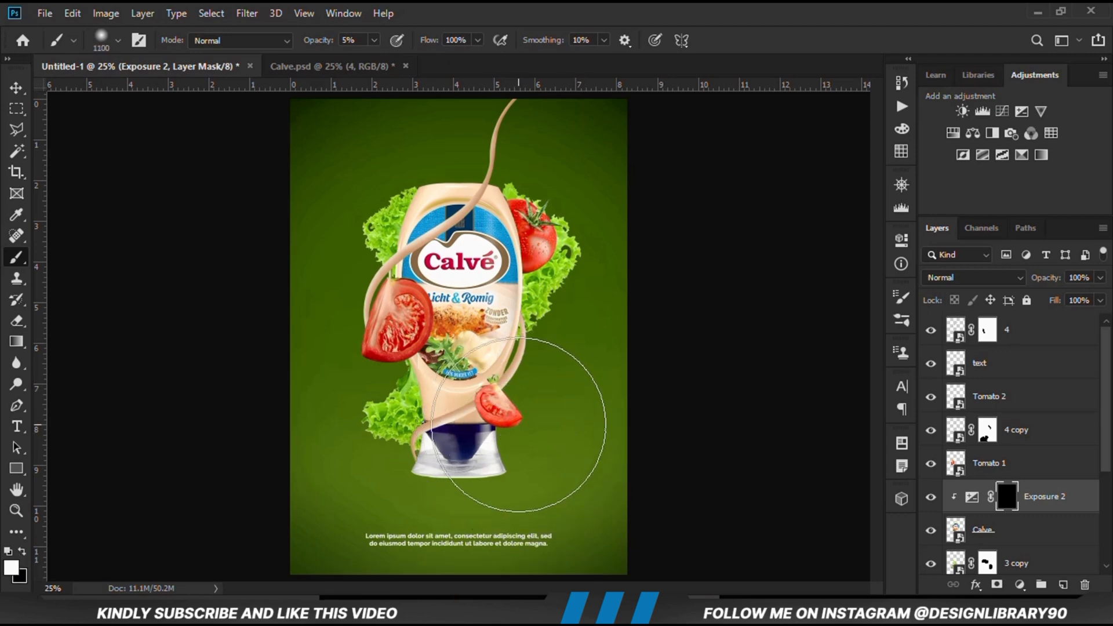
pyautogui.moveTo(506, 206)
pyautogui.mouseDown()
pyautogui.moveTo(360, 184)
pyautogui.moveTo(316, 308)
pyautogui.moveTo(322, 238)
pyautogui.moveTo(337, 223)
pyautogui.moveTo(344, 353)
pyautogui.moveTo(362, 253)
pyautogui.moveTo(411, 366)
pyautogui.moveTo(441, 306)
pyautogui.moveTo(475, 356)
pyautogui.moveTo(503, 301)
pyautogui.moveTo(472, 269)
pyautogui.moveTo(448, 266)
pyautogui.moveTo(445, 349)
pyautogui.moveTo(371, 467)
pyautogui.moveTo(403, 464)
pyautogui.moveTo(517, 494)
pyautogui.moveTo(491, 477)
pyautogui.moveTo(513, 464)
pyautogui.mouseUp()
pyautogui.moveTo(371, 373)
pyautogui.mouseDown()
pyautogui.moveTo(409, 374)
pyautogui.moveTo(529, 221)
pyautogui.moveTo(361, 128)
pyautogui.mouseUp()
pyautogui.moveTo(327, 250)
pyautogui.mouseDown()
pyautogui.moveTo(353, 448)
pyautogui.moveTo(378, 428)
pyautogui.moveTo(348, 440)
pyautogui.moveTo(538, 396)
pyautogui.mouseUp()
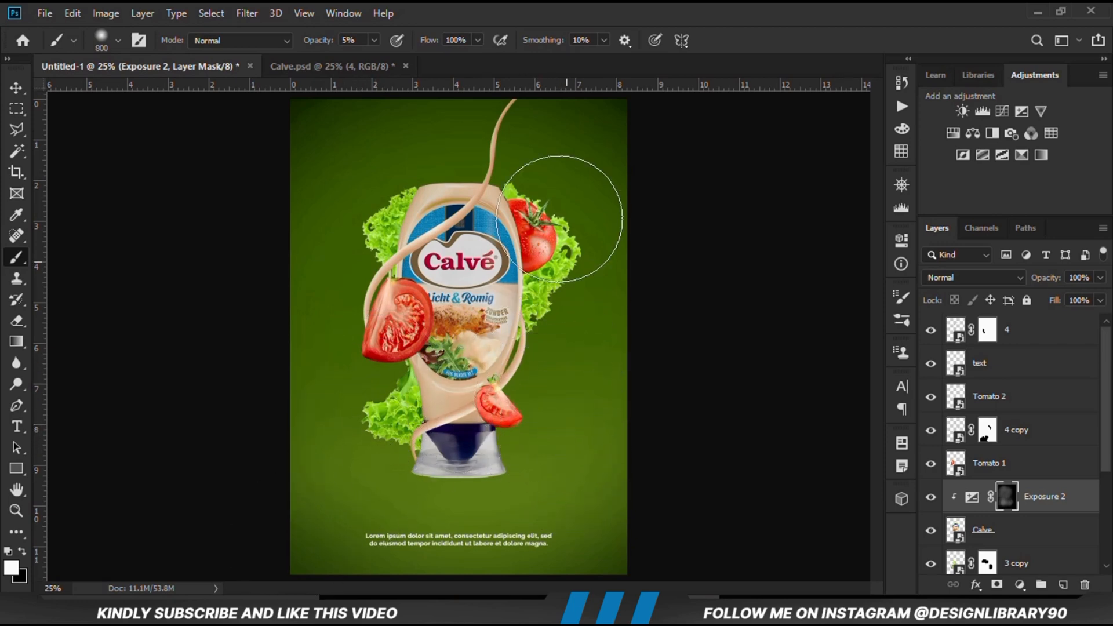
# Compare the bottle with and without the Exposure 2 shading
pyautogui.click(932, 498)
pyautogui.click(931, 497)
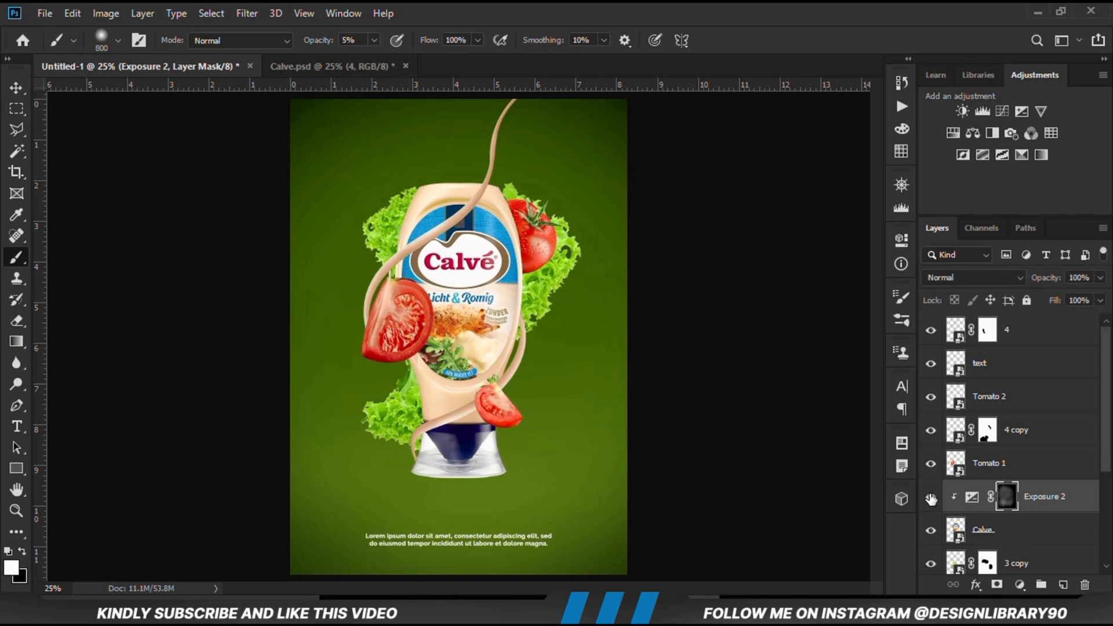
pyautogui.click(930, 498)
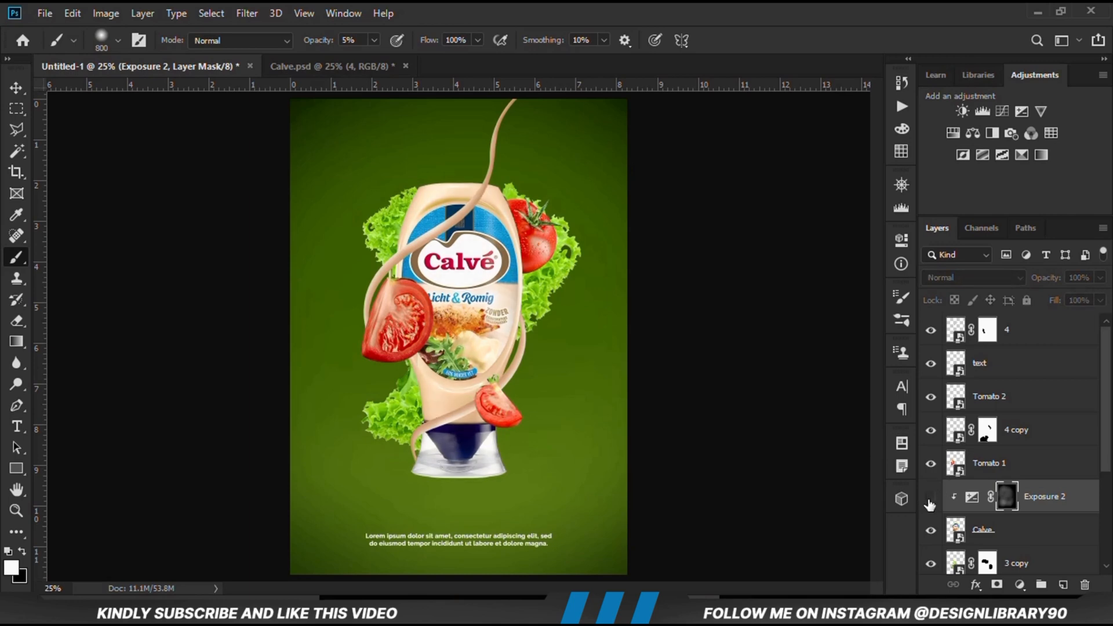
pyautogui.click(930, 497)
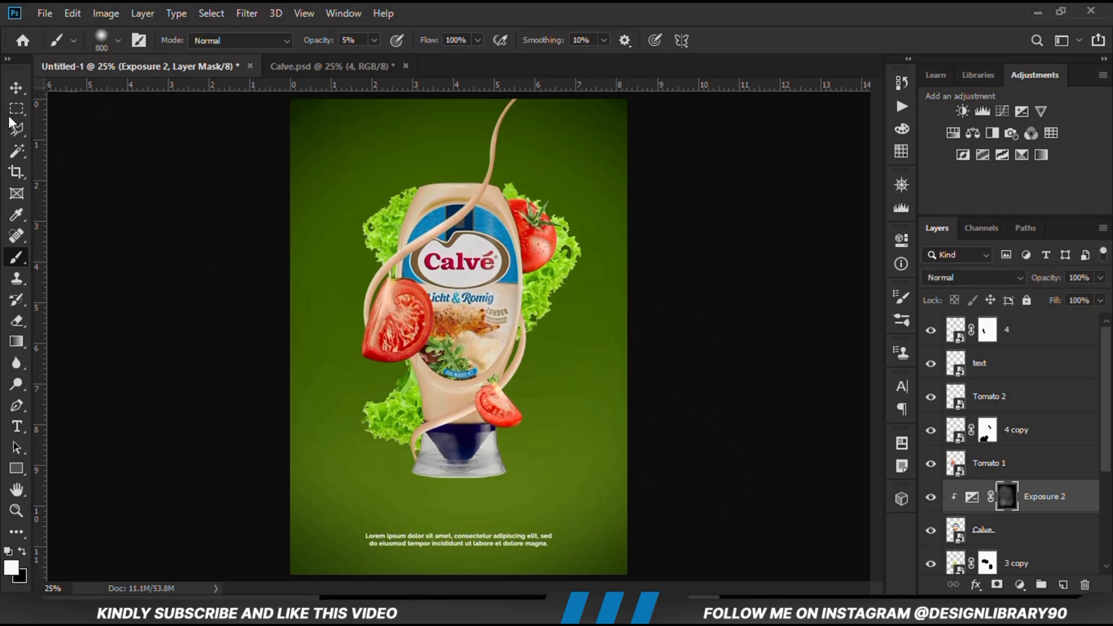
pyautogui.moveTo(17, 88); pyautogui.dragTo(50, 91)
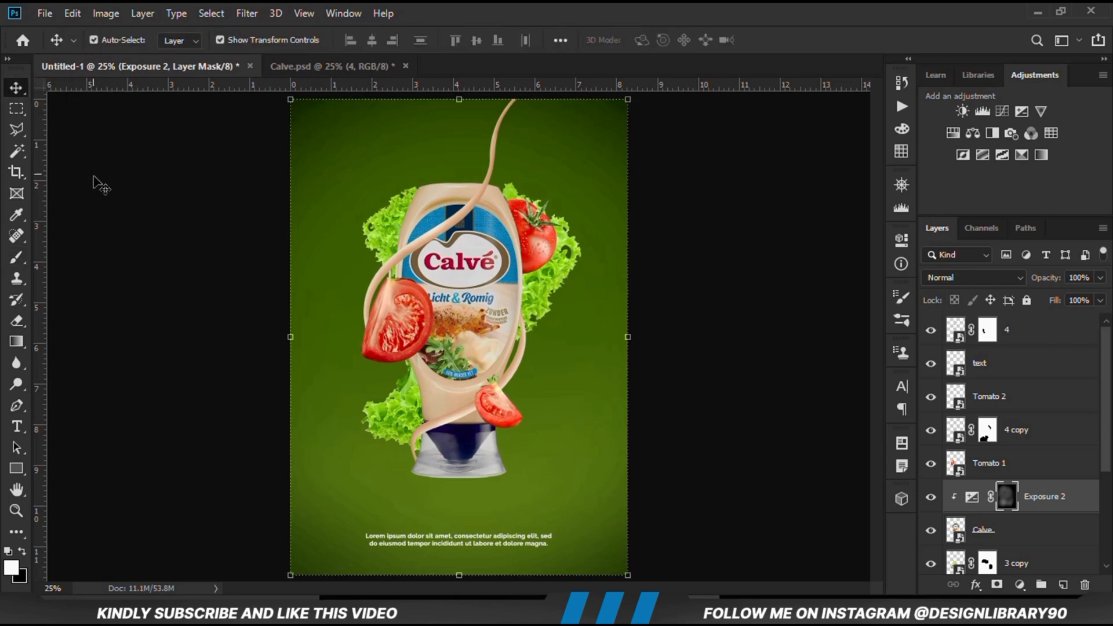
pyautogui.click(157, 301)
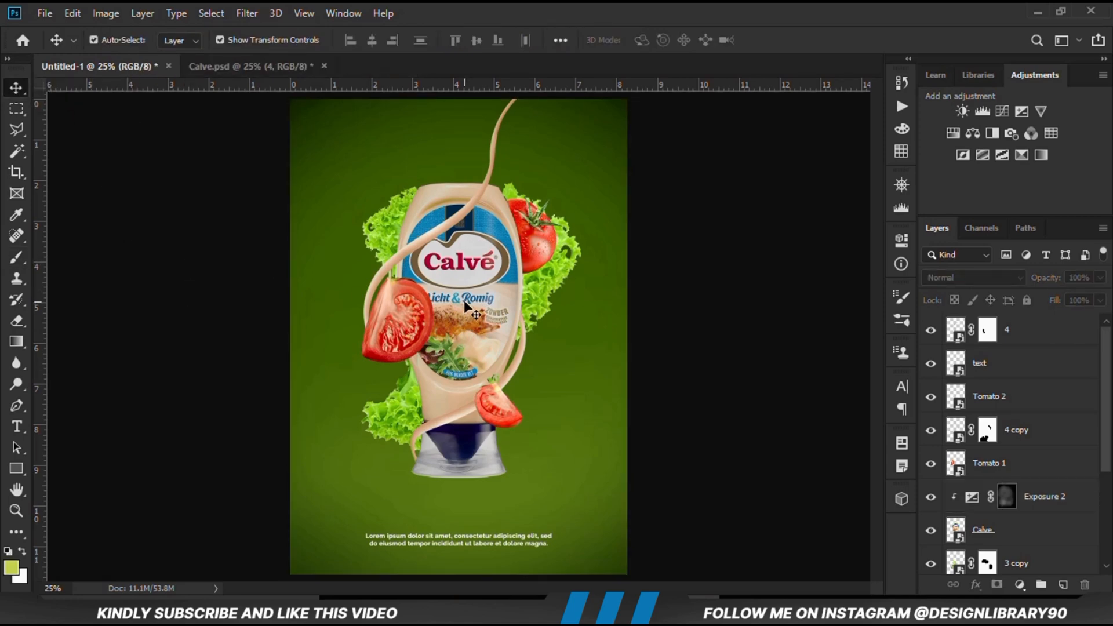
pyautogui.click(1041, 497)
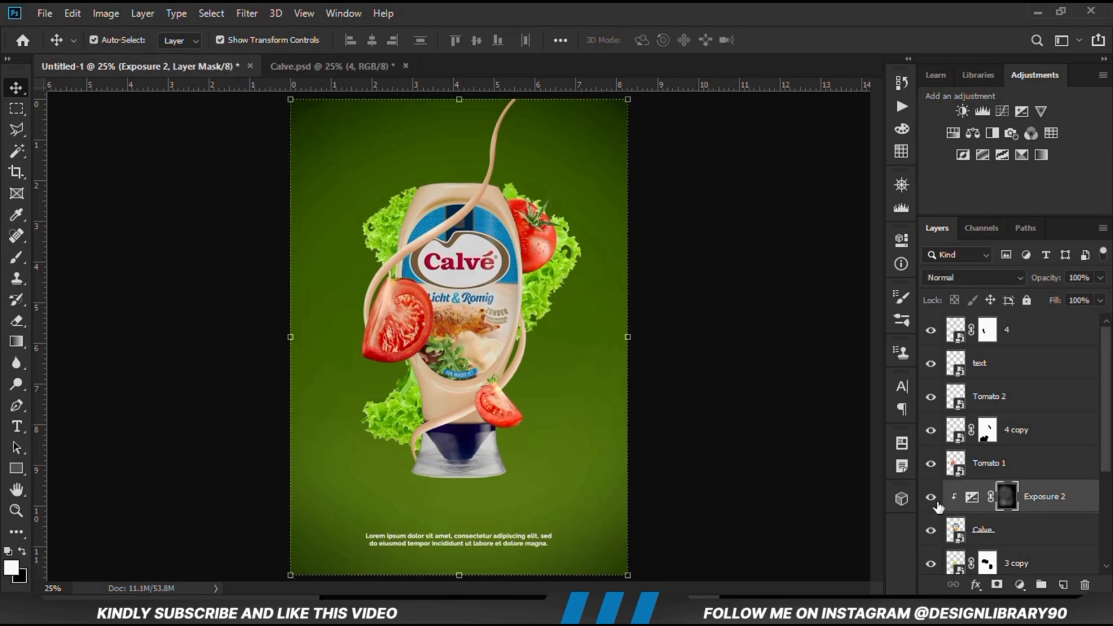
pyautogui.click(931, 499)
pyautogui.click(931, 499)
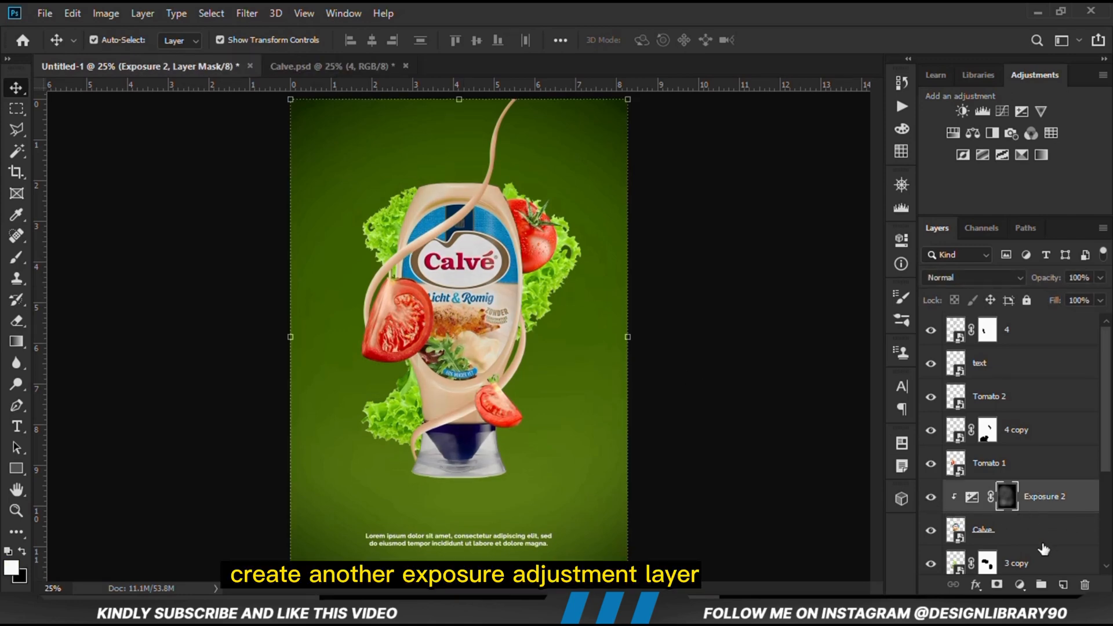
# Add another Exposure adjustment layer above Exposure 2, clipped to the Calve bottle layer, with Exposure set to -6.33
pyautogui.click(1020, 584)
pyautogui.click(1028, 388)
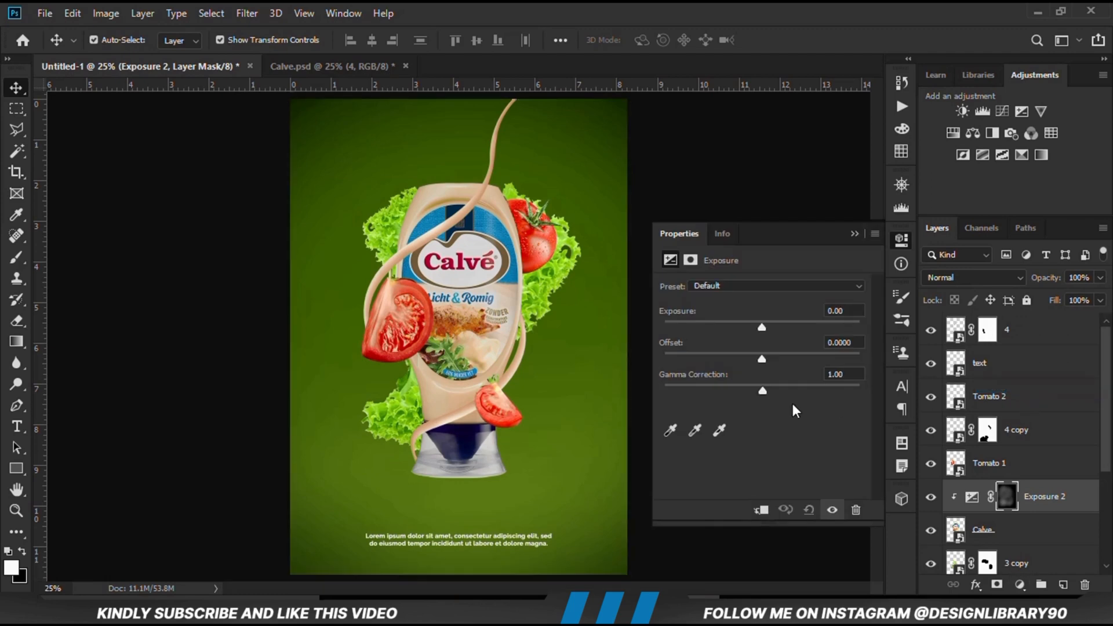
pyautogui.click(760, 510)
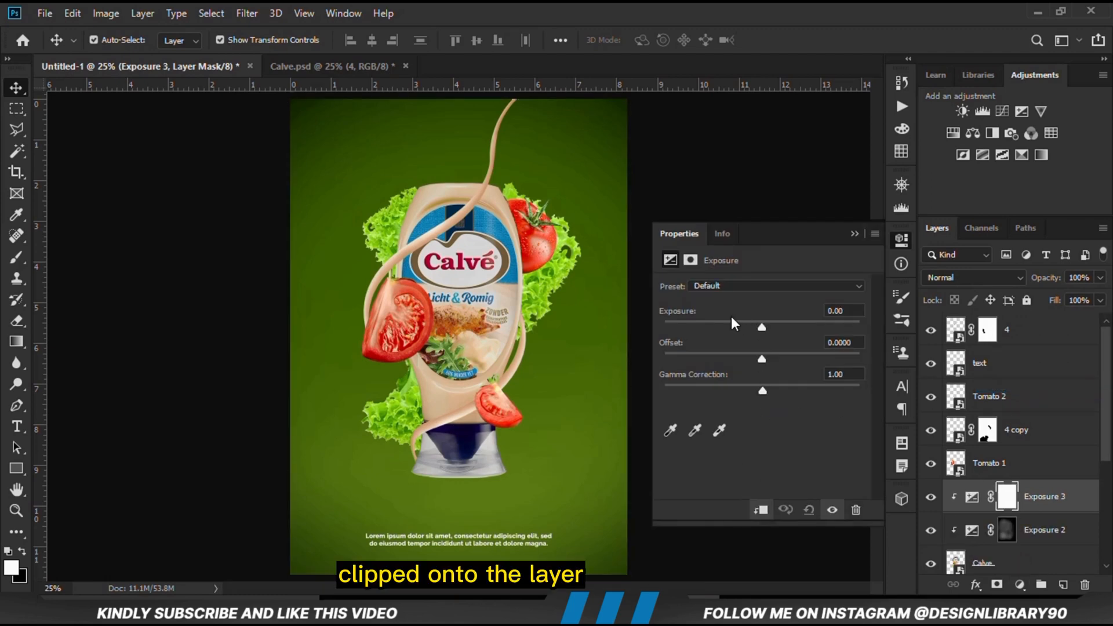
pyautogui.moveTo(727, 323); pyautogui.dragTo(698, 314)
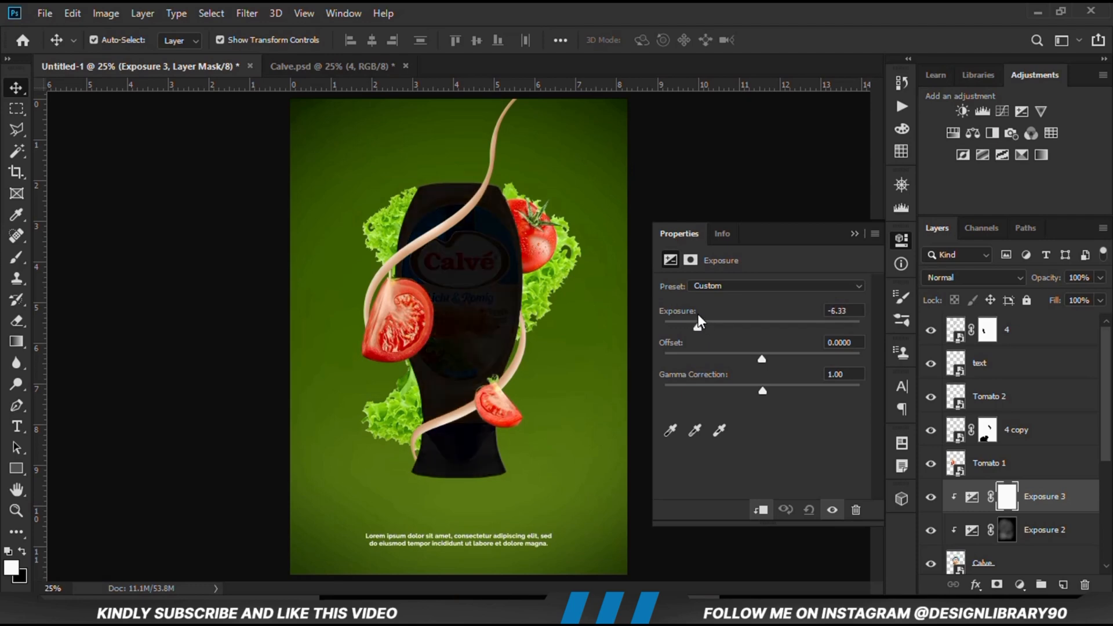
pyautogui.click(854, 233)
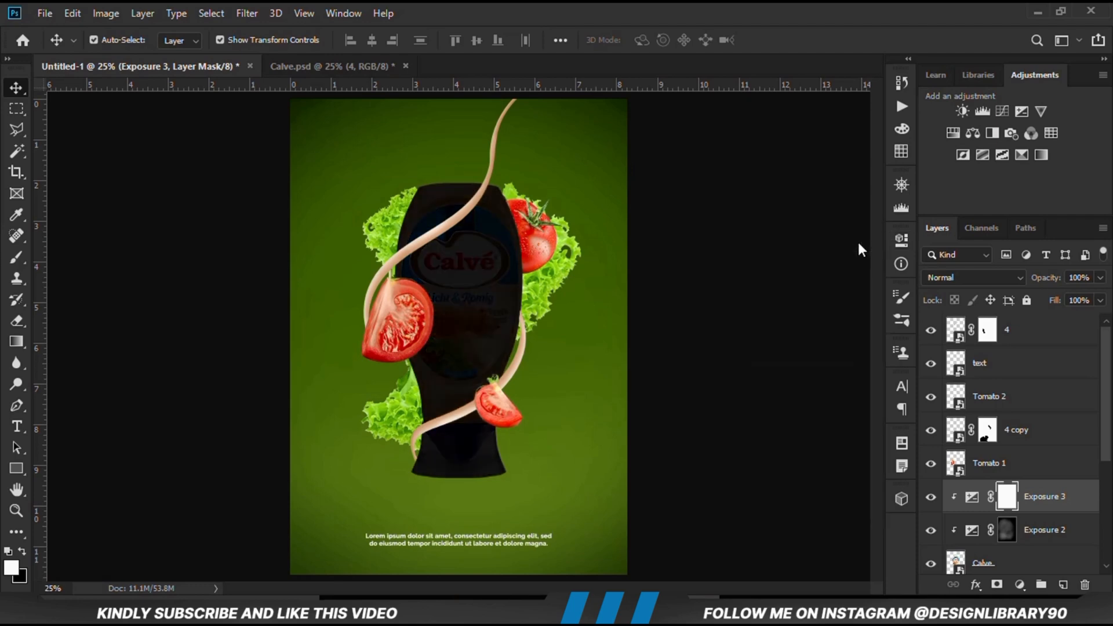
pyautogui.click(927, 498)
pyautogui.click(928, 499)
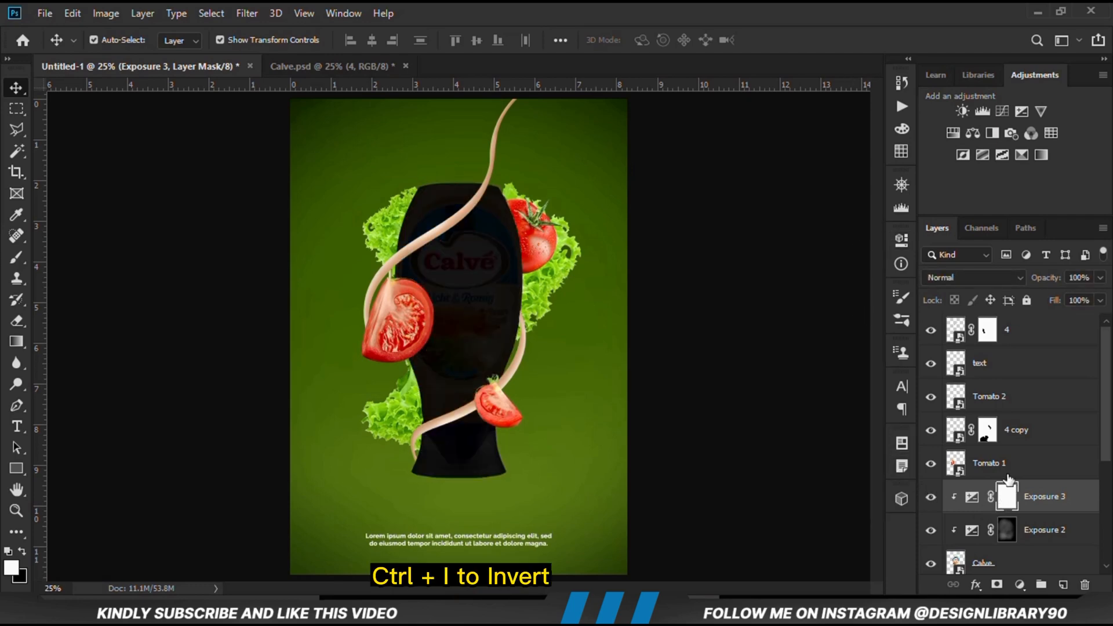
# Invert the Exposure 3 mask to black and set the Brush tool's opacity to 15%
pyautogui.hotkey('ctrl', 'i')
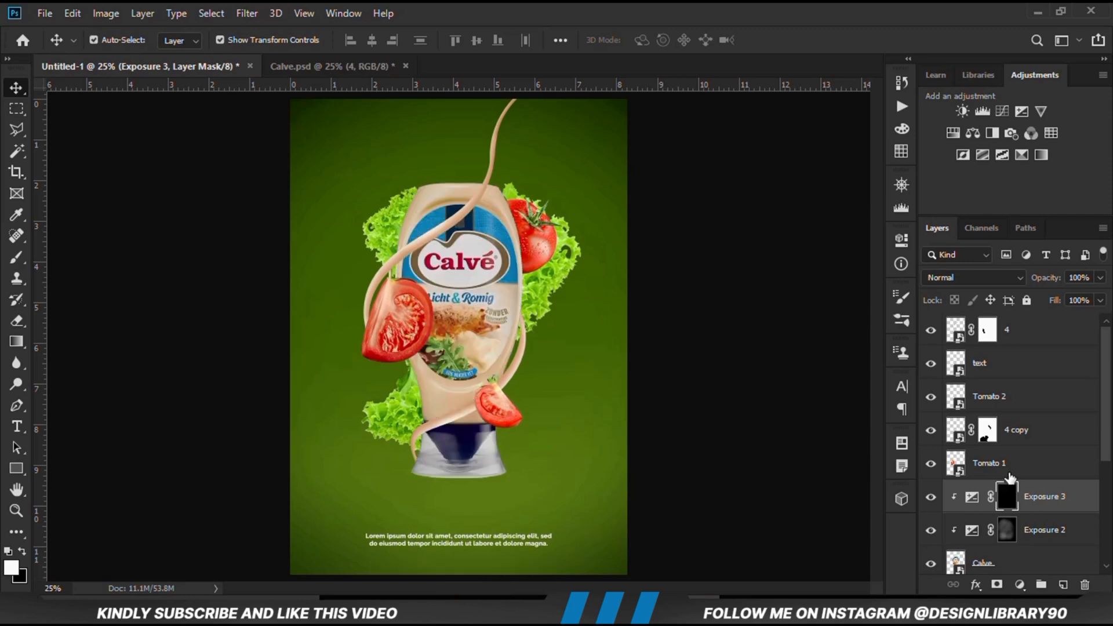
pyautogui.rightClick(16, 257)
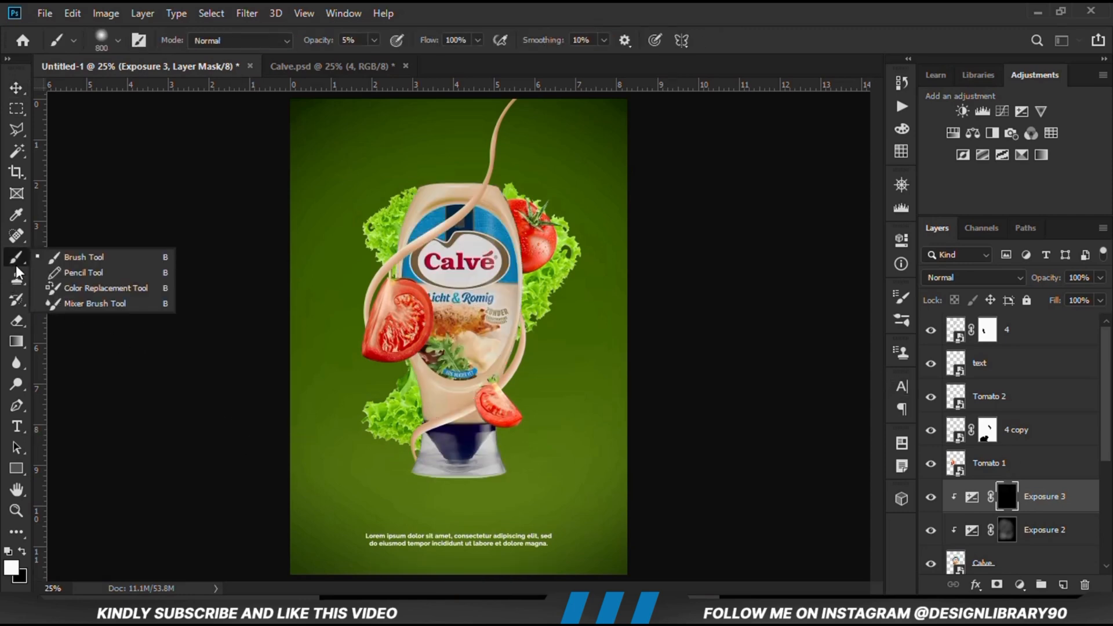
pyautogui.click(58, 256)
pyautogui.scroll(2, 364, 290)
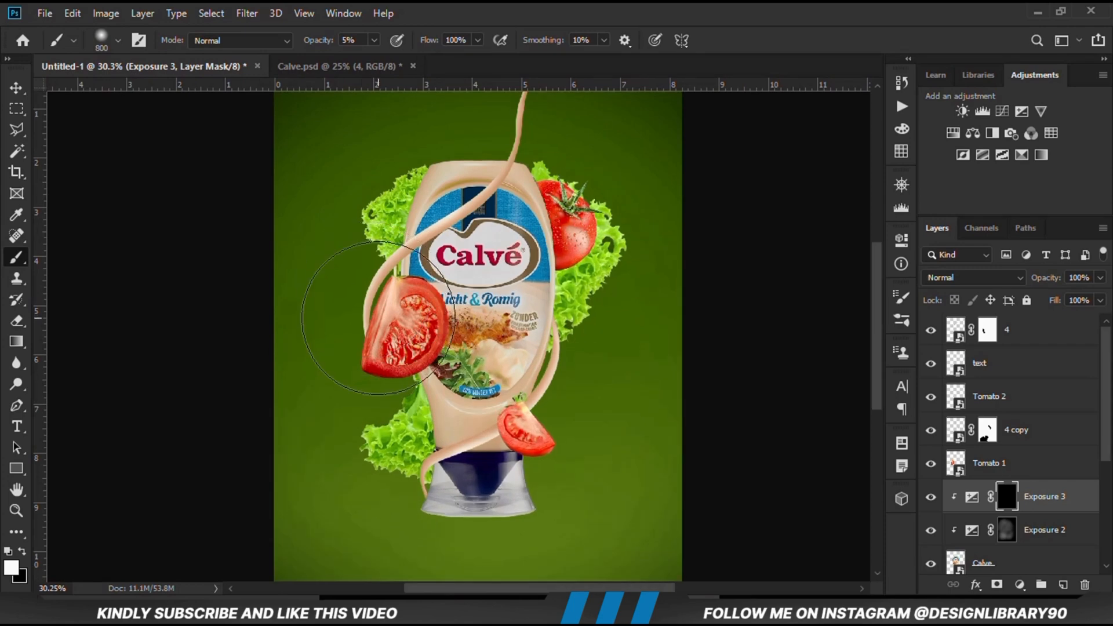
pyautogui.click(374, 40)
pyautogui.click(374, 41)
pyautogui.press('[')
pyautogui.press('[')
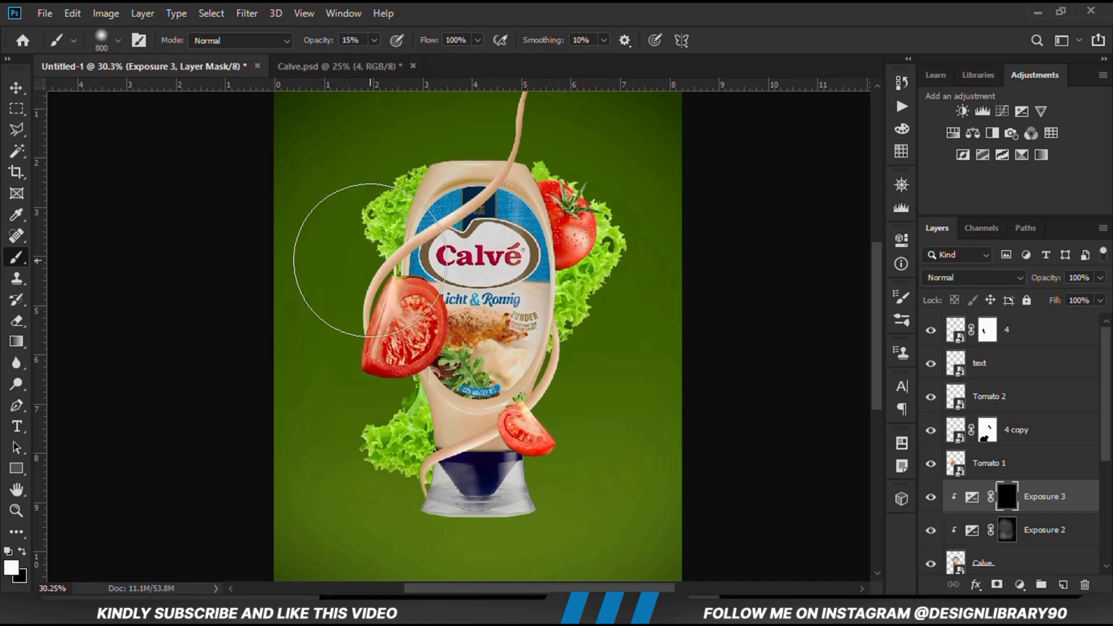
# Paint a shadow on the bottle around the large tomato slice in the Exposure 3 mask, using a white 400 px brush at 43% opacity
pyautogui.scroll(3, 382, 287)
pyautogui.press('[')
pyautogui.press('[')
pyautogui.press('[')
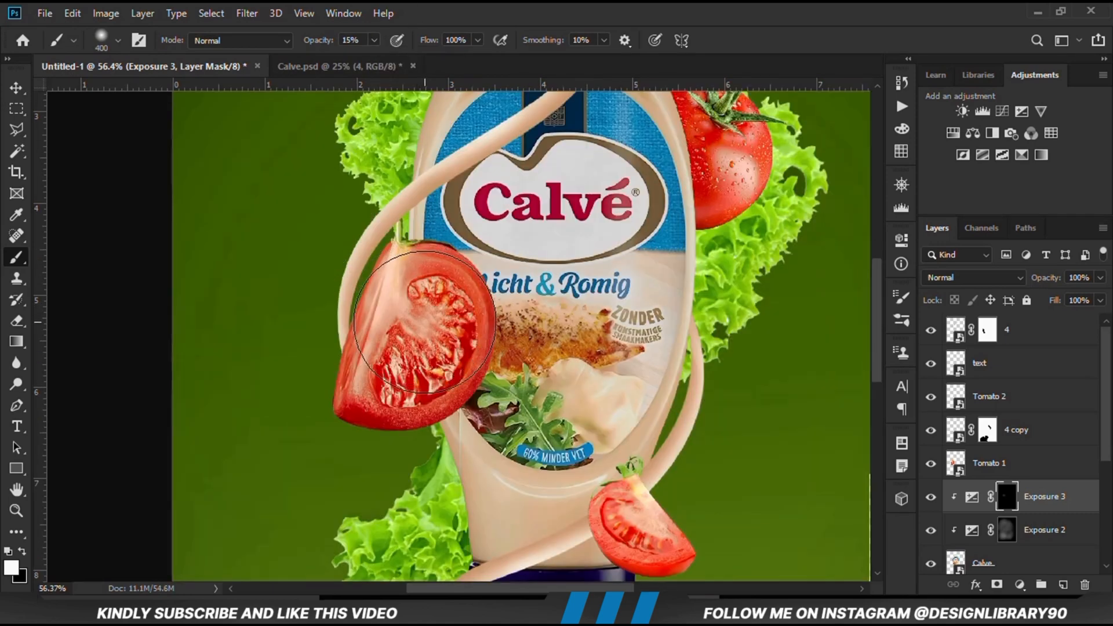
pyautogui.click(374, 41)
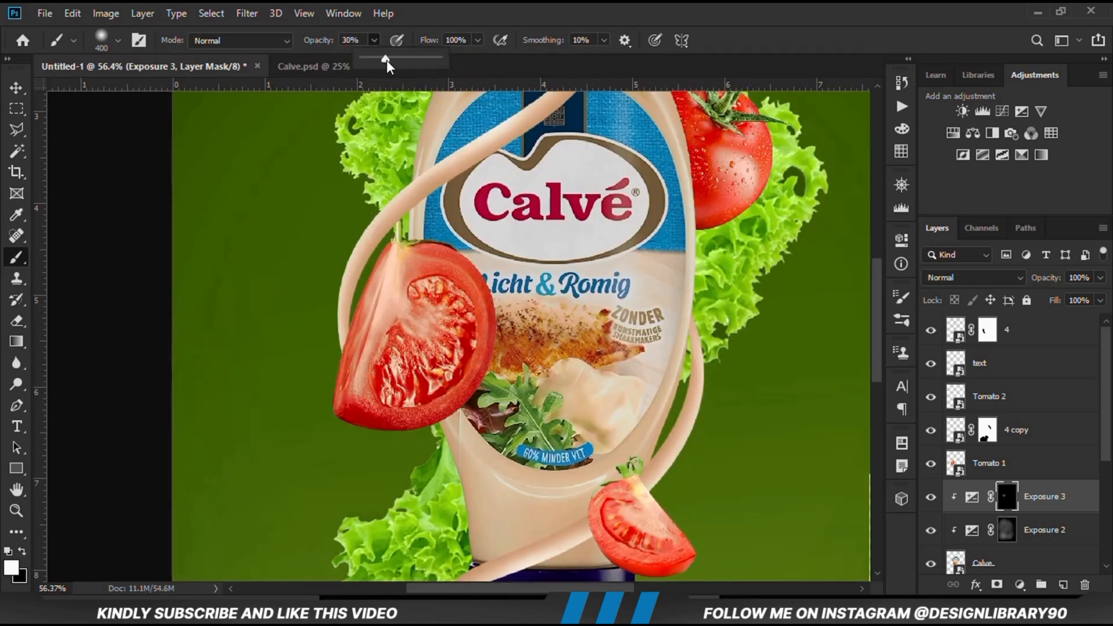
pyautogui.moveTo(387, 60); pyautogui.dragTo(396, 62)
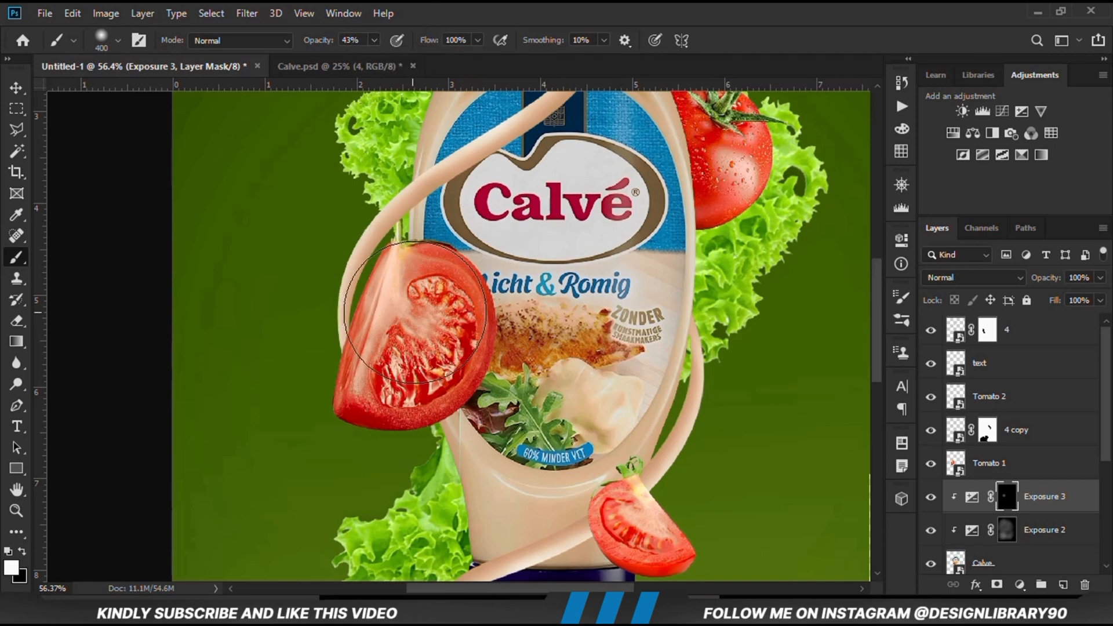
pyautogui.click(419, 309)
pyautogui.click(419, 309)
pyautogui.click(419, 309)
pyautogui.click(415, 311)
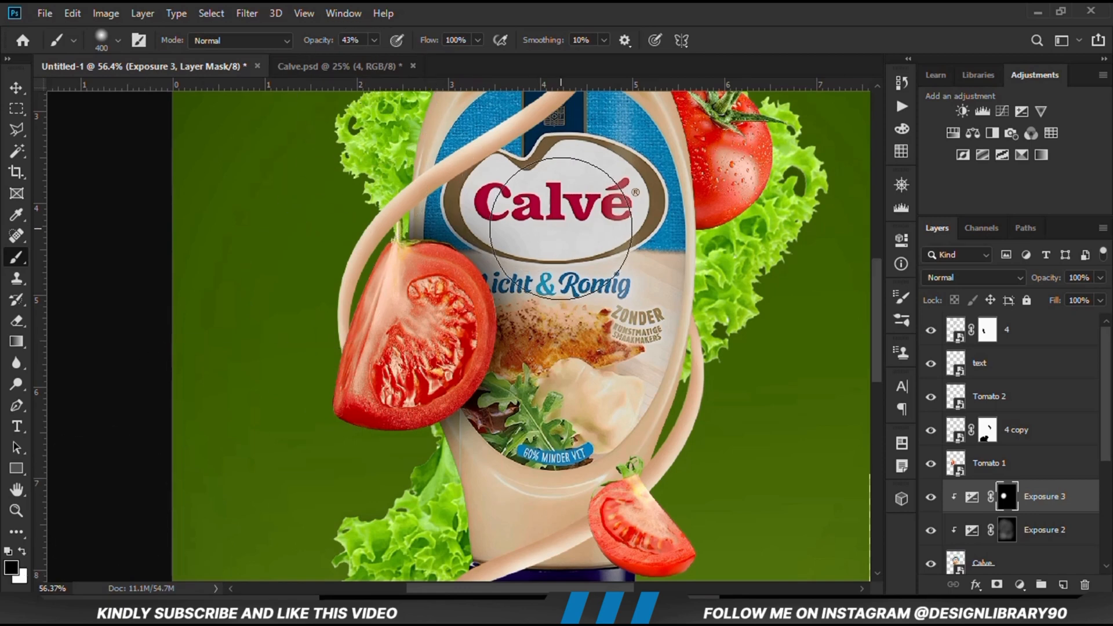
pyautogui.press('[')
pyautogui.press('[')
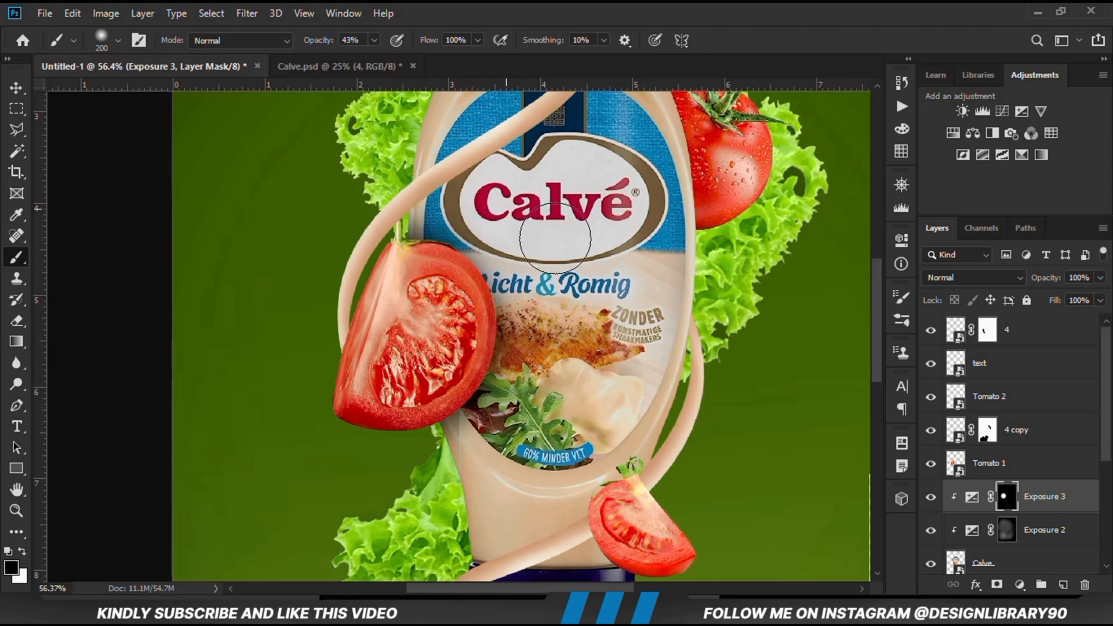
# Compare the poster with and without the tomato slice's shadow and set the Exposure 3 layer's opacity to 90%
pyautogui.hotkey('ctrl', '0')
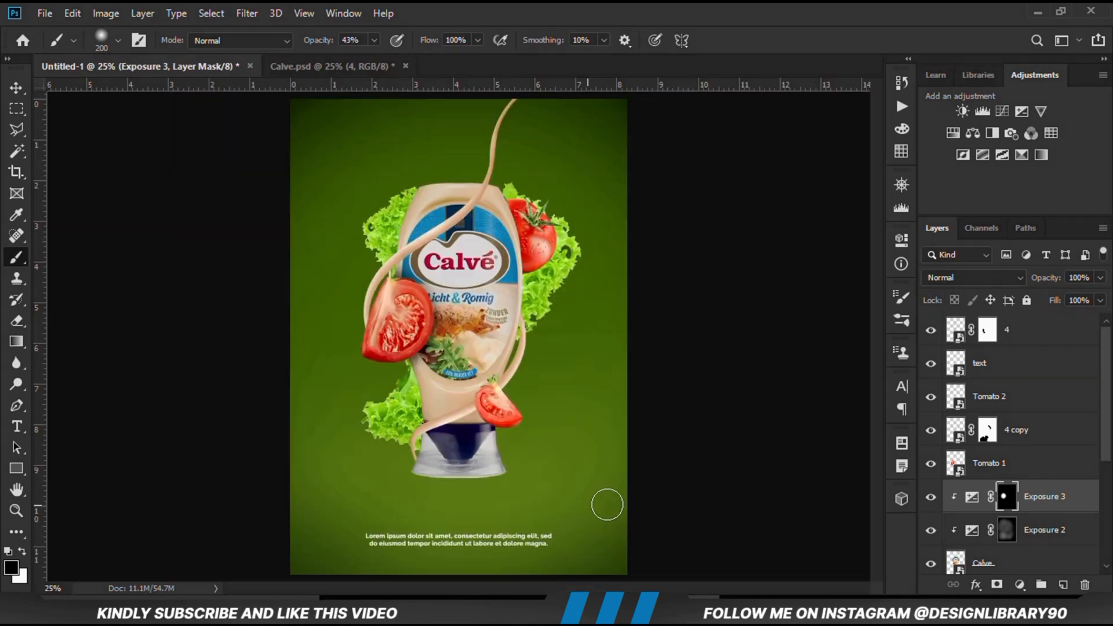
pyautogui.click(929, 497)
pyautogui.click(930, 498)
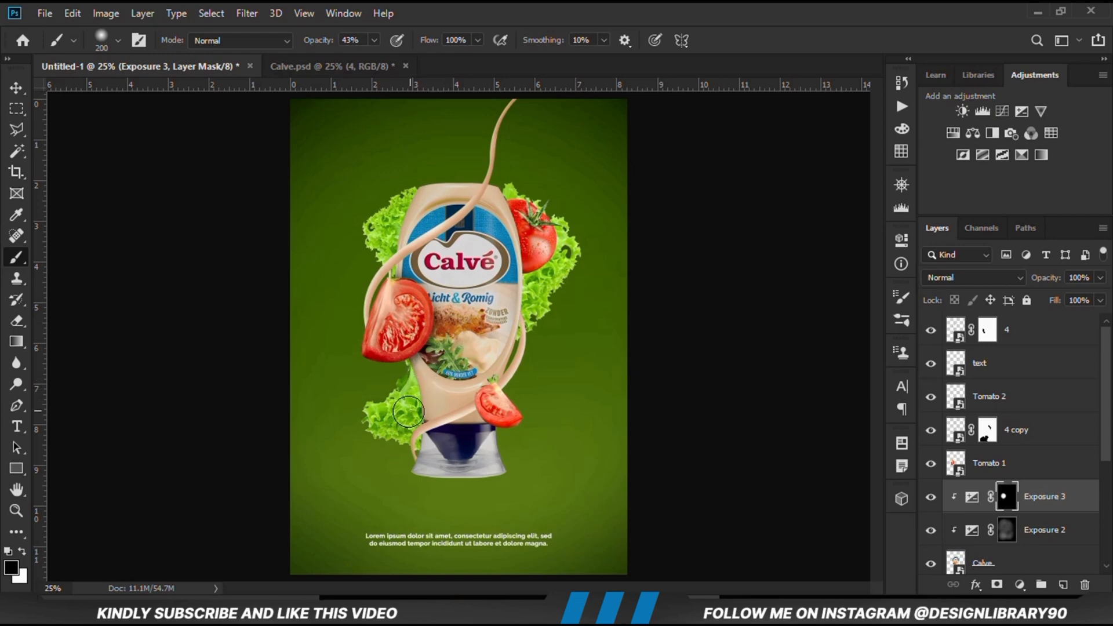
pyautogui.click(929, 498)
pyautogui.click(928, 494)
pyautogui.click(1100, 277)
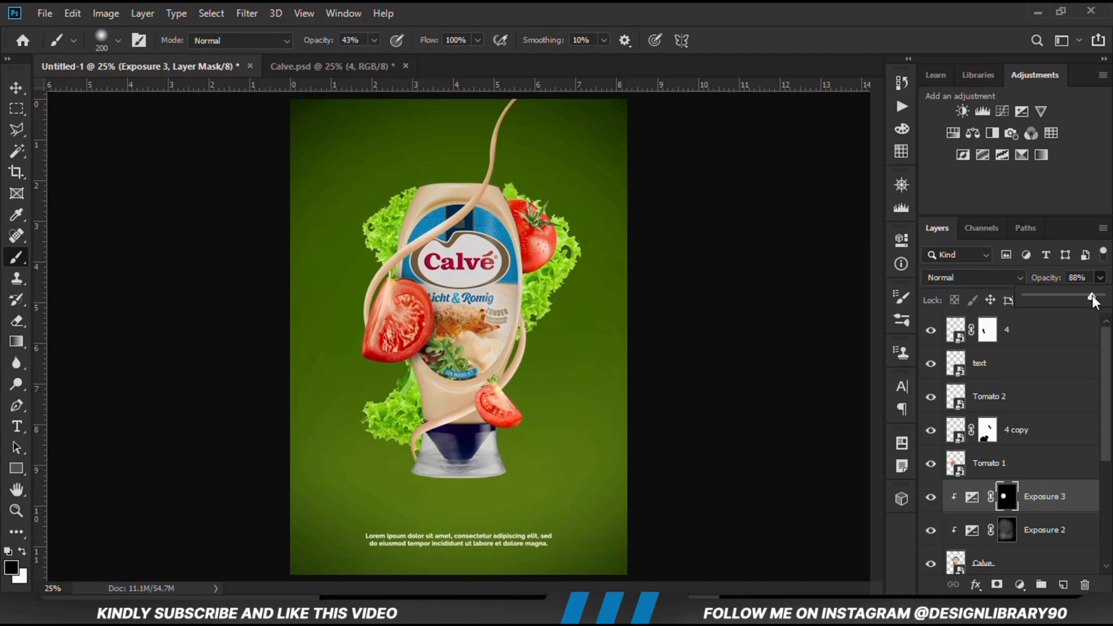
pyautogui.moveTo(1092, 295); pyautogui.dragTo(1094, 295)
pyautogui.click(16, 87)
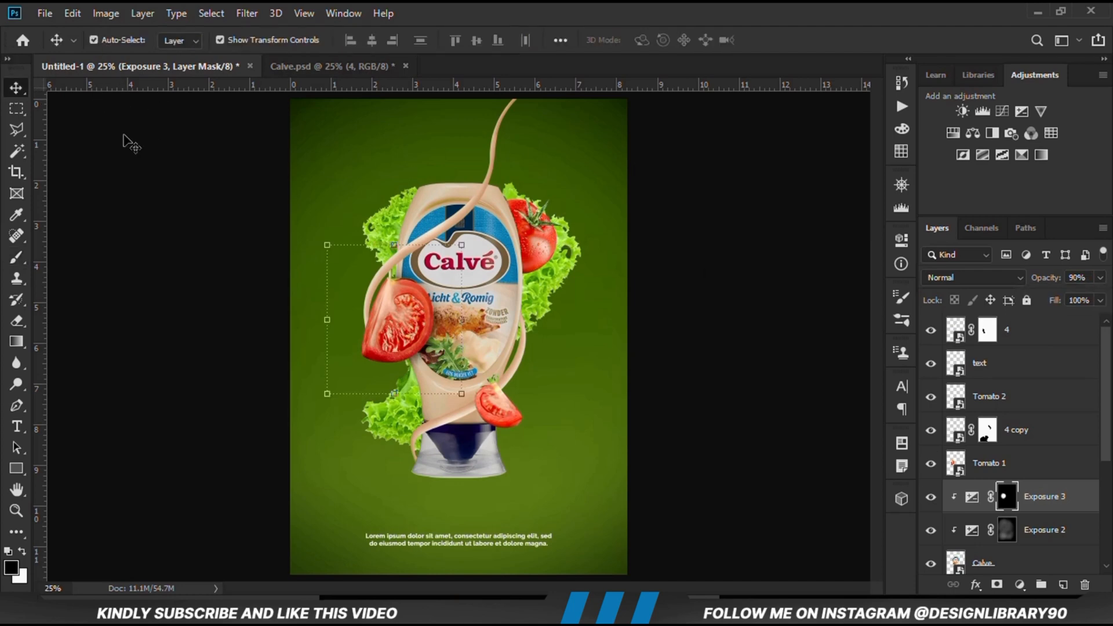
pyautogui.click(168, 203)
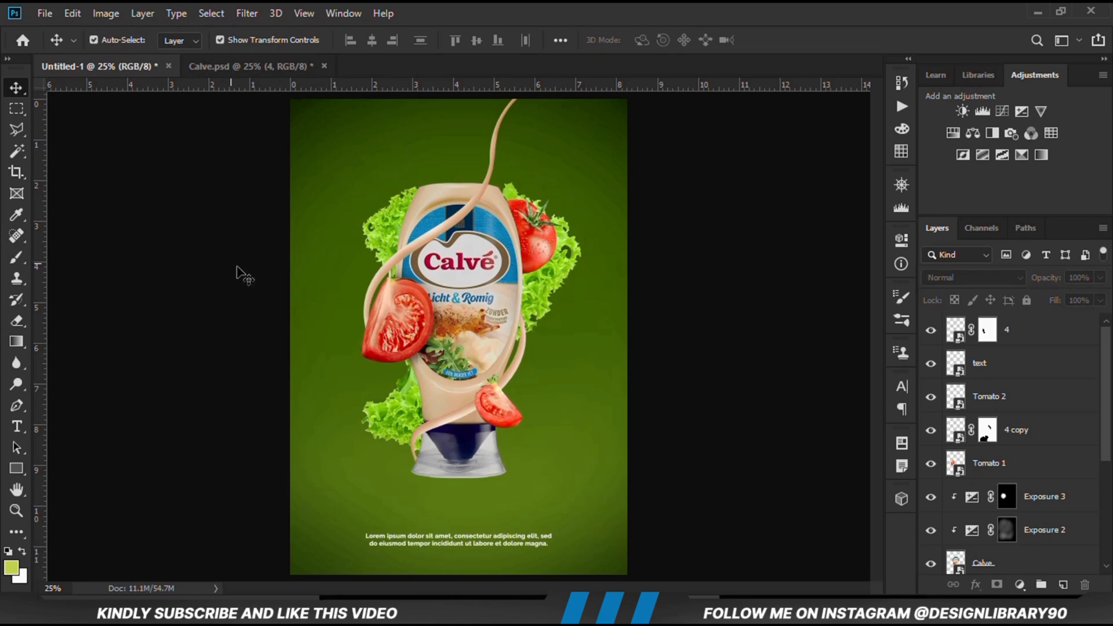
# Add an Exposure adjustment layer above Exposure 3, clipped to the bottle, with Exposure set to -3.61
pyautogui.click(1056, 509)
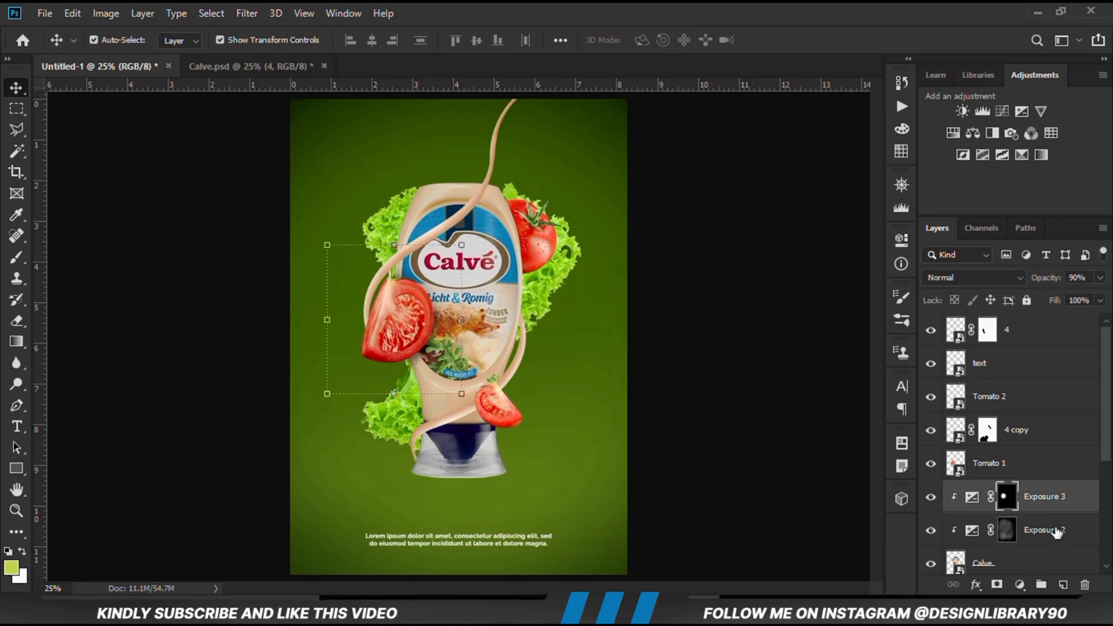
pyautogui.click(1020, 585)
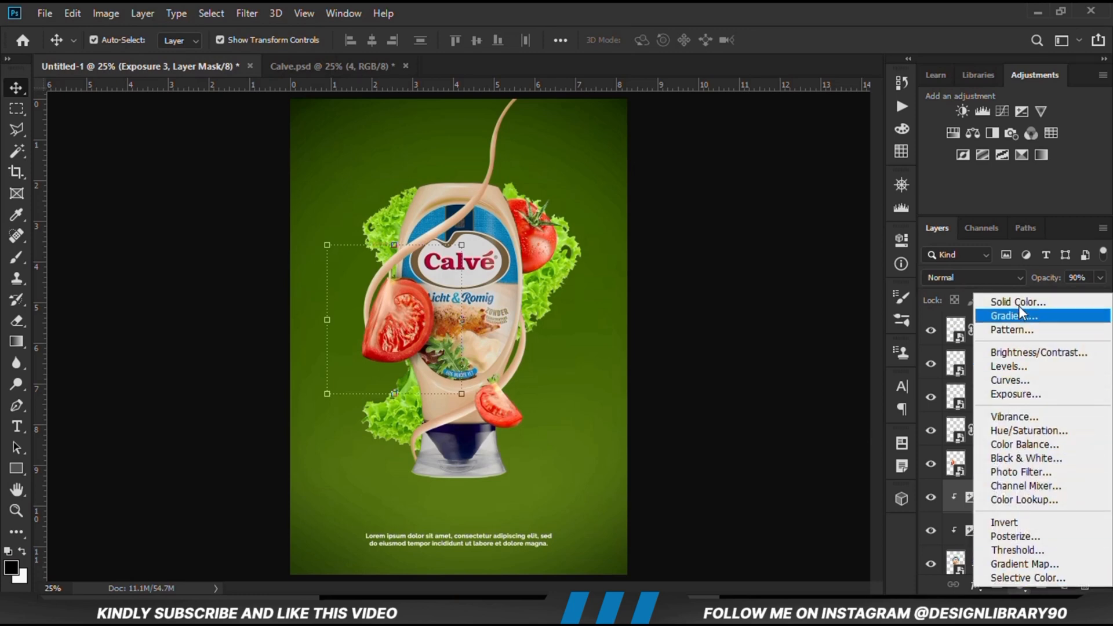
pyautogui.click(1027, 394)
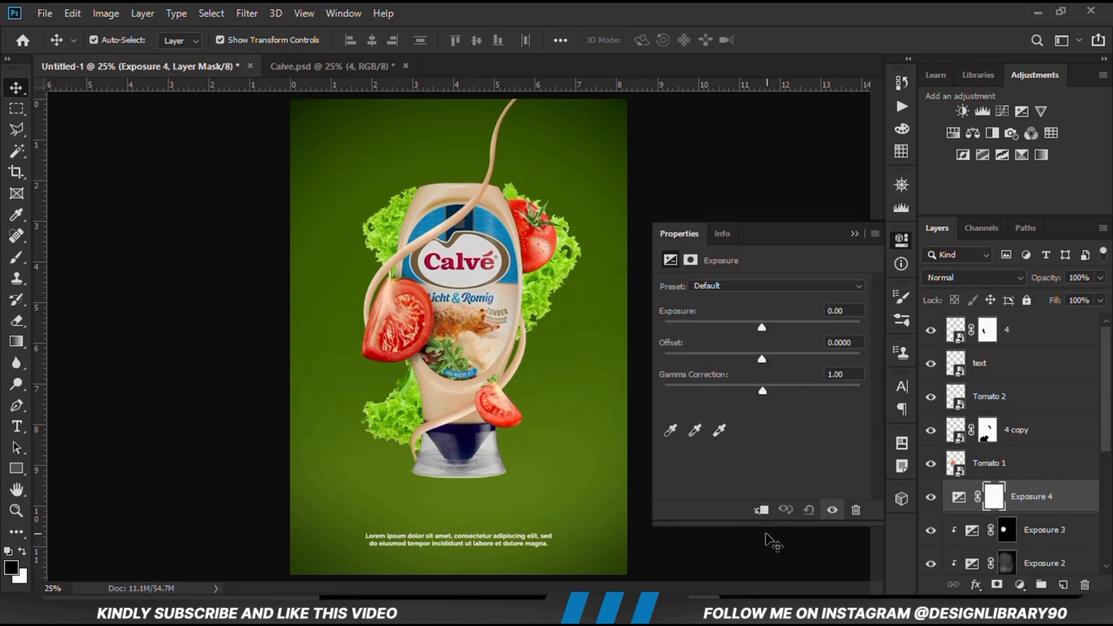
pyautogui.click(761, 510)
pyautogui.moveTo(735, 332); pyautogui.dragTo(709, 327)
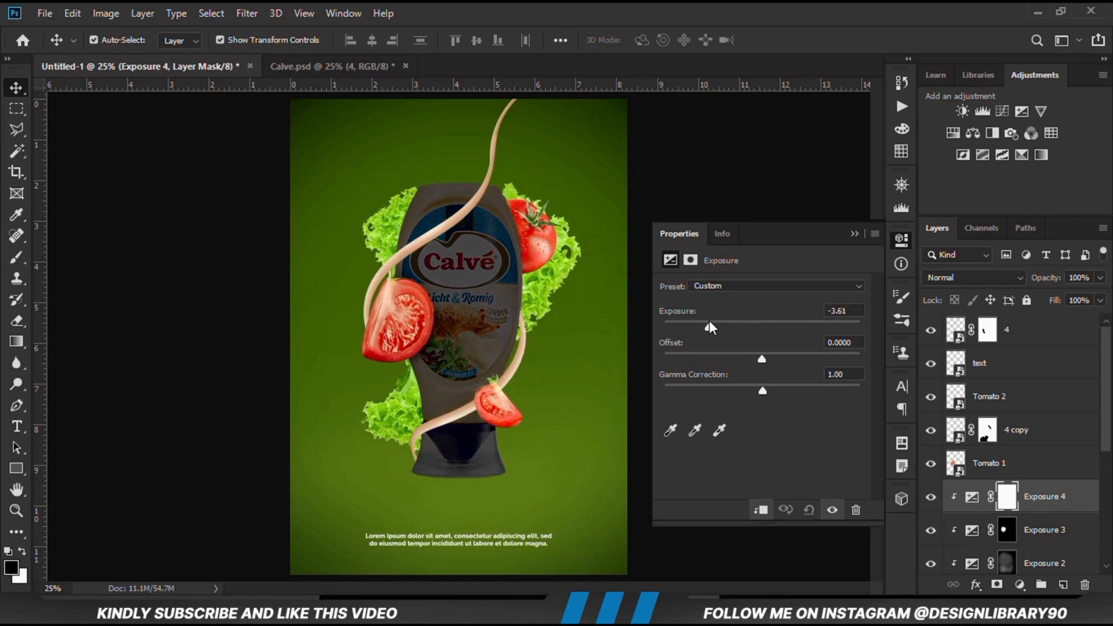
# Invert the Exposure 4 layer mask to black
pyautogui.click(855, 234)
pyautogui.click(931, 499)
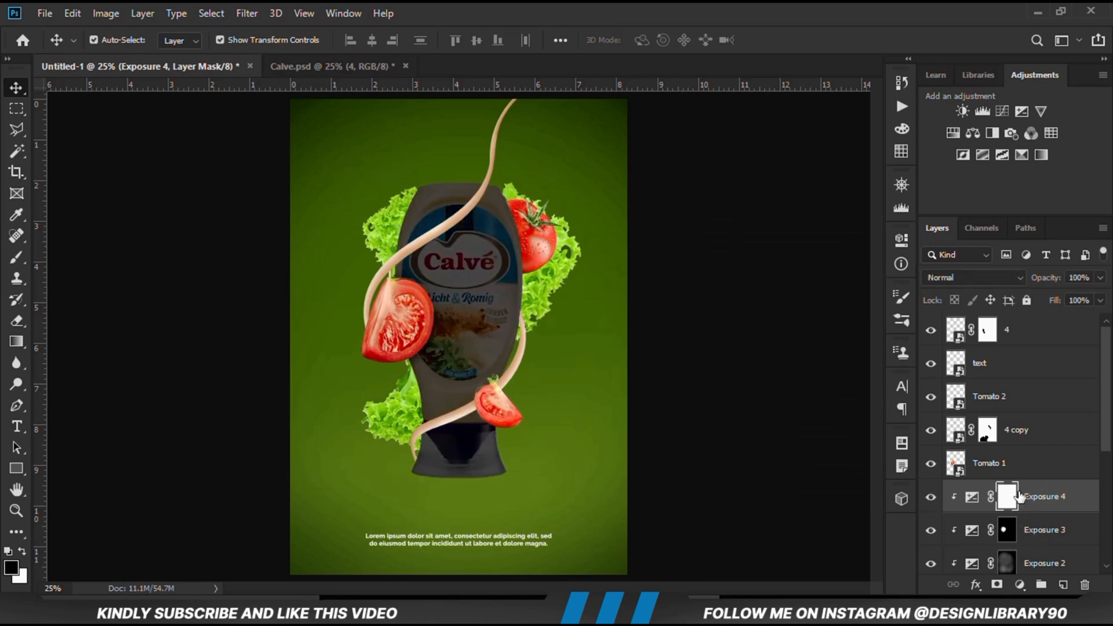
pyautogui.hotkey('ctrl', 'i')
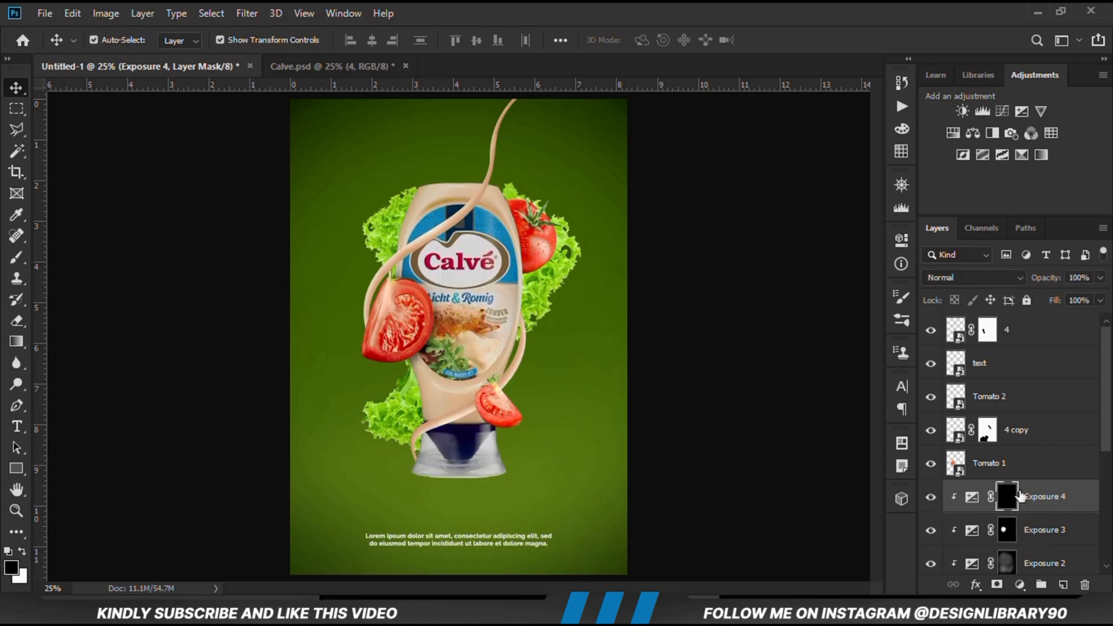
# Paint a shadow on the bottle behind the small tomato slice in the Exposure 4 mask, using a white 200 px brush at 43% opacity
pyautogui.rightClick(13, 258)
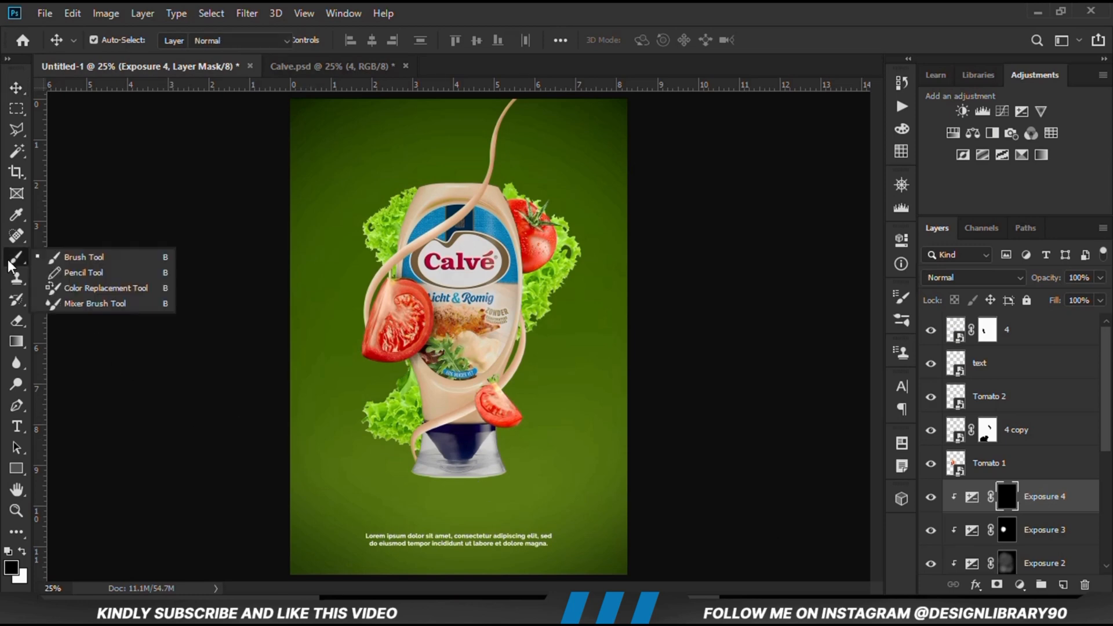
pyautogui.click(63, 258)
pyautogui.scroll(5, 488, 411)
pyautogui.scroll(1, 506, 397)
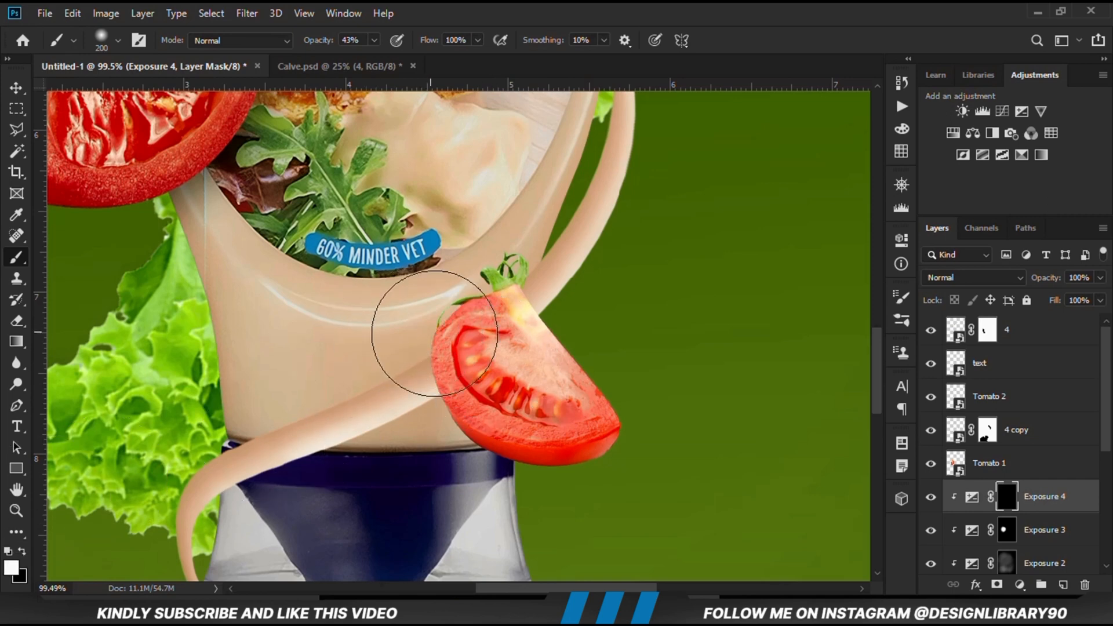
pyautogui.moveTo(510, 354)
pyautogui.mouseDown()
pyautogui.moveTo(497, 360)
pyautogui.moveTo(514, 390)
pyautogui.moveTo(498, 369)
pyautogui.mouseUp()
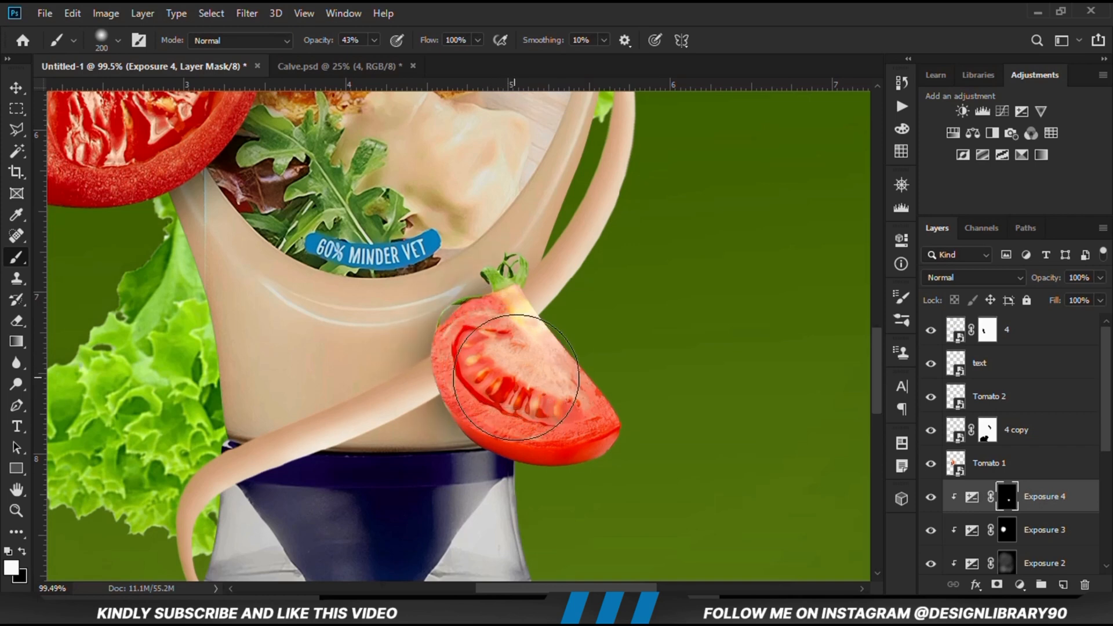
# Deepen the shadow along the small tomato slice's edge in the Exposure 4 mask, using white 45 px and 150 px brushes
pyautogui.press('[')
pyautogui.press('[')
pyautogui.press('[')
pyautogui.press('[')
pyautogui.press('[')
pyautogui.press('[')
pyautogui.press('[')
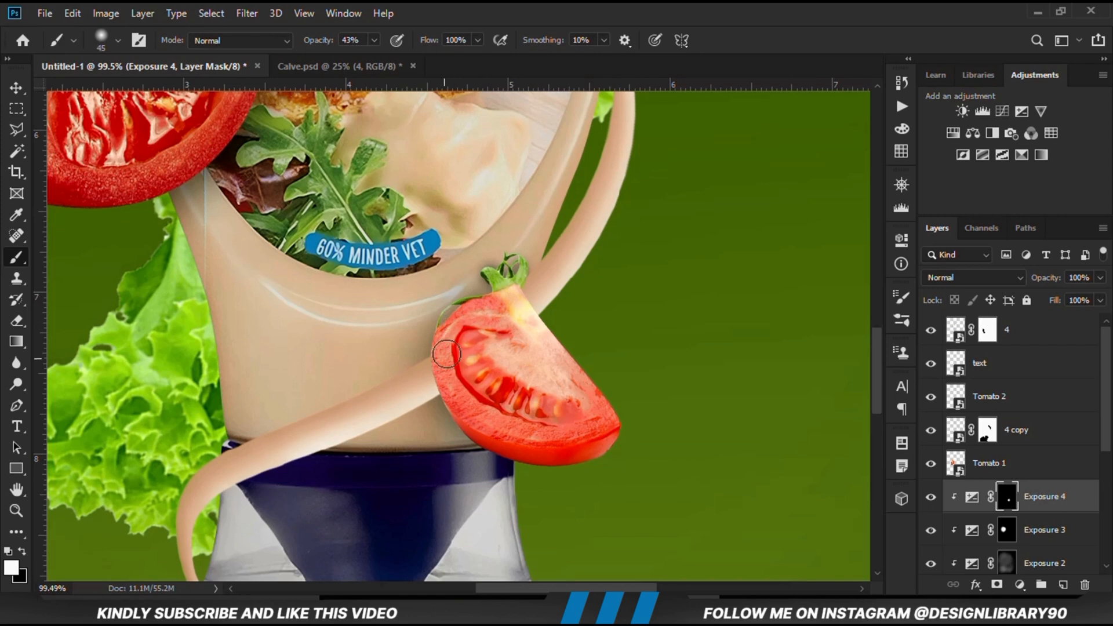
pyautogui.press(']')
pyautogui.press(']')
pyautogui.press(']')
pyautogui.press(']')
pyautogui.press(']')
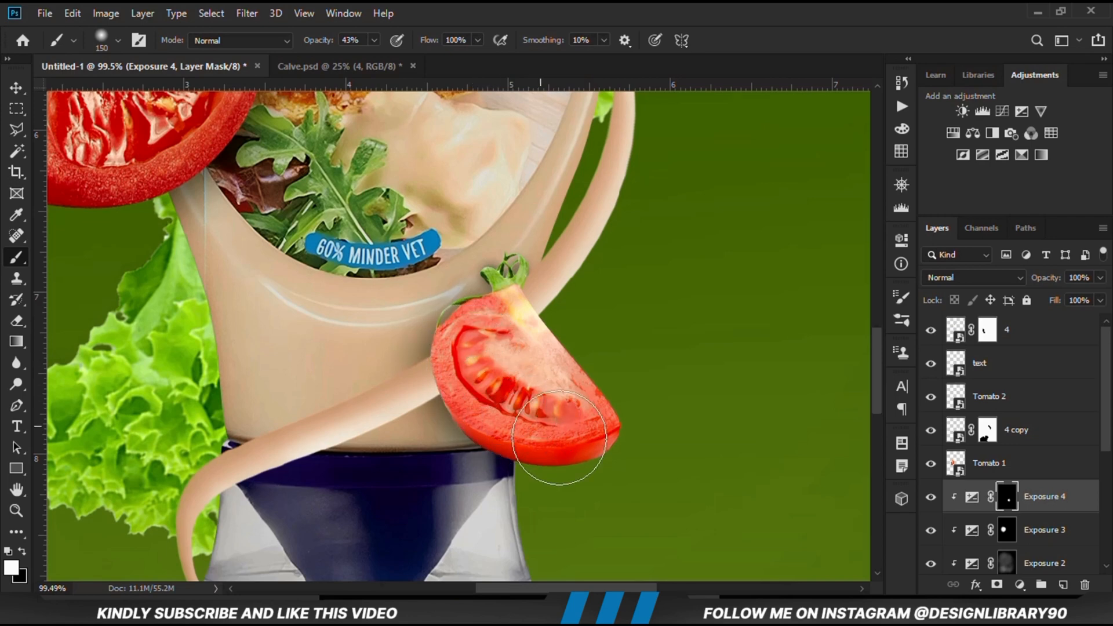
# Compare the bottle with and without the small slice's shadow and refine the Exposure 4 mask with a black 80 px brush
pyautogui.click(931, 498)
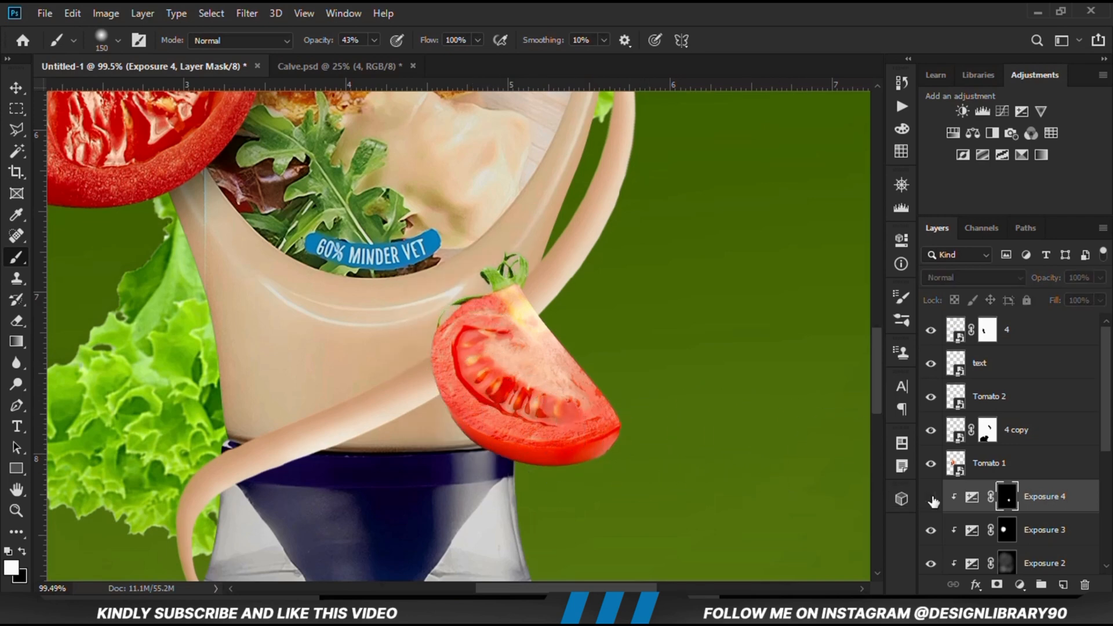
pyautogui.click(931, 497)
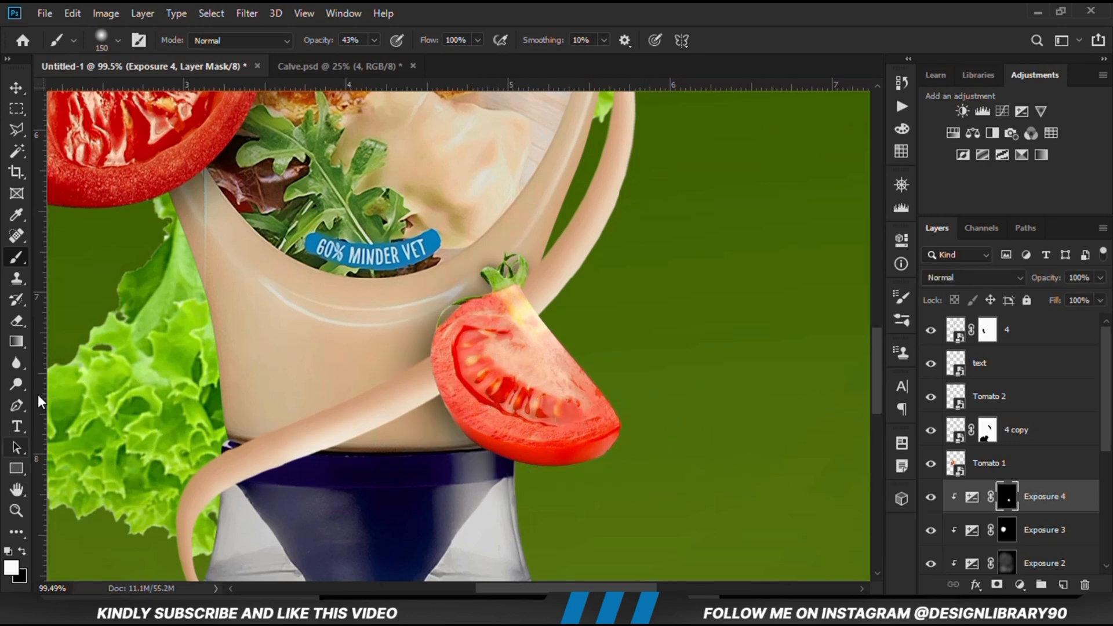
pyautogui.press('[')
pyautogui.press('[')
pyautogui.press('[')
pyautogui.press('[')
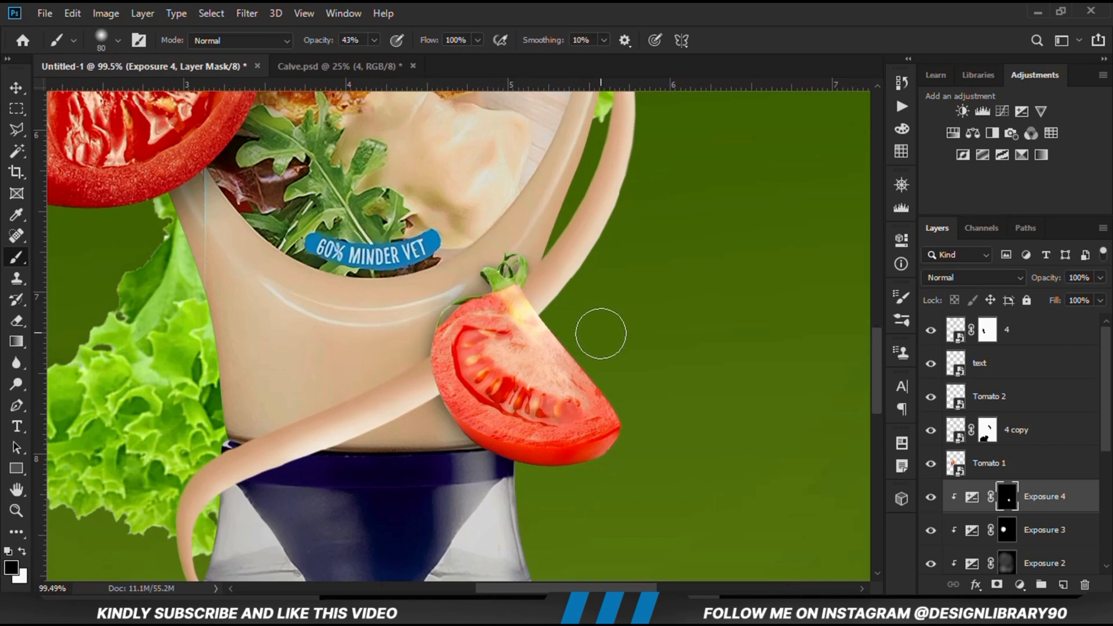
pyautogui.hotkey('ctrl', '0')
# Add an Exposure adjustment layer clipped to lettuce layer 3 behind the whole tomato, with Exposure set to -3.61
pyautogui.click(17, 88)
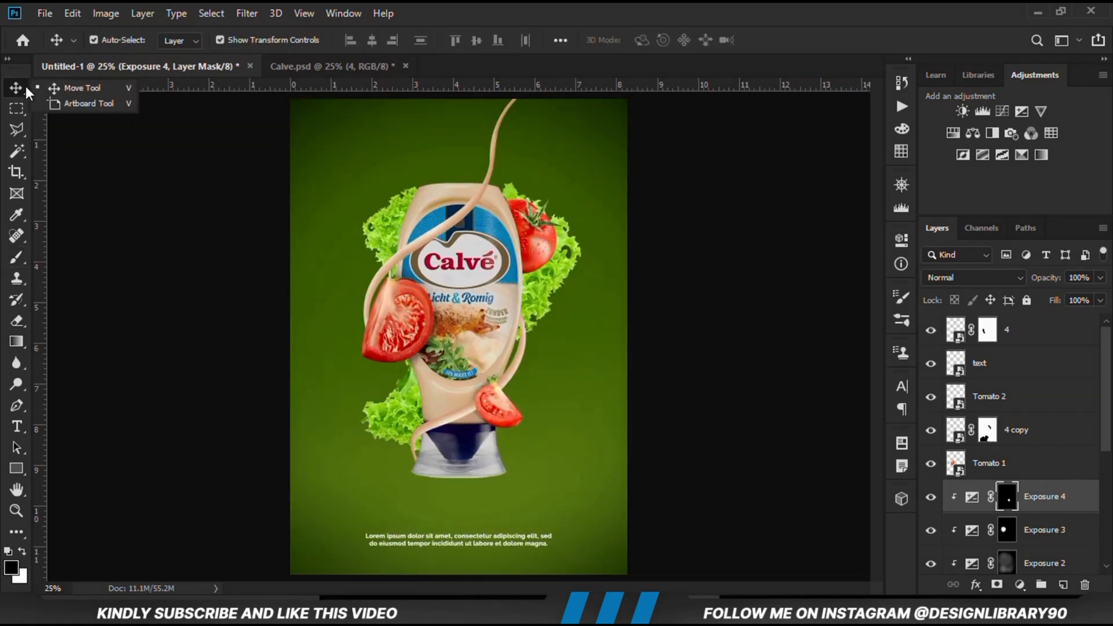
pyautogui.click(539, 247)
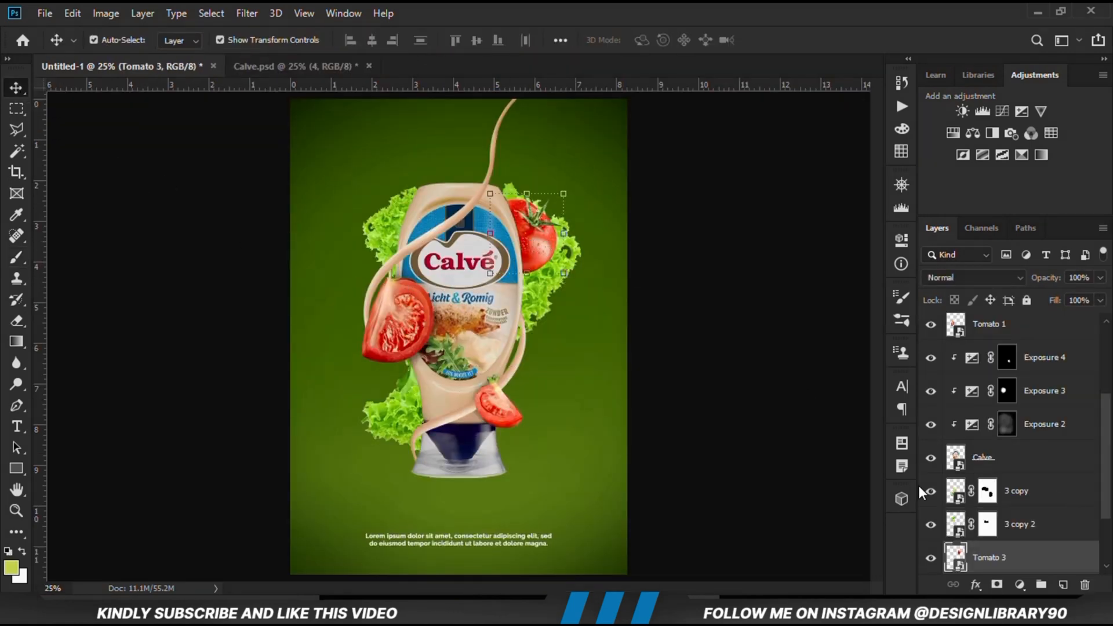
pyautogui.click(933, 560)
pyautogui.click(933, 560)
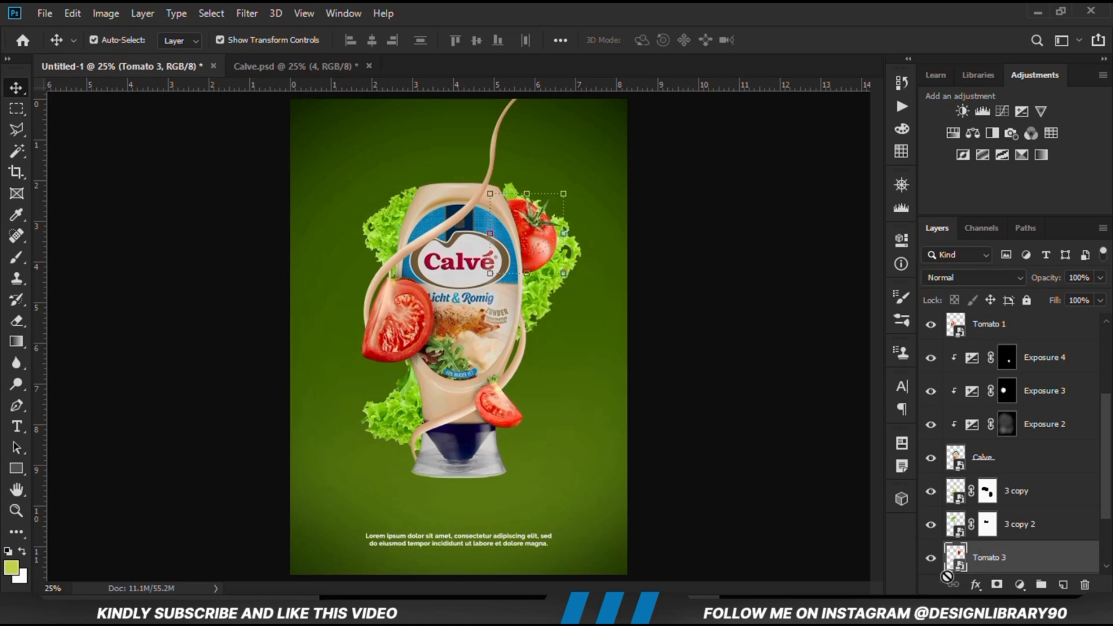
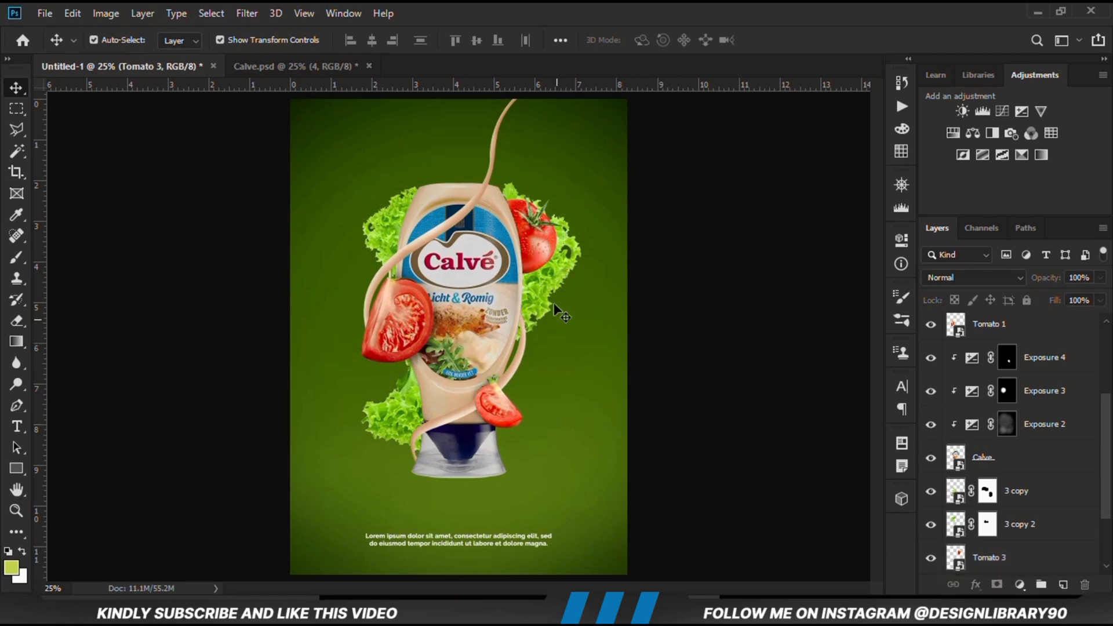
pyautogui.click(552, 270)
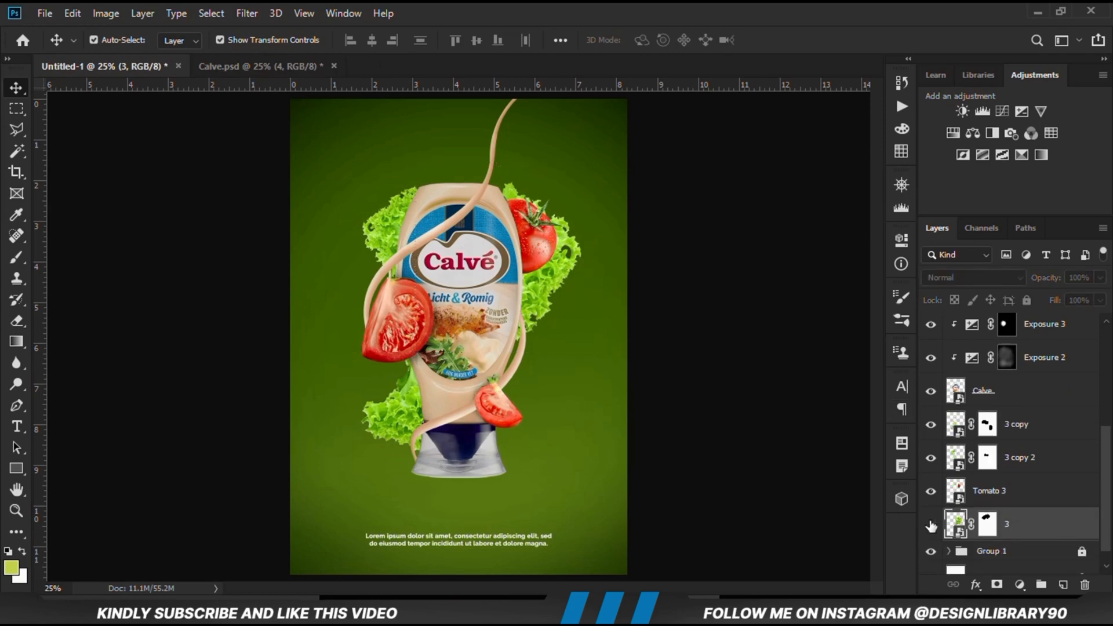
pyautogui.click(1019, 584)
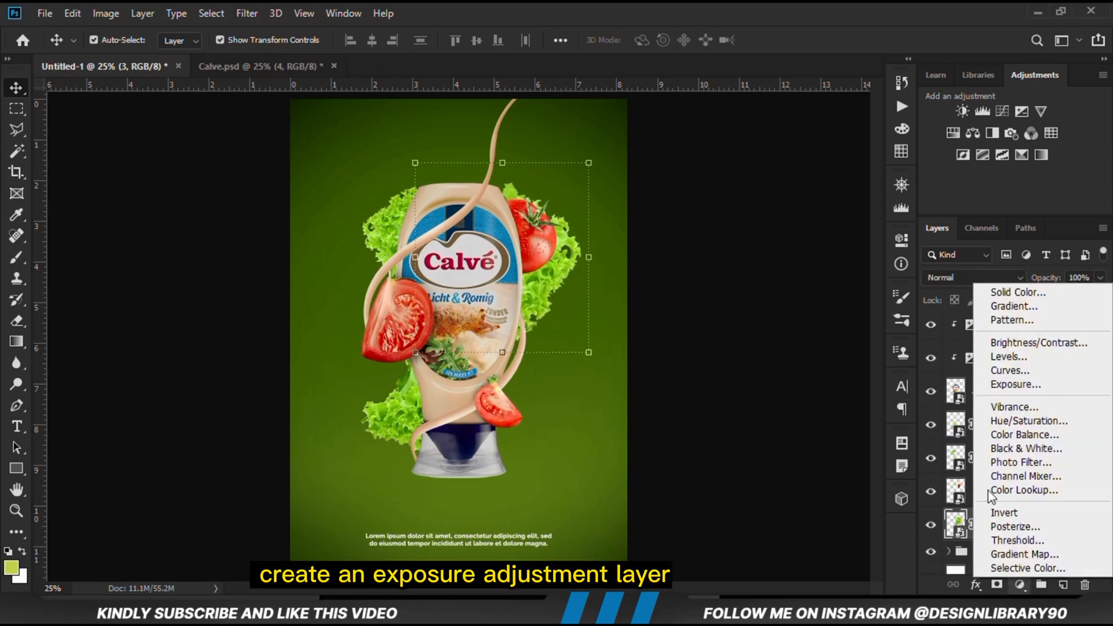
pyautogui.click(1002, 384)
pyautogui.click(760, 509)
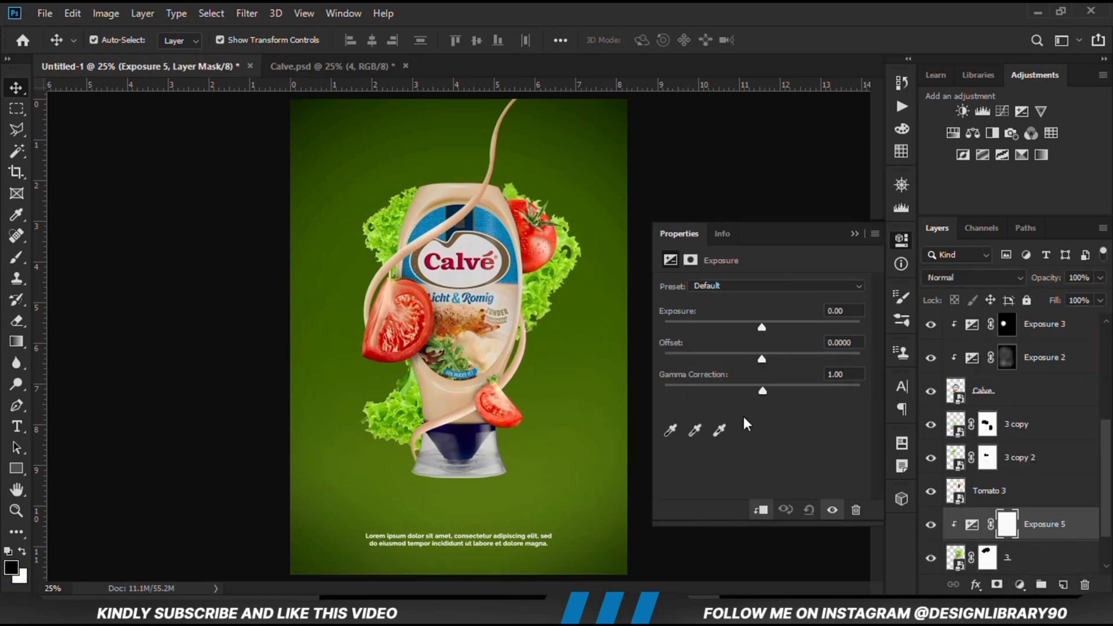
pyautogui.moveTo(762, 327); pyautogui.dragTo(709, 313)
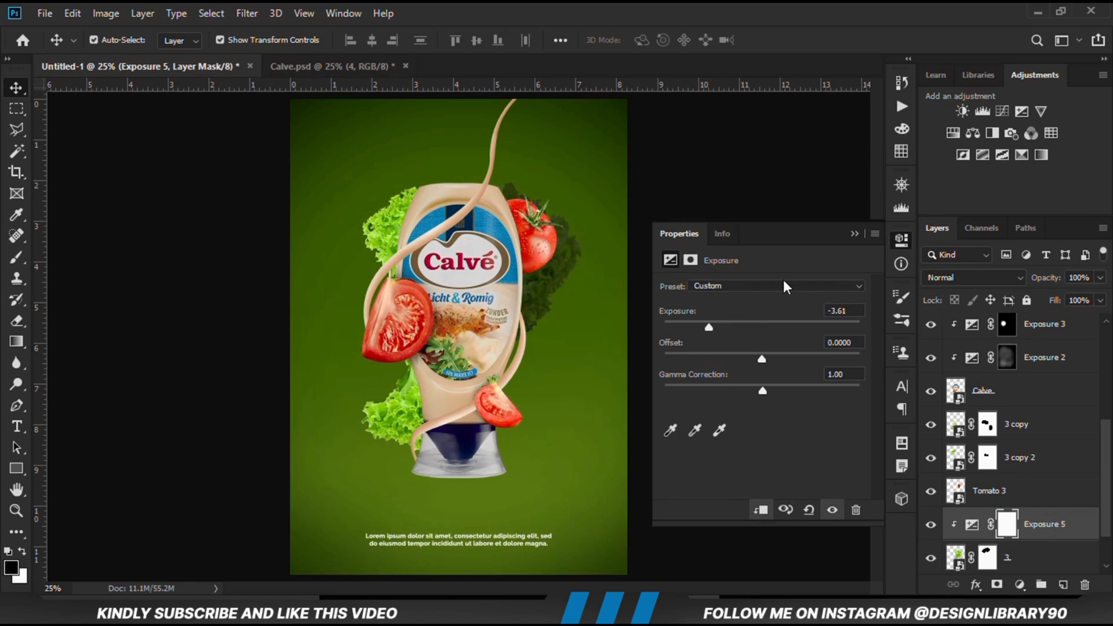
pyautogui.click(855, 234)
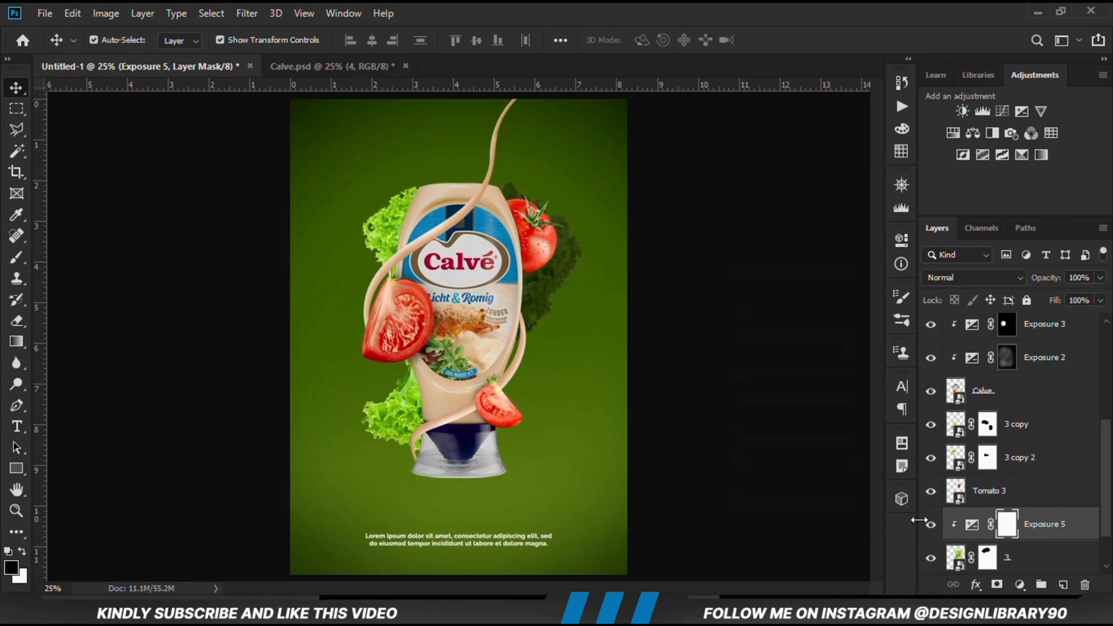
# Compare the lettuce with and without the Exposure 5 darkening and invert that layer's mask to black
pyautogui.click(930, 524)
pyautogui.click(930, 524)
pyautogui.hotkey('ctrl', 'i')
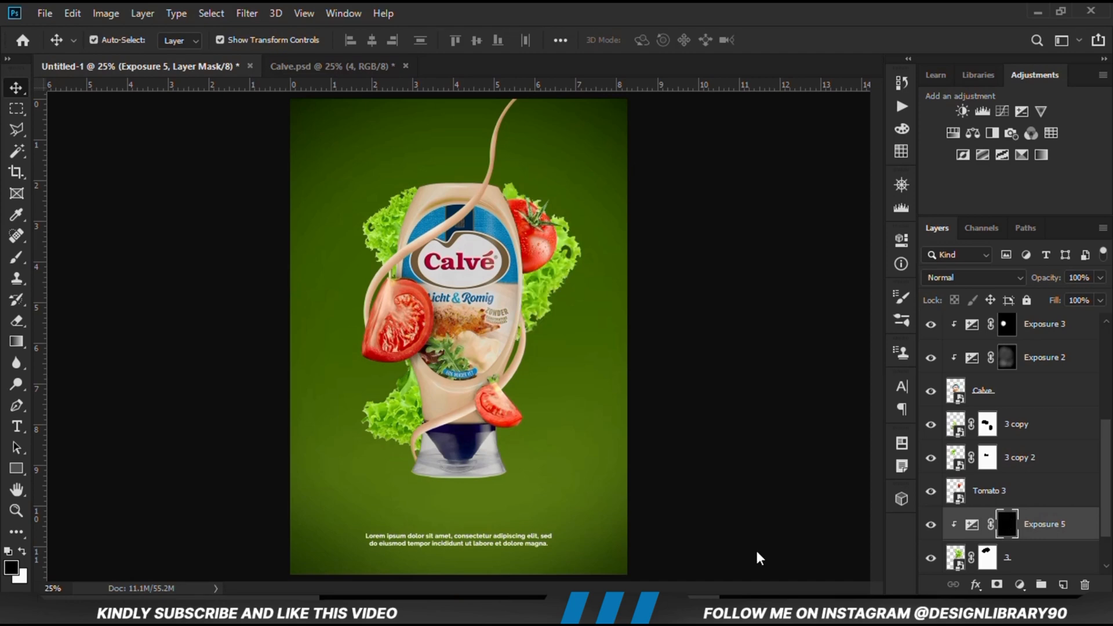
# Paint a shadow on the lettuce beside the bottle and whole tomato in the Exposure 5 mask, using a white 500 px brush at 43% opacity
pyautogui.moveTo(16, 256); pyautogui.dragTo(64, 258)
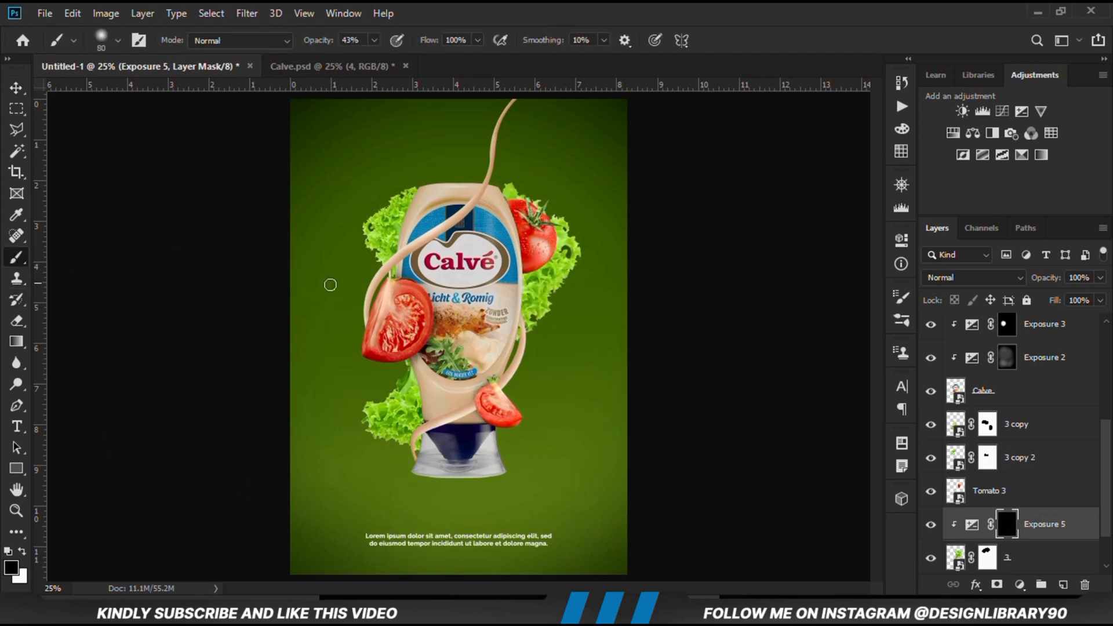
pyautogui.press(']')
pyautogui.press(']')
pyautogui.press(']')
pyautogui.press(']')
pyautogui.press(']')
pyautogui.press(']')
pyautogui.press(']')
pyautogui.press(']')
pyautogui.press(']')
pyautogui.press(']')
pyautogui.press(']')
pyautogui.press(']')
pyautogui.press('[')
pyautogui.press('[')
pyautogui.press('[')
pyautogui.click(22, 551)
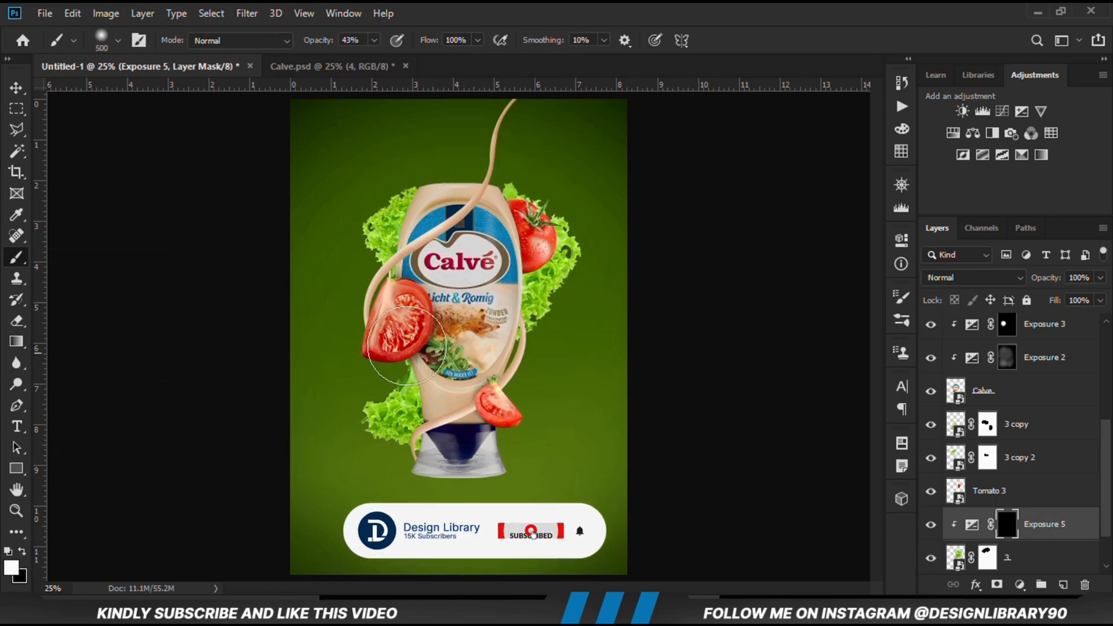
pyautogui.click(488, 286)
pyautogui.click(488, 273)
pyautogui.click(479, 241)
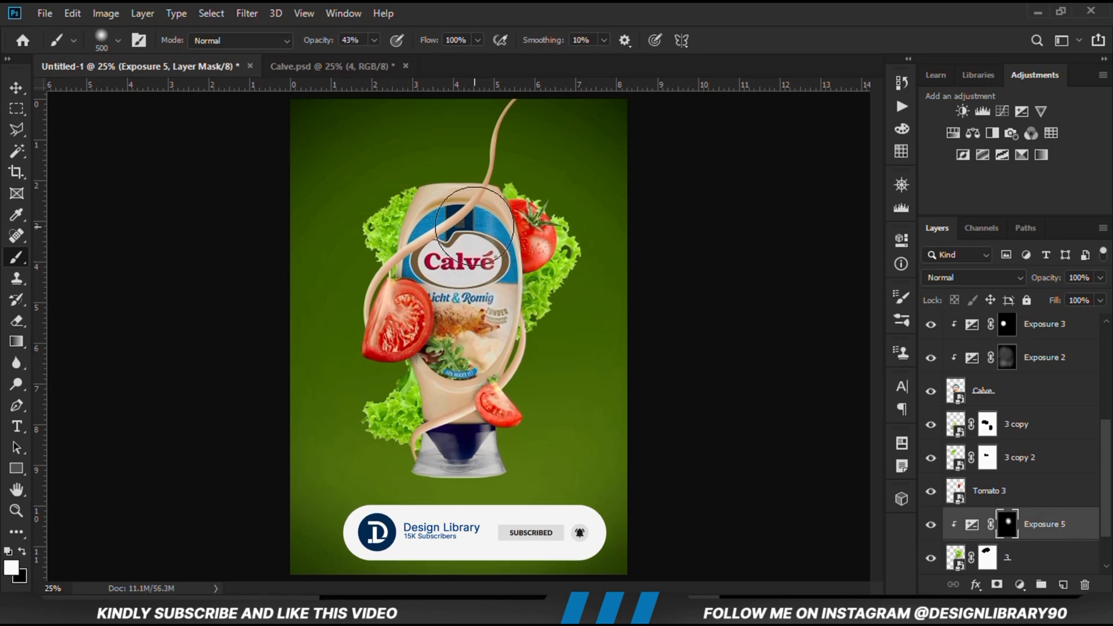
pyautogui.click(477, 240)
pyautogui.click(484, 214)
pyautogui.click(490, 307)
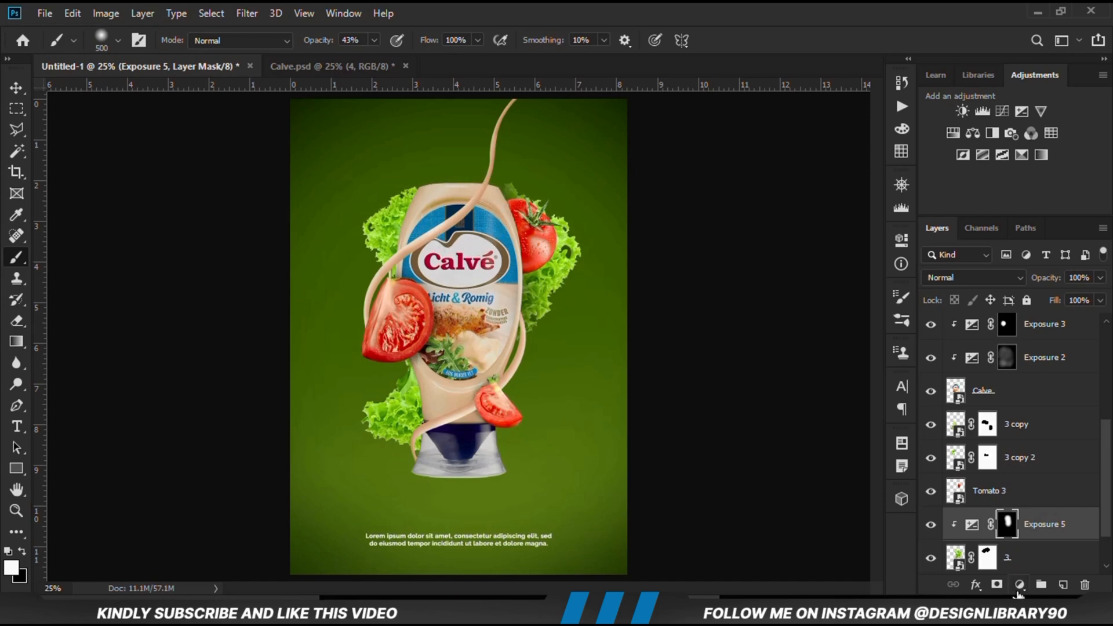
# Add an Exposure adjustment layer above Exposure 5, clipped to the lettuce, with Exposure set to -2.78
pyautogui.click(1018, 590)
pyautogui.click(1032, 394)
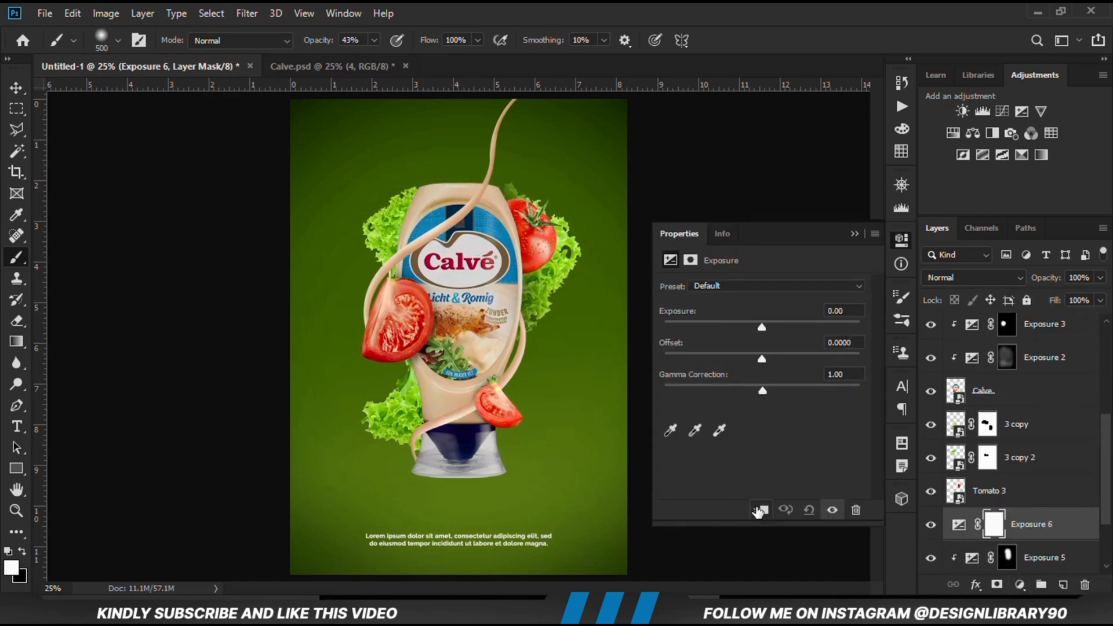
pyautogui.click(760, 510)
pyautogui.moveTo(762, 327); pyautogui.dragTo(721, 327)
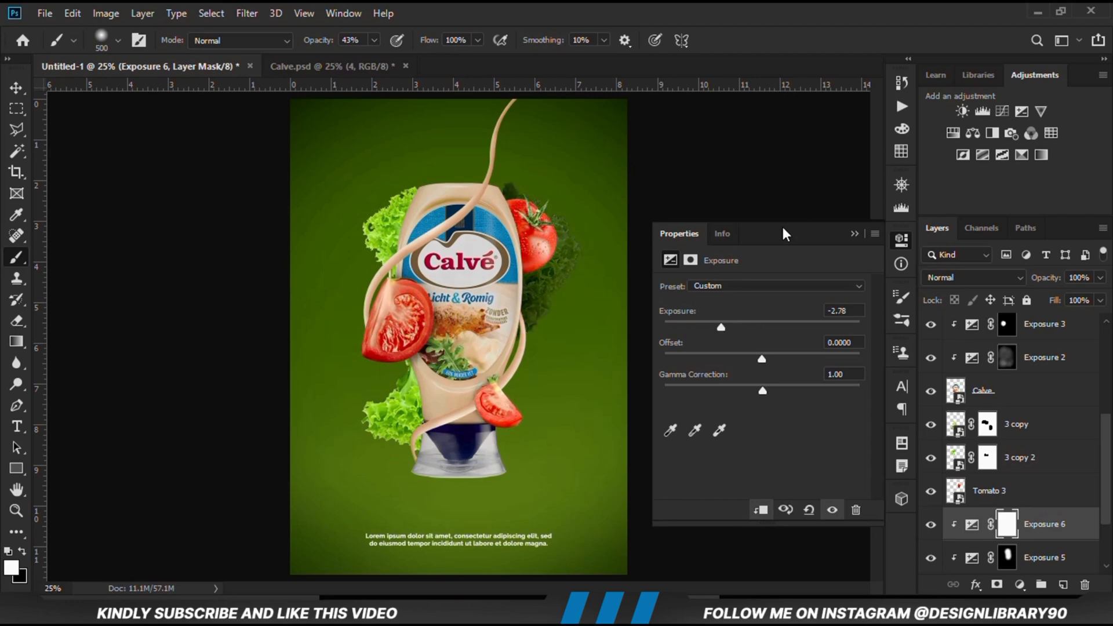
pyautogui.click(852, 233)
# Invert the Exposure 6 mask to black and paint faint shading over the lettuce around the whole tomato with a white 500 px brush at 6% opacity
pyautogui.hotkey('ctrl', 'i')
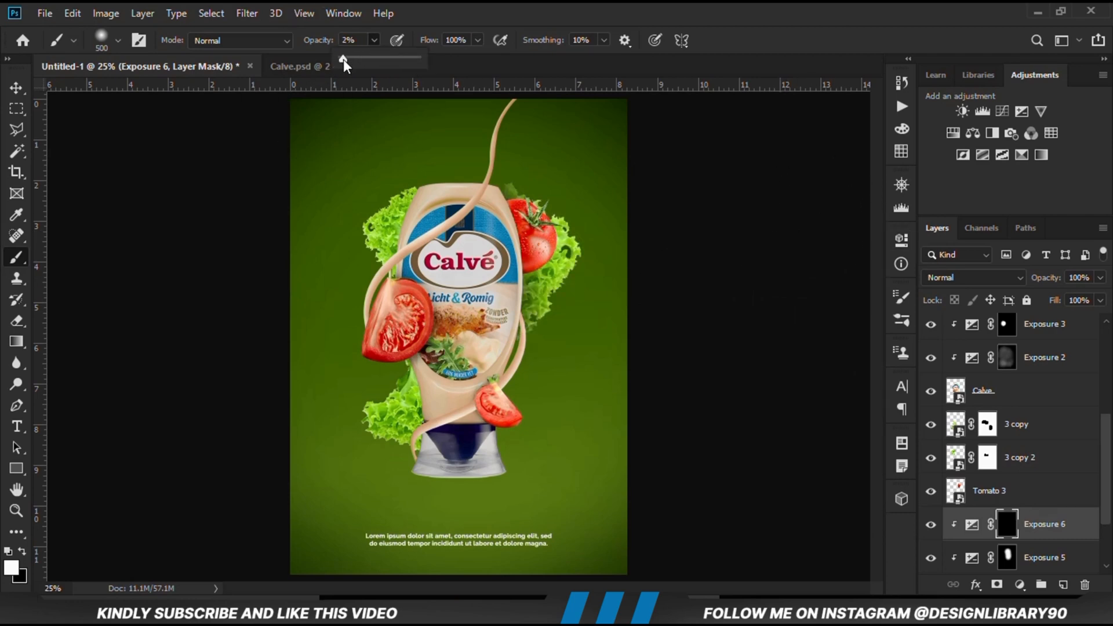
pyautogui.moveTo(345, 59); pyautogui.dragTo(348, 59)
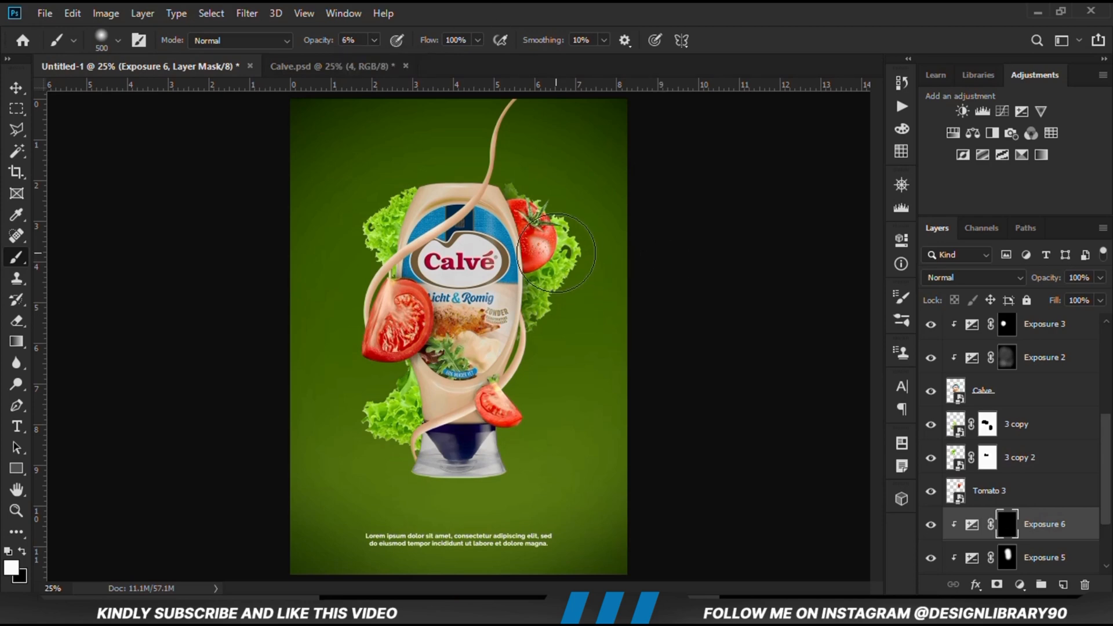
pyautogui.moveTo(557, 234); pyautogui.dragTo(516, 174)
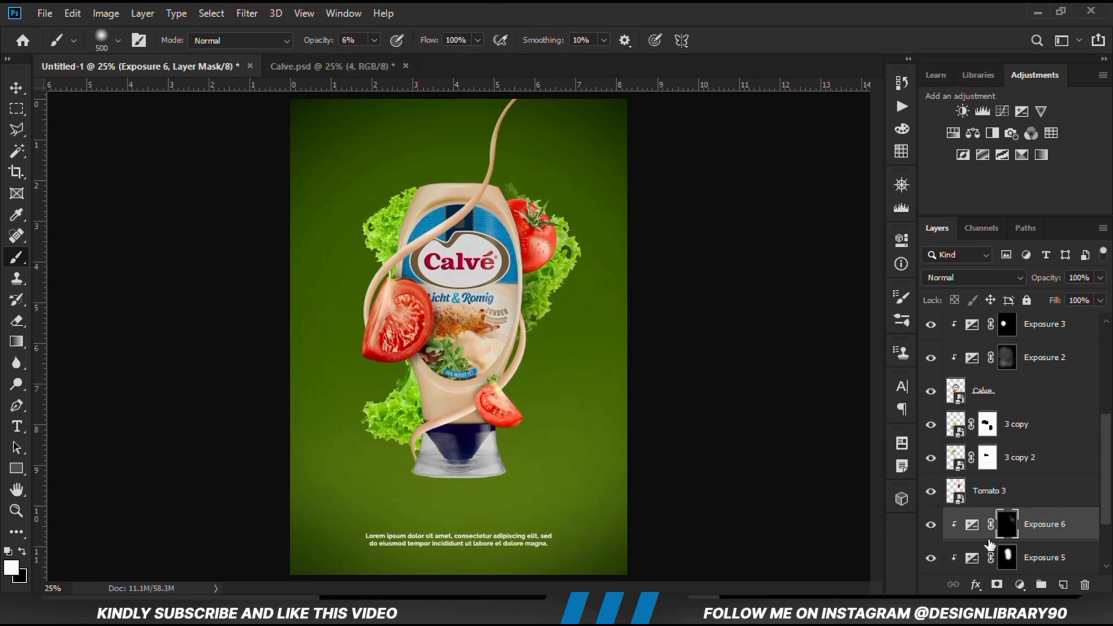
pyautogui.click(930, 527)
pyautogui.click(930, 527)
# Add an Exposure adjustment layer above Exposure 6, clipped to the lettuce, with Exposure set to -3.22, and invert its mask to black
pyautogui.click(1018, 585)
pyautogui.click(993, 391)
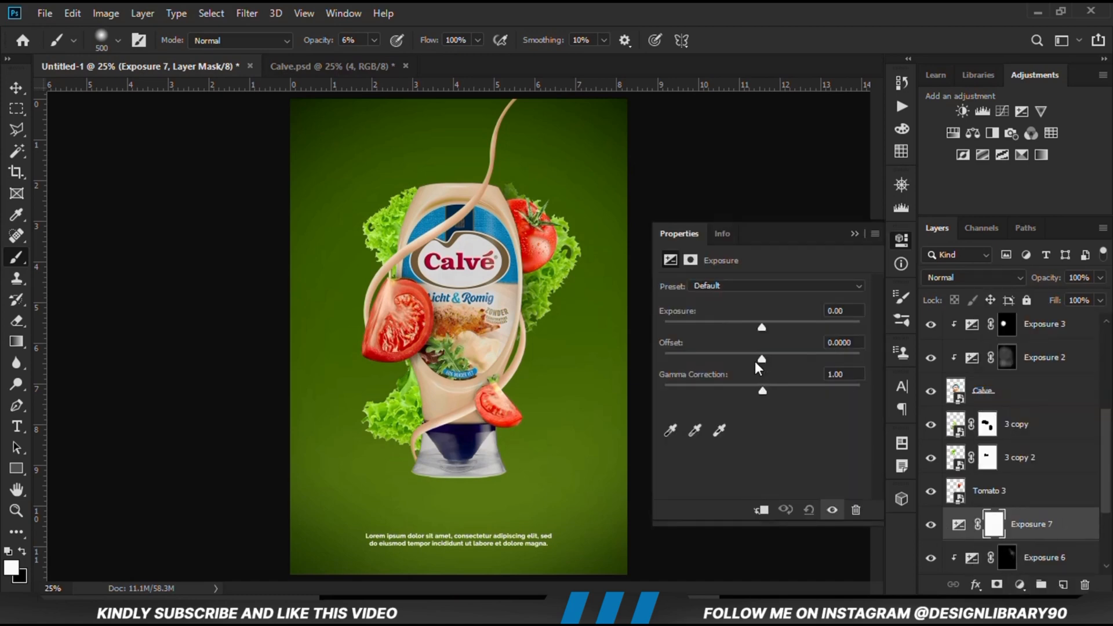
pyautogui.click(760, 510)
pyautogui.click(725, 325)
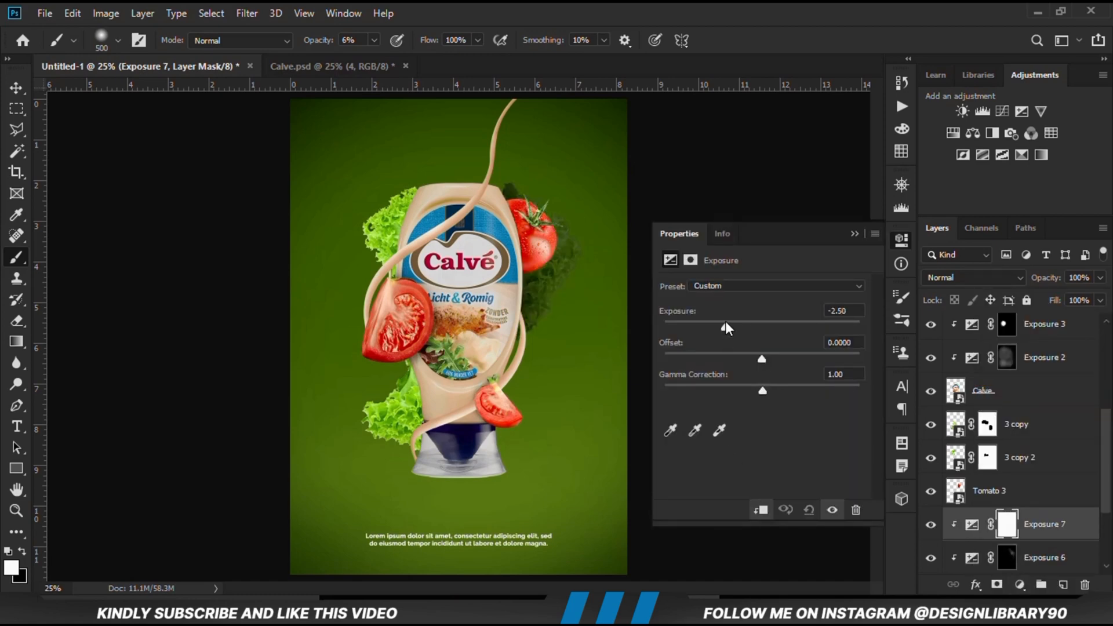
pyautogui.moveTo(726, 323); pyautogui.dragTo(715, 322)
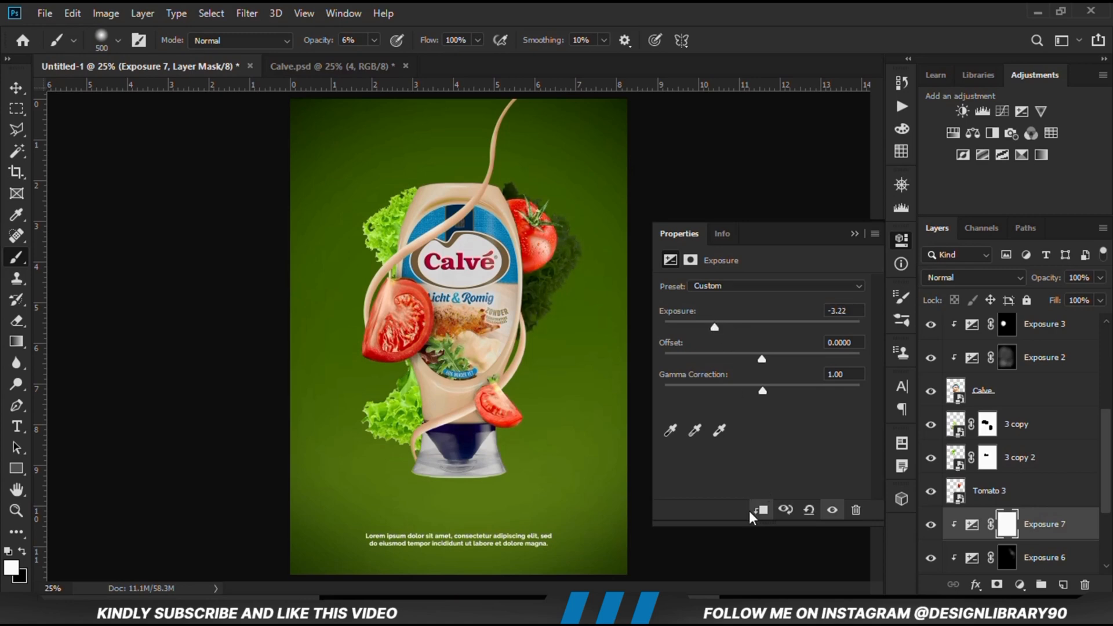
pyautogui.click(855, 233)
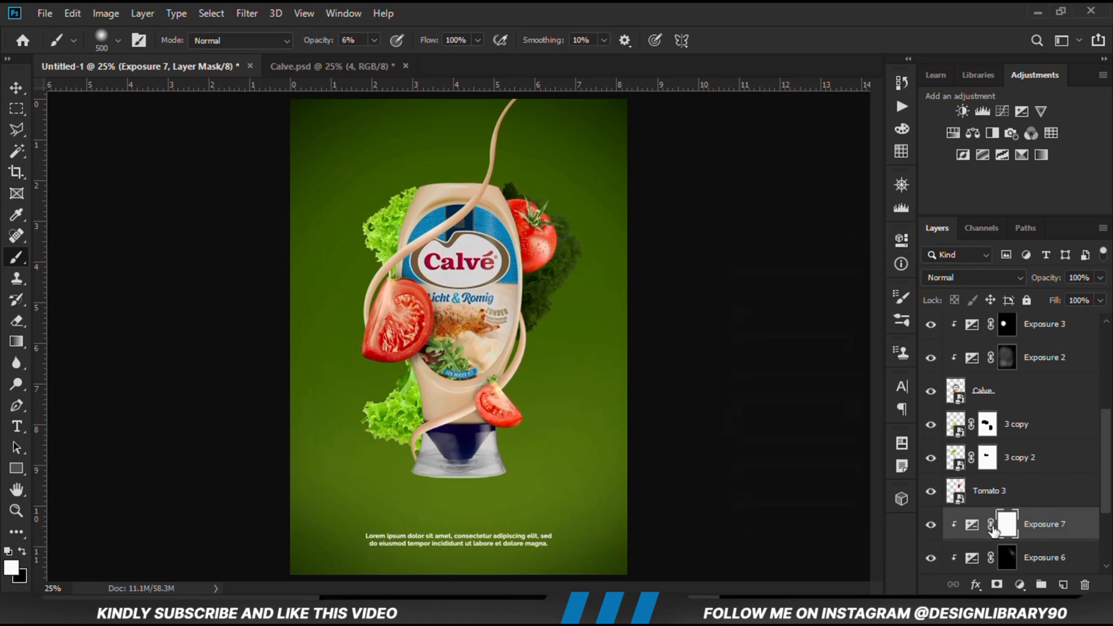
pyautogui.hotkey('ctrl', 'i')
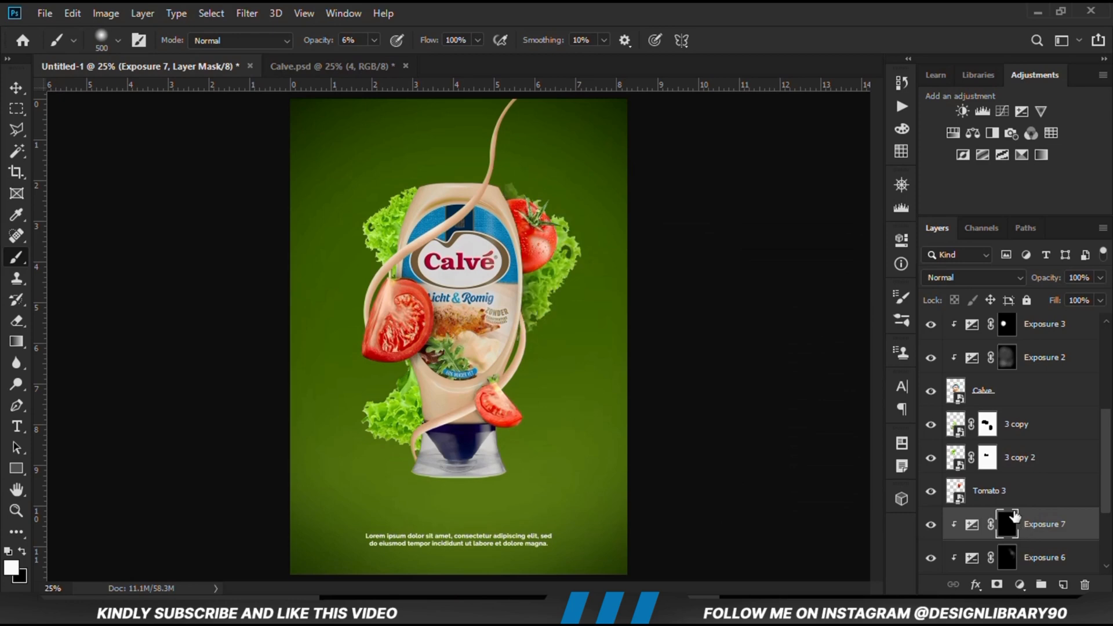
pyautogui.scroll(3, 519, 242)
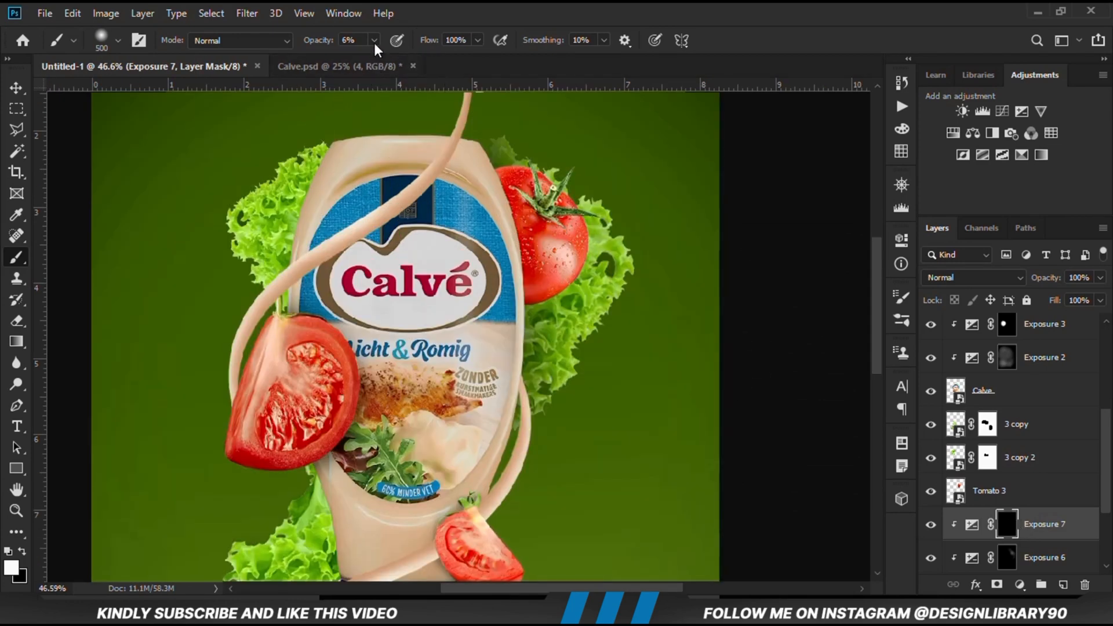
# Paint a shadow beside the whole tomato in the Exposure 7 mask with a white 300 px brush at 28% opacity, and lower the layer's opacity to about 79%
pyautogui.click(374, 42)
pyautogui.moveTo(378, 57); pyautogui.dragTo(381, 57)
pyautogui.press('[')
pyautogui.press('[')
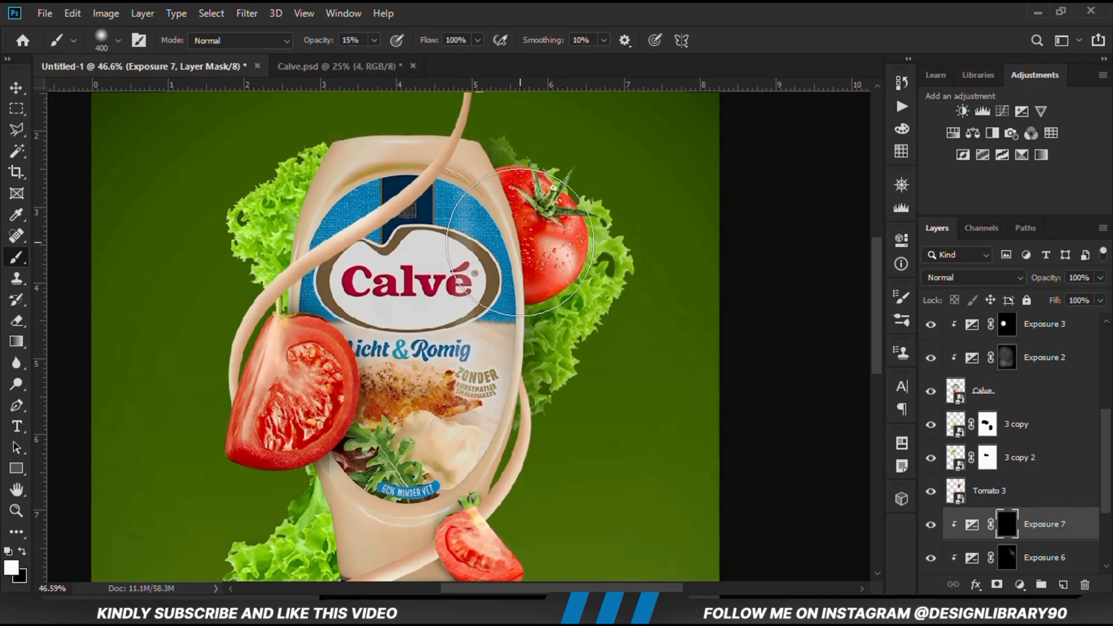
pyautogui.click(385, 60)
pyautogui.moveTo(528, 266)
pyautogui.mouseDown()
pyautogui.moveTo(539, 264)
pyautogui.moveTo(541, 219)
pyautogui.moveTo(522, 256)
pyautogui.mouseUp()
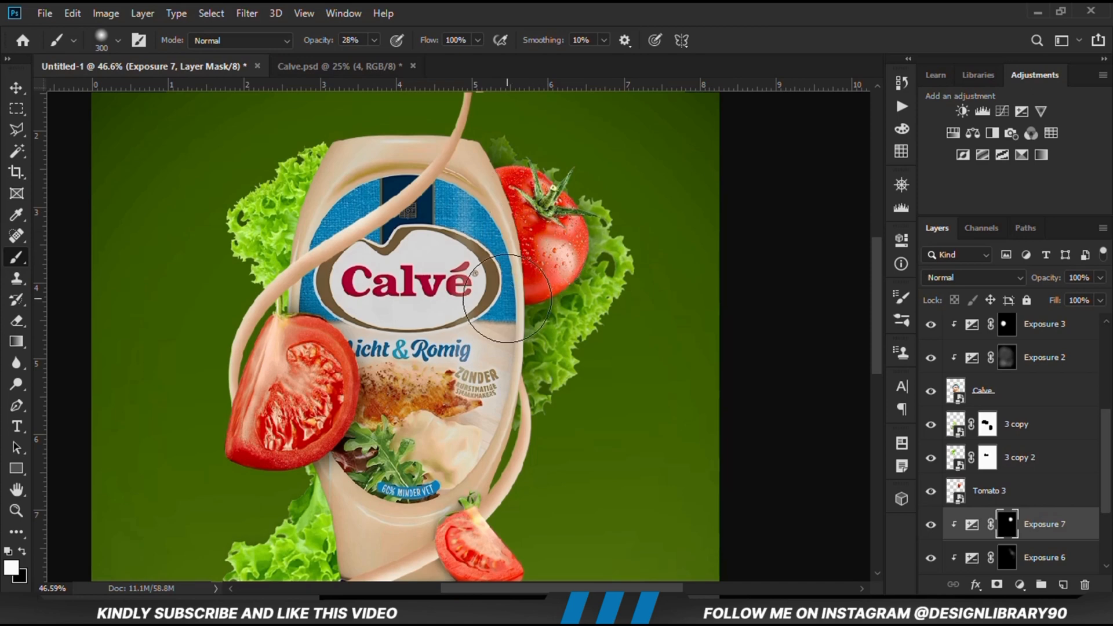
pyautogui.hotkey('ctrl', '-')
pyautogui.hotkey('ctrl', '-')
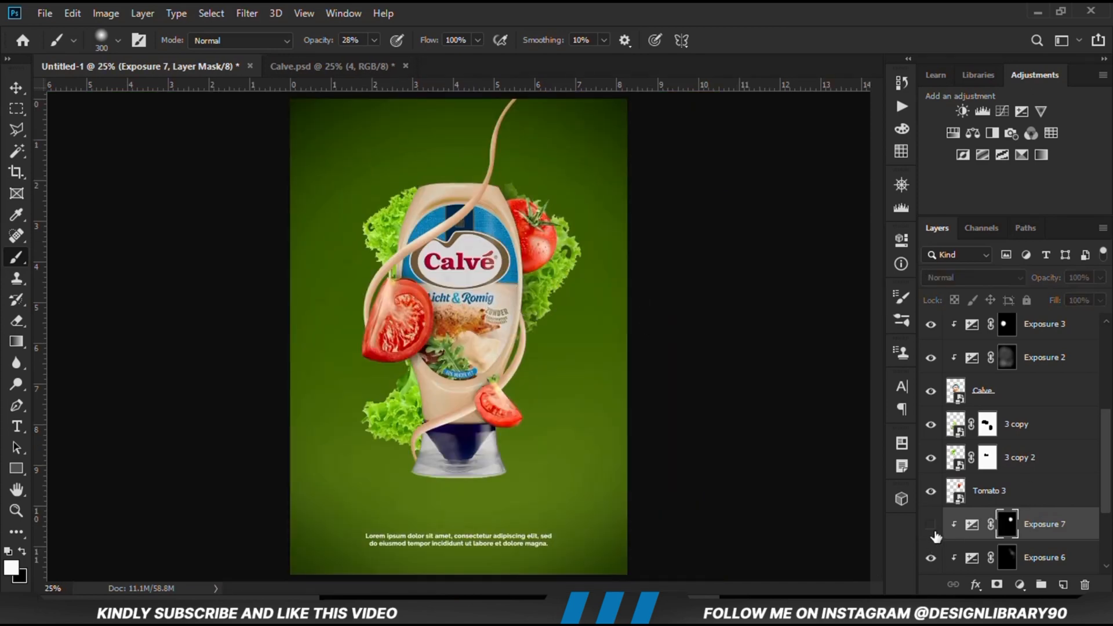
pyautogui.click(1102, 300)
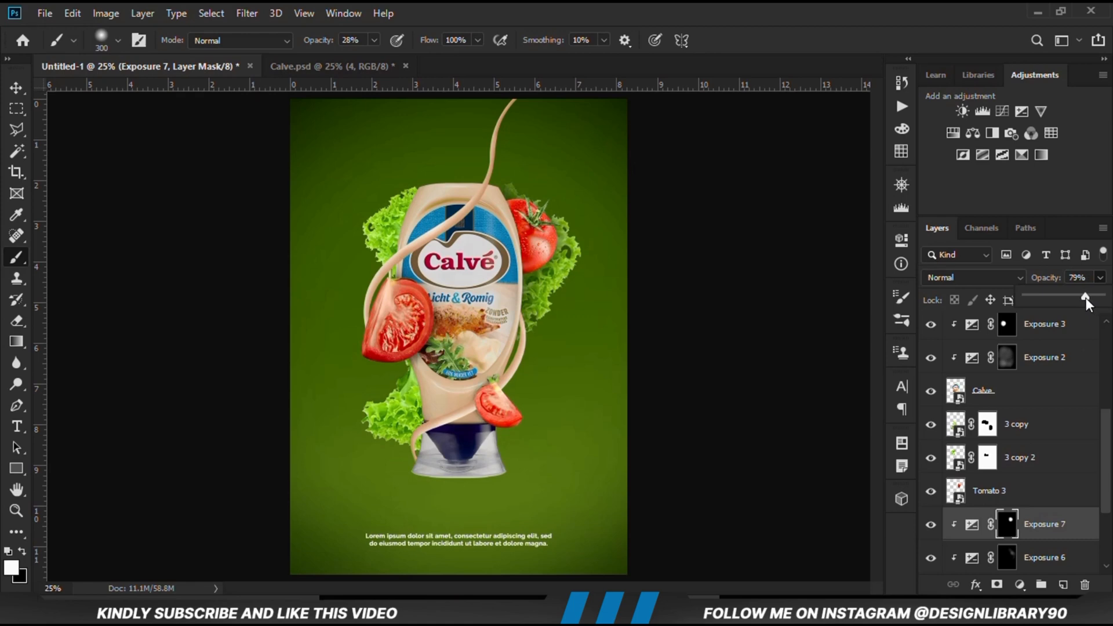
# Add a strongly darkening Exposure adjustment layer clipped to the upper-left lettuce, 3 copy 2, and invert its mask to black
pyautogui.click(12, 85)
pyautogui.click(386, 231)
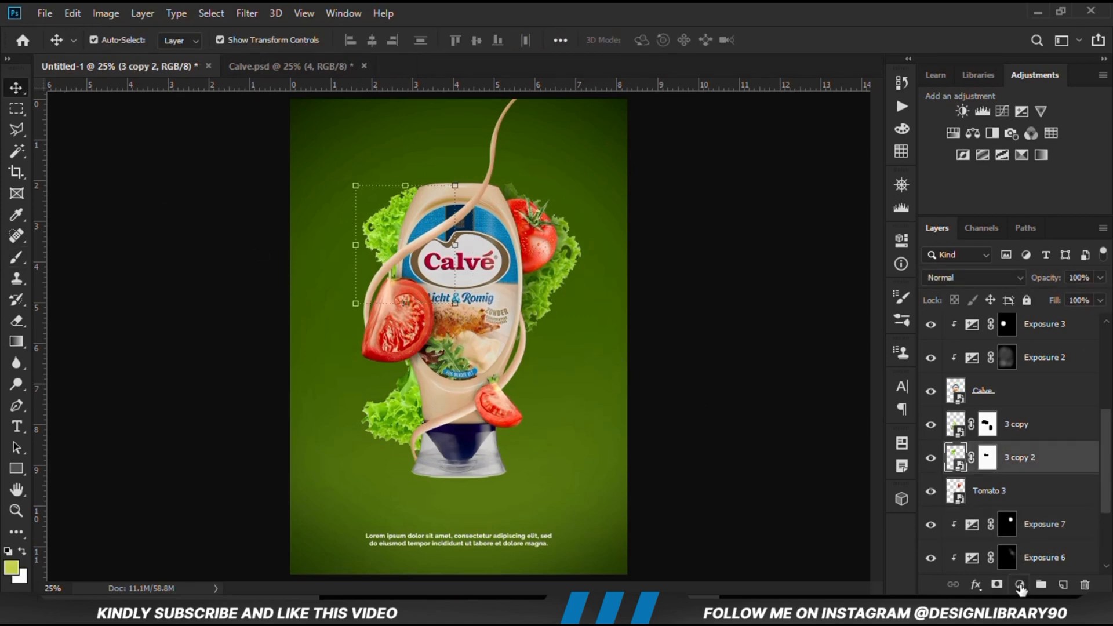
pyautogui.click(930, 458)
pyautogui.click(1019, 584)
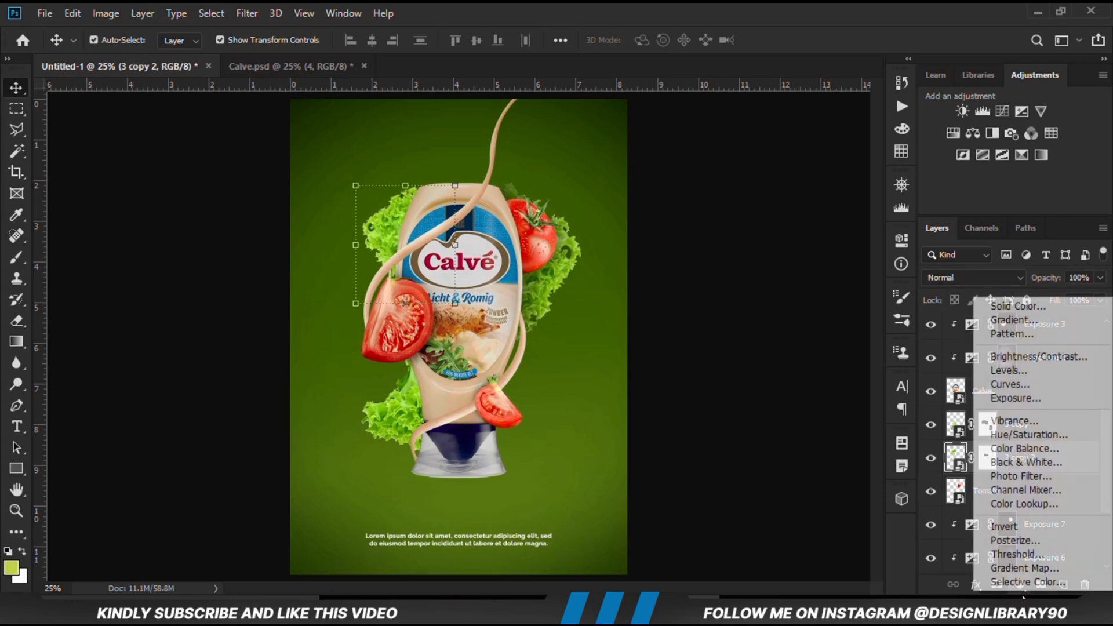
pyautogui.click(1014, 399)
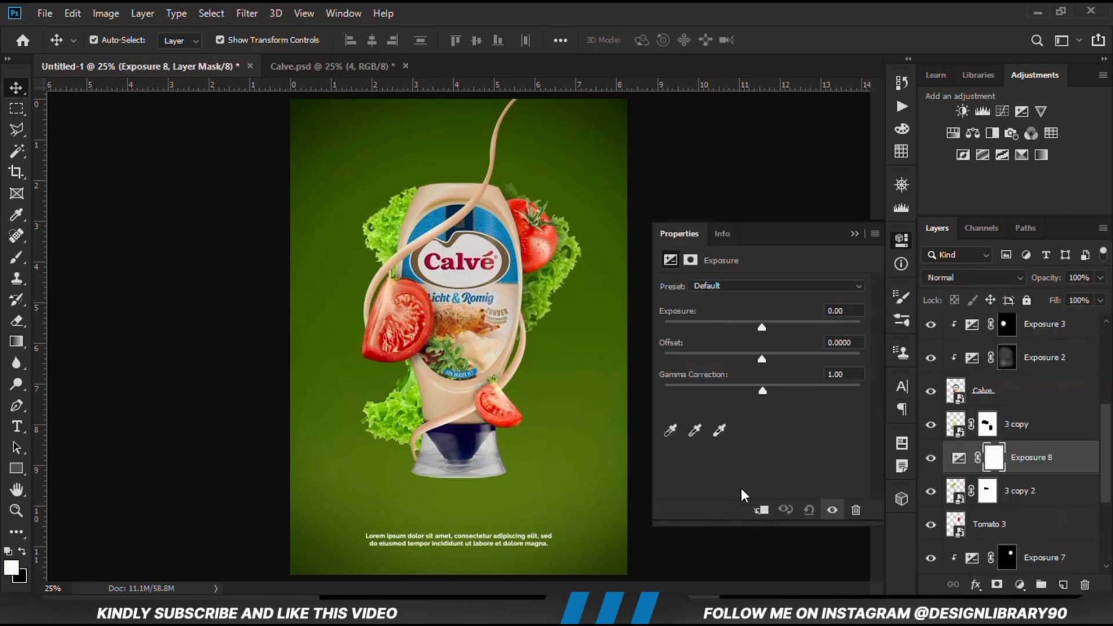
pyautogui.click(762, 511)
pyautogui.moveTo(735, 327); pyautogui.dragTo(713, 329)
pyautogui.click(855, 234)
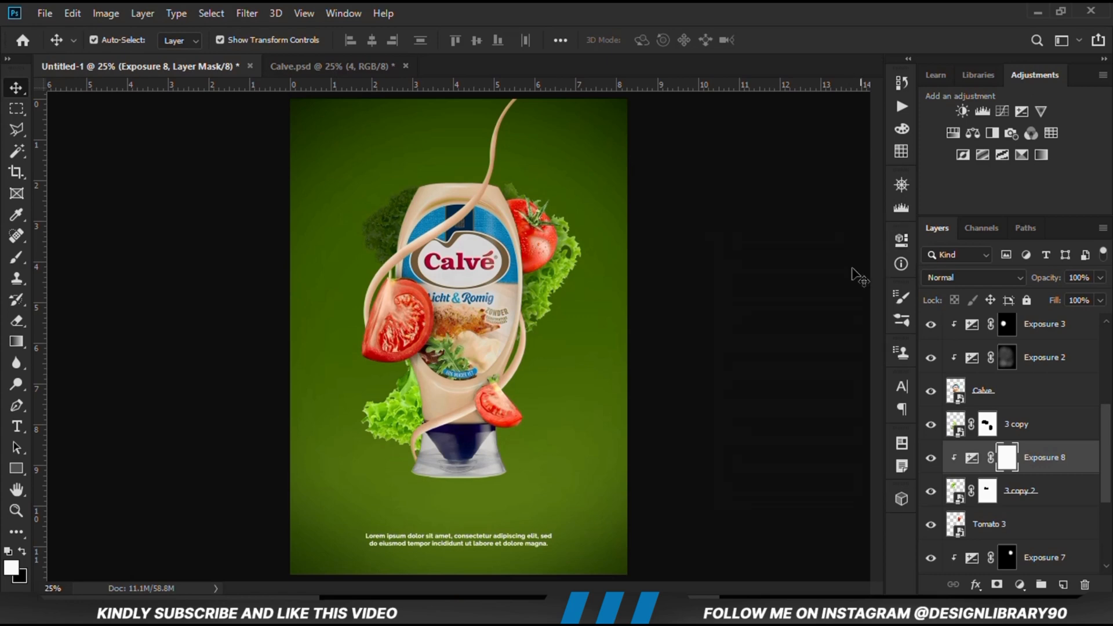
pyautogui.hotkey('ctrl', 'i')
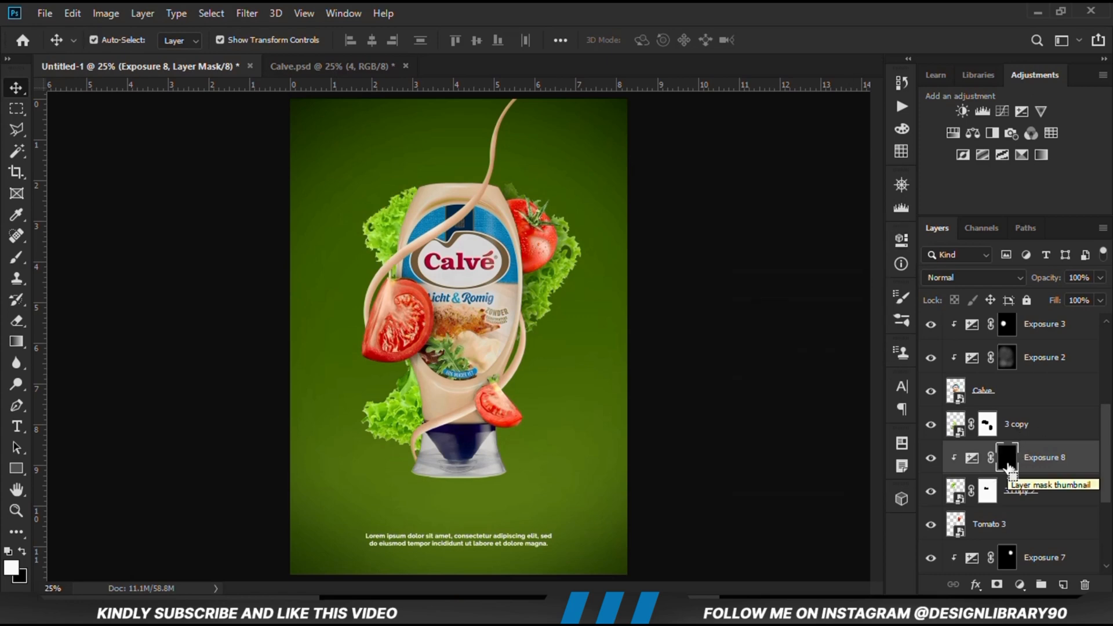
# Paint a shadow on the upper-left lettuce along the bottle in the Exposure 8 mask, using a white 300 px brush at 28% and 34% opacity
pyautogui.rightClick(20, 264)
pyautogui.click(81, 258)
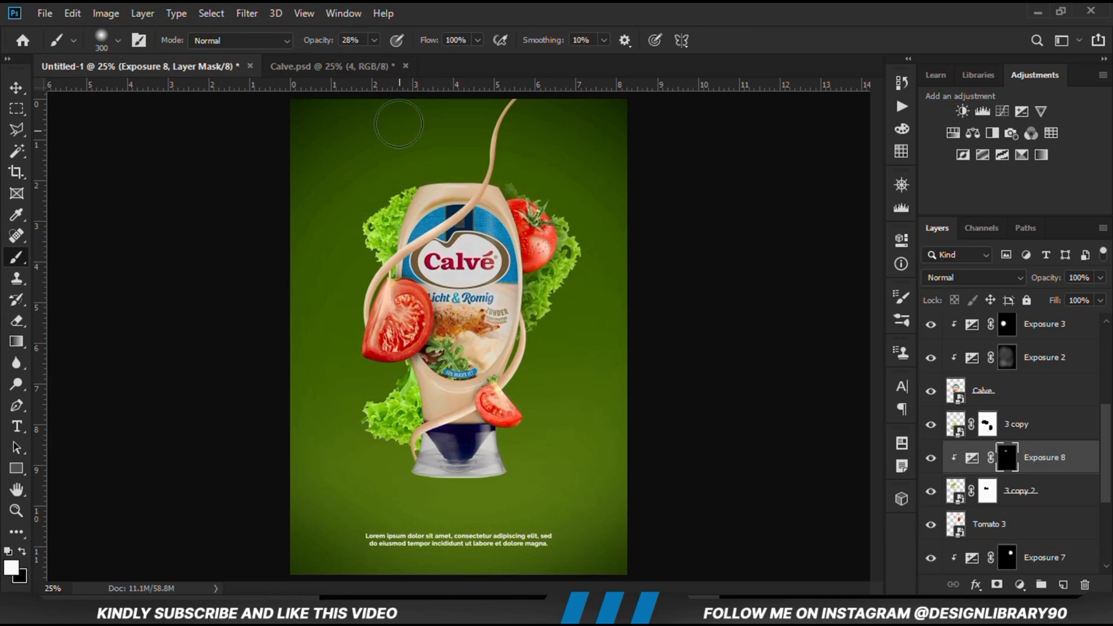
pyautogui.click(382, 69)
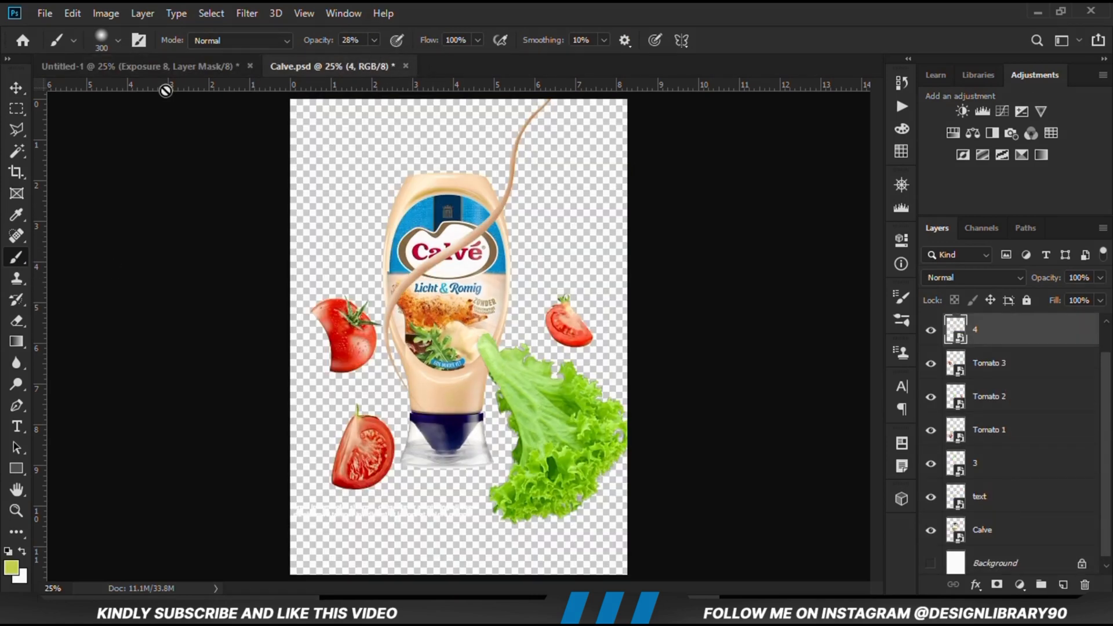
pyautogui.click(183, 65)
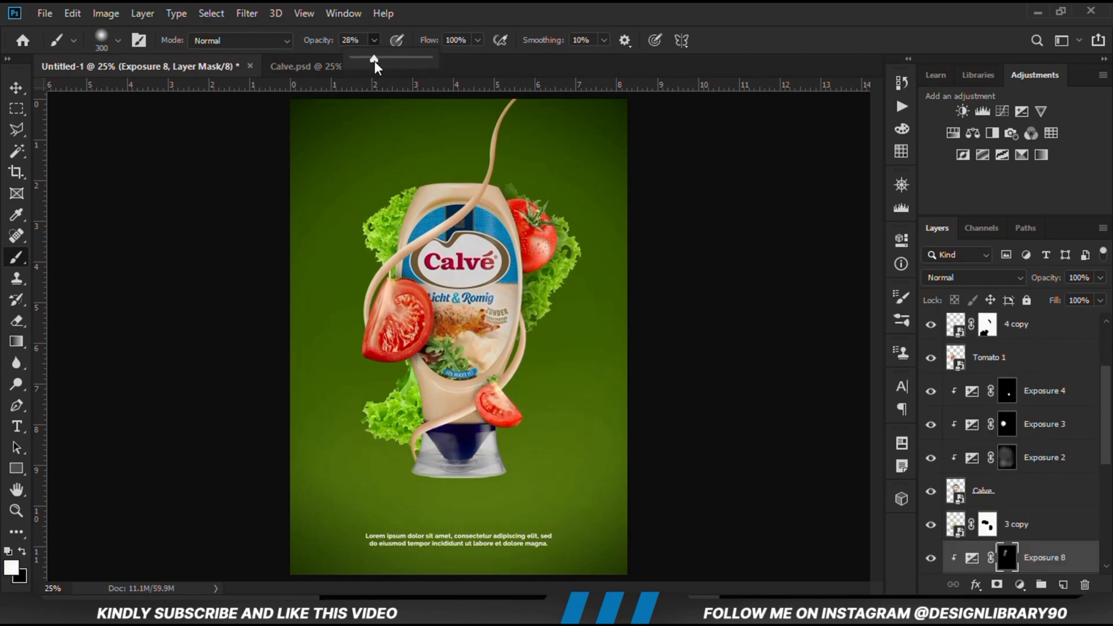
pyautogui.moveTo(374, 61); pyautogui.dragTo(378, 44)
pyautogui.moveTo(424, 209)
pyautogui.mouseDown()
pyautogui.moveTo(404, 251)
pyautogui.moveTo(410, 279)
pyautogui.mouseUp()
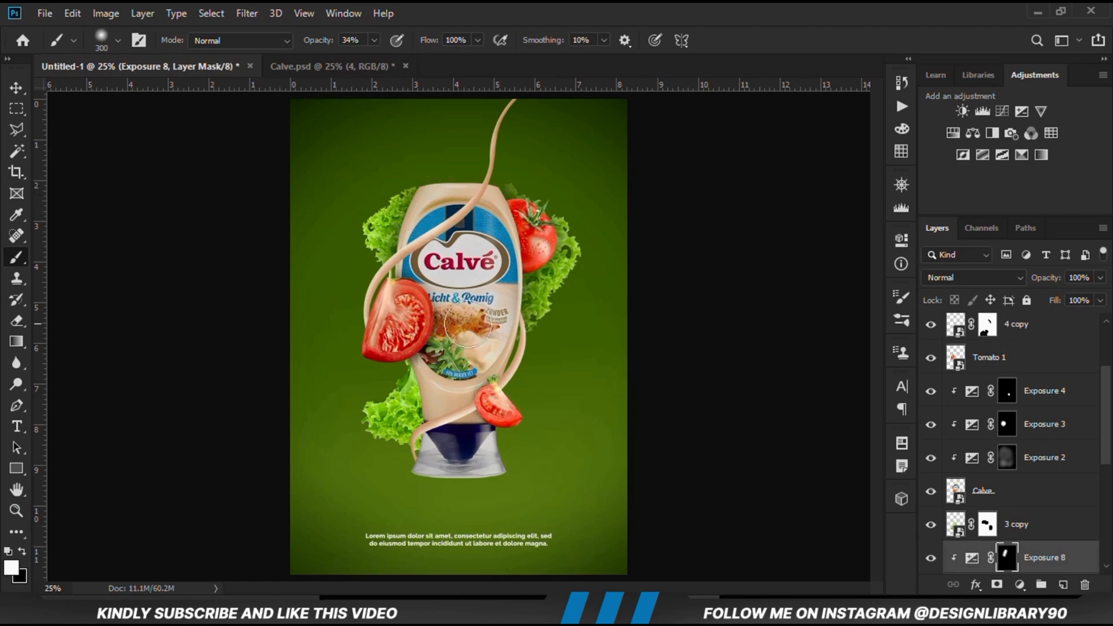
# Add a second darkening Exposure adjustment layer above Exposure 8, clipped to the upper-left lettuce, and invert its mask to black
pyautogui.click(1021, 589)
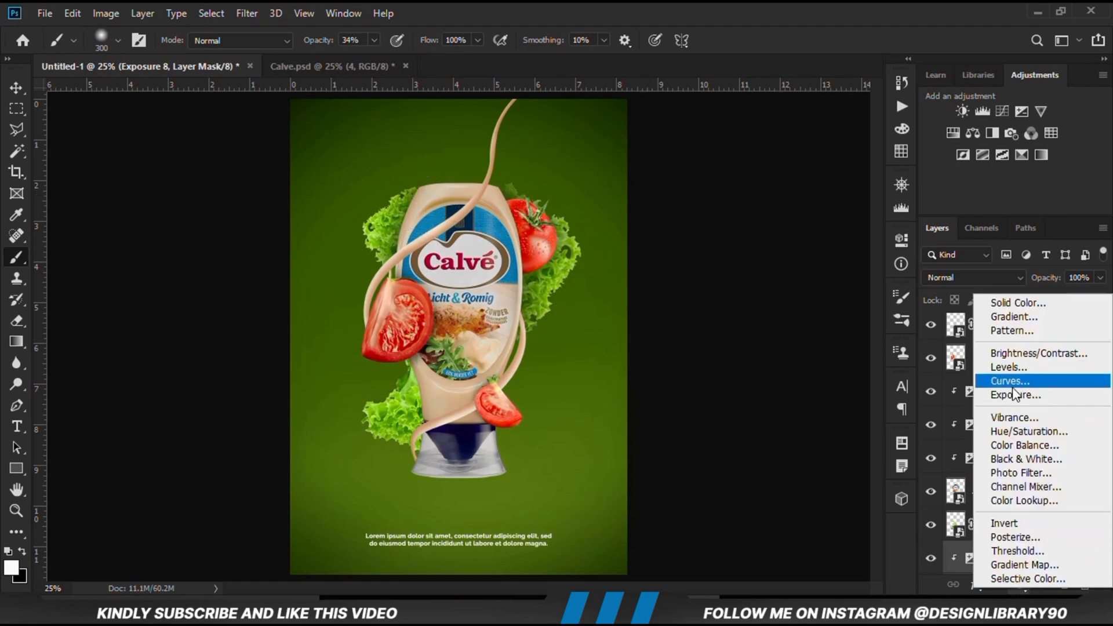
pyautogui.click(1013, 391)
pyautogui.click(760, 510)
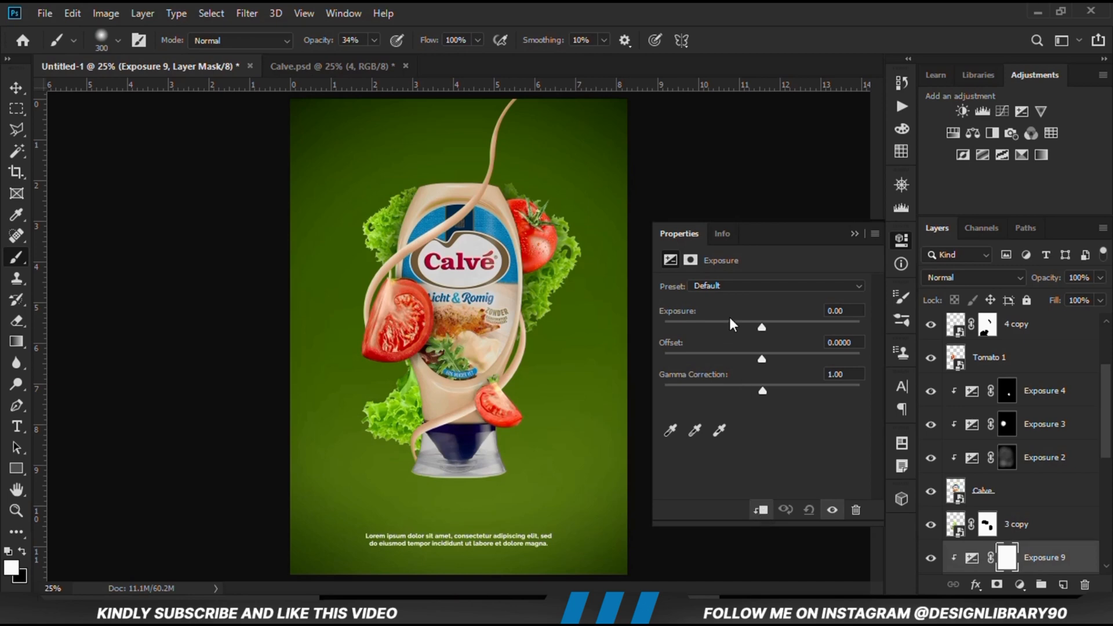
pyautogui.moveTo(717, 328); pyautogui.dragTo(714, 326)
pyautogui.click(853, 233)
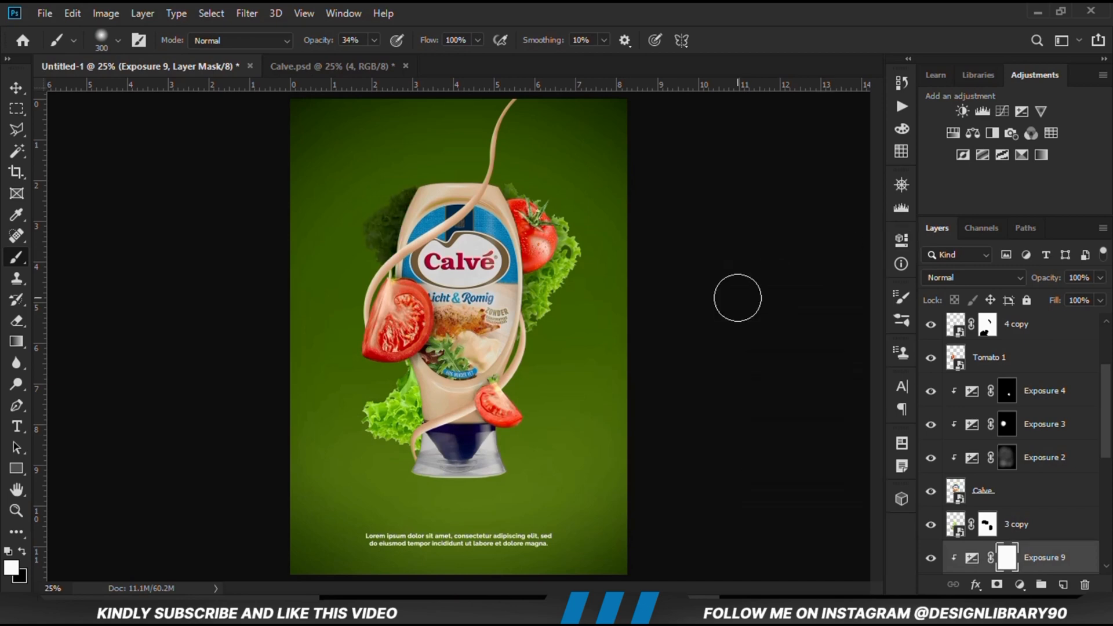
pyautogui.hotkey('ctrl', 'i')
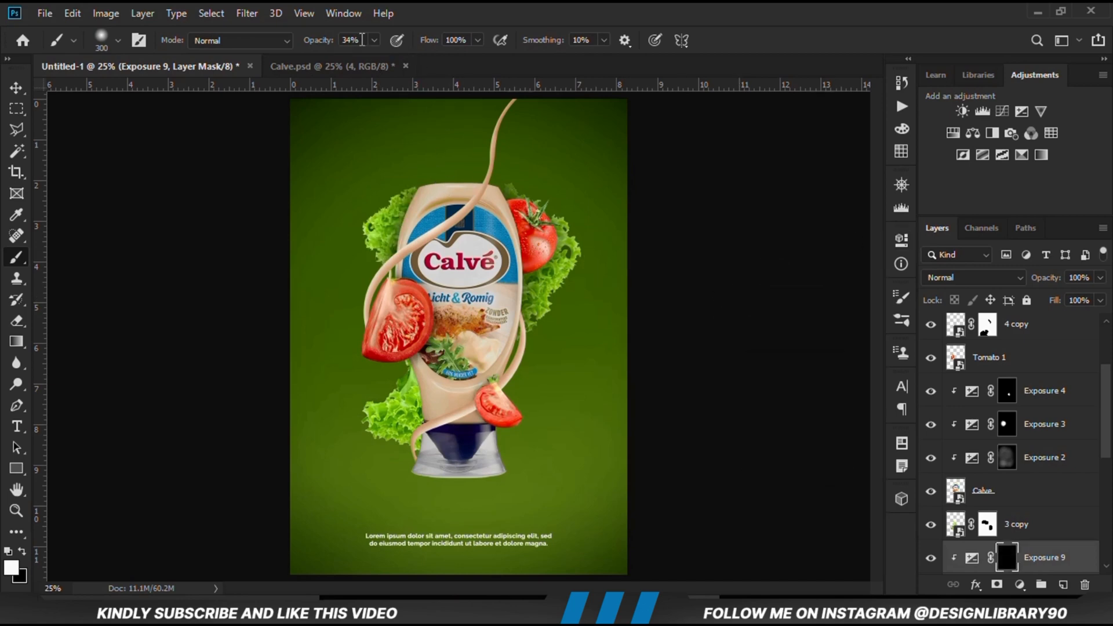
# Paint faint shading over the upper-left lettuce in the Exposure 9 mask, using a white 700 px brush at 5% opacity
pyautogui.moveTo(356, 59); pyautogui.dragTo(353, 59)
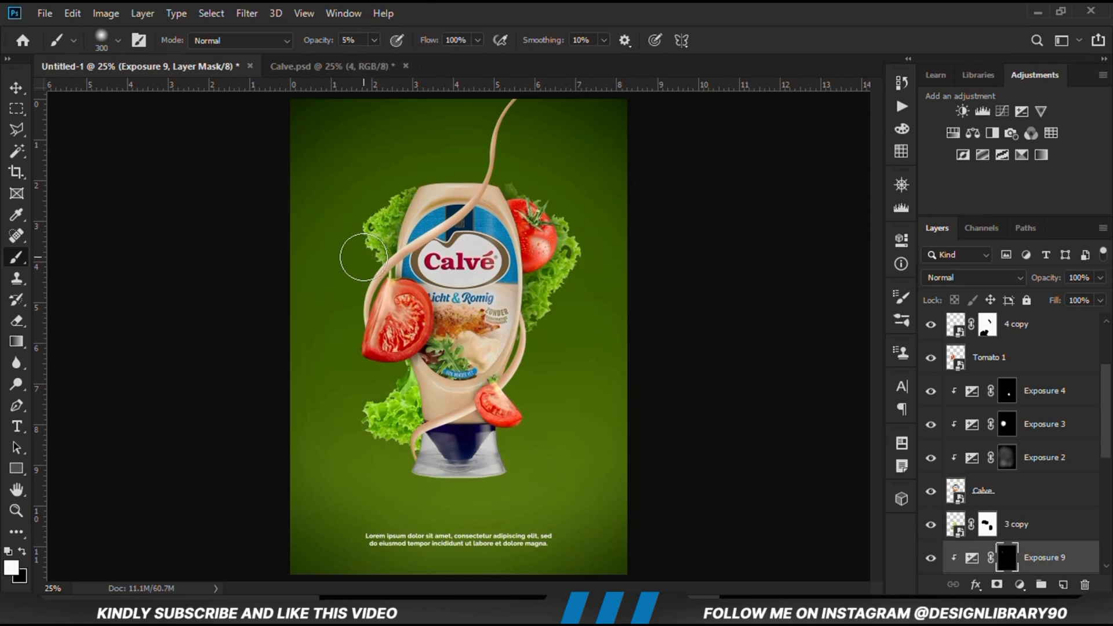
pyautogui.press(']')
pyautogui.press(']')
pyautogui.press(']')
pyautogui.moveTo(365, 224)
pyautogui.mouseDown()
pyautogui.moveTo(329, 228)
pyautogui.moveTo(365, 277)
pyautogui.moveTo(348, 112)
pyautogui.mouseUp()
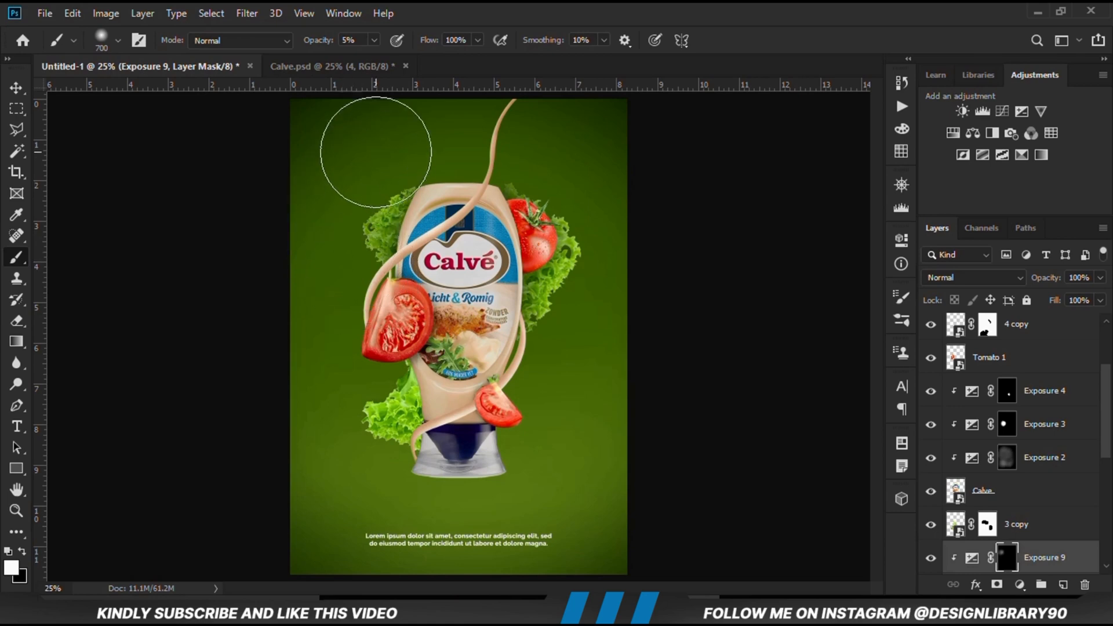
pyautogui.click(930, 559)
pyautogui.click(930, 558)
# Add a strongly darkening Exposure adjustment layer clipped to the lower lettuce, 3 copy, and invert its mask to black
pyautogui.click(16, 89)
pyautogui.click(395, 397)
pyautogui.click(933, 526)
pyautogui.click(933, 527)
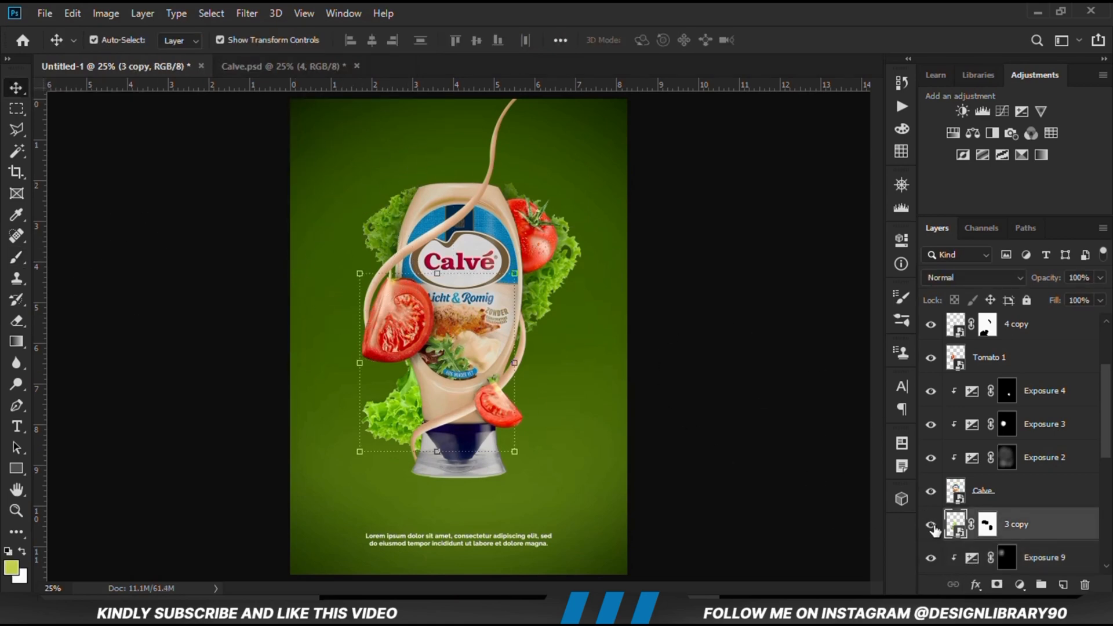
pyautogui.click(1020, 584)
pyautogui.click(1009, 395)
pyautogui.click(761, 509)
pyautogui.moveTo(762, 322); pyautogui.dragTo(711, 327)
pyautogui.click(854, 234)
pyautogui.click(928, 522)
pyautogui.hotkey('ctrl', 'i')
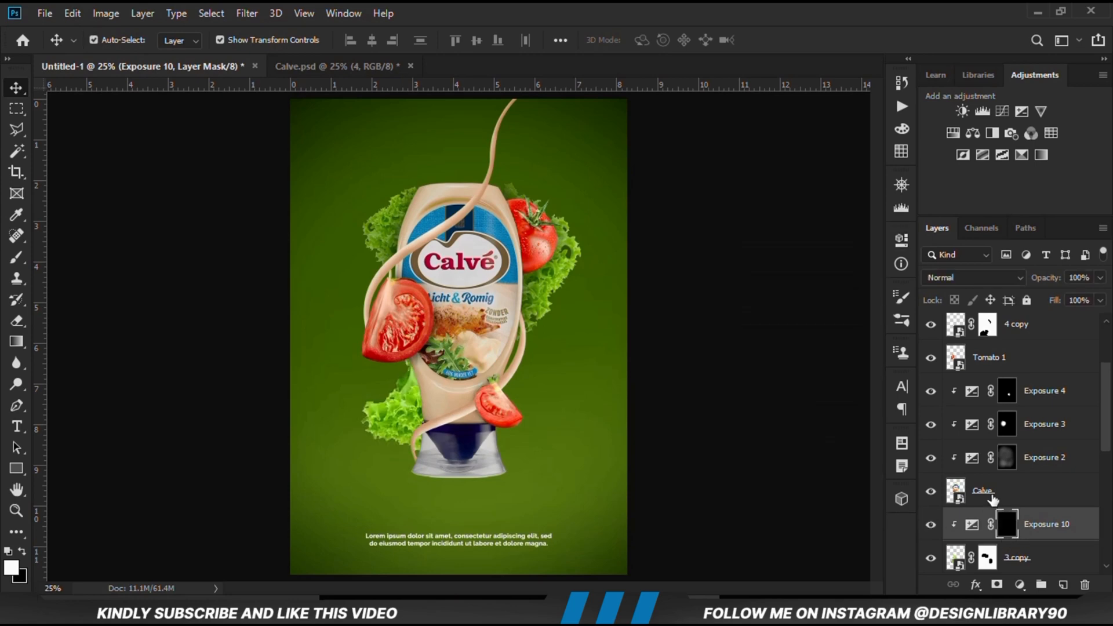
# Paint a shadow on the lower lettuce beside the bottle in the Exposure 10 mask, using a white 500 px brush at 29% opacity
pyautogui.click(16, 257)
pyautogui.click(374, 40)
pyautogui.moveTo(388, 58); pyautogui.dragTo(392, 58)
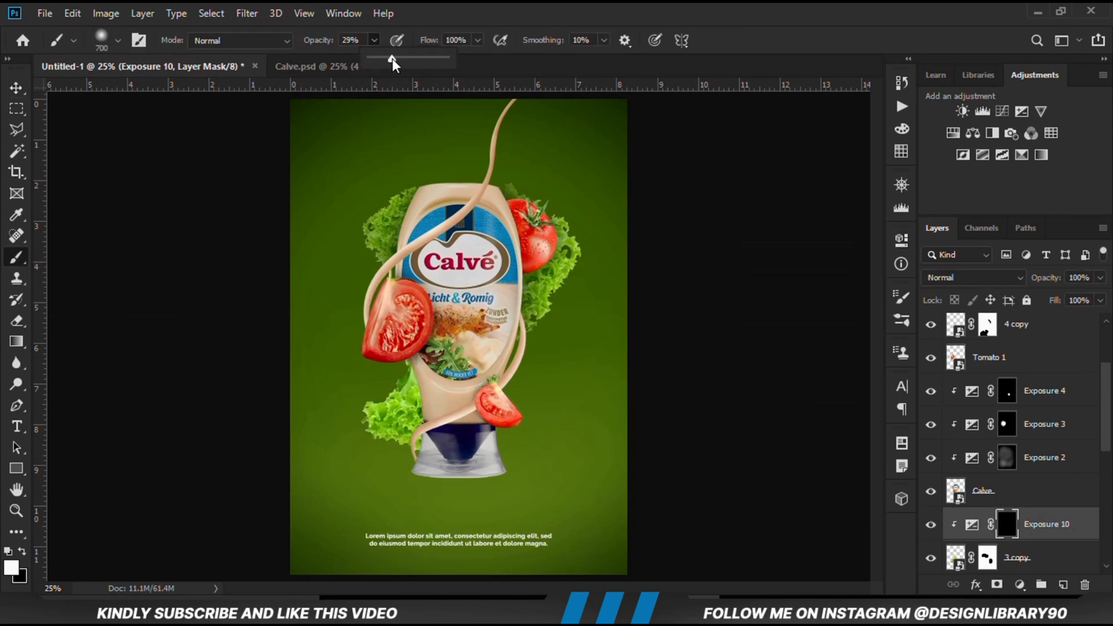
pyautogui.press('[')
pyautogui.press('[')
pyautogui.click(439, 357)
pyautogui.moveTo(463, 416)
pyautogui.mouseDown()
pyautogui.moveTo(449, 381)
pyautogui.moveTo(455, 410)
pyautogui.mouseUp()
pyautogui.click(931, 525)
pyautogui.click(932, 525)
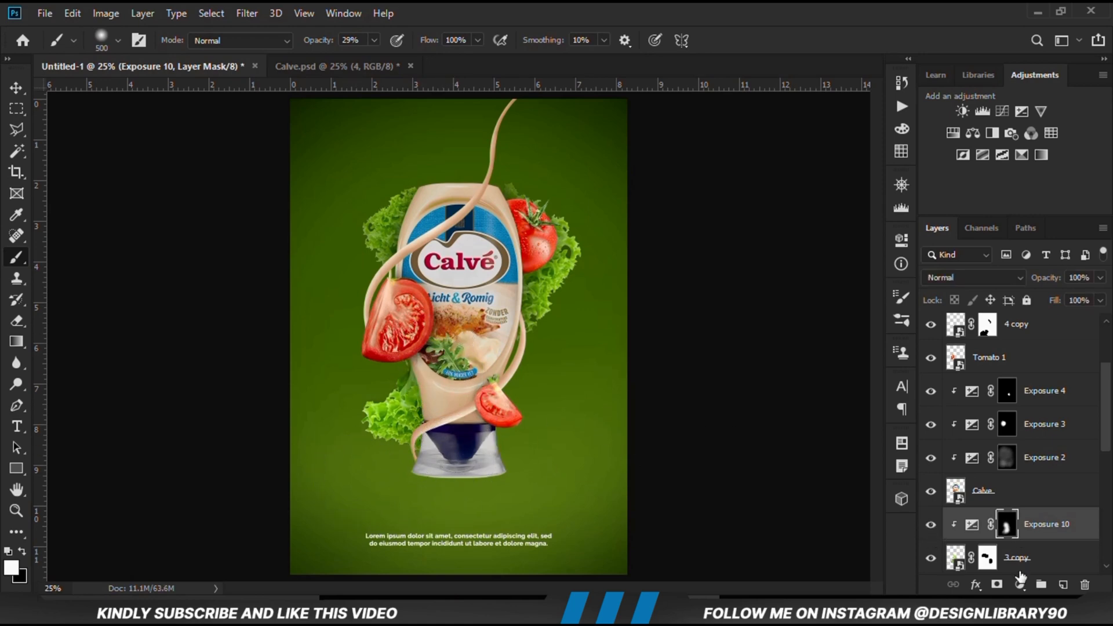
# Add a second darkening Exposure adjustment layer above Exposure 10, clipped to the lower lettuce, and invert its mask to black
pyautogui.click(1020, 585)
pyautogui.click(1008, 392)
pyautogui.click(761, 510)
pyautogui.moveTo(761, 327); pyautogui.dragTo(732, 327)
pyautogui.click(858, 235)
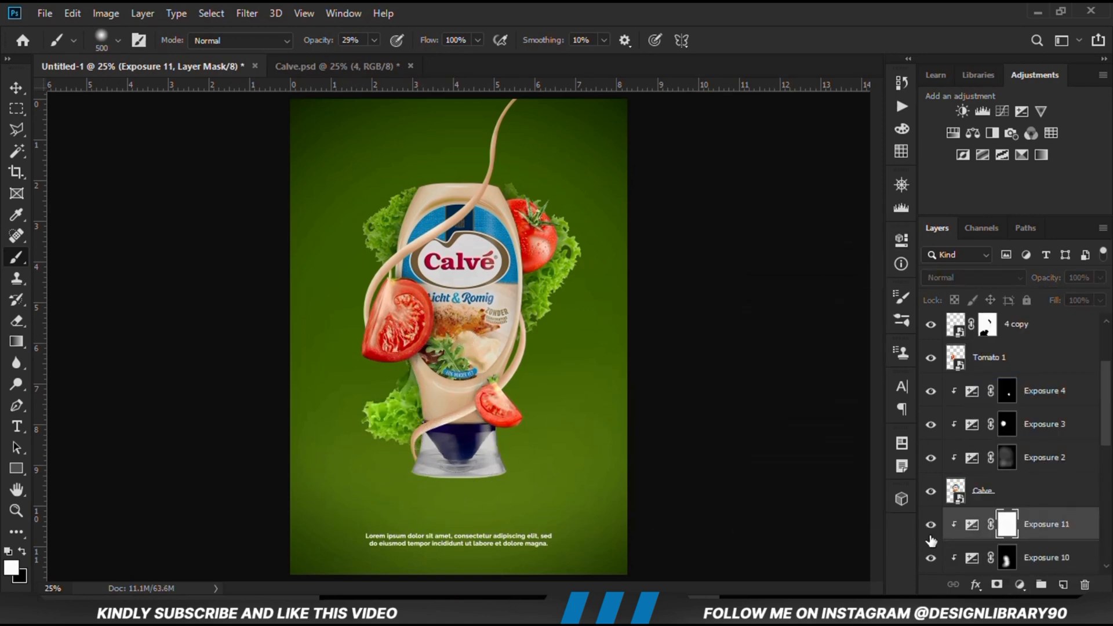
pyautogui.hotkey('ctrl', 'i')
# Paint faint shading over the outer edge of the lower lettuce in the Exposure 11 mask, using a white 500 px brush at 9% opacity
pyautogui.moveTo(361, 60); pyautogui.dragTo(358, 60)
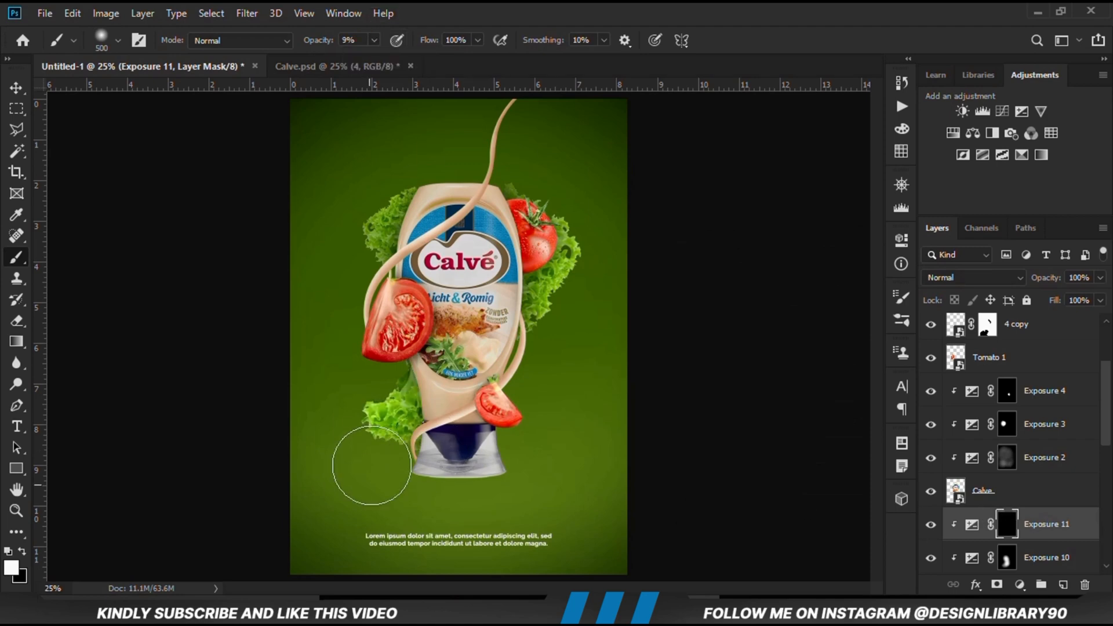
pyautogui.moveTo(373, 426)
pyautogui.mouseDown()
pyautogui.moveTo(385, 371)
pyautogui.moveTo(383, 455)
pyautogui.moveTo(364, 385)
pyautogui.mouseUp()
pyautogui.click(933, 526)
pyautogui.click(932, 525)
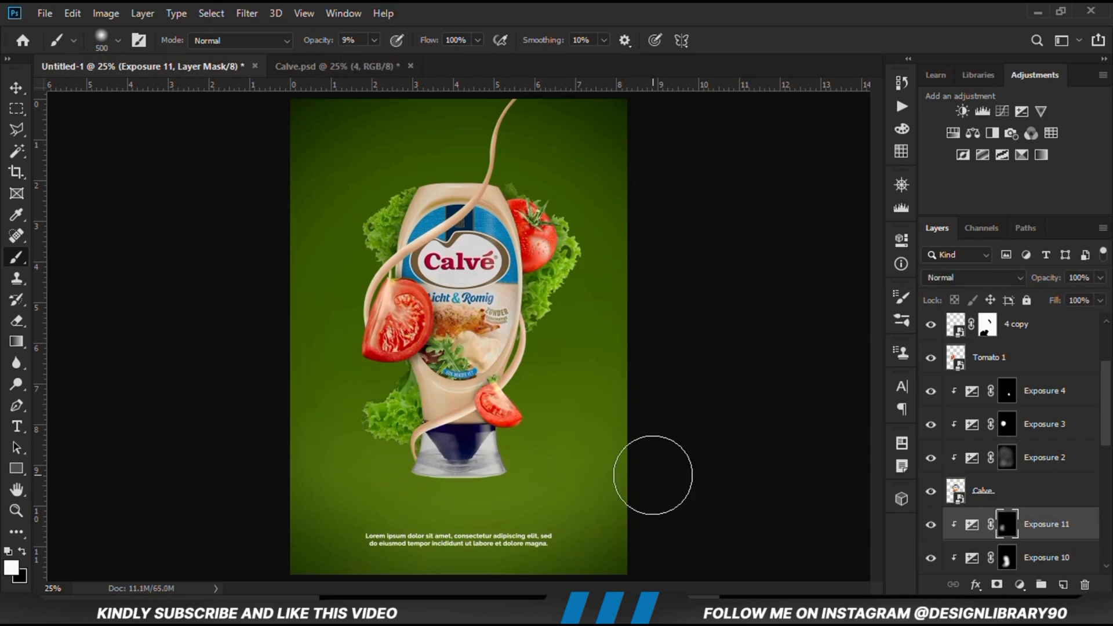
pyautogui.click(931, 525)
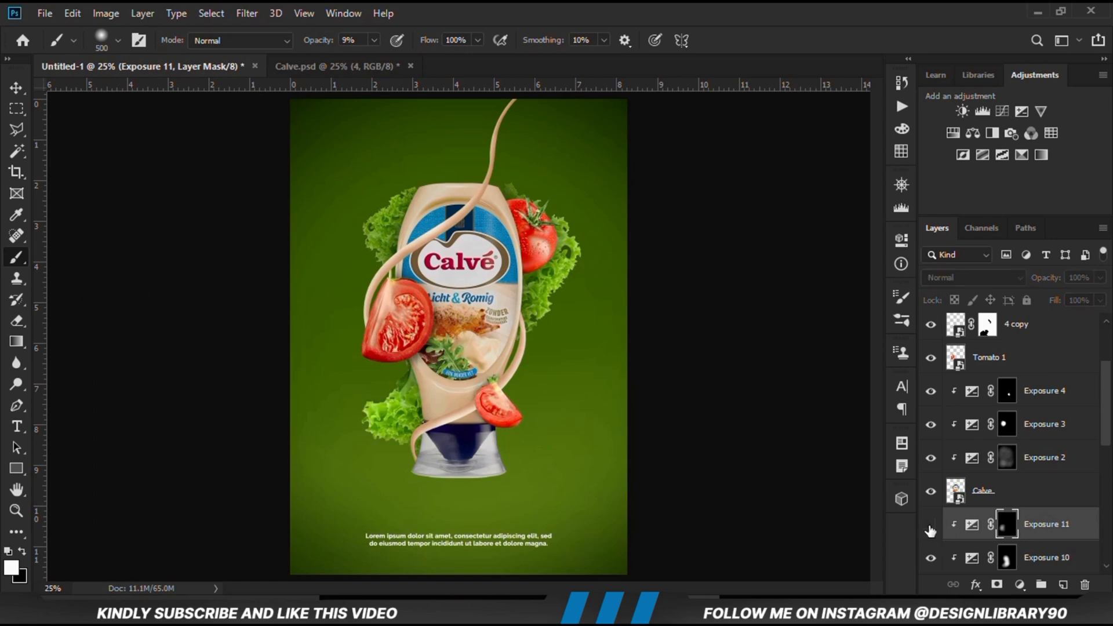
pyautogui.click(931, 525)
# Add an Exposure adjustment layer clipped to the large cut tomato, Tomato 1, with Exposure set to -3.44, and invert its mask to black
pyautogui.press('v')
pyautogui.click(161, 276)
pyautogui.click(376, 342)
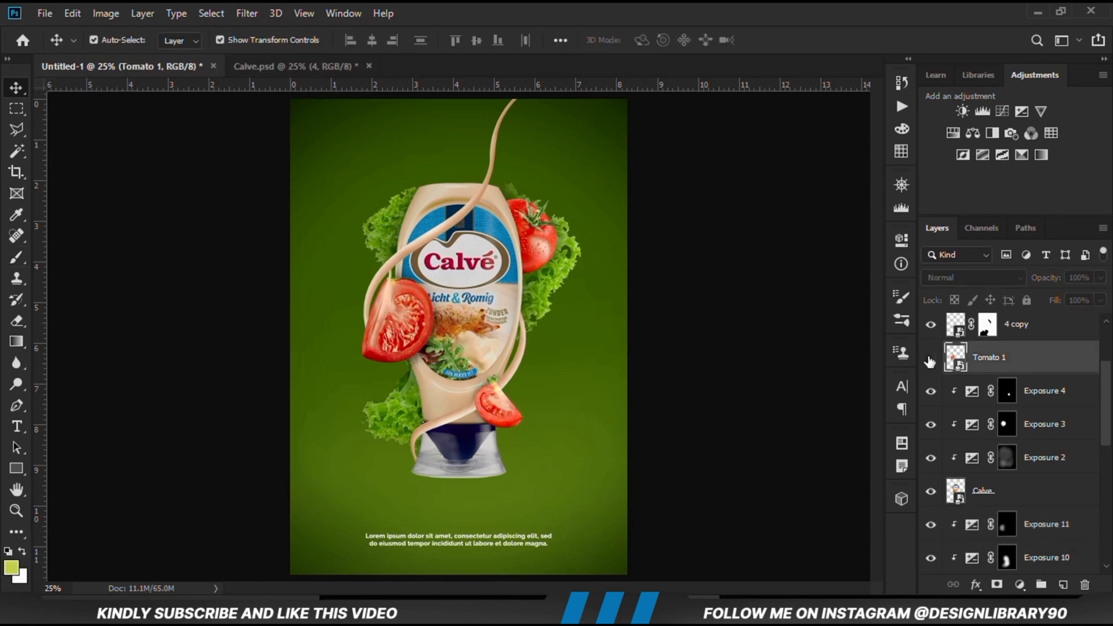
pyautogui.click(1020, 585)
pyautogui.click(1008, 396)
pyautogui.moveTo(732, 328); pyautogui.dragTo(712, 329)
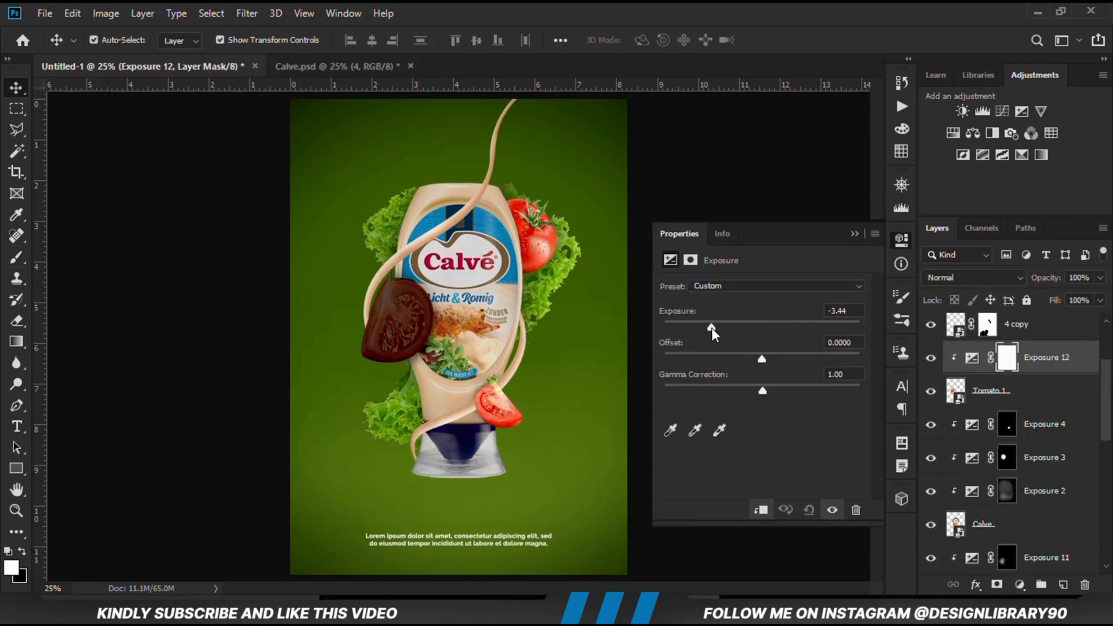
pyautogui.click(1008, 358)
pyautogui.hotkey('ctrl', 'i')
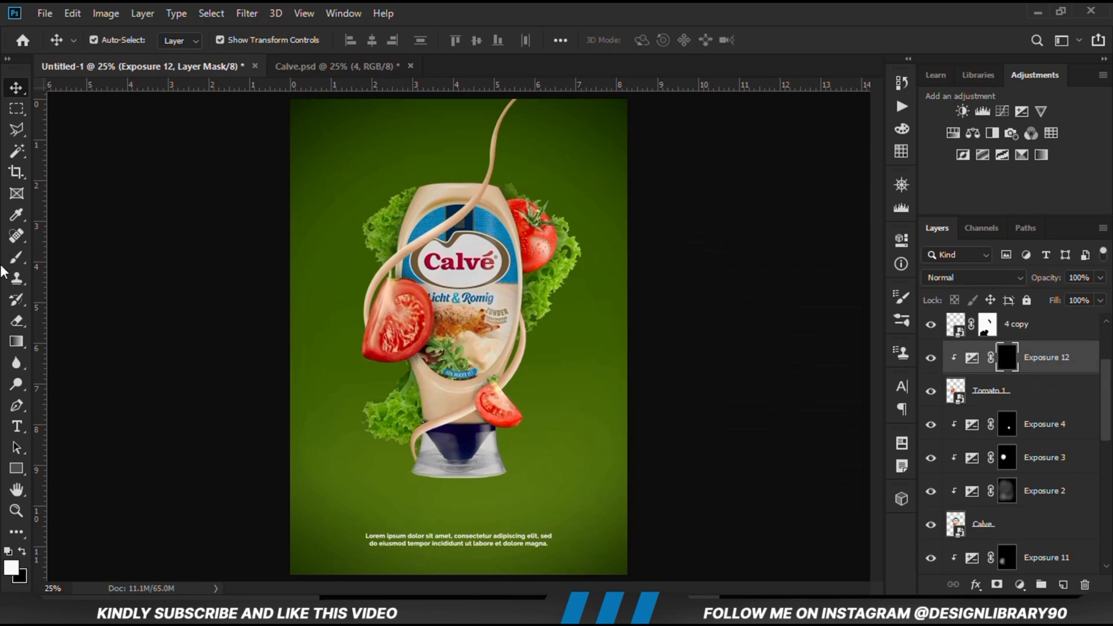
# Paint soft shading around the edges of the large cut tomato in the Exposure 12 mask, using a white 500 px brush at 12% opacity
pyautogui.click(16, 257)
pyautogui.moveTo(438, 319); pyautogui.dragTo(282, 295)
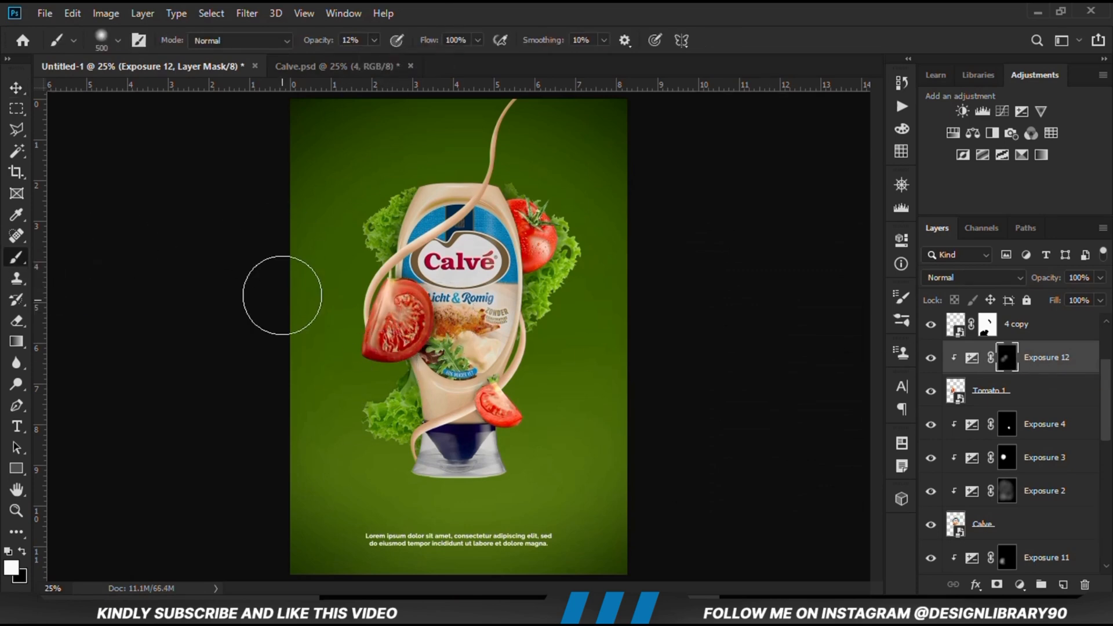
pyautogui.moveTo(355, 271)
pyautogui.mouseDown()
pyautogui.moveTo(428, 315)
pyautogui.moveTo(376, 395)
pyautogui.mouseUp()
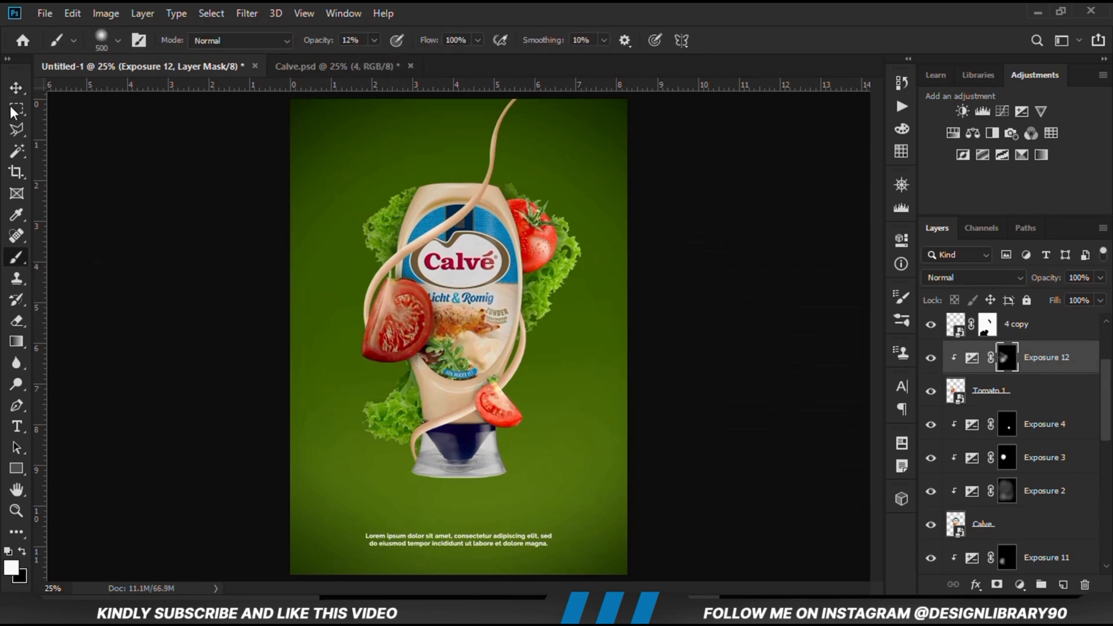
# Add an Exposure adjustment layer clipped to the whole tomato, Tomato 3, with Exposure set to -3.28
pyautogui.click(17, 89)
pyautogui.click(296, 283)
pyautogui.click(535, 239)
pyautogui.scroll(-1, 939, 505)
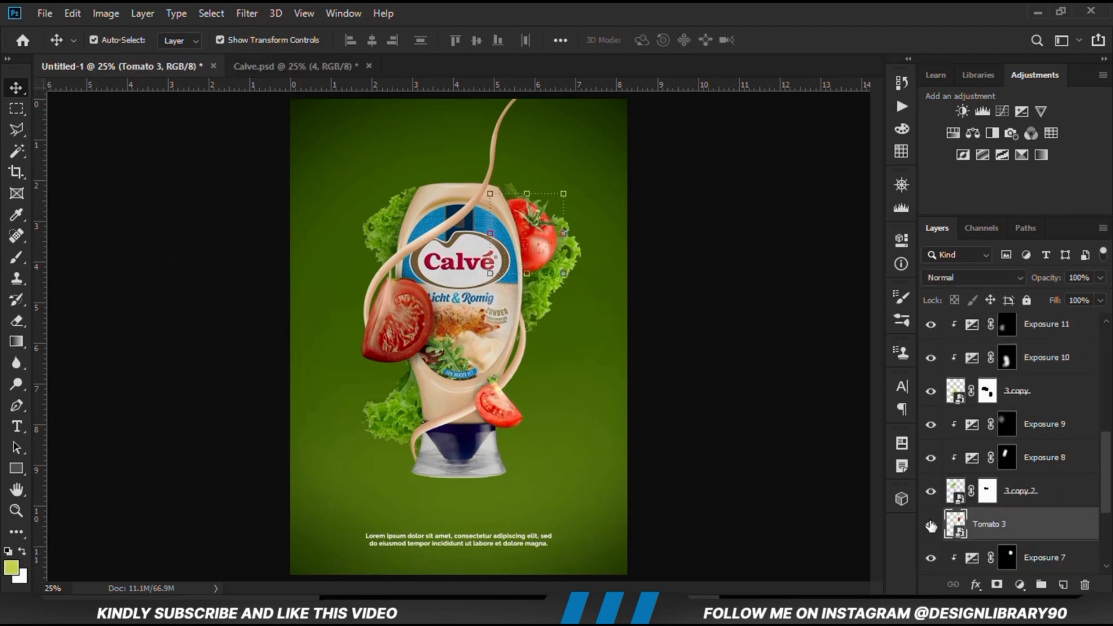
pyautogui.click(1019, 584)
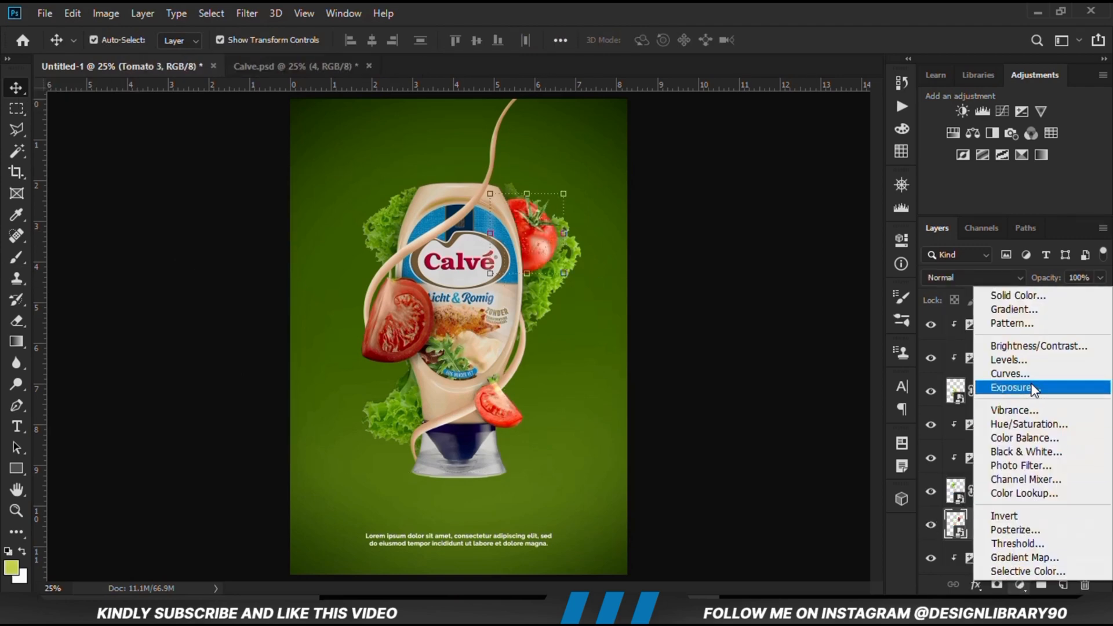
pyautogui.click(1016, 388)
pyautogui.moveTo(761, 324); pyautogui.dragTo(714, 326)
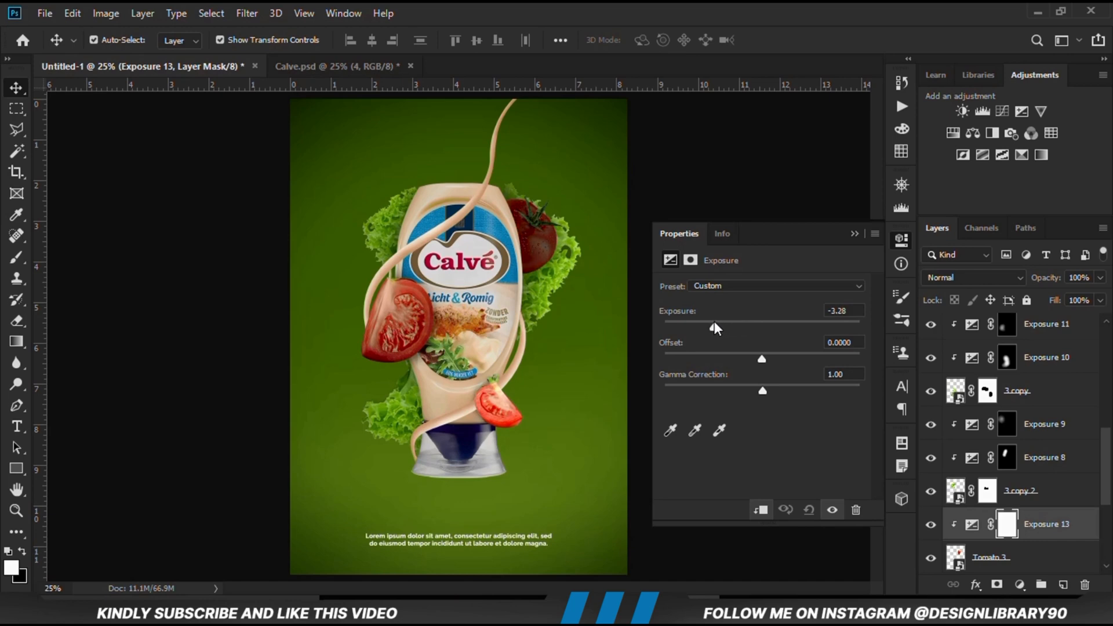
# Invert the Exposure 13 mask to black and paint shading on the whole tomato beside the bottle, using a white 500 px brush at 23% opacity
pyautogui.click(855, 234)
pyautogui.hotkey('ctrl', 'i')
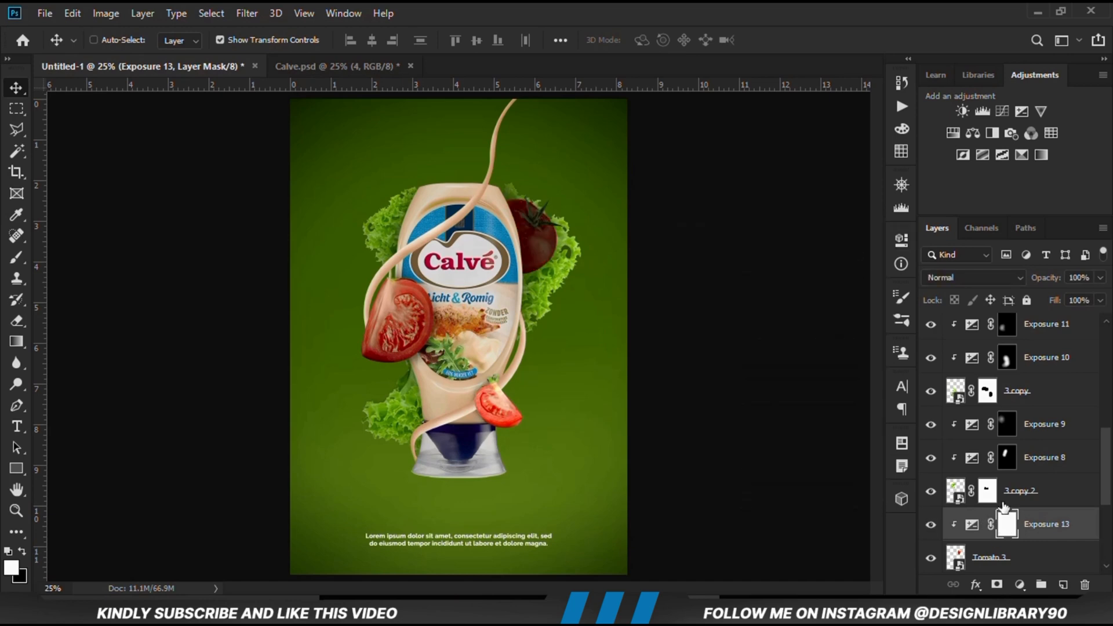
pyautogui.click(17, 257)
pyautogui.click(64, 257)
pyautogui.click(374, 42)
pyautogui.moveTo(370, 60); pyautogui.dragTo(380, 59)
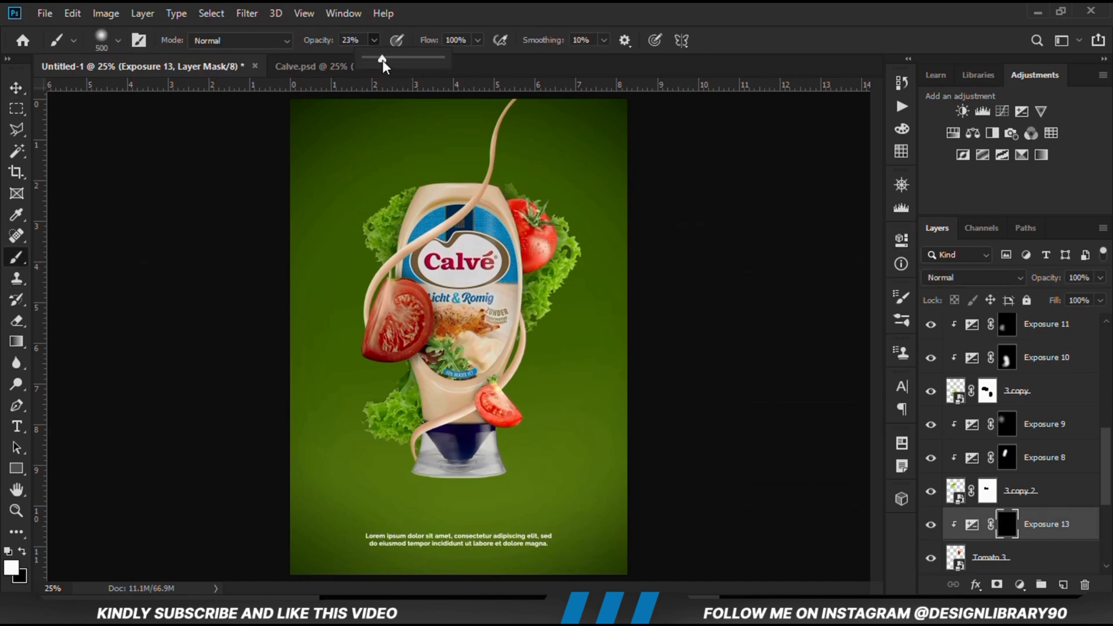
pyautogui.click(452, 6)
pyautogui.moveTo(481, 227)
pyautogui.mouseDown()
pyautogui.moveTo(477, 212)
pyautogui.moveTo(486, 280)
pyautogui.moveTo(472, 225)
pyautogui.mouseUp()
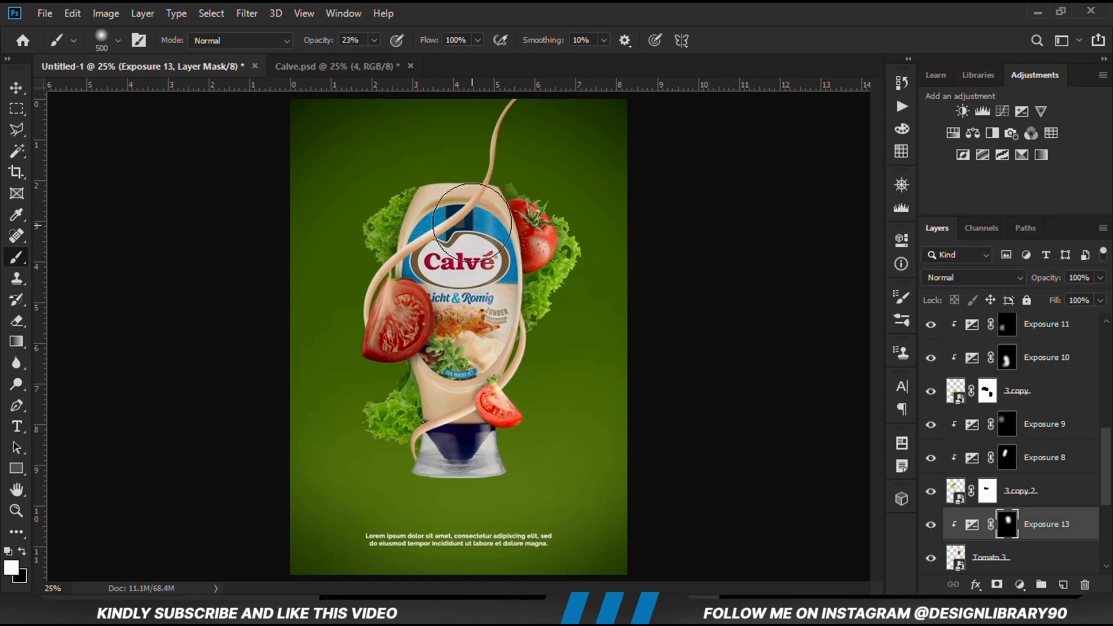
pyautogui.click(588, 270)
pyautogui.click(932, 525)
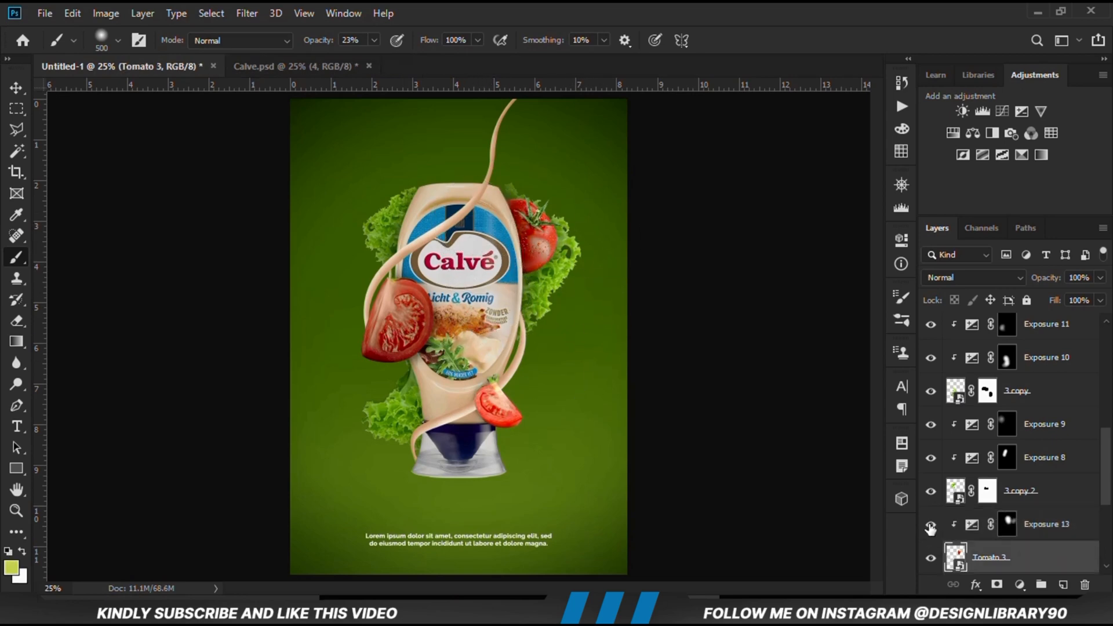
pyautogui.click(931, 525)
pyautogui.click(17, 89)
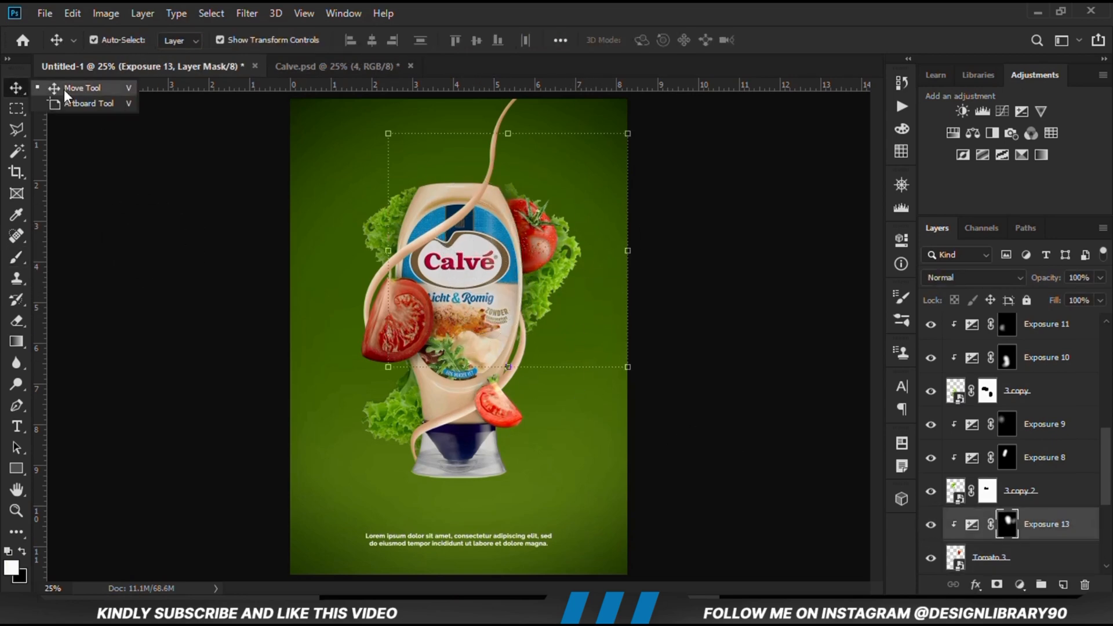
pyautogui.click(148, 247)
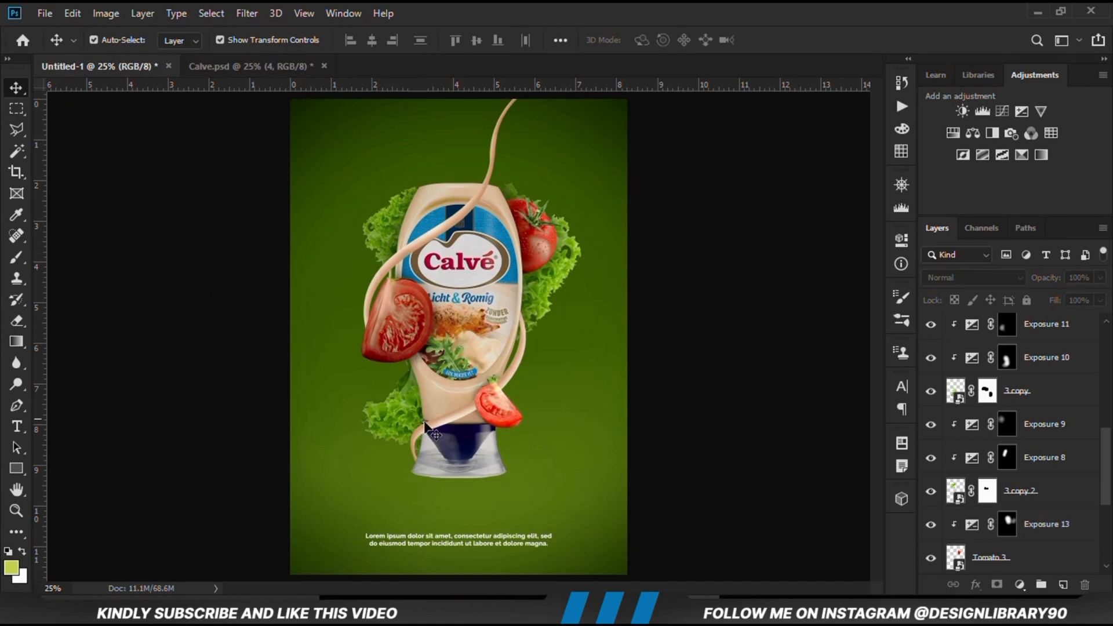
# Add a darkening Exposure adjustment layer clipped to the lower sauce stream, 4 copy, and invert its mask to black
pyautogui.click(426, 424)
pyautogui.click(1019, 584)
pyautogui.click(1013, 397)
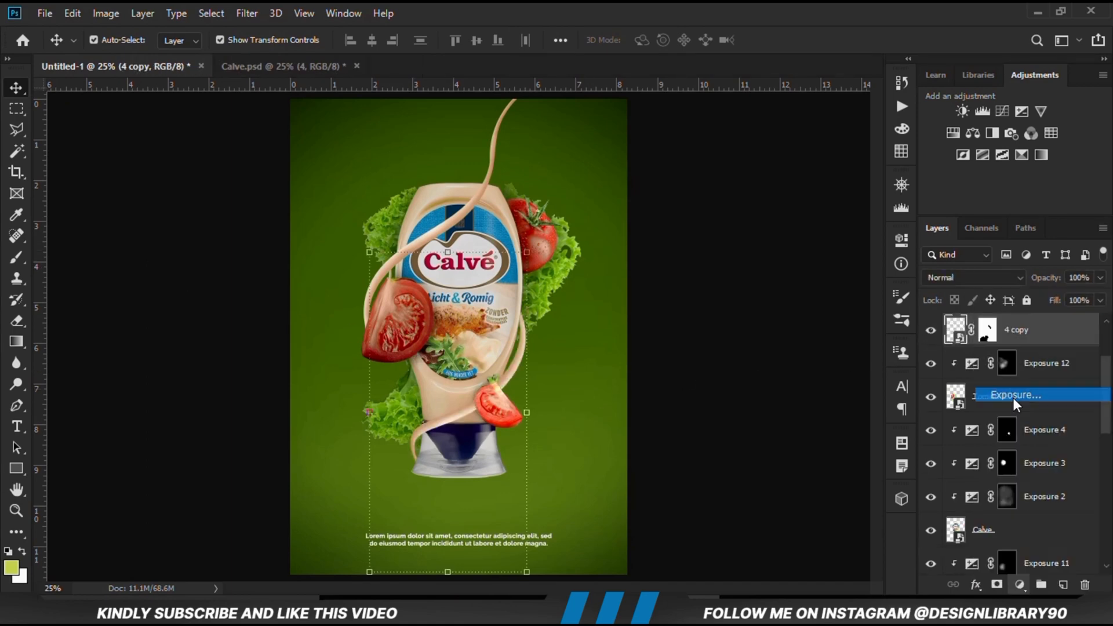
pyautogui.click(762, 514)
pyautogui.moveTo(762, 326); pyautogui.dragTo(701, 324)
pyautogui.click(854, 232)
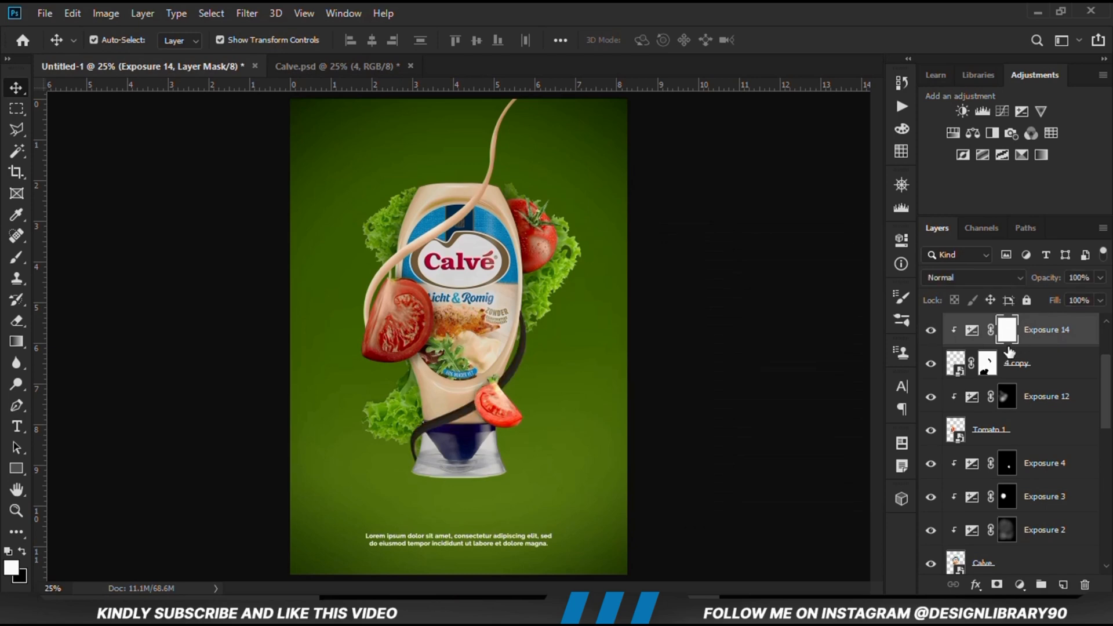
pyautogui.hotkey('ctrl', 'i')
# Paint faint shading along the lower sauce stream in the Exposure 14 mask, using a white 500 px brush at 5% opacity
pyautogui.click(16, 257)
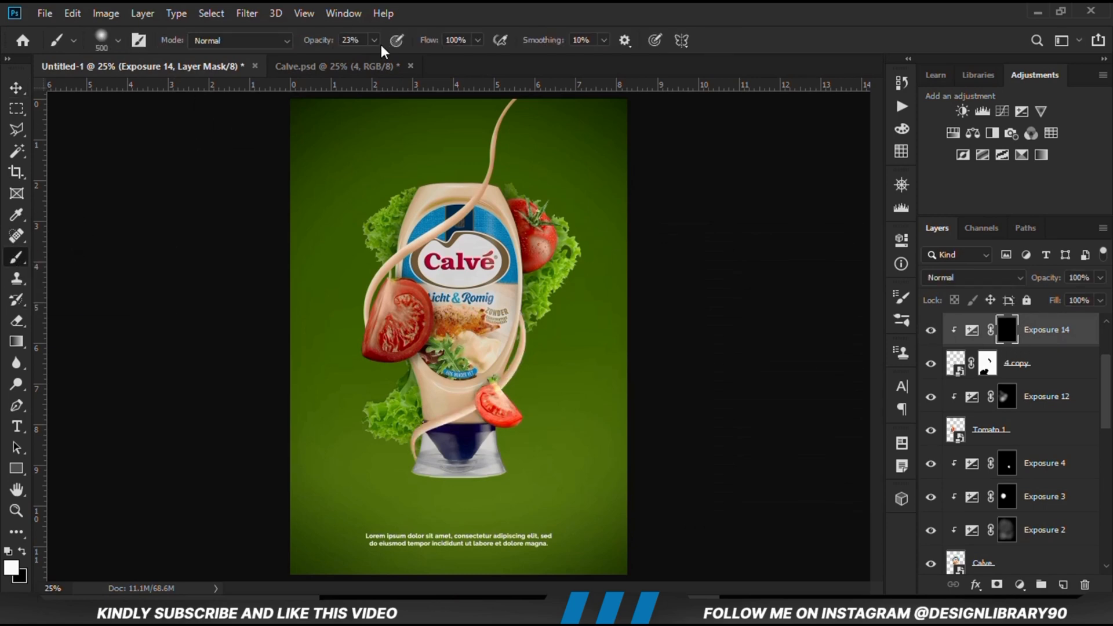
pyautogui.moveTo(489, 381)
pyautogui.mouseDown()
pyautogui.moveTo(524, 387)
pyautogui.moveTo(425, 422)
pyautogui.moveTo(442, 427)
pyautogui.moveTo(510, 366)
pyautogui.mouseUp()
pyautogui.click(930, 337)
pyautogui.click(931, 337)
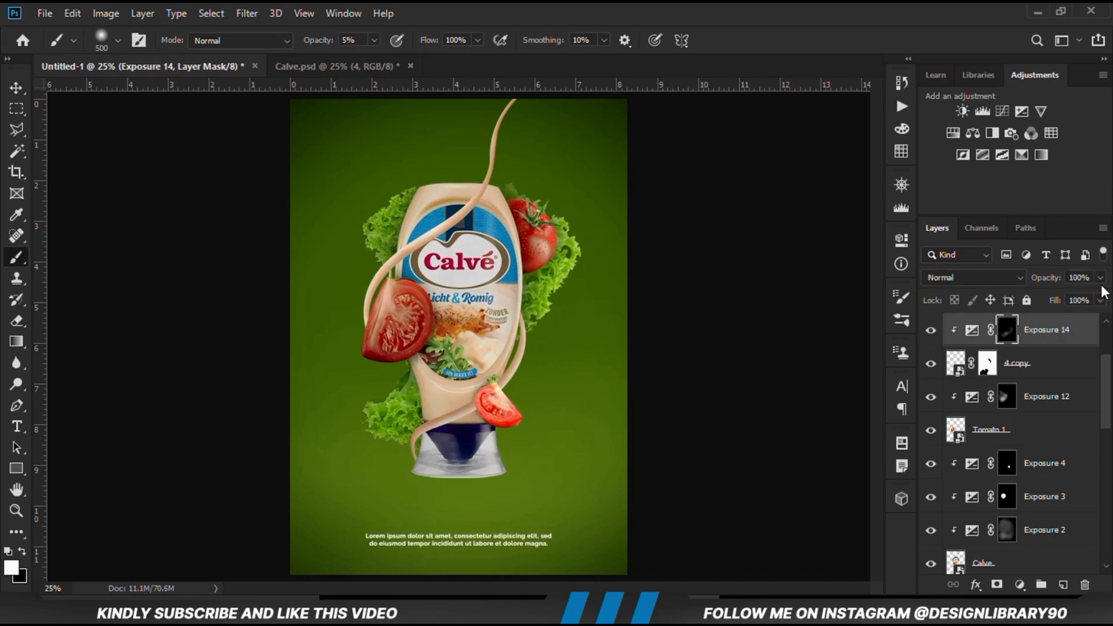
# Reduce the Exposure 14 layer's opacity to 73% and compare the sauce stream with and without it
pyautogui.click(1101, 279)
pyautogui.moveTo(1103, 295); pyautogui.dragTo(1089, 296)
pyautogui.click(932, 334)
pyautogui.click(1100, 278)
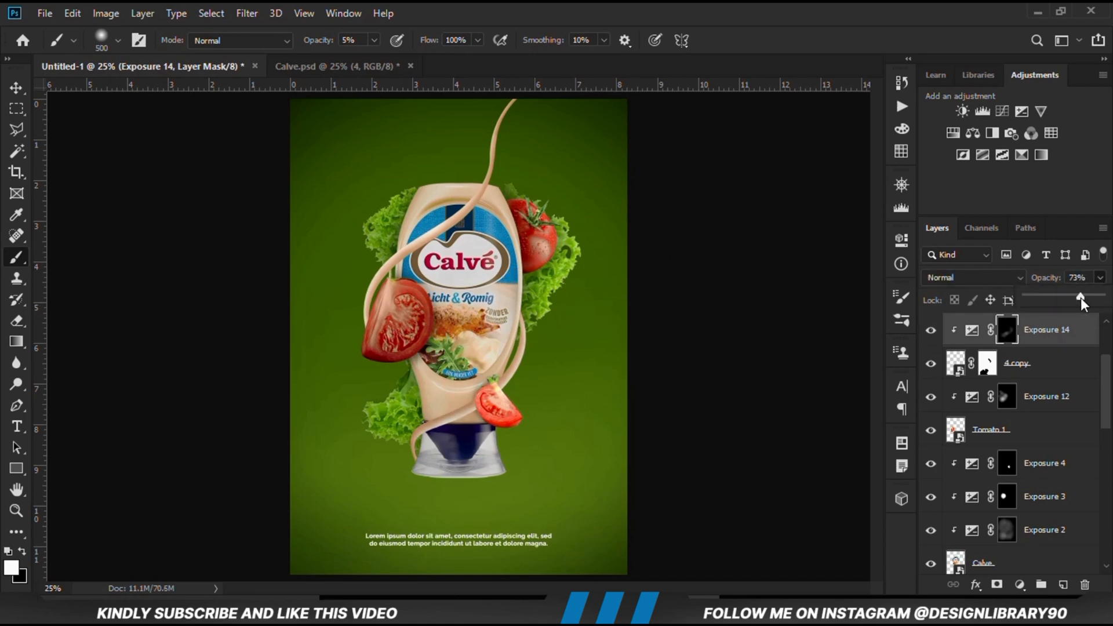
pyautogui.click(932, 333)
pyautogui.click(933, 333)
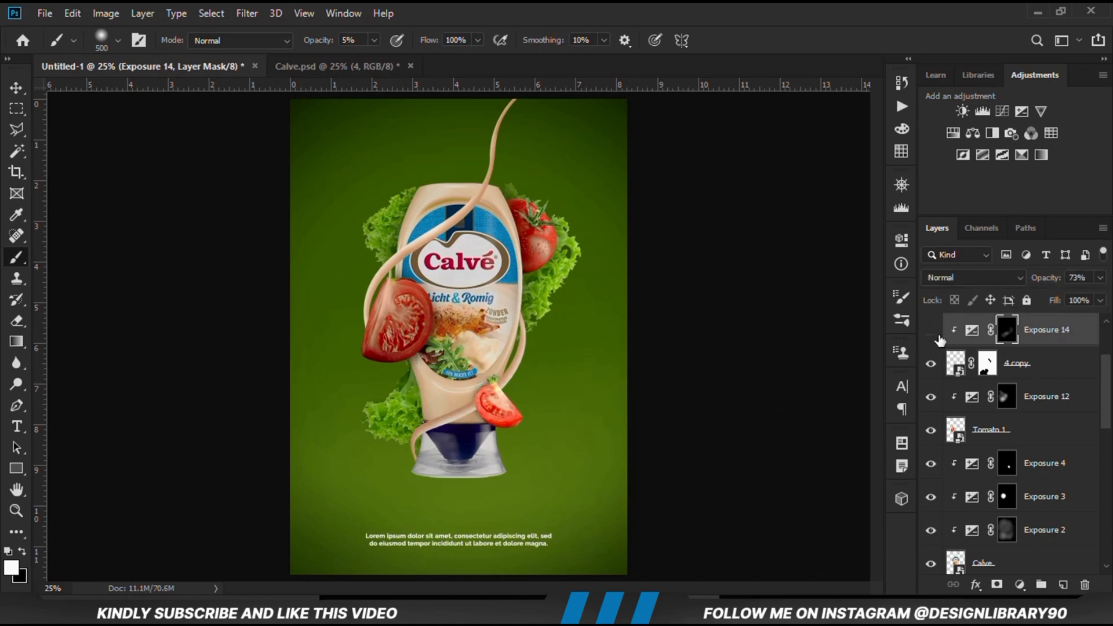
pyautogui.click(932, 331)
# Touch up the lower sauce stream's shading in the Exposure 14 mask with a smaller white brush at 14% opacity
pyautogui.press('[')
pyautogui.press('[')
pyautogui.press('[')
pyautogui.press('1')
pyautogui.press('4')
pyautogui.click(16, 87)
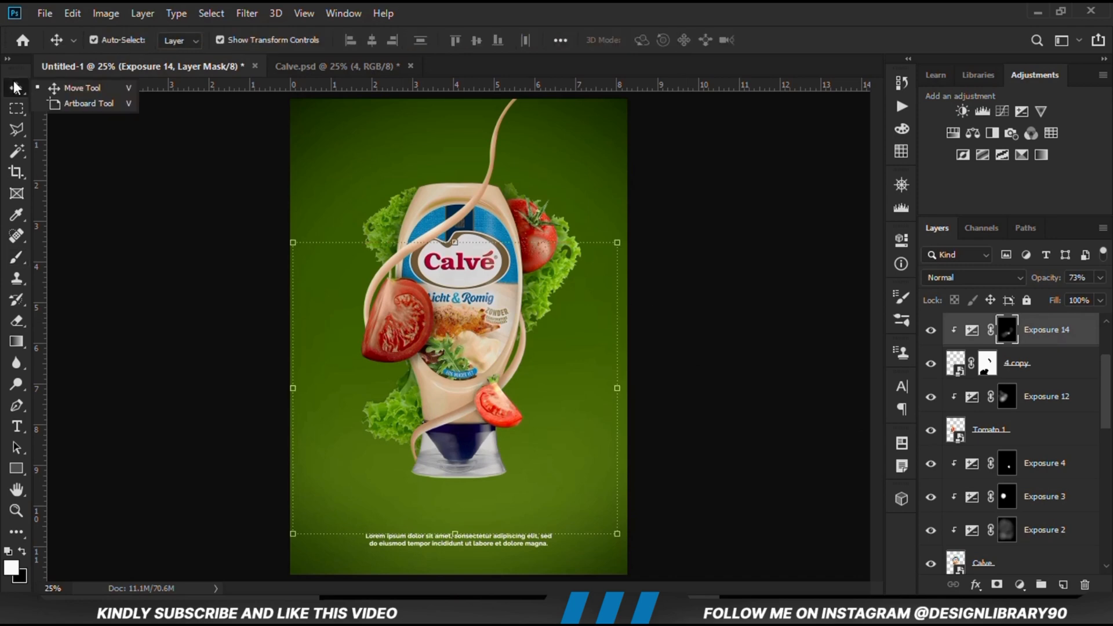
pyautogui.click(211, 278)
# Add an Exposure adjustment layer clipped to the upper sauce stream, layer 4, with Exposure set to -2.83, and invert its mask to black
pyautogui.click(447, 227)
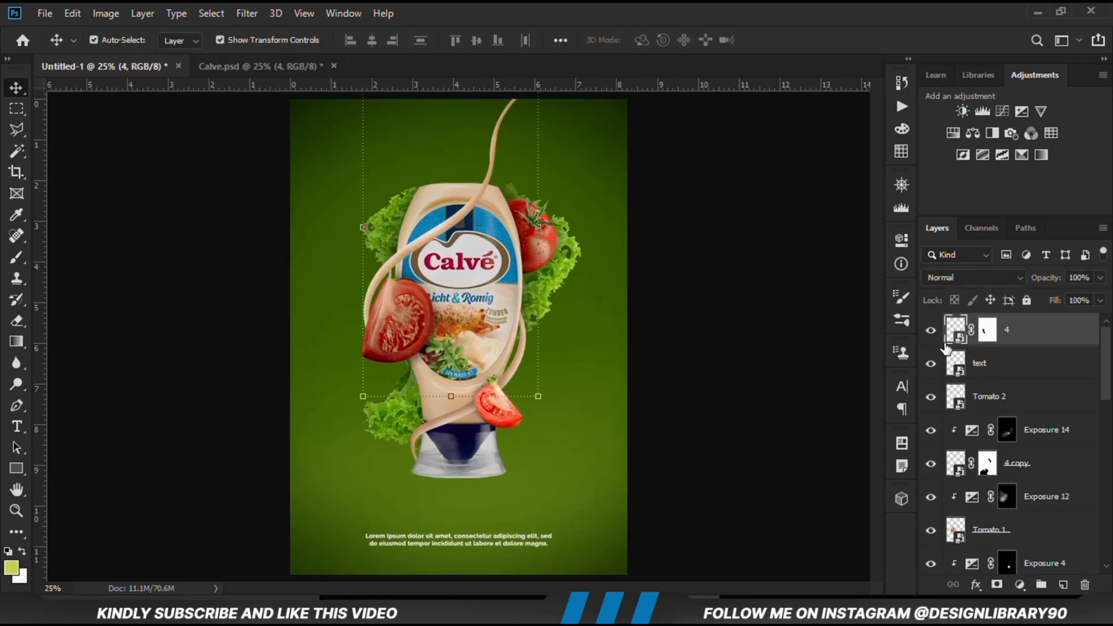
pyautogui.click(1020, 584)
pyautogui.click(1010, 388)
pyautogui.hotkey('ctrl', 'alt', 'g')
pyautogui.moveTo(761, 328); pyautogui.dragTo(720, 327)
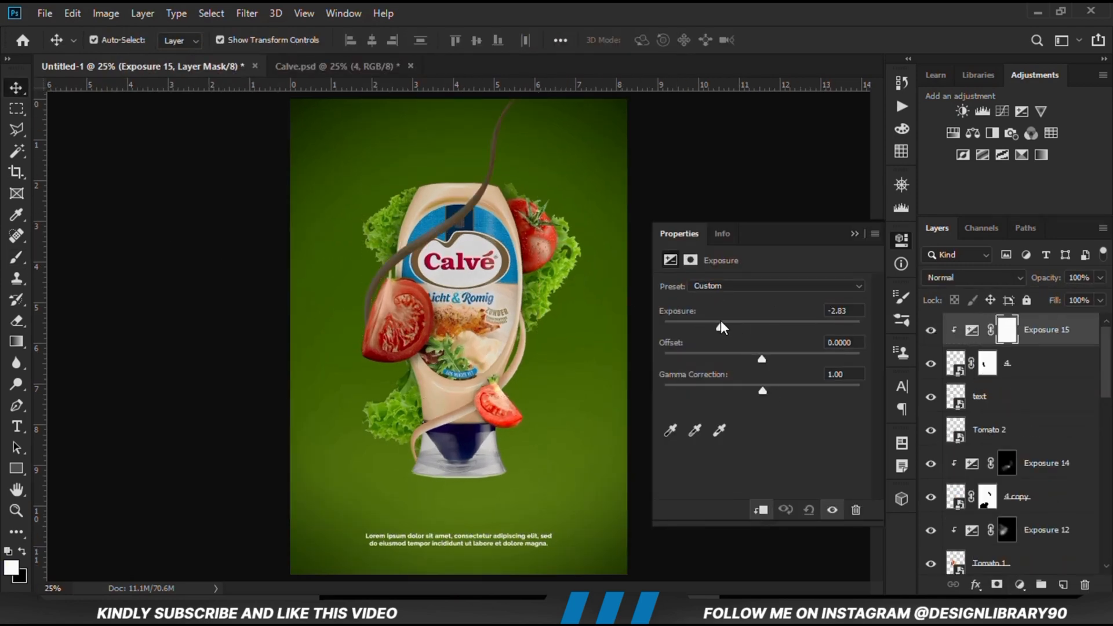
pyautogui.click(855, 235)
pyautogui.hotkey('ctrl', 'i')
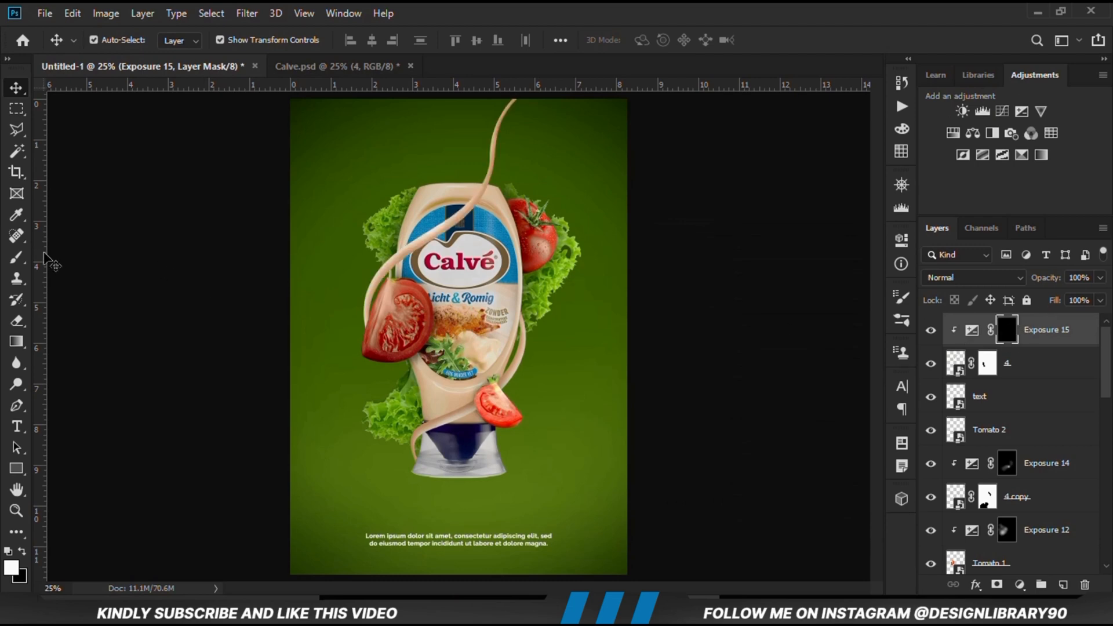
# Paint faint shading along the upper sauce stream in the Exposure 15 mask, using a white 400 px brush at 4% opacity
pyautogui.click(17, 257)
pyautogui.moveTo(374, 40); pyautogui.dragTo(369, 63)
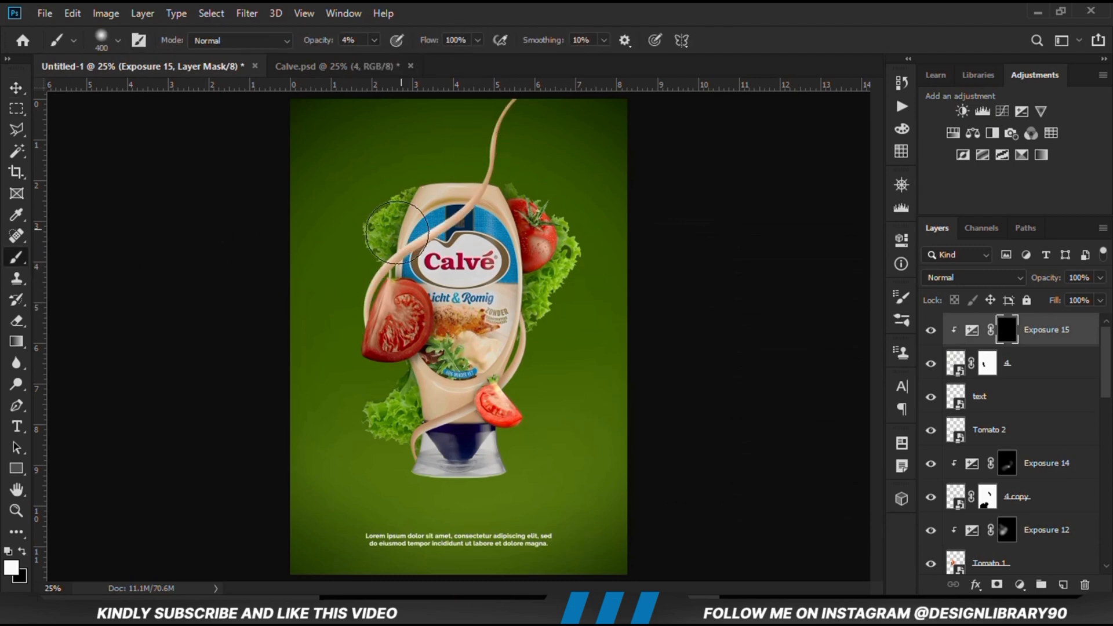
pyautogui.moveTo(396, 232)
pyautogui.mouseDown()
pyautogui.moveTo(400, 308)
pyautogui.moveTo(380, 365)
pyautogui.moveTo(400, 264)
pyautogui.mouseUp()
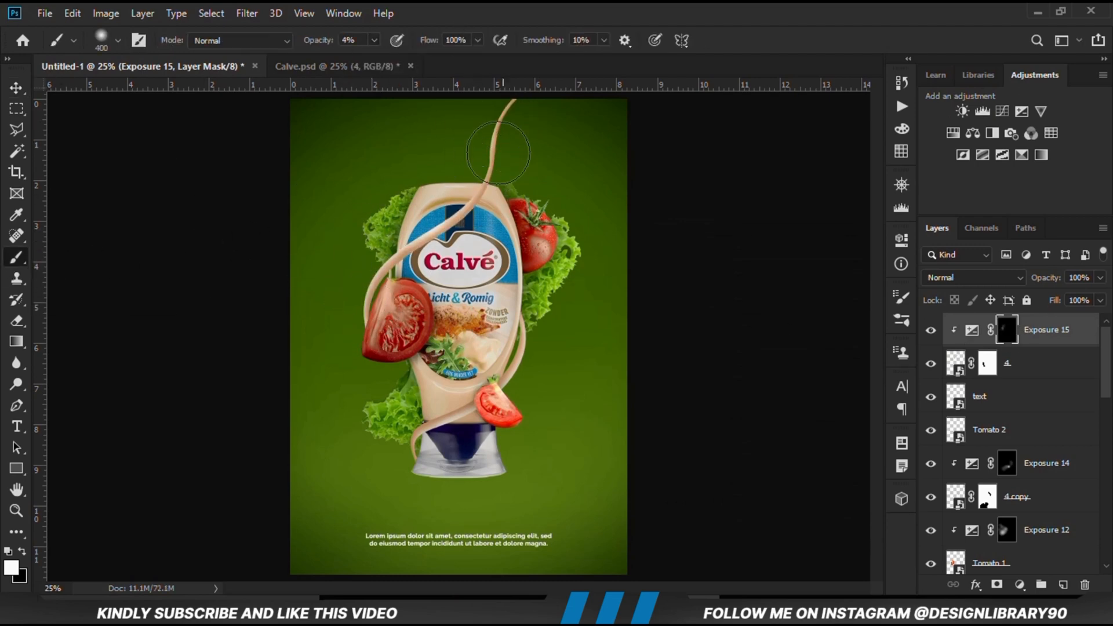
pyautogui.press('v')
pyautogui.click(200, 298)
pyautogui.click(418, 244)
pyautogui.click(929, 331)
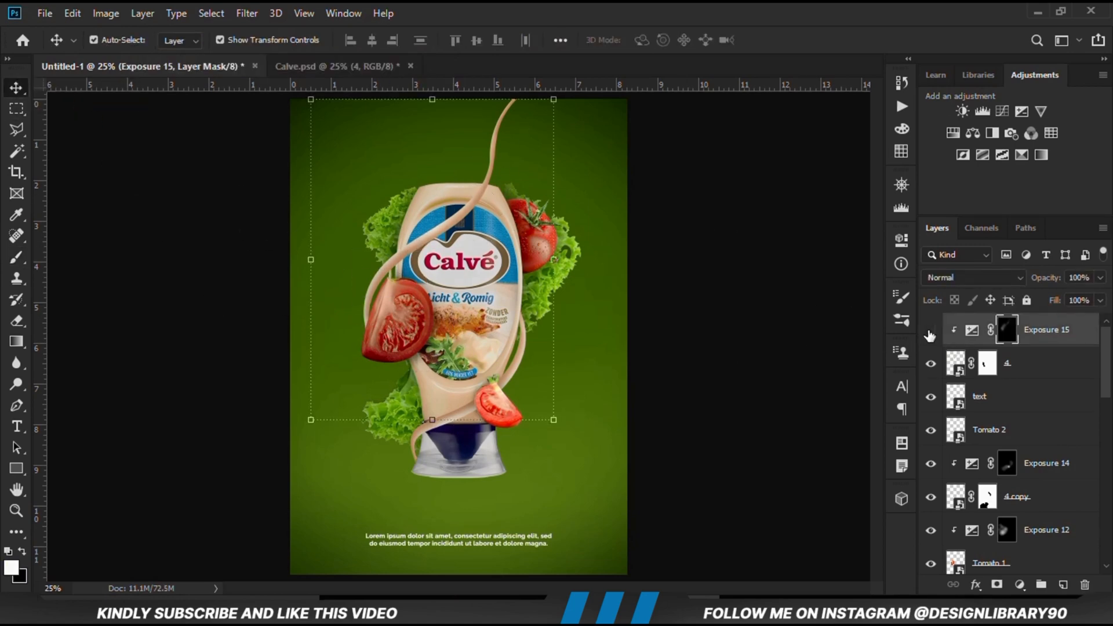
pyautogui.click(929, 330)
# Add a second Exposure adjustment layer clipped to the upper sauce stream, with Exposure set to -2.39, and invert its mask to black
pyautogui.click(1020, 584)
pyautogui.click(1018, 395)
pyautogui.moveTo(740, 326); pyautogui.dragTo(728, 325)
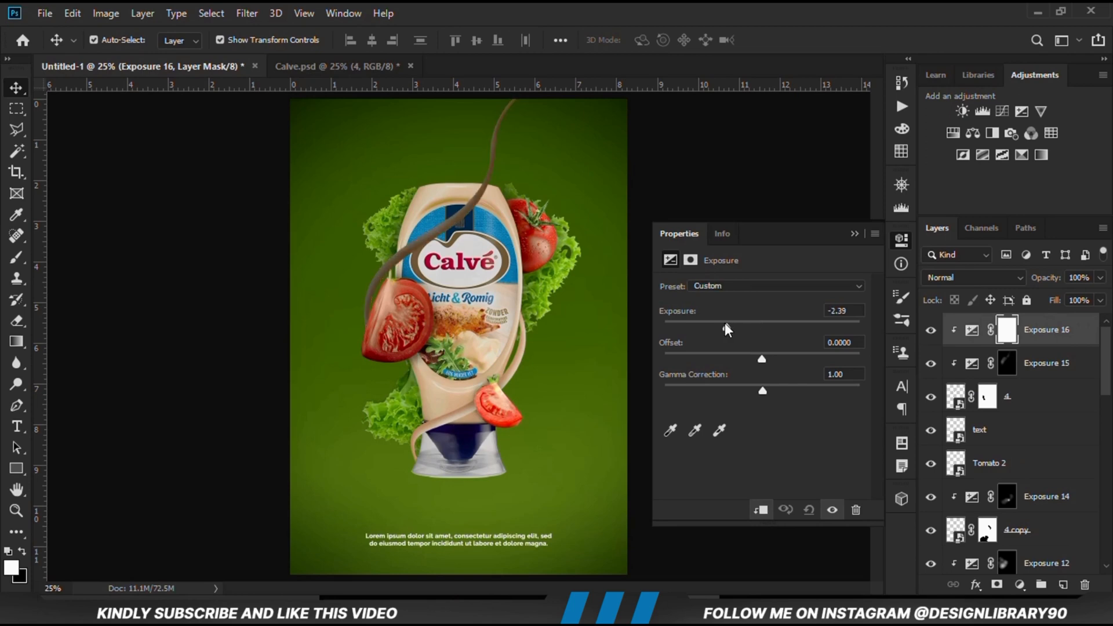
pyautogui.hotkey('ctrl', 'i')
# Paint shading where the upper sauce stream meets the large cut tomato in the Exposure 16 mask, using a white 400 px brush at 19% opacity
pyautogui.press('b')
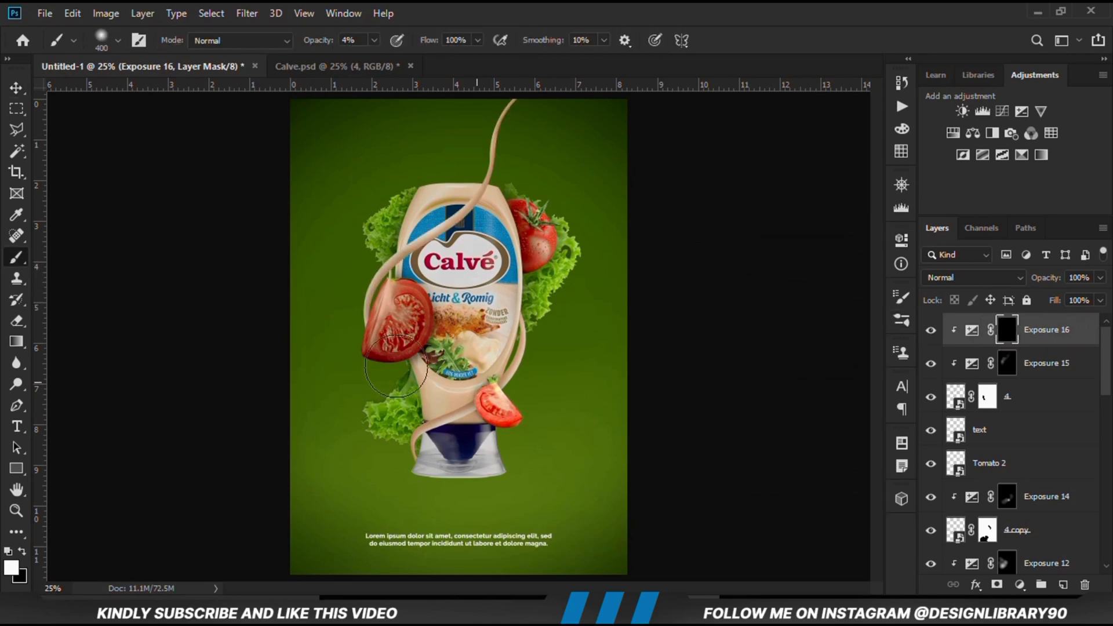
pyautogui.moveTo(387, 346)
pyautogui.mouseDown()
pyautogui.moveTo(390, 332)
pyautogui.moveTo(382, 360)
pyautogui.mouseUp()
pyautogui.click(930, 331)
pyautogui.click(930, 331)
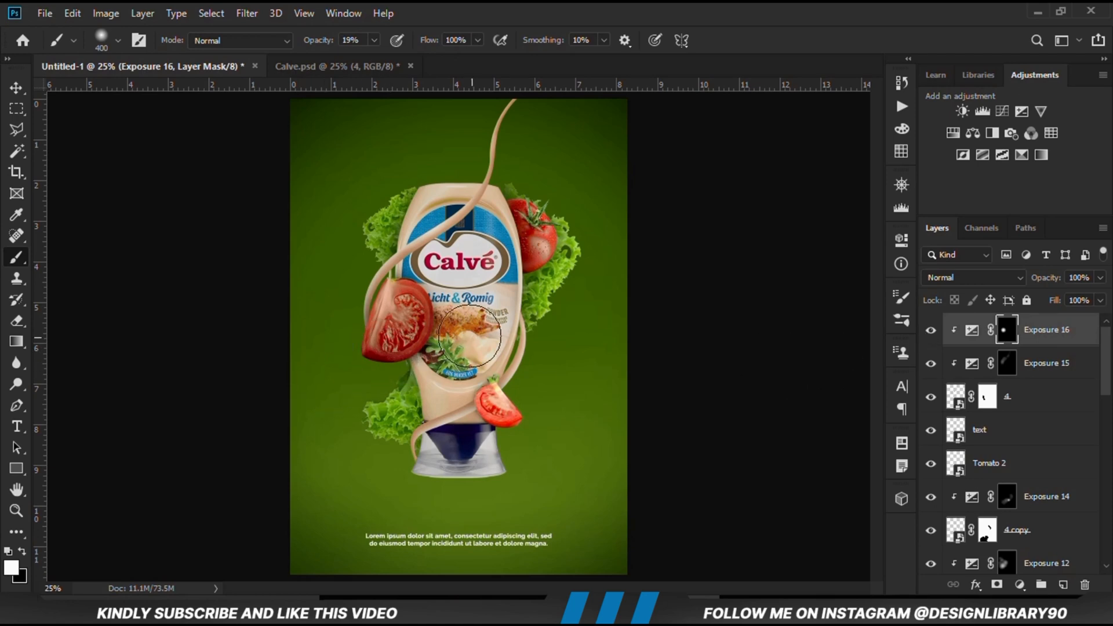
pyautogui.click(16, 88)
pyautogui.click(247, 260)
pyautogui.scroll(-1, 247, 259)
pyautogui.scroll(1, 247, 259)
# Add another darkening Exposure adjustment layer directly above the lower sauce stream, 4 copy, clipped to it, and invert its mask to black
pyautogui.click(1008, 496)
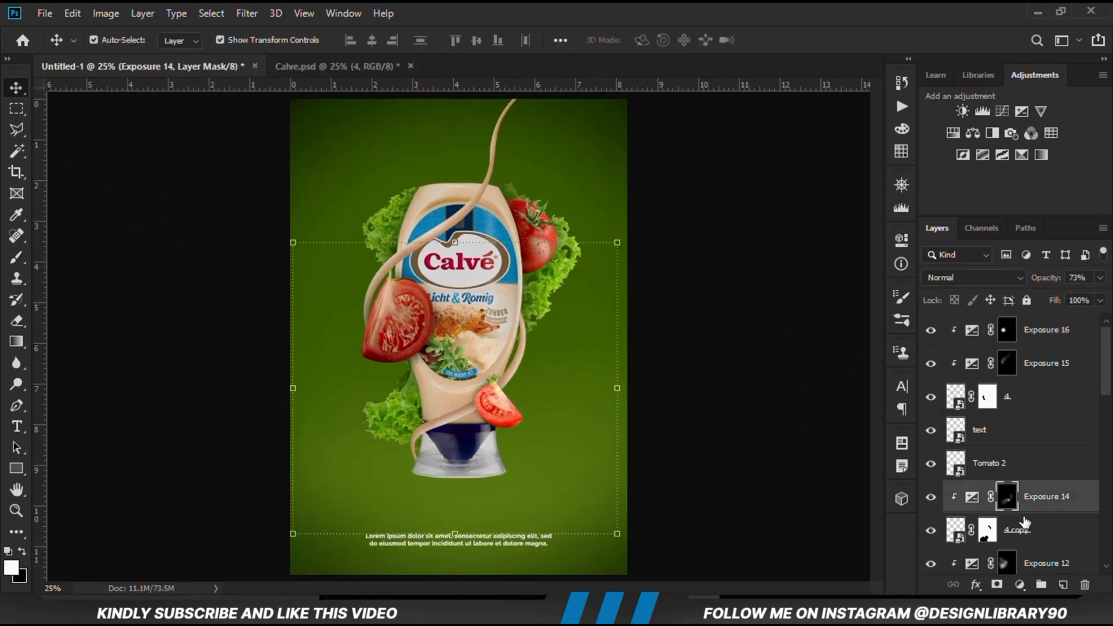
pyautogui.click(955, 530)
pyautogui.click(1019, 585)
pyautogui.click(1016, 393)
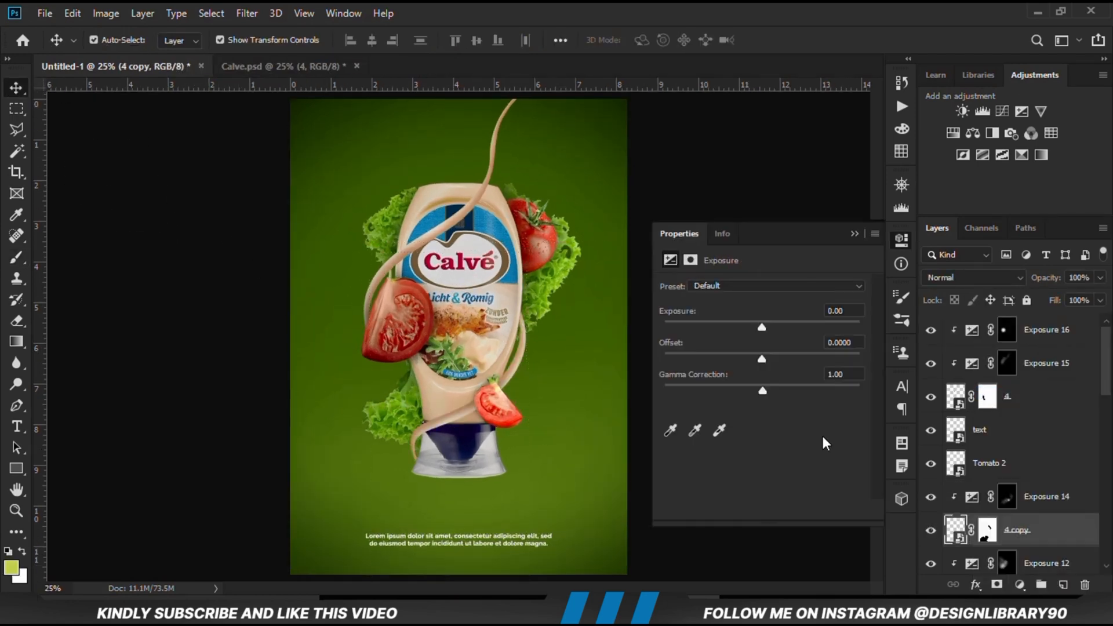
pyautogui.click(760, 511)
pyautogui.moveTo(762, 328); pyautogui.dragTo(726, 328)
pyautogui.click(855, 233)
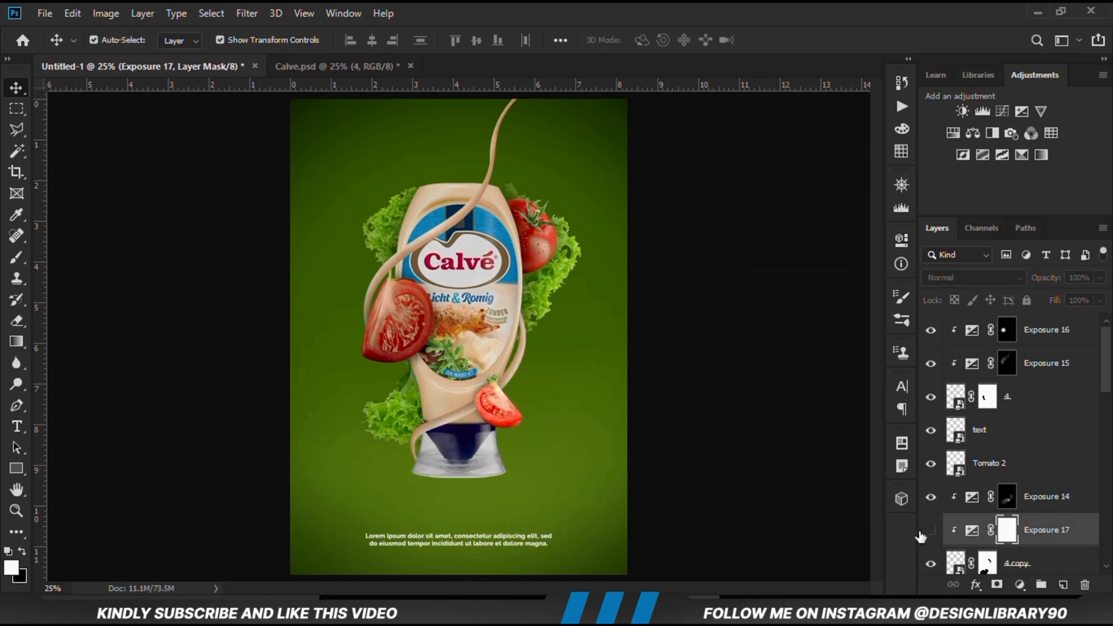
pyautogui.hotkey('ctrl', 'i')
# Dab shading onto both ends of the lower sauce stream in the Exposure 17 mask, using a white 400 px brush at 19% opacity
pyautogui.rightClick(17, 258)
pyautogui.click(89, 258)
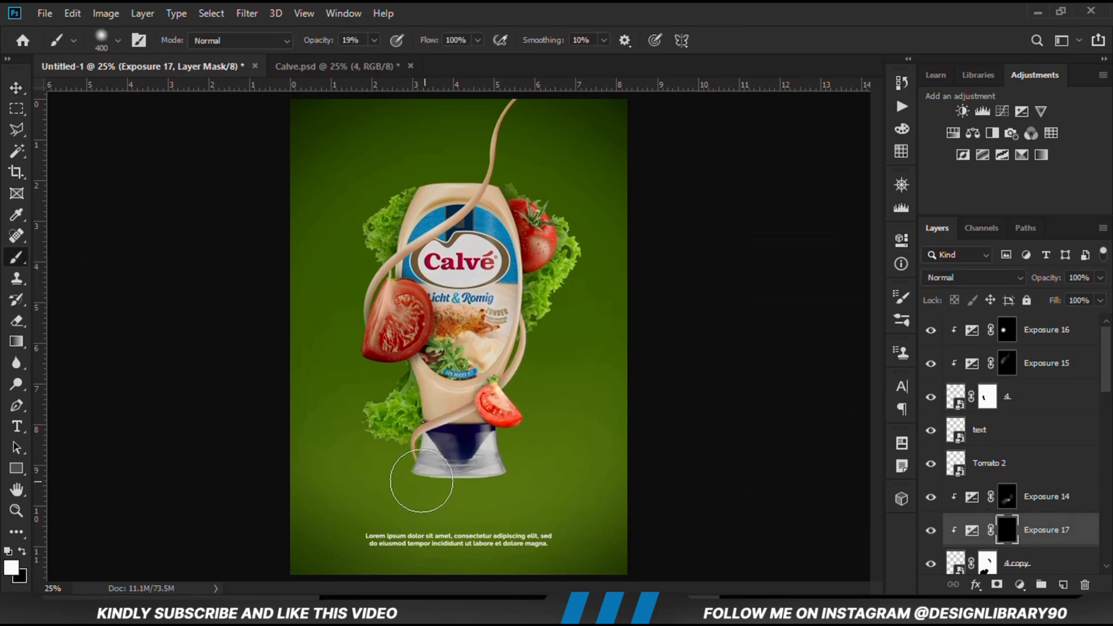
pyautogui.click(427, 485)
pyautogui.click(501, 304)
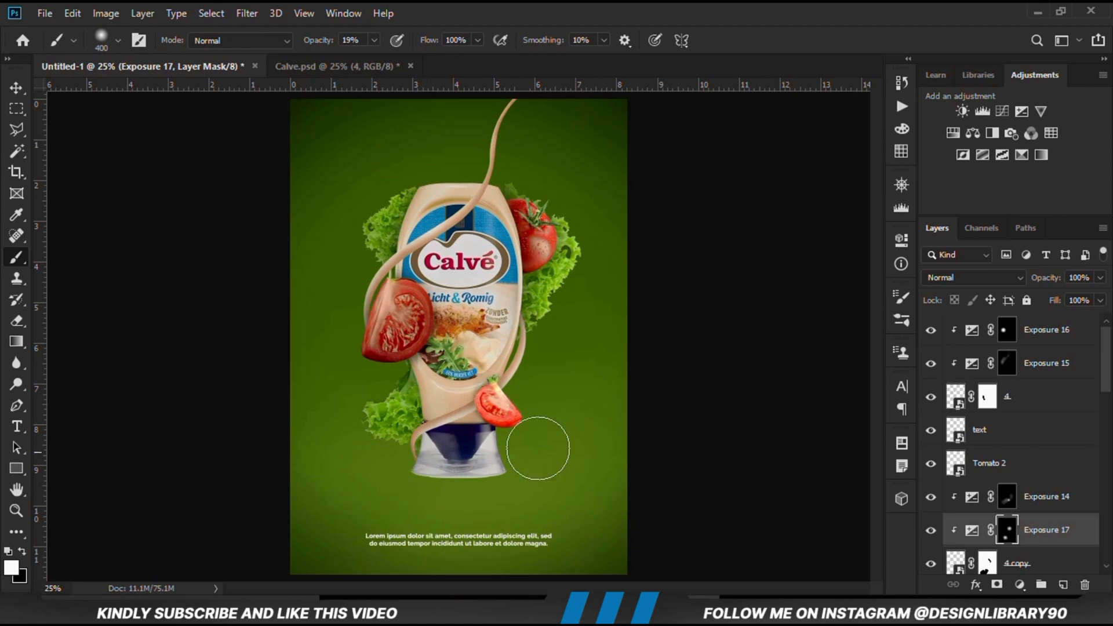
pyautogui.click(16, 88)
pyautogui.click(173, 300)
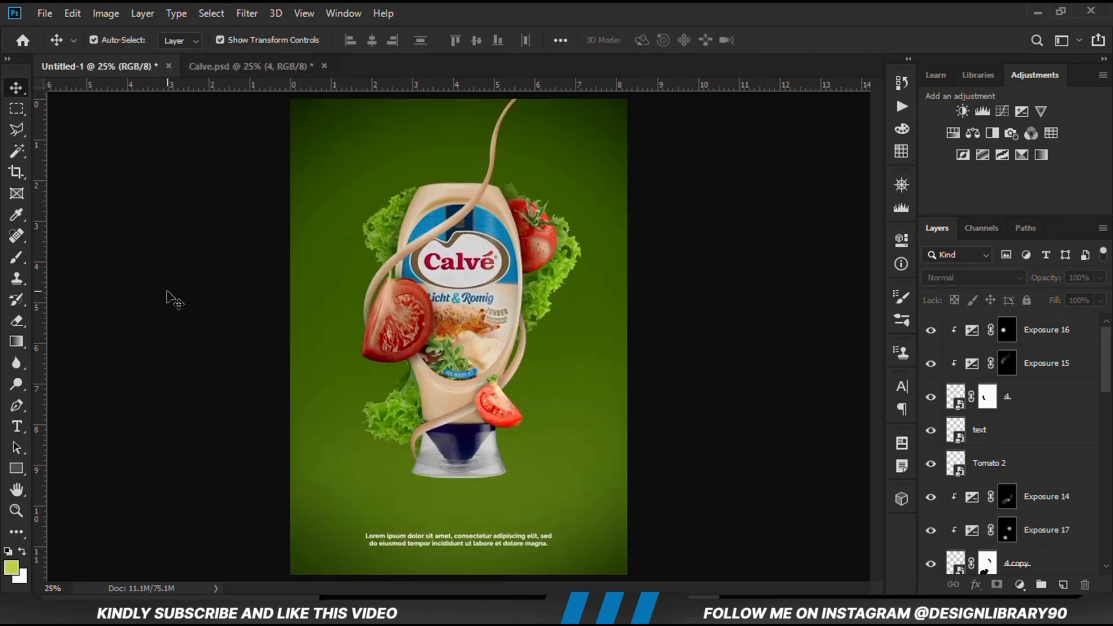
# Add a darkening Exposure adjustment layer above Exposure 2, clipped to the Calvé bottle, and invert its mask to black
pyautogui.click(458, 253)
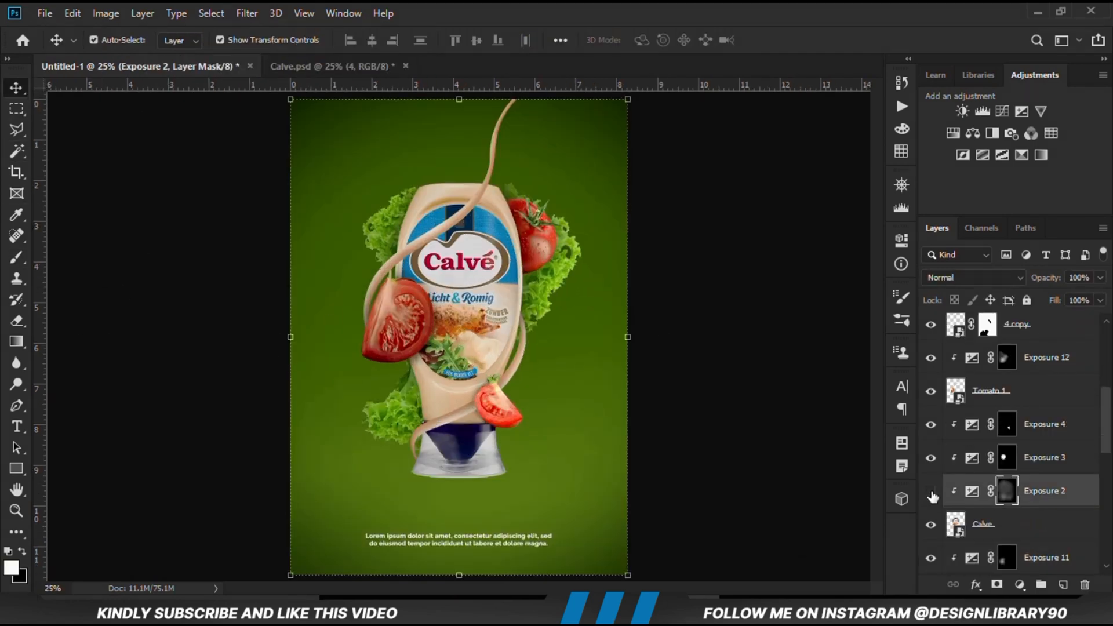
pyautogui.click(1020, 585)
pyautogui.click(1014, 394)
pyautogui.moveTo(761, 327); pyautogui.dragTo(698, 325)
pyautogui.hotkey('ctrl', 'i')
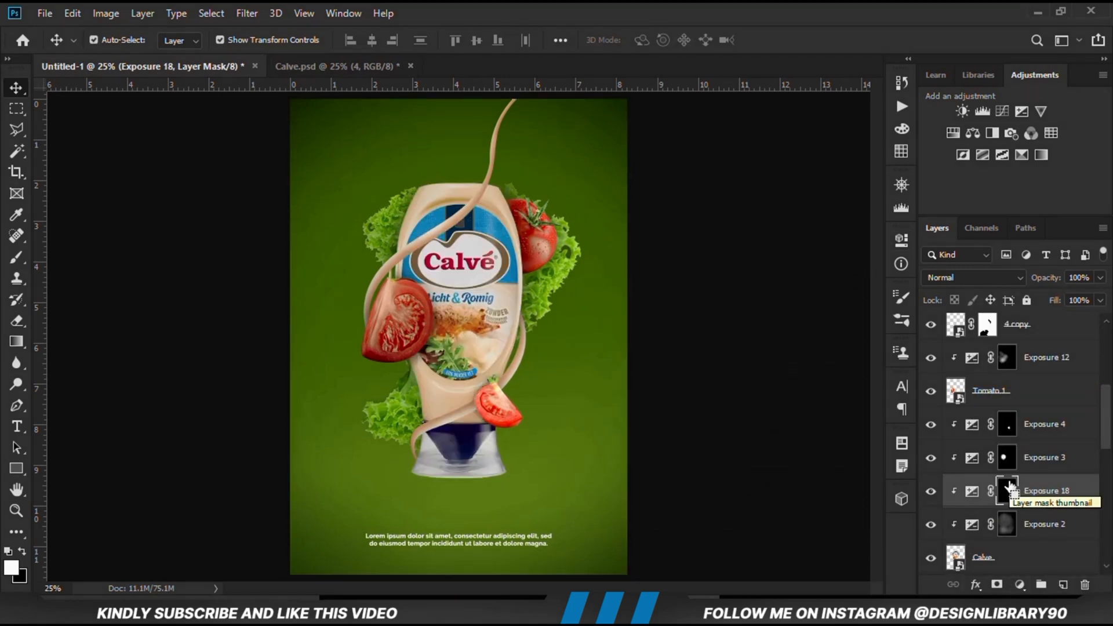
# Paint a shadow along the upper sauce stream across the bottle in the Exposure 18 mask, using a white 90 px brush at 41% opacity
pyautogui.rightClick(16, 258)
pyautogui.click(86, 256)
pyautogui.click(374, 40)
pyautogui.moveTo(373, 60); pyautogui.dragTo(392, 65)
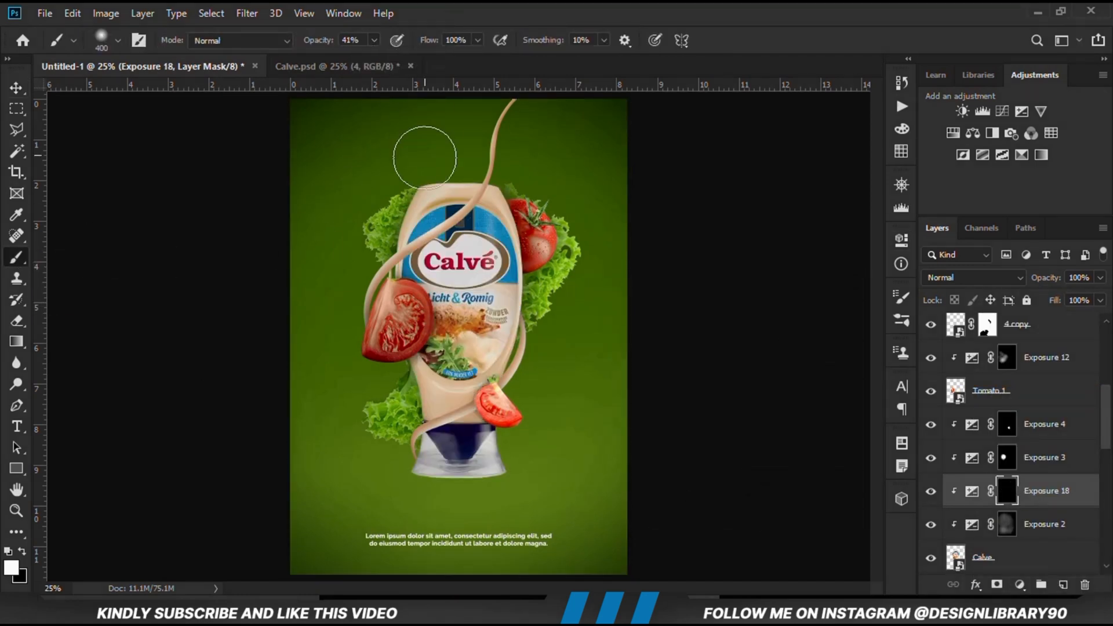
pyautogui.press('[')
pyautogui.press('[')
pyautogui.press('[')
pyautogui.press('[')
pyautogui.press('[')
pyautogui.press('[')
pyautogui.press('[')
pyautogui.press('[')
pyautogui.press('[')
pyautogui.scroll(5, 489, 192)
pyautogui.moveTo(499, 186)
pyautogui.mouseDown()
pyautogui.moveTo(467, 244)
pyautogui.moveTo(438, 226)
pyautogui.moveTo(505, 175)
pyautogui.moveTo(455, 245)
pyautogui.moveTo(335, 319)
pyautogui.moveTo(345, 324)
pyautogui.moveTo(305, 334)
pyautogui.moveTo(436, 262)
pyautogui.moveTo(507, 165)
pyautogui.moveTo(414, 265)
pyautogui.moveTo(284, 364)
pyautogui.mouseUp()
# Soften and trim the upper sauce stream's shadow on the bottle in the Exposure 18 mask, using a black 175 px brush at 41% opacity
pyautogui.click(23, 551)
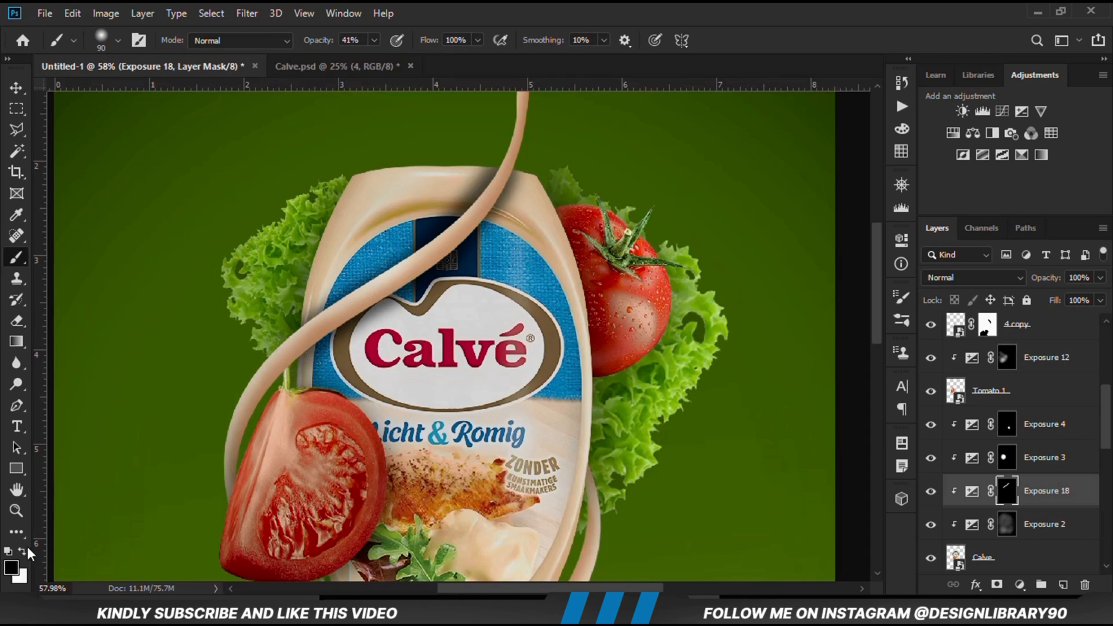
pyautogui.press(']')
pyautogui.press(']')
pyautogui.press(']')
pyautogui.press(']')
pyautogui.moveTo(472, 159)
pyautogui.mouseDown()
pyautogui.moveTo(450, 157)
pyautogui.moveTo(464, 164)
pyautogui.moveTo(447, 210)
pyautogui.moveTo(281, 297)
pyautogui.moveTo(243, 337)
pyautogui.mouseUp()
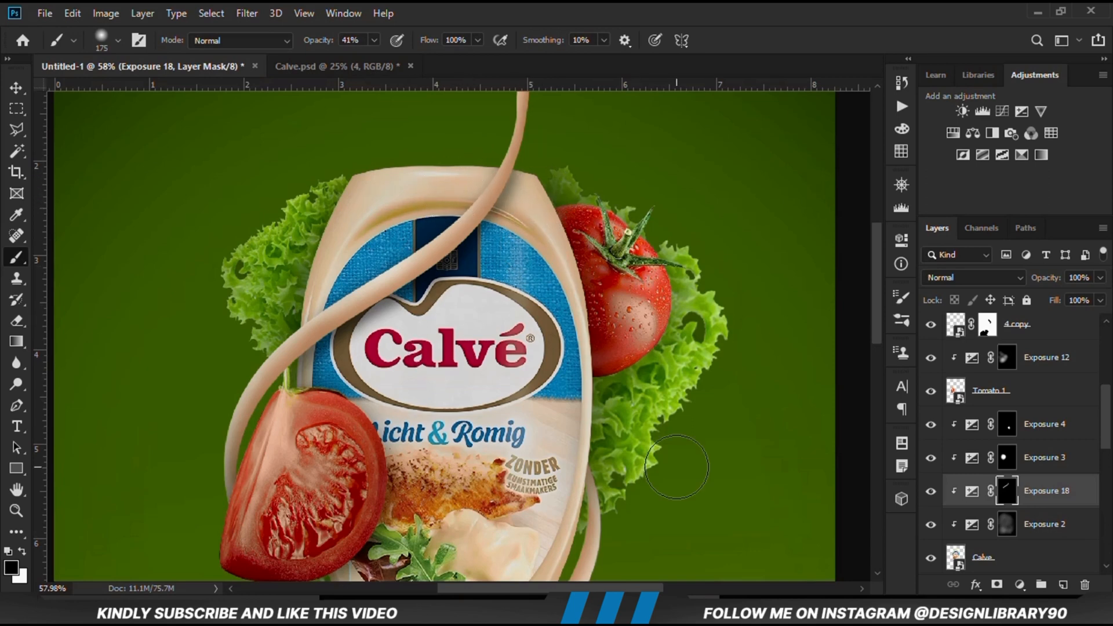
pyautogui.click(930, 491)
pyautogui.click(930, 492)
pyautogui.click(928, 492)
pyautogui.click(929, 492)
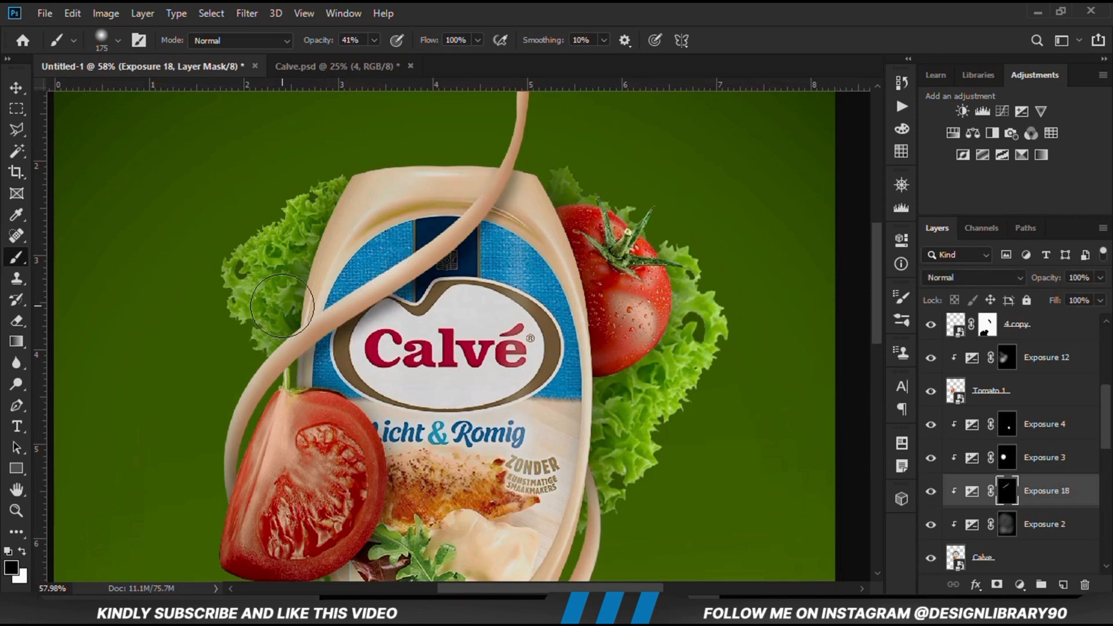
pyautogui.hotkey('ctrl', '-')
pyautogui.hotkey('ctrl', '-')
pyautogui.hotkey('ctrl', '-')
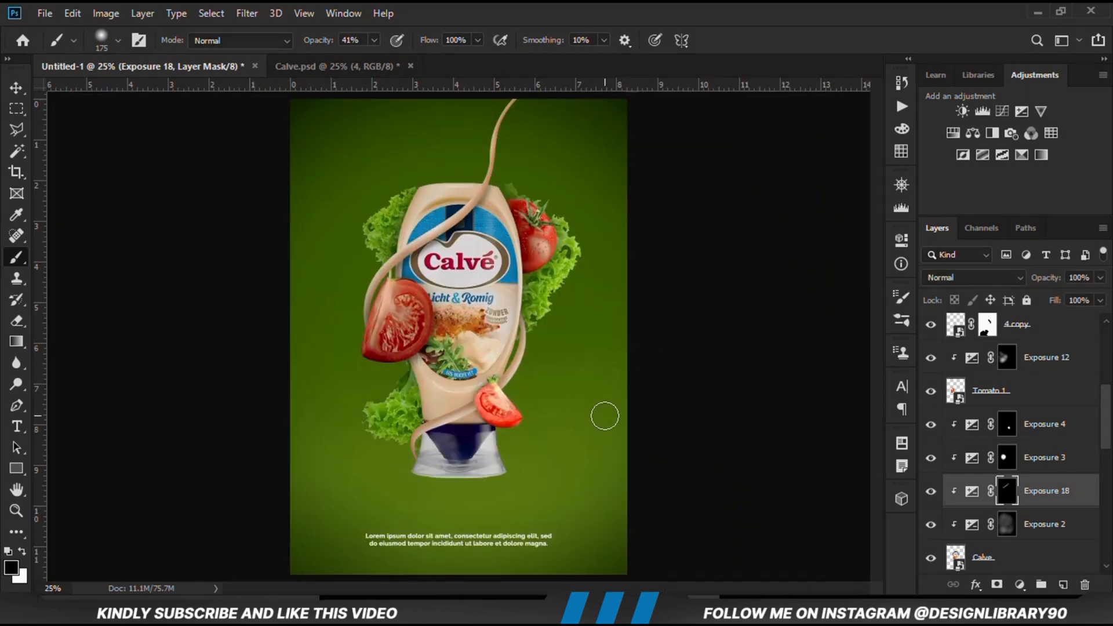
pyautogui.click(16, 88)
pyautogui.click(132, 220)
pyautogui.click(457, 414)
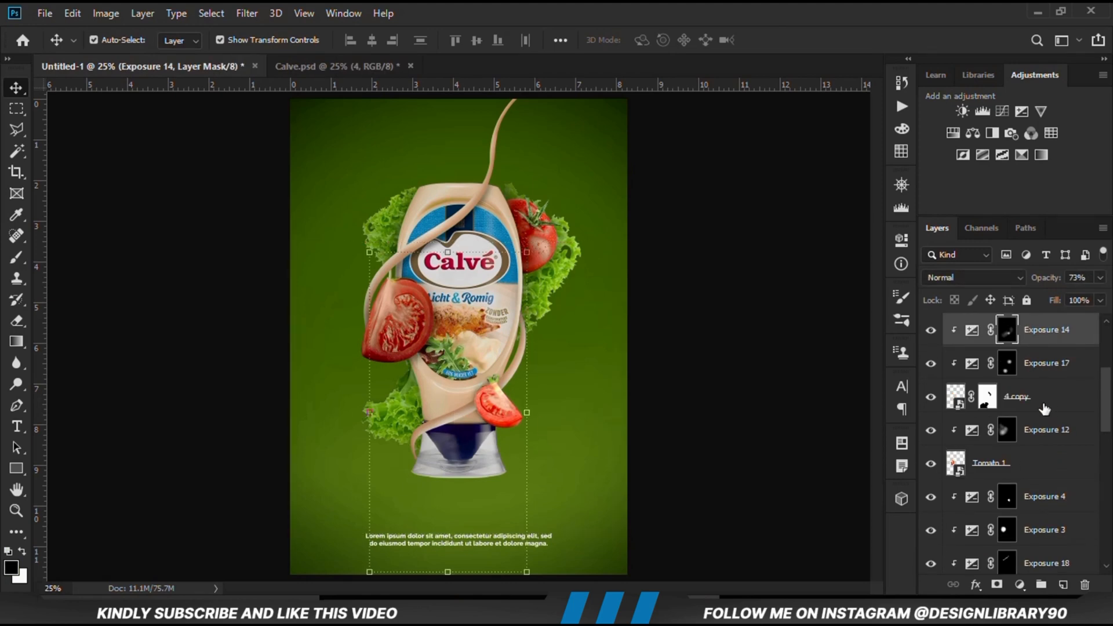
pyautogui.click(1044, 402)
pyautogui.click(932, 398)
pyautogui.click(931, 397)
pyautogui.click(1019, 585)
pyautogui.click(1032, 397)
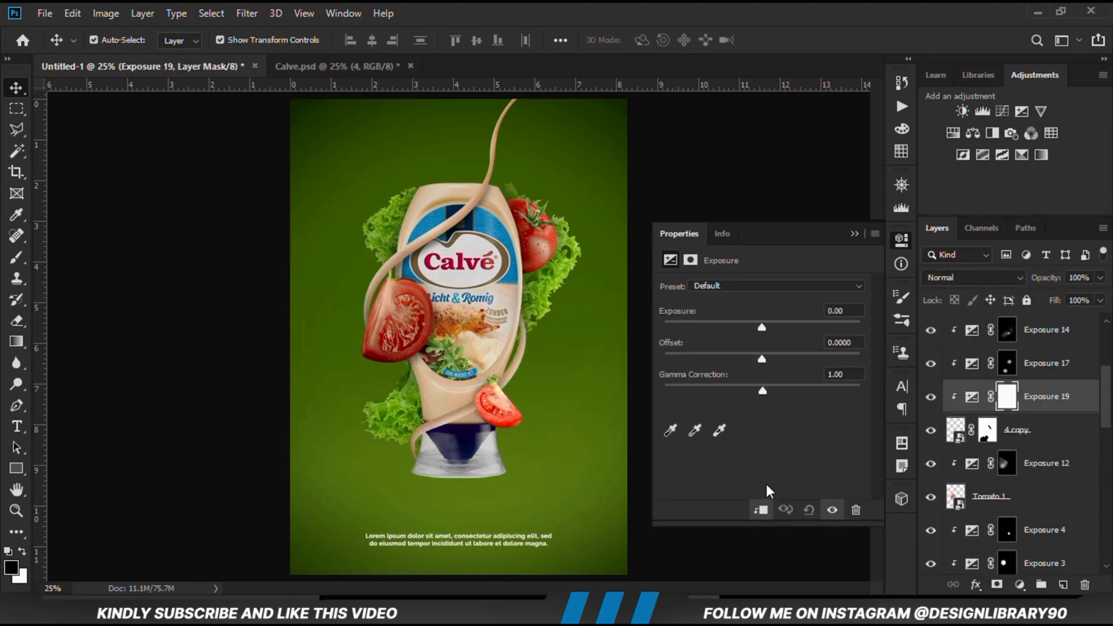
pyautogui.moveTo(761, 327); pyautogui.dragTo(707, 330)
pyautogui.click(855, 233)
pyautogui.hotkey('ctrl', 'z')
pyautogui.hotkey('ctrl', 'z')
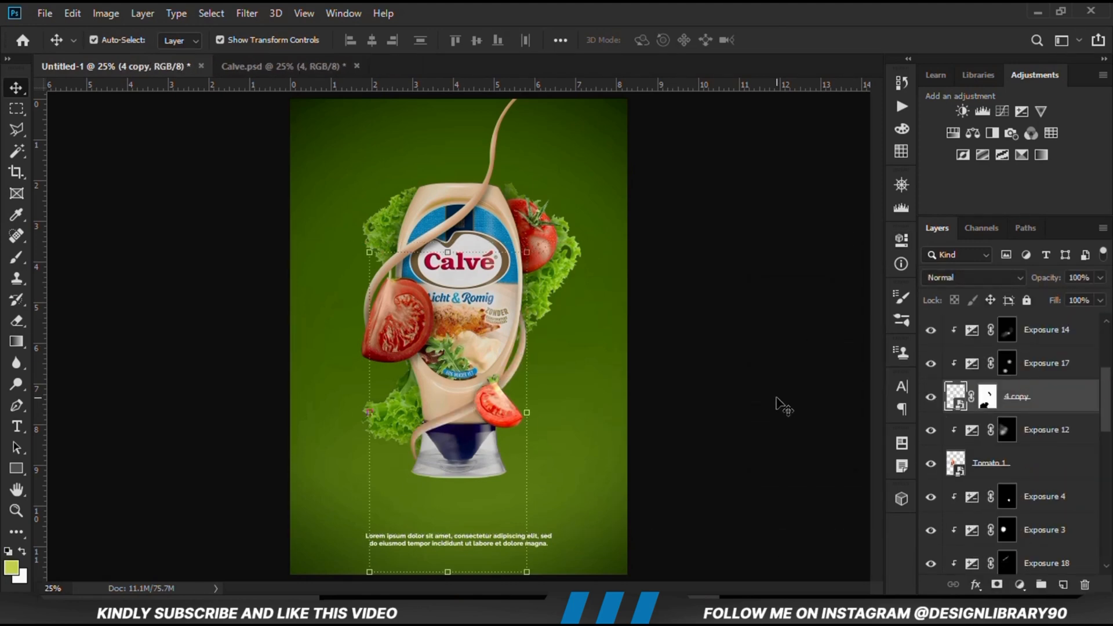
pyautogui.click(778, 399)
# Add a darkening Exposure adjustment layer above Exposure 2, clipped to the Calvé bottle, and invert its mask to black
pyautogui.click(476, 348)
pyautogui.scroll(-1, 1044, 548)
pyautogui.click(931, 491)
pyautogui.click(931, 491)
pyautogui.click(1020, 585)
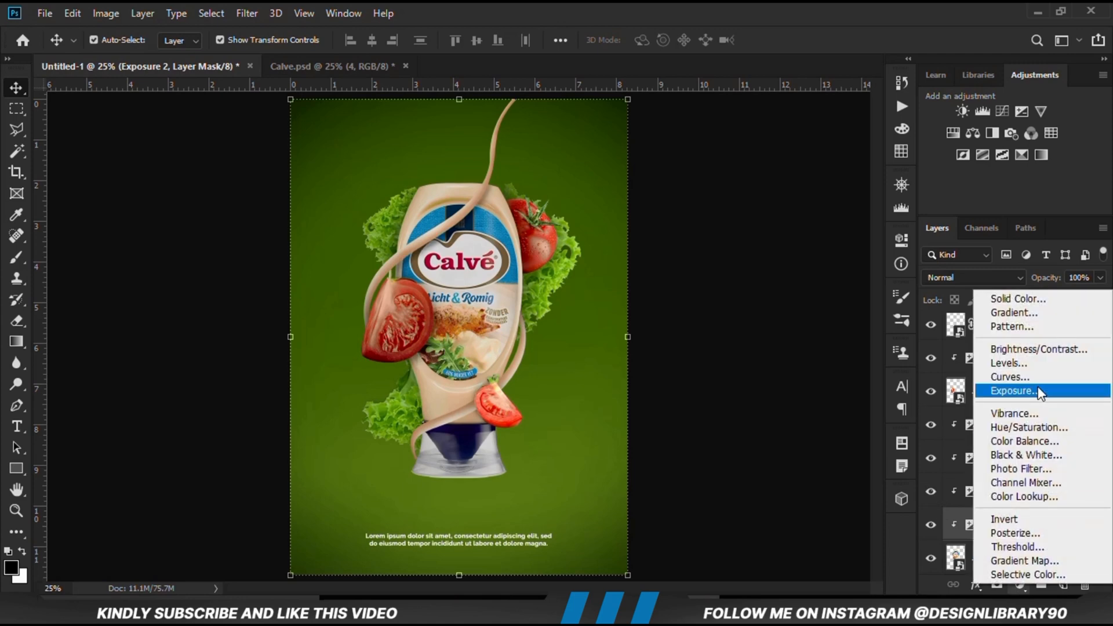
pyautogui.click(1020, 388)
pyautogui.moveTo(725, 336); pyautogui.dragTo(701, 332)
pyautogui.click(855, 234)
pyautogui.click(932, 524)
pyautogui.click(931, 525)
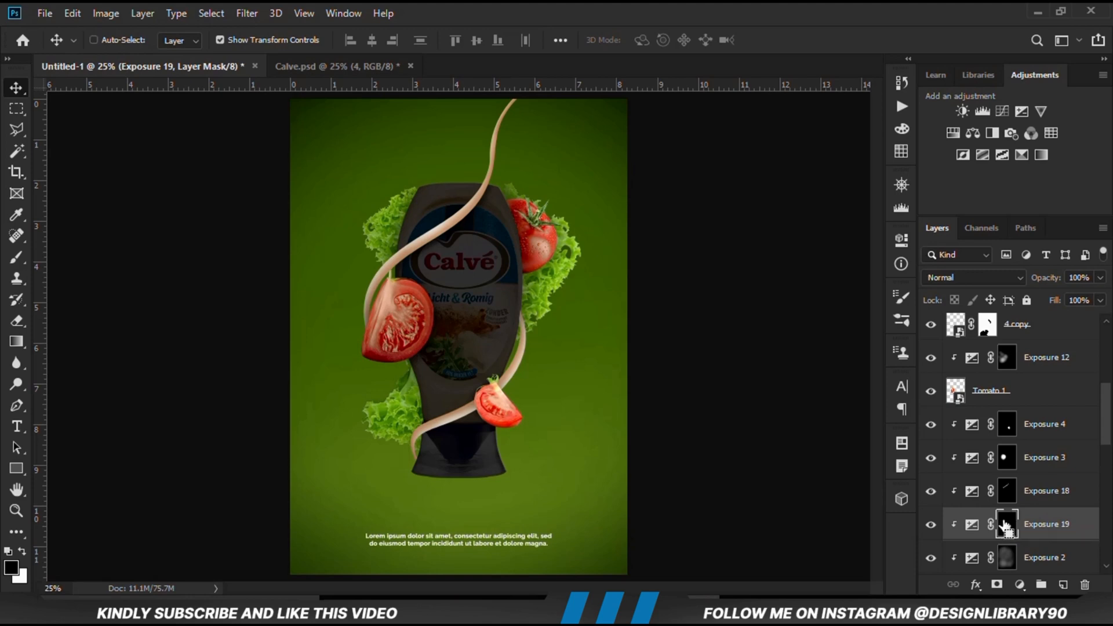
pyautogui.hotkey('ctrl', 'i')
# Paint a shadow along the lower sauce stream where it crosses the bottle in the Exposure 19 mask, using a small white brush at 41% opacity
pyautogui.click(16, 257)
pyautogui.click(87, 254)
pyautogui.scroll(5, 450, 455)
pyautogui.click(22, 552)
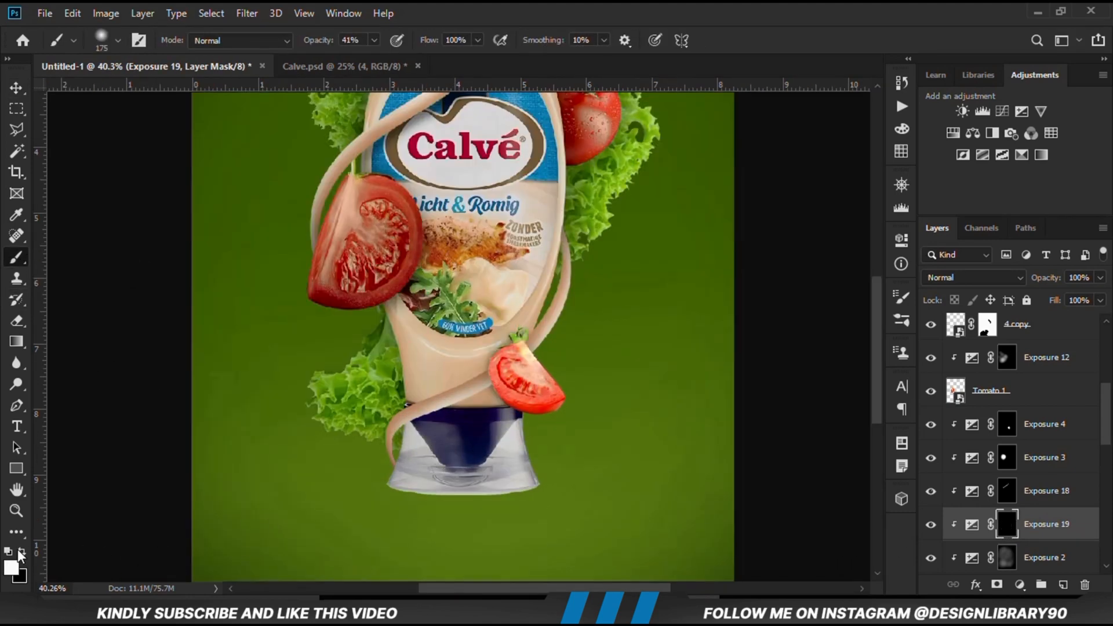
pyautogui.scroll(6, 483, 393)
pyautogui.press('[')
pyautogui.press('[')
pyautogui.press('[')
pyautogui.press('[')
pyautogui.press('[')
pyautogui.press('[')
pyautogui.moveTo(503, 380); pyautogui.dragTo(391, 416)
pyautogui.moveTo(486, 360)
pyautogui.mouseDown()
pyautogui.moveTo(497, 366)
pyautogui.moveTo(402, 432)
pyautogui.mouseUp()
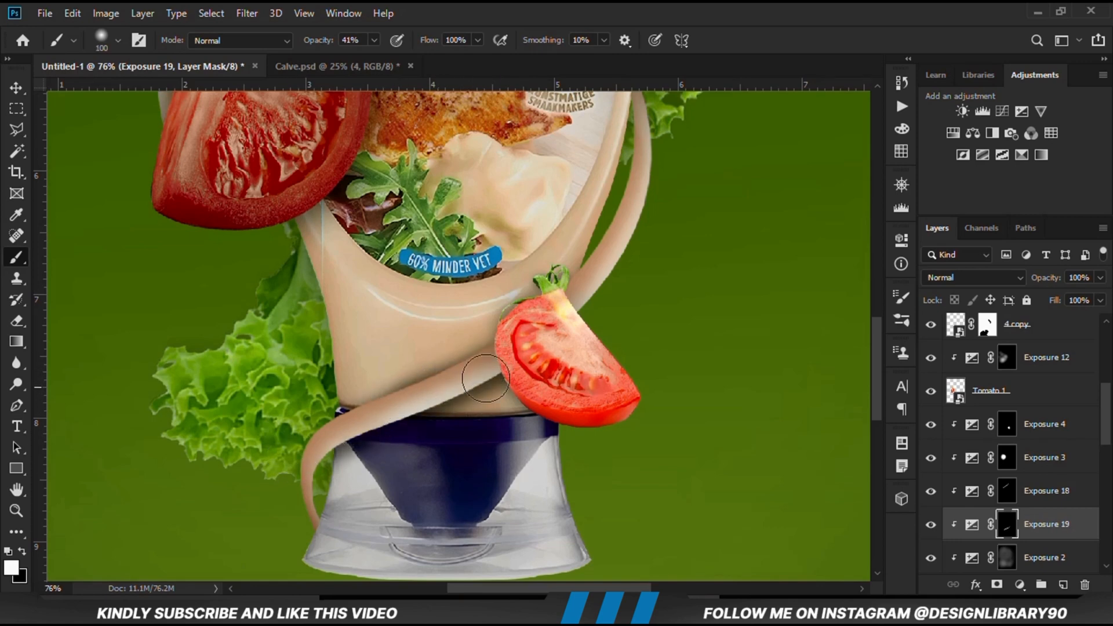
# Soften and trim the lower sauce stream's shadow in the Exposure 19 mask, using a black 100 px brush at 41% opacity
pyautogui.press(']')
pyautogui.press(']')
pyautogui.press(']')
pyautogui.click(22, 551)
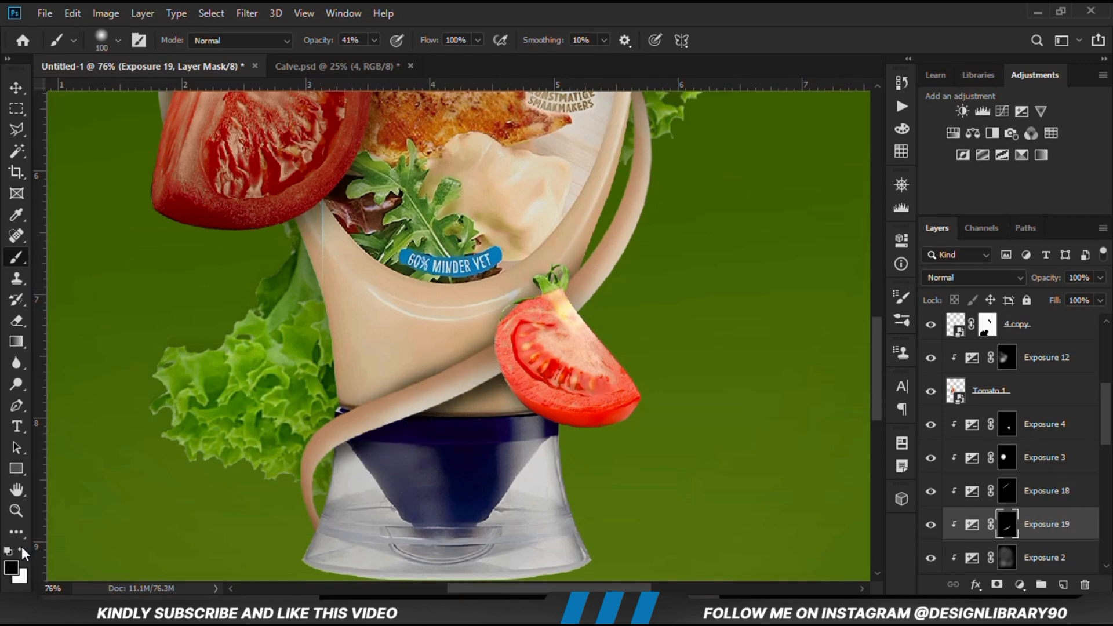
pyautogui.moveTo(542, 275); pyautogui.dragTo(400, 371)
pyautogui.moveTo(542, 297); pyautogui.dragTo(272, 450)
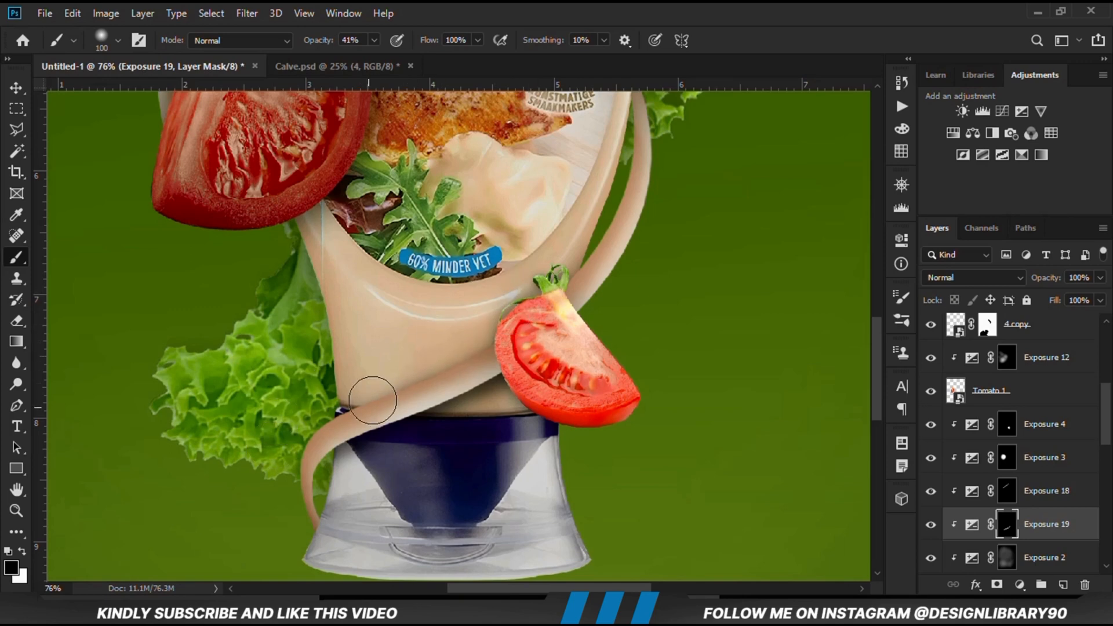
pyautogui.moveTo(373, 401); pyautogui.dragTo(602, 252)
# Set the brush to 400 px at 21% opacity and compare the bottle with the Exposure 19 shadow hidden and shown
pyautogui.press(']')
pyautogui.press(']')
pyautogui.press(']')
pyautogui.press(']')
pyautogui.click(374, 40)
pyautogui.moveTo(375, 61); pyautogui.dragTo(358, 61)
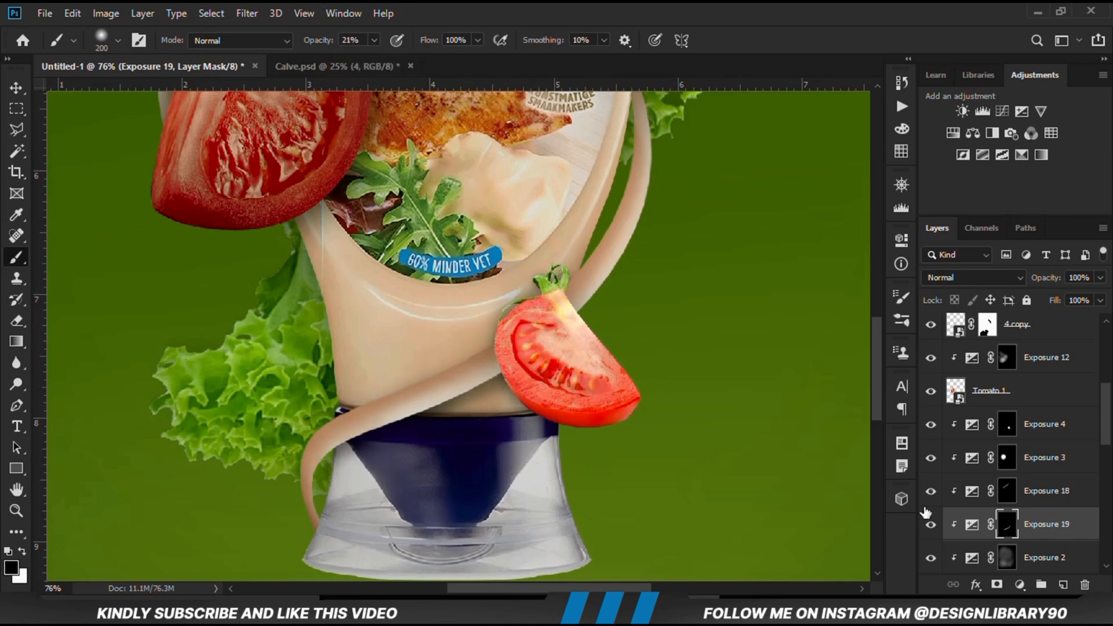
pyautogui.click(931, 525)
pyautogui.click(932, 525)
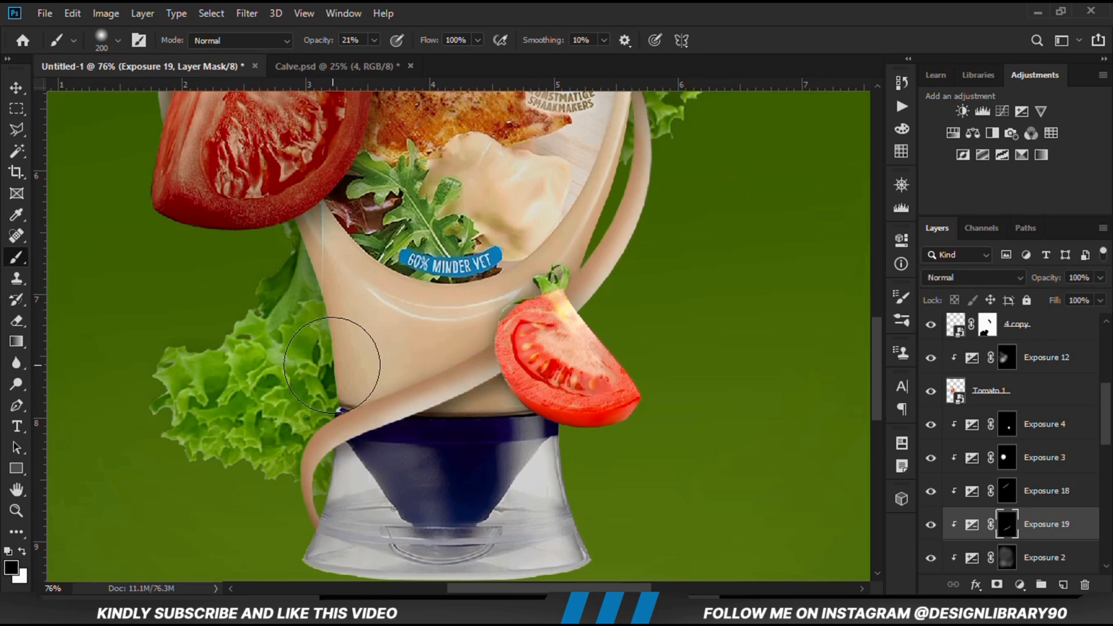
pyautogui.scroll(-2, 432, 319)
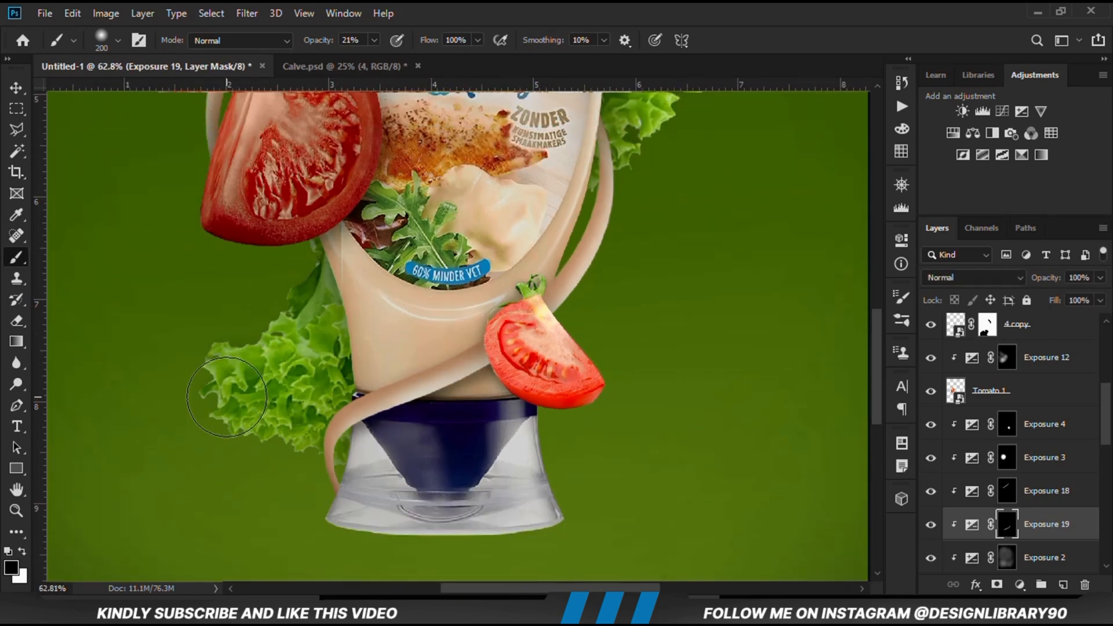
pyautogui.hotkey('ctrl', '0')
pyautogui.press(']')
pyautogui.press(']')
pyautogui.press(']')
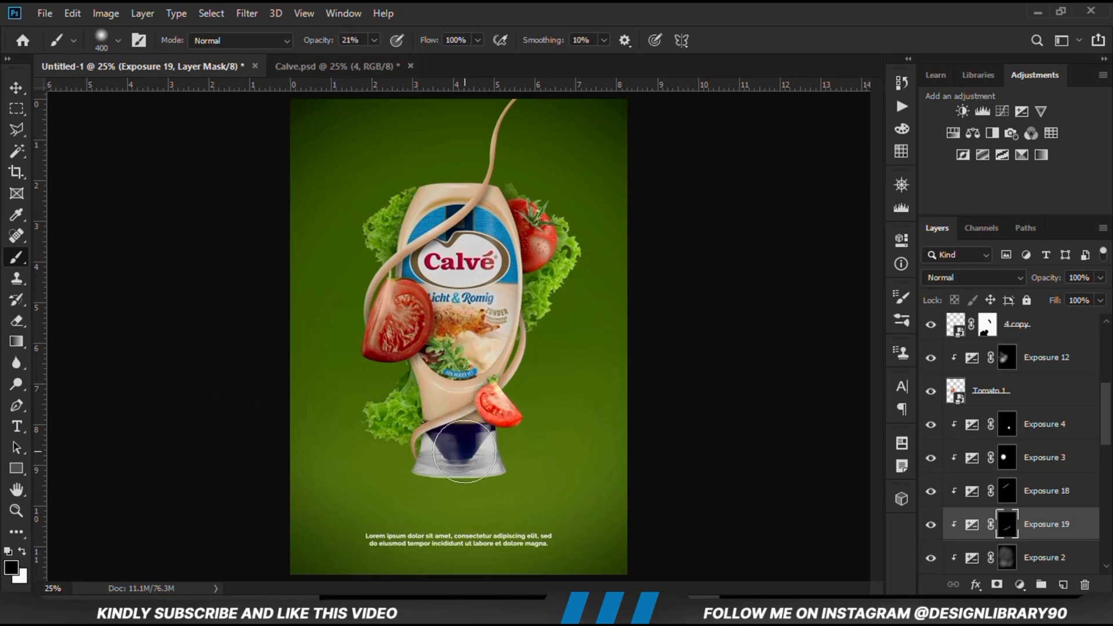
# Select the Exposure 19 layer and inspect its opacity and its shading effect on the bottle
pyautogui.press('v')
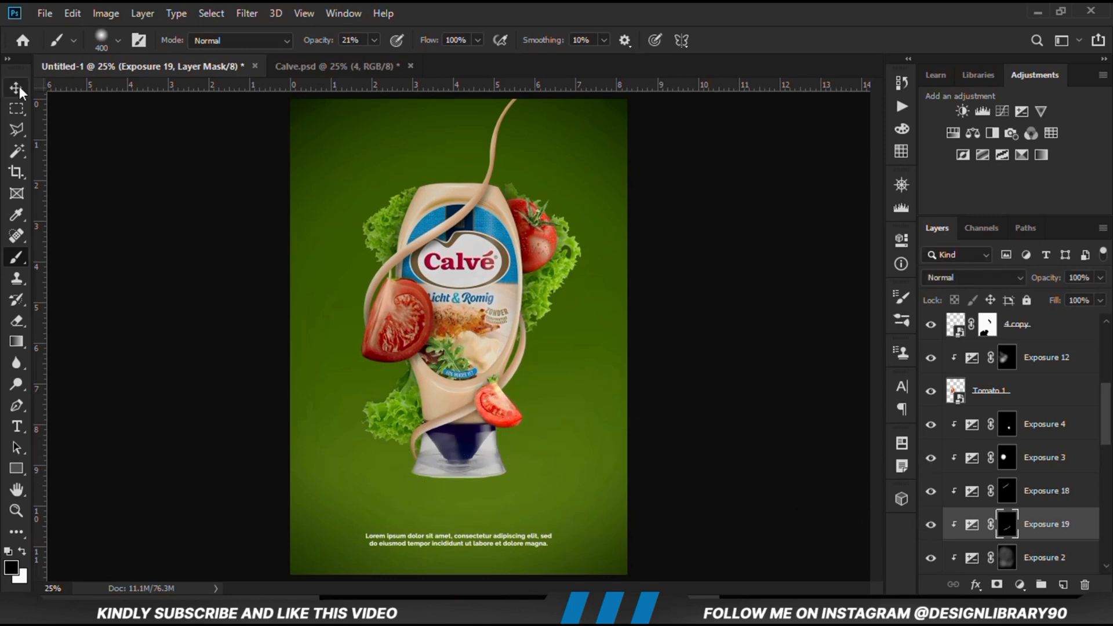
pyautogui.click(1084, 254)
pyautogui.hotkey('ctrl', 'z')
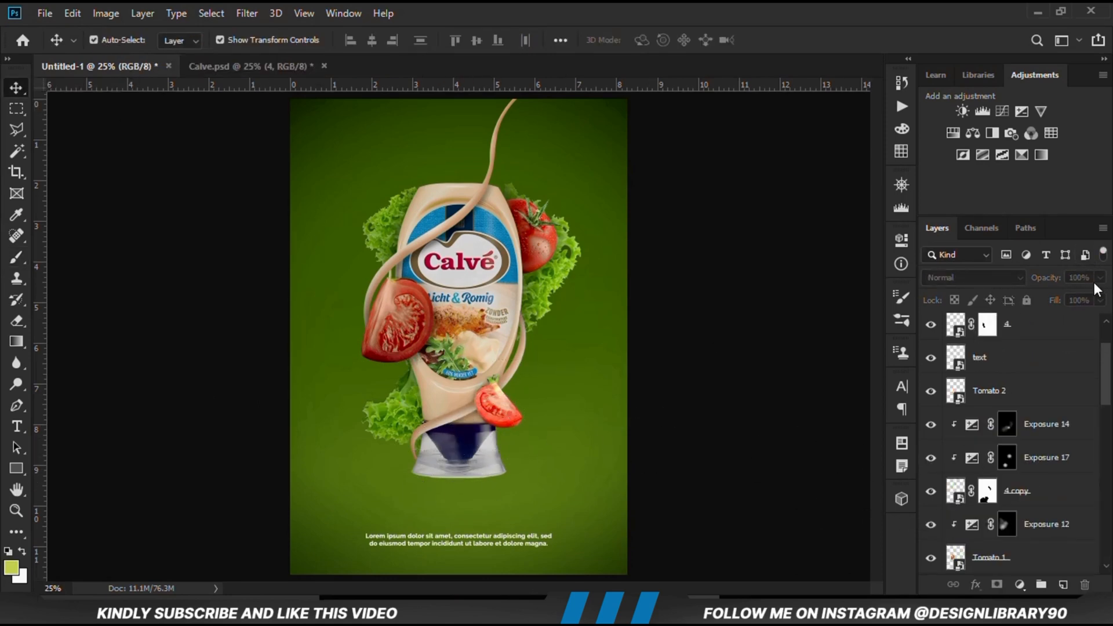
pyautogui.click(447, 423)
pyautogui.scroll(-3, 1038, 468)
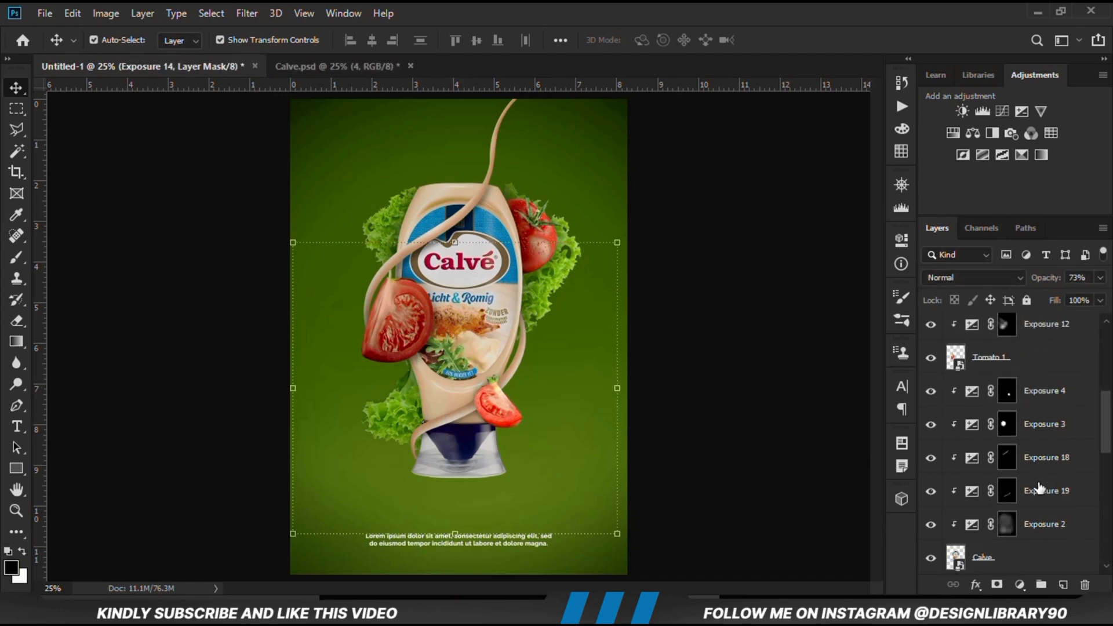
pyautogui.click(1038, 493)
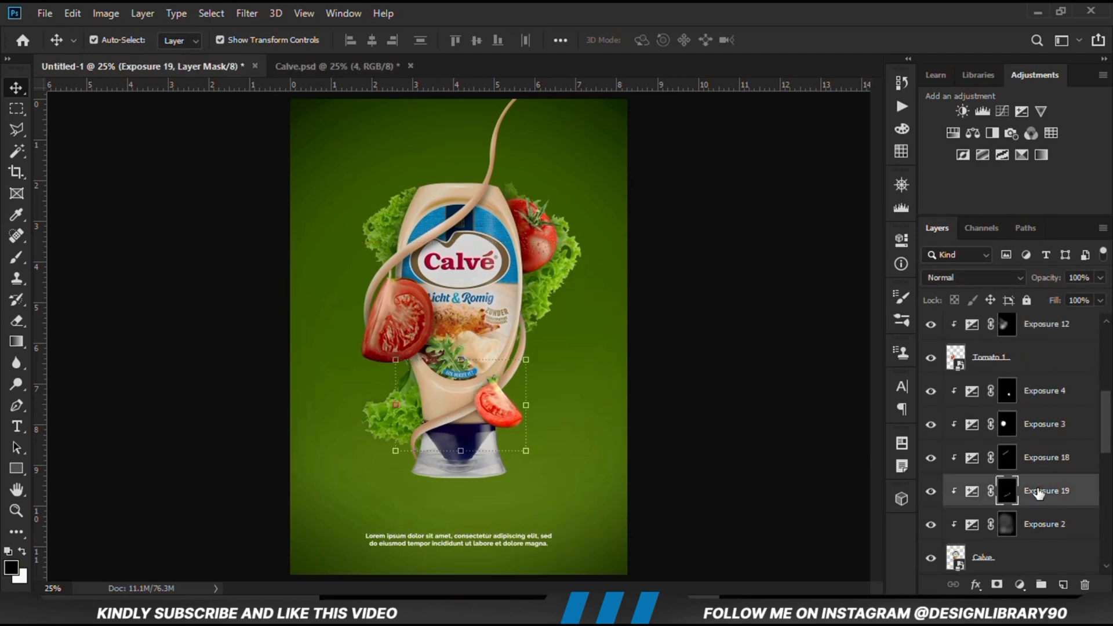
pyautogui.click(1100, 278)
pyautogui.click(931, 491)
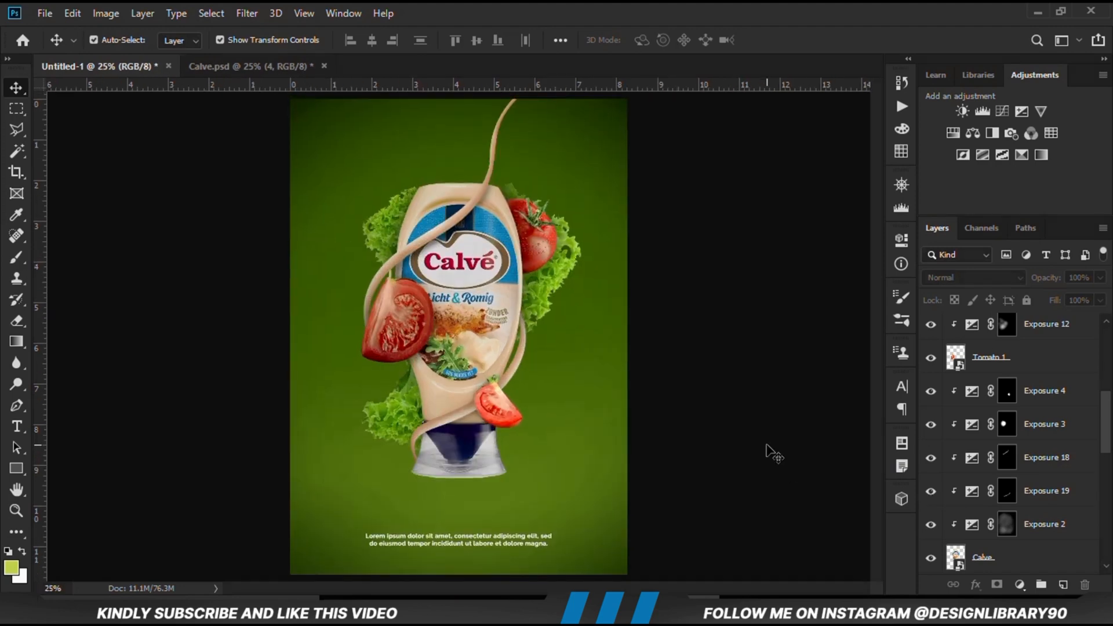
# Create a new layer at the top of the stack and prepare a black 700 px brush at 100% opacity
pyautogui.click(1060, 585)
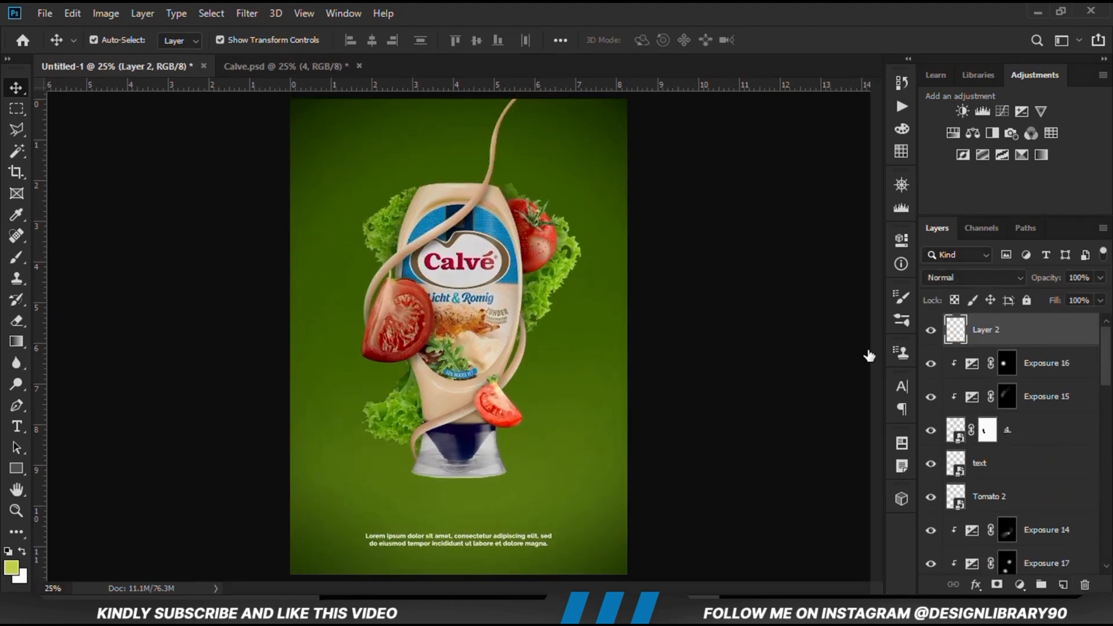
pyautogui.click(16, 256)
pyautogui.press('d')
pyautogui.click(374, 40)
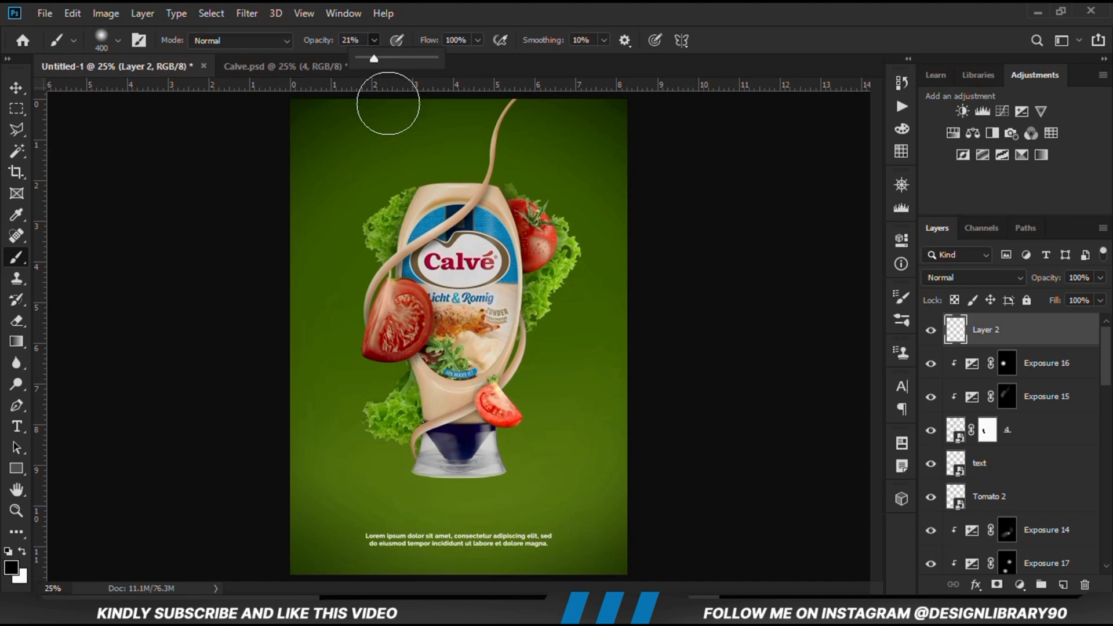
pyautogui.moveTo(417, 59); pyautogui.dragTo(526, 8)
pyautogui.press(']')
pyautogui.press(']')
pyautogui.press(']')
# Flatten the brush tip to 7% roundness, enlarge it to 1000 px and stamp one black shadow beneath the bottle on Layer 2
pyautogui.click(901, 297)
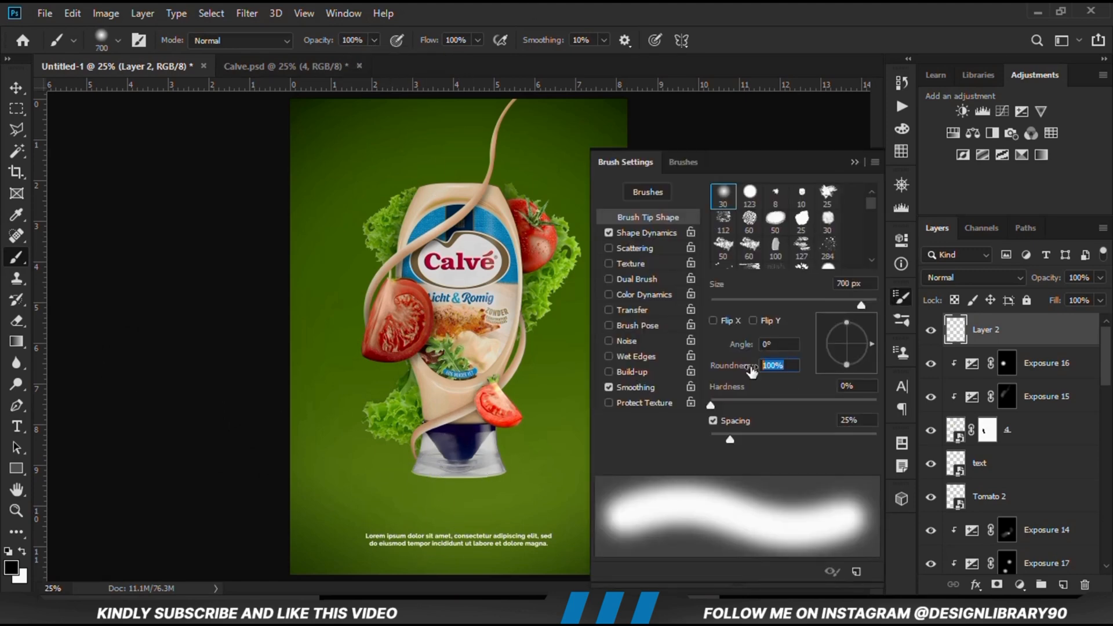
pyautogui.write('7')
pyautogui.click(855, 163)
pyautogui.press(']')
pyautogui.press(']')
pyautogui.press(']')
pyautogui.click(458, 509)
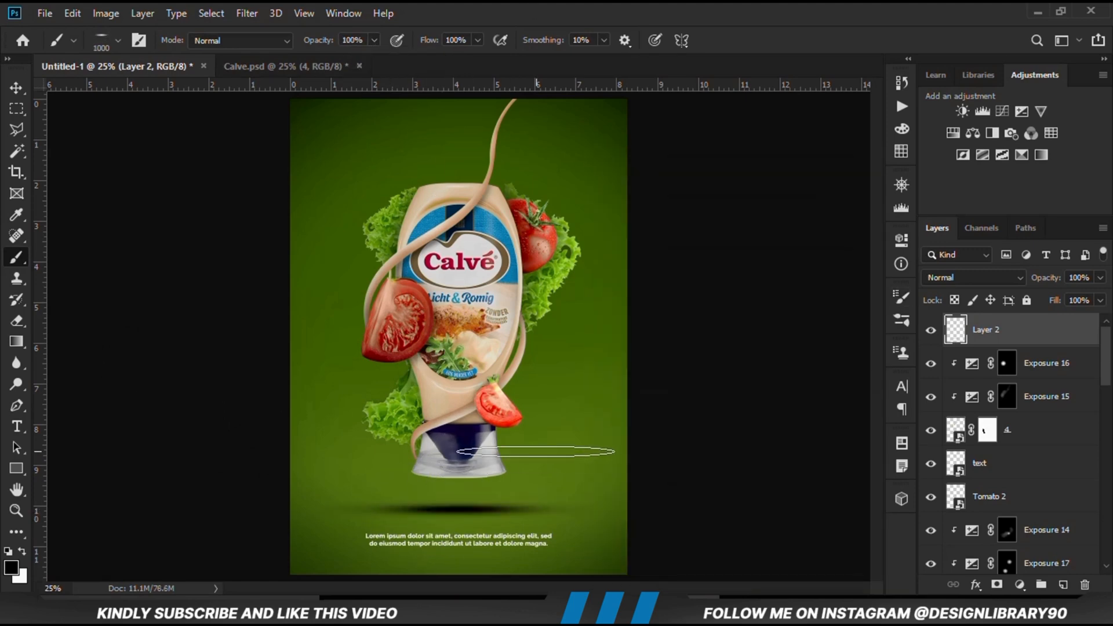
# Lower the opacity of the bottle's ground shadow on Layer 2 to 28%
pyautogui.click(16, 87)
pyautogui.click(1100, 278)
pyautogui.moveTo(1105, 296); pyautogui.dragTo(1055, 303)
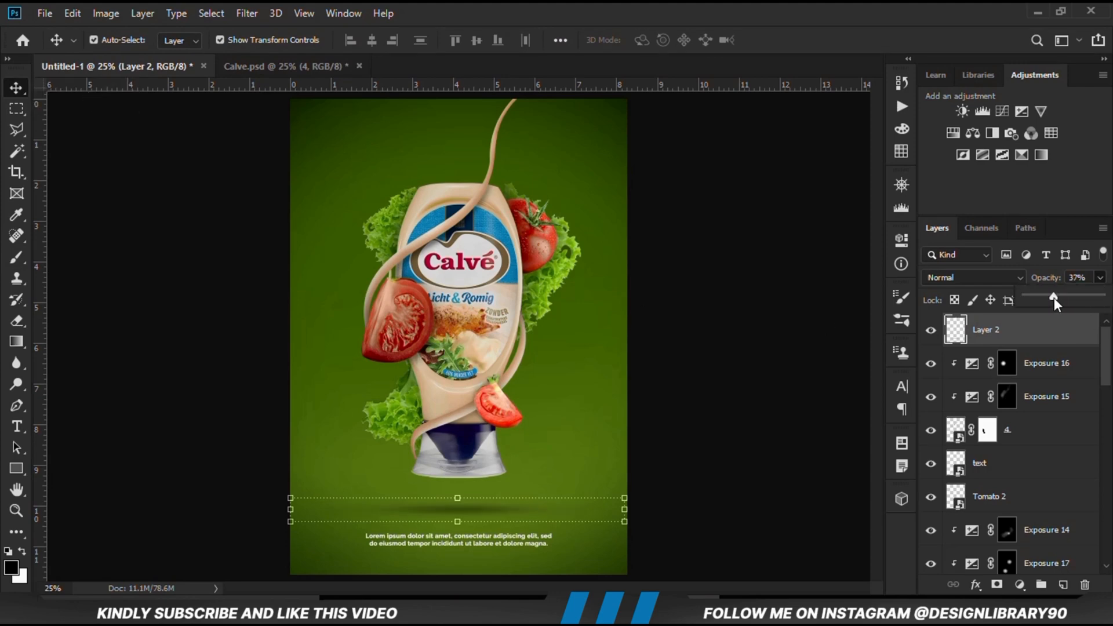
pyautogui.click(751, 488)
pyautogui.hotkey('ctrl', '-')
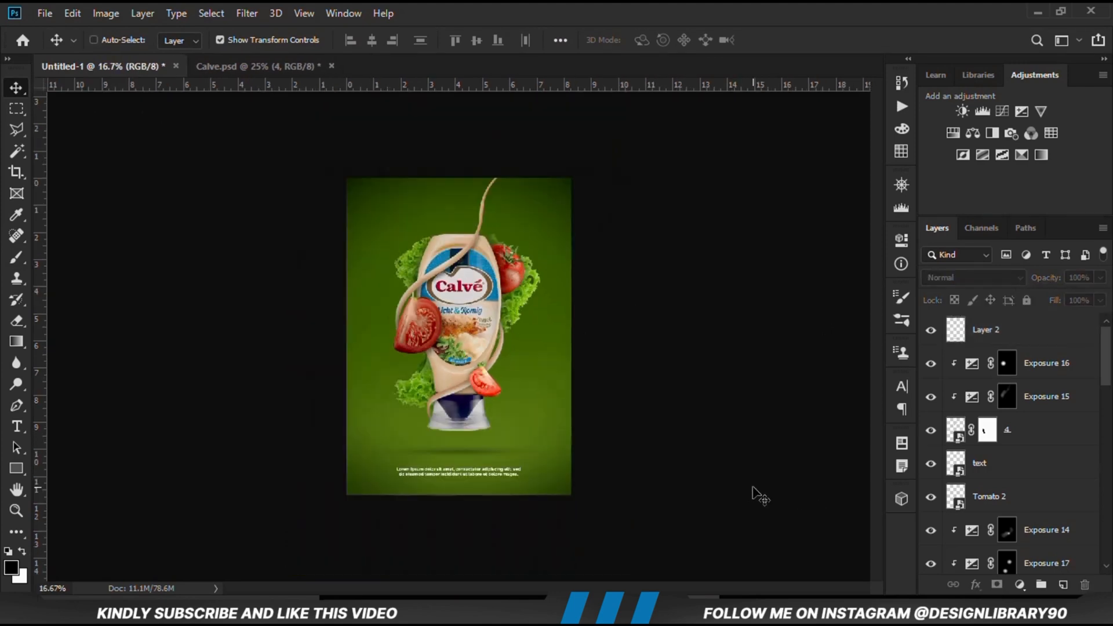
pyautogui.hotkey('ctrl', '+')
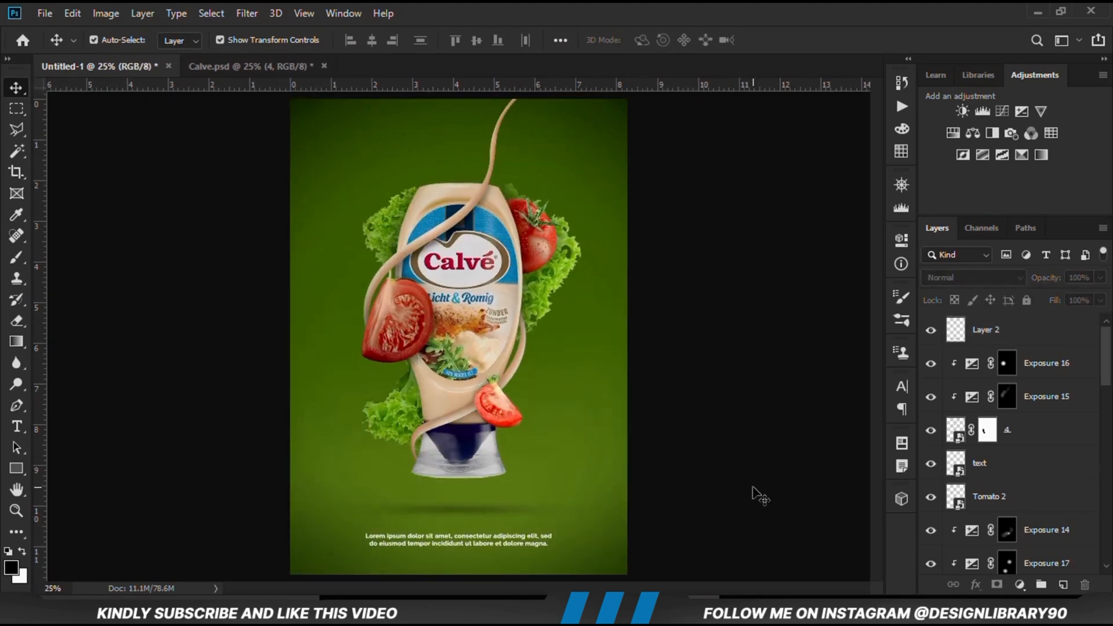
# Narrow the ground shadow on Layer 2 slightly from both sides with Free Transform, keeping it centred under the bottle
pyautogui.click(460, 516)
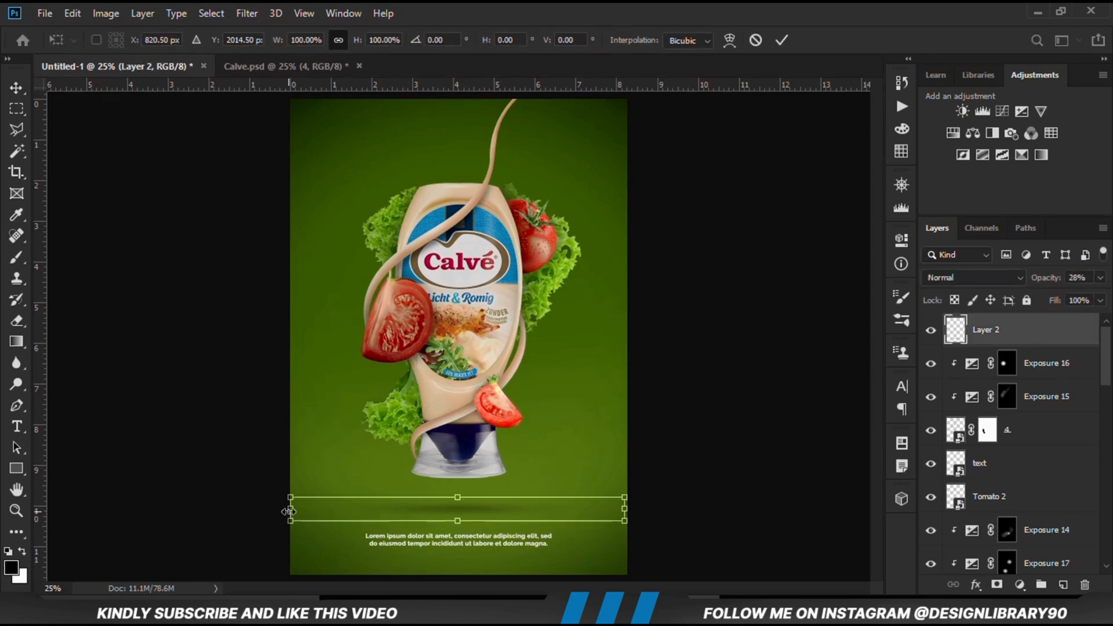
pyautogui.hotkey('ctrl', 'a')
pyautogui.click(376, 46)
pyautogui.hotkey('ctrl', 'd')
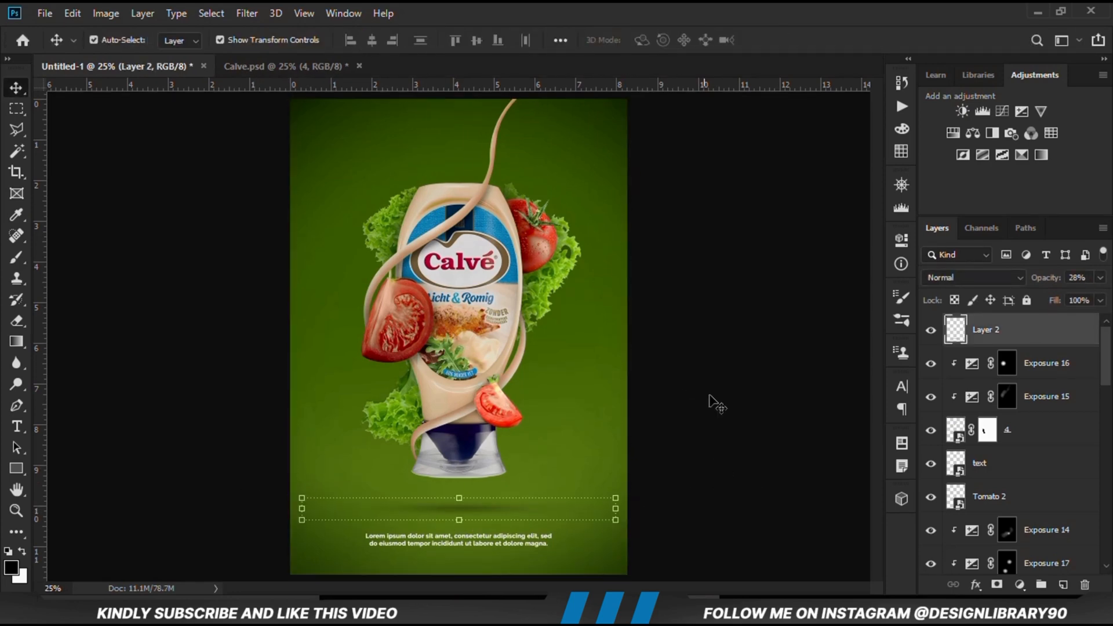
pyautogui.click(711, 400)
# Bring the dark light-and-particles image from Calve.psd into the poster document as the top layer
pyautogui.click(220, 67)
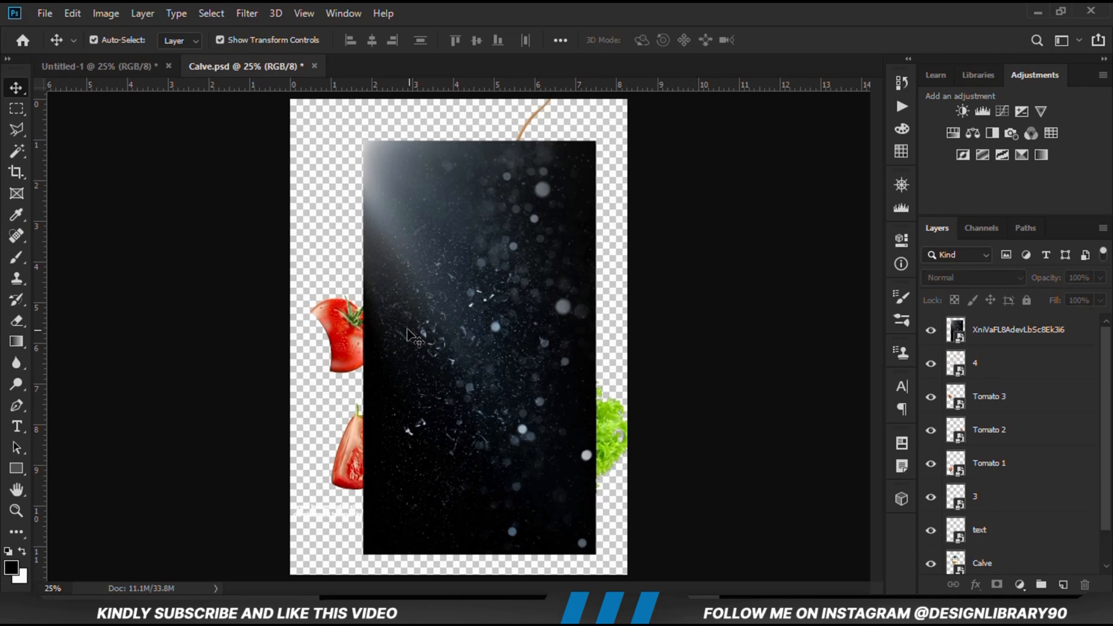
pyautogui.moveTo(414, 337); pyautogui.dragTo(458, 336)
pyautogui.rightClick(979, 334)
pyautogui.click(928, 172)
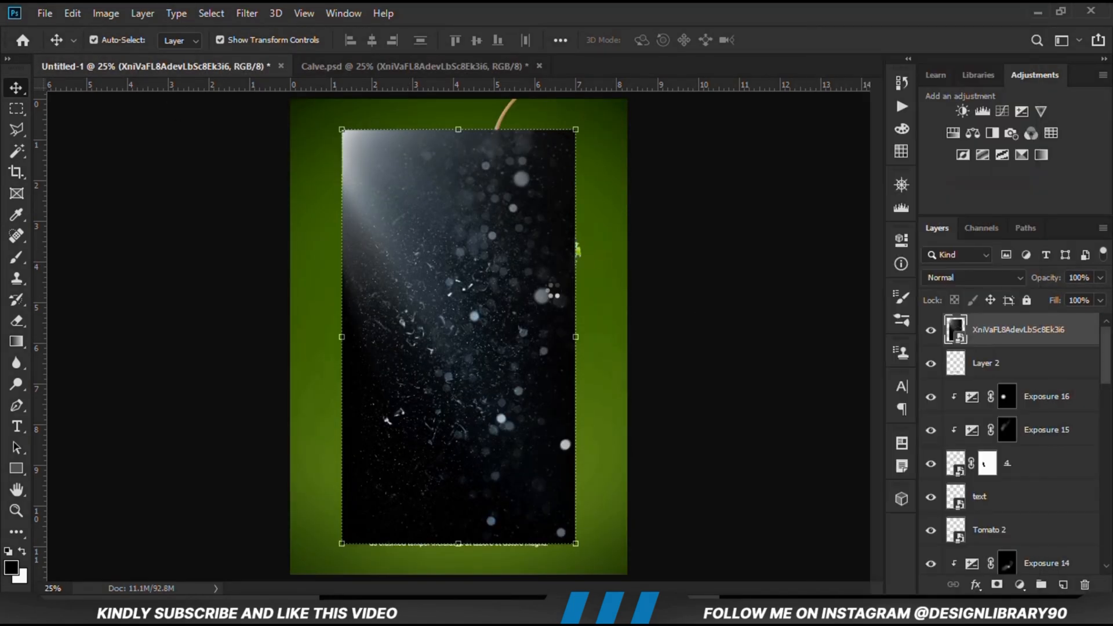
# Scale the particles image to about 145% so it covers the poster, and set its blend mode to Screen
pyautogui.hotkey('ctrl', 't')
pyautogui.scroll(-1, 547, 290)
pyautogui.moveTo(361, 163); pyautogui.dragTo(338, 120)
pyautogui.moveTo(414, 181)
pyautogui.mouseDown()
pyautogui.moveTo(392, 207)
pyautogui.moveTo(401, 190)
pyautogui.mouseUp()
pyautogui.moveTo(481, 366); pyautogui.dragTo(475, 367)
pyautogui.moveTo(539, 518); pyautogui.dragTo(599, 584)
pyautogui.moveTo(580, 368); pyautogui.dragTo(604, 372)
pyautogui.moveTo(493, 324); pyautogui.dragTo(496, 357)
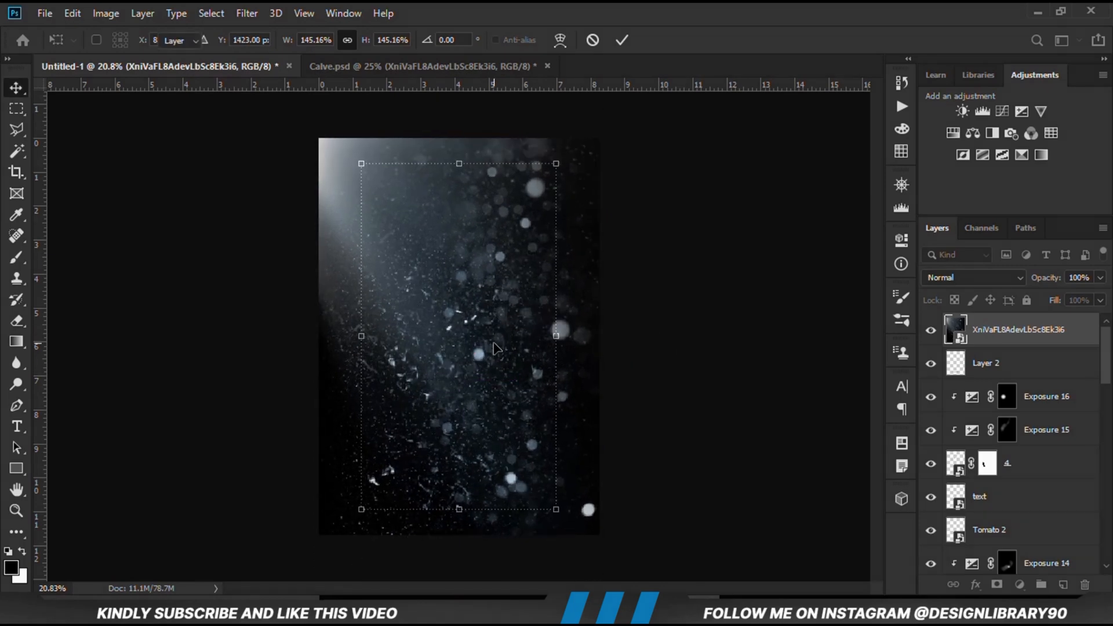
pyautogui.press('Return')
pyautogui.click(952, 280)
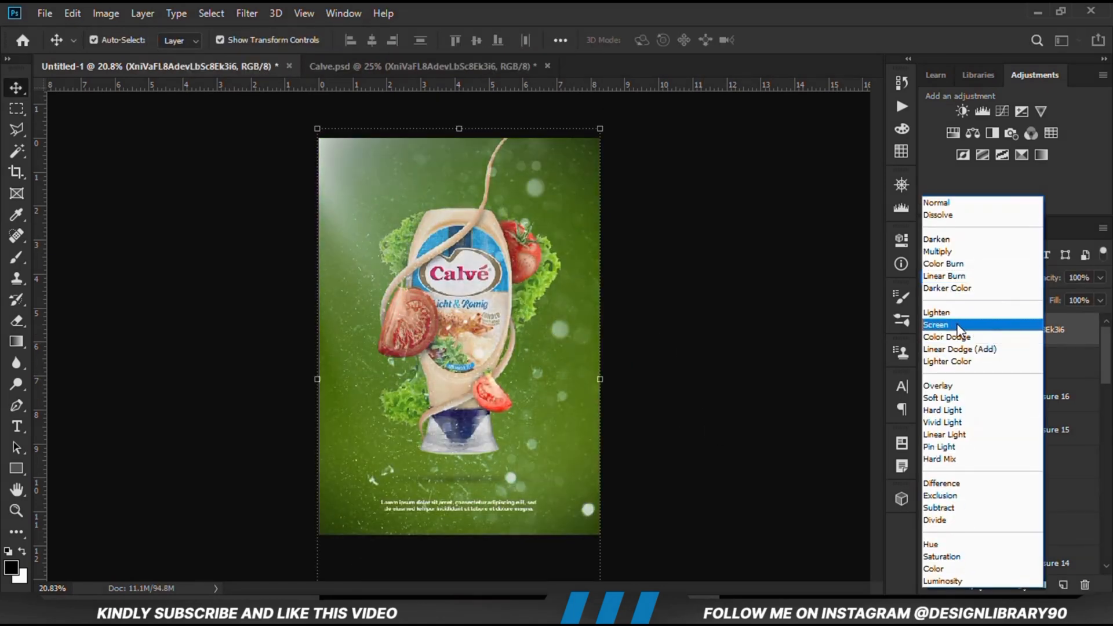
pyautogui.click(951, 319)
# Tint the particles image green with a clipped Hue/Saturation adjustment layer, using Colorize, hue 84 and a raised saturation
pyautogui.click(1020, 584)
pyautogui.click(1027, 423)
pyautogui.click(755, 510)
pyautogui.click(746, 435)
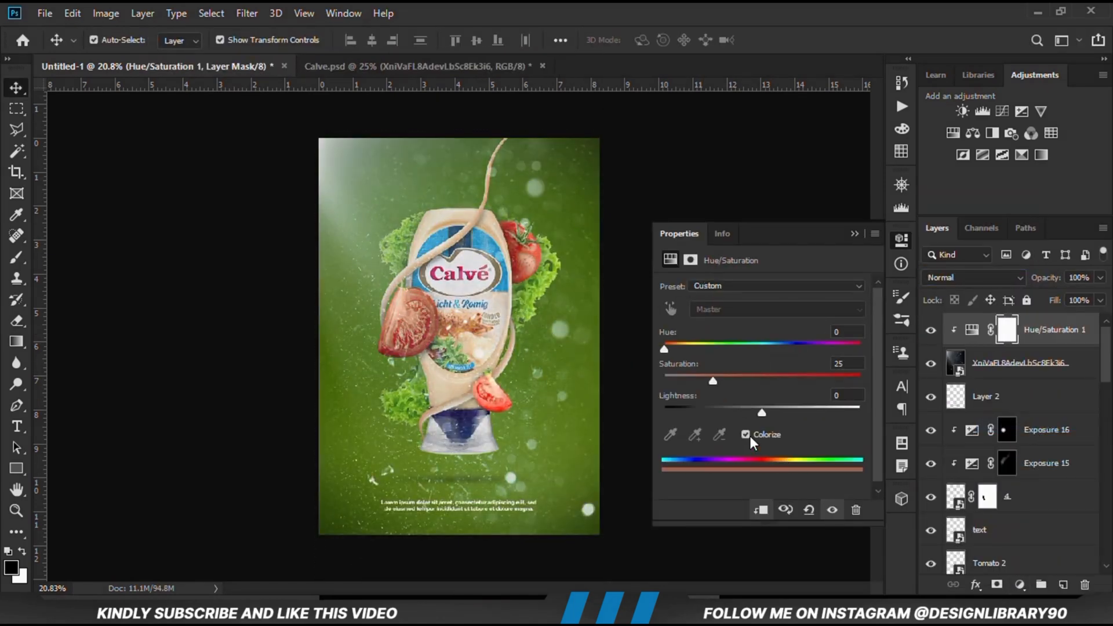
pyautogui.moveTo(664, 349); pyautogui.dragTo(738, 385)
pyautogui.click(714, 380)
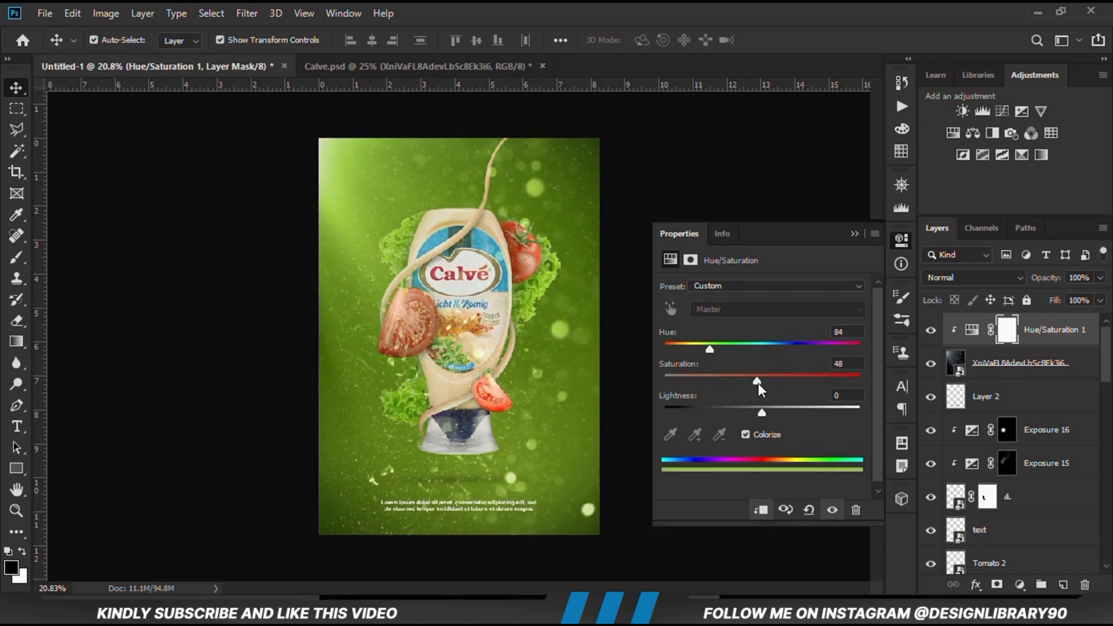
pyautogui.moveTo(763, 423); pyautogui.dragTo(742, 409)
pyautogui.click(854, 234)
# Add a layer mask to the particles image and invert it to black
pyautogui.click(985, 363)
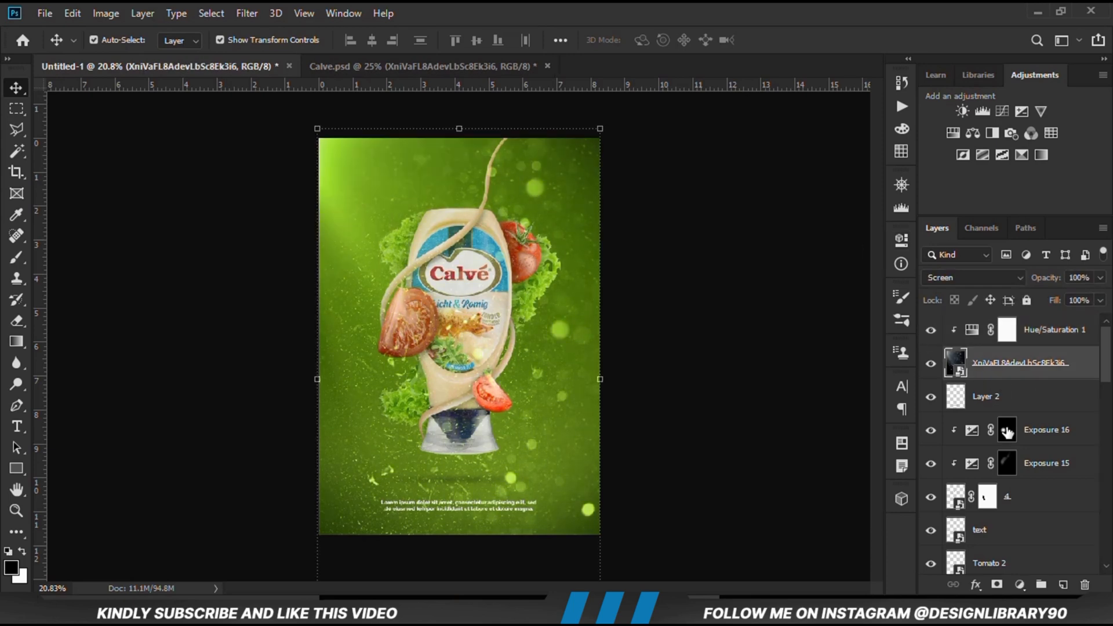
pyautogui.click(997, 584)
pyautogui.hotkey('ctrl', 'i')
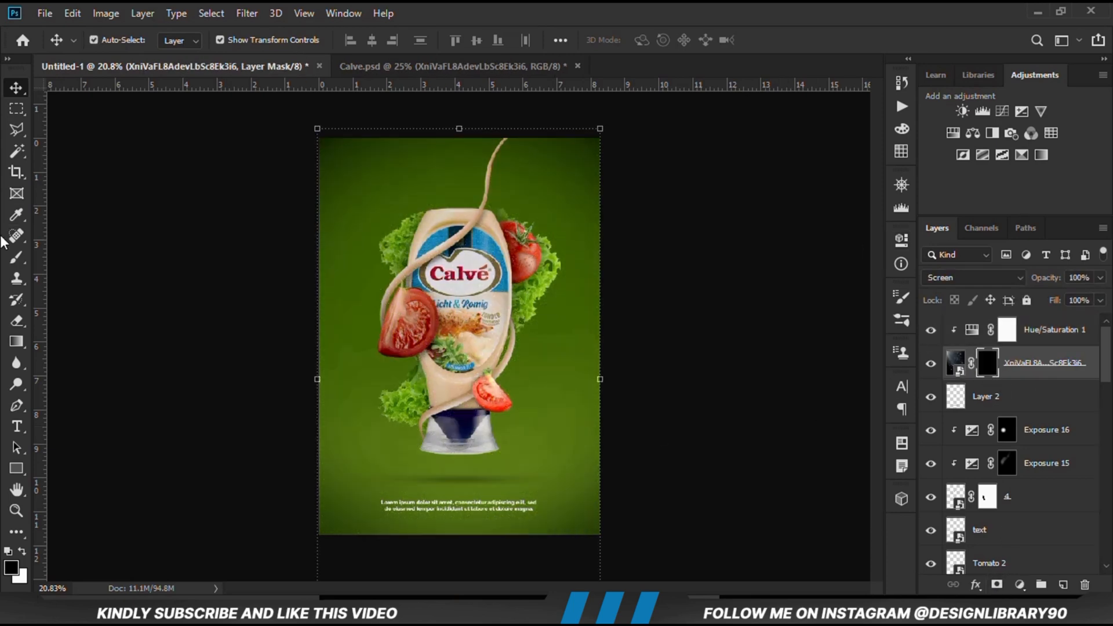
# Reveal the light particles over the poster's upper-left area by painting their mask with a soft white 1600 px brush at 13% opacity
pyautogui.press('b')
pyautogui.rightClick(469, 215)
pyautogui.doubleClick(468, 220)
pyautogui.click(374, 40)
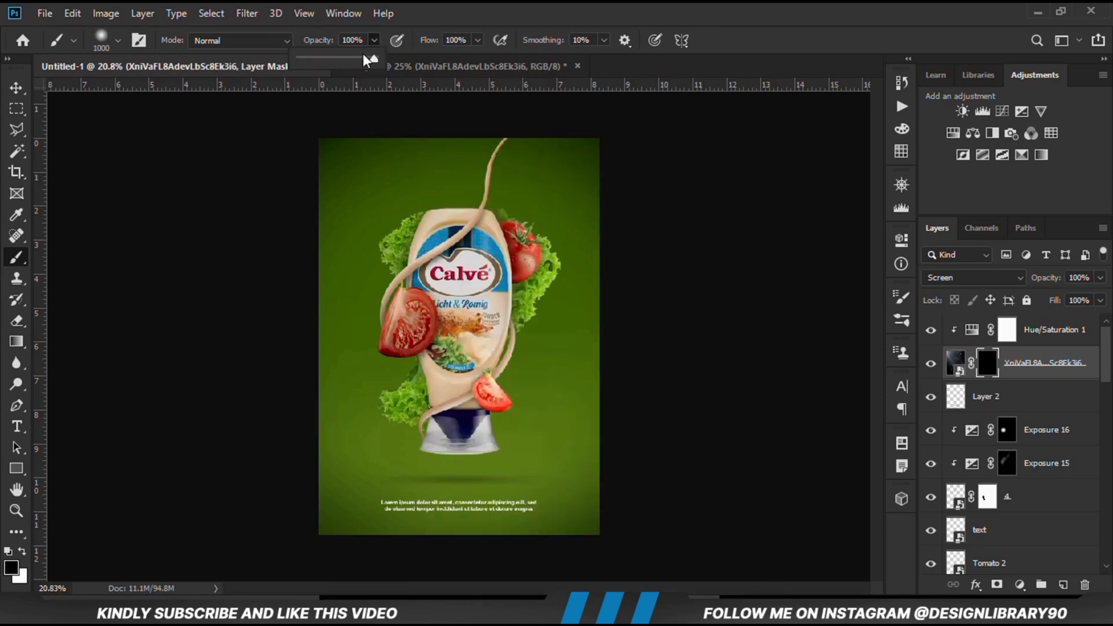
pyautogui.click(414, 10)
pyautogui.press('x')
pyautogui.press(']')
pyautogui.press(']')
pyautogui.press(']')
pyautogui.press(']')
pyautogui.press(']')
pyautogui.press(']')
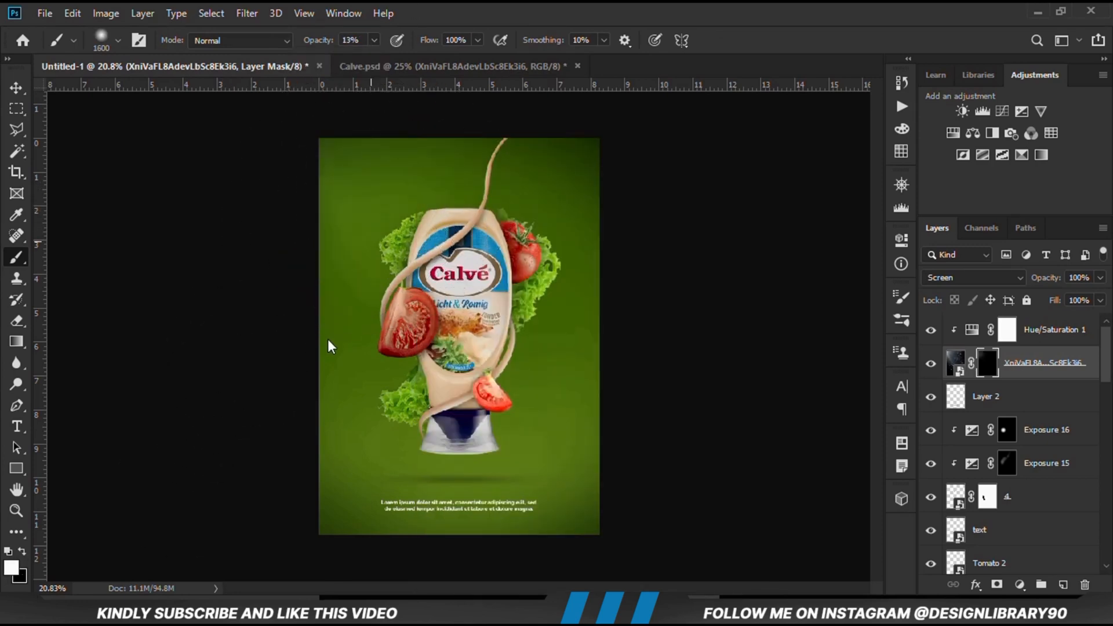
pyautogui.click(323, 200)
pyautogui.click(372, 164)
pyautogui.click(402, 199)
pyautogui.click(341, 294)
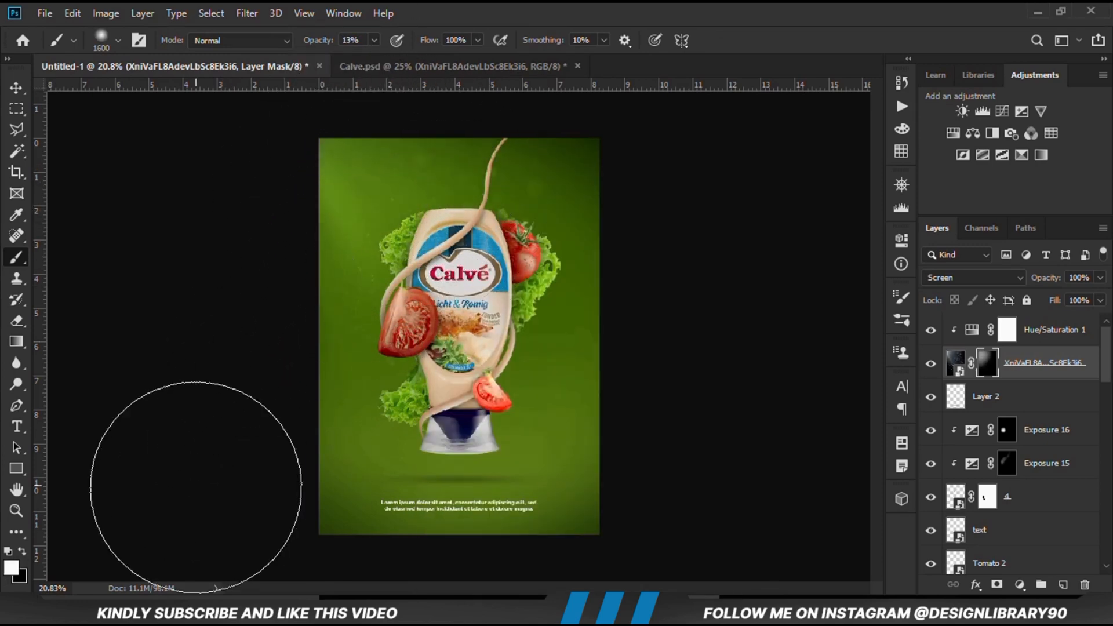
pyautogui.click(16, 88)
pyautogui.click(931, 364)
pyautogui.click(931, 365)
pyautogui.keyDown('ctrl'); pyautogui.click(676, 365); pyautogui.keyUp('ctrl')
pyautogui.hotkey('ctrl', '0')
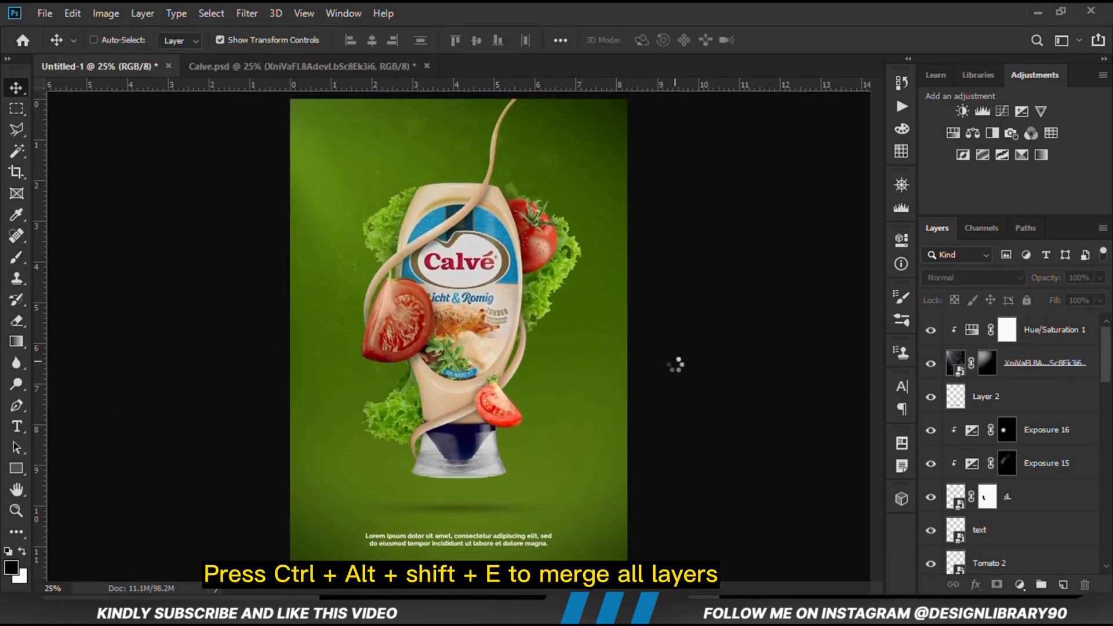
pyautogui.hotkey('ctrl', 'alt', 'shift', 'e')
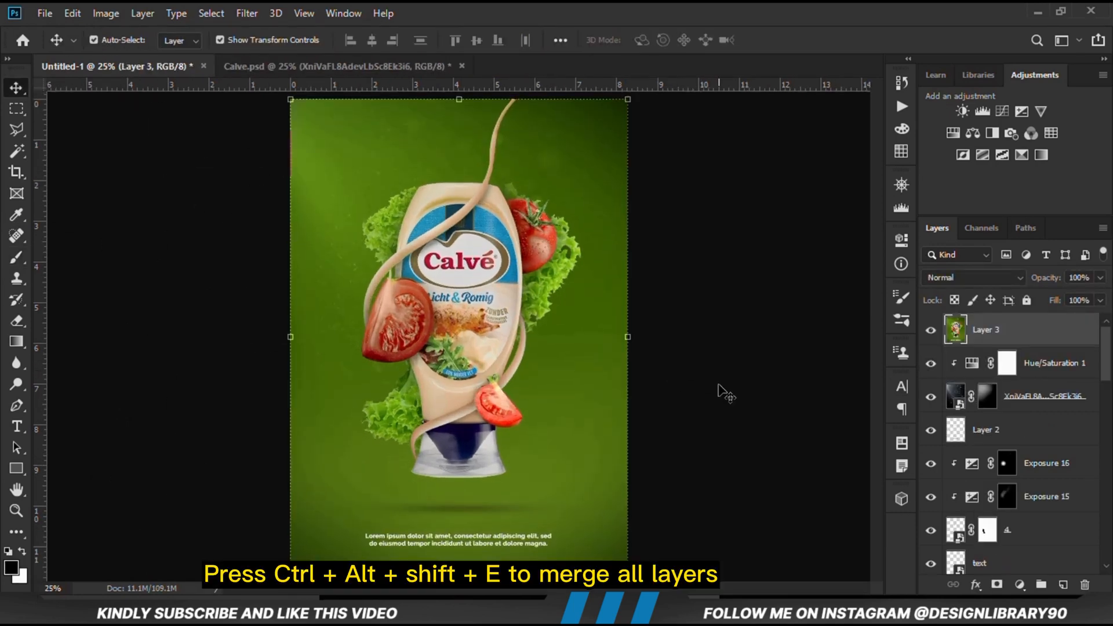
pyautogui.rightClick(1018, 330)
pyautogui.click(805, 228)
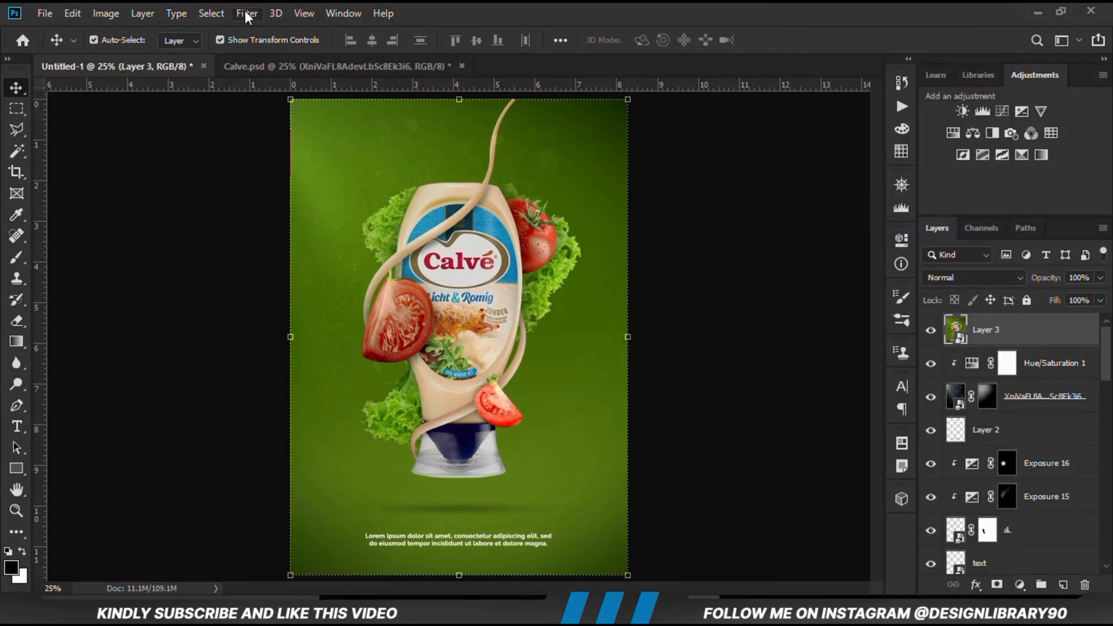
pyautogui.click(683, 280)
pyautogui.click(990, 340)
pyautogui.press('Delete')
# Add a darkening Exposure adjustment layer clipped to the Tomato 2 layer and invert its mask to black
pyautogui.click(512, 421)
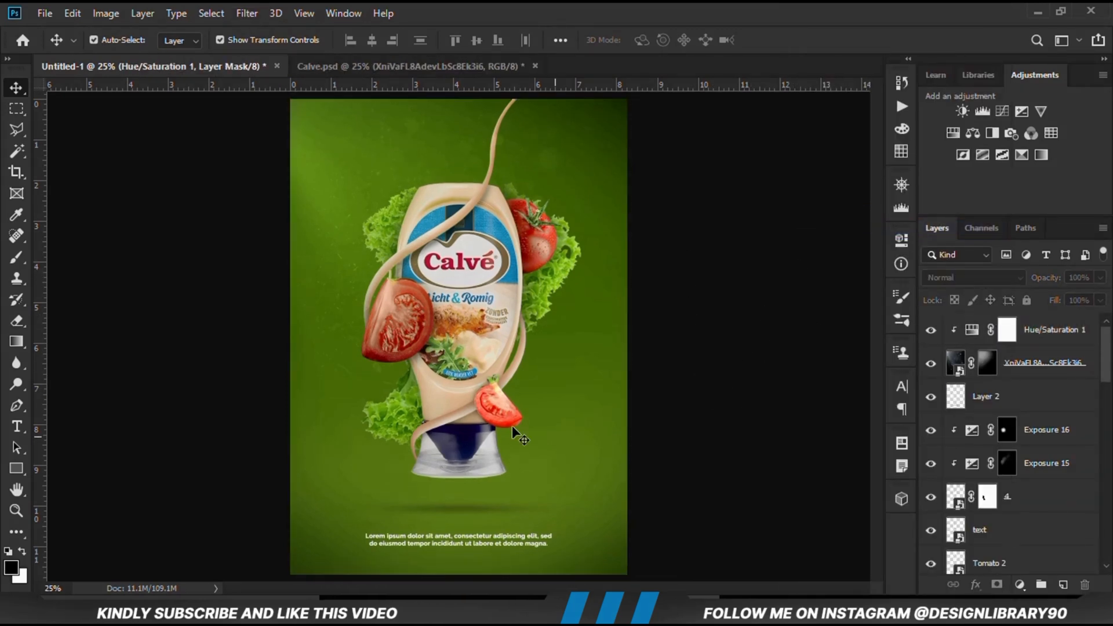
pyautogui.scroll(-1, 1010, 510)
pyautogui.click(1020, 585)
pyautogui.click(1021, 406)
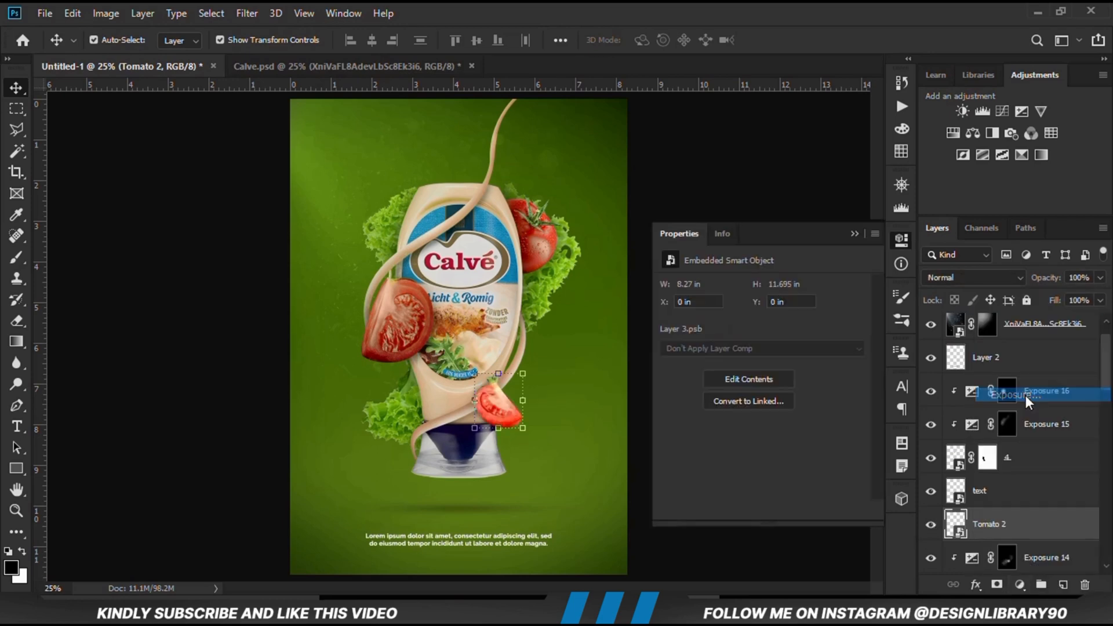
pyautogui.moveTo(762, 327); pyautogui.dragTo(711, 322)
pyautogui.click(854, 234)
pyautogui.hotkey('ctrl', 'i')
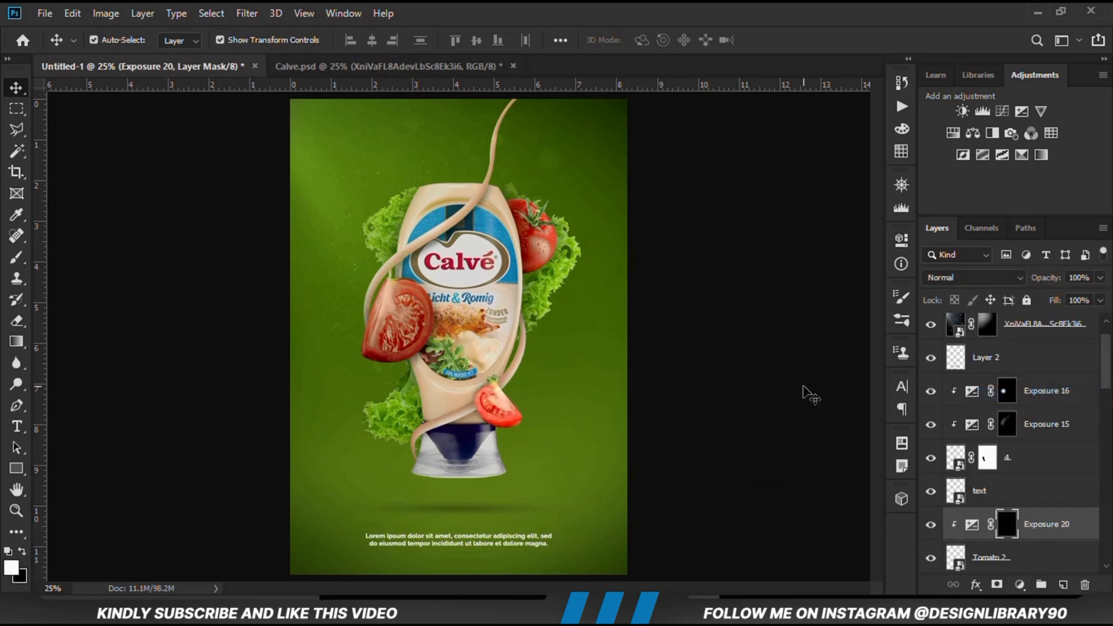
# Paint a shadow on the lower part of the small tomato wedge in the Exposure mask, using a 400 px white brush at 12% opacity
pyautogui.rightClick(17, 258)
pyautogui.click(77, 252)
pyautogui.press('[')
pyautogui.press('[')
pyautogui.press('[')
pyautogui.press('[')
pyautogui.press('[')
pyautogui.press('[')
pyautogui.press('[')
pyautogui.press('[')
pyautogui.press('[')
pyautogui.press('[')
pyautogui.press('[')
pyautogui.press('[')
pyautogui.click(375, 40)
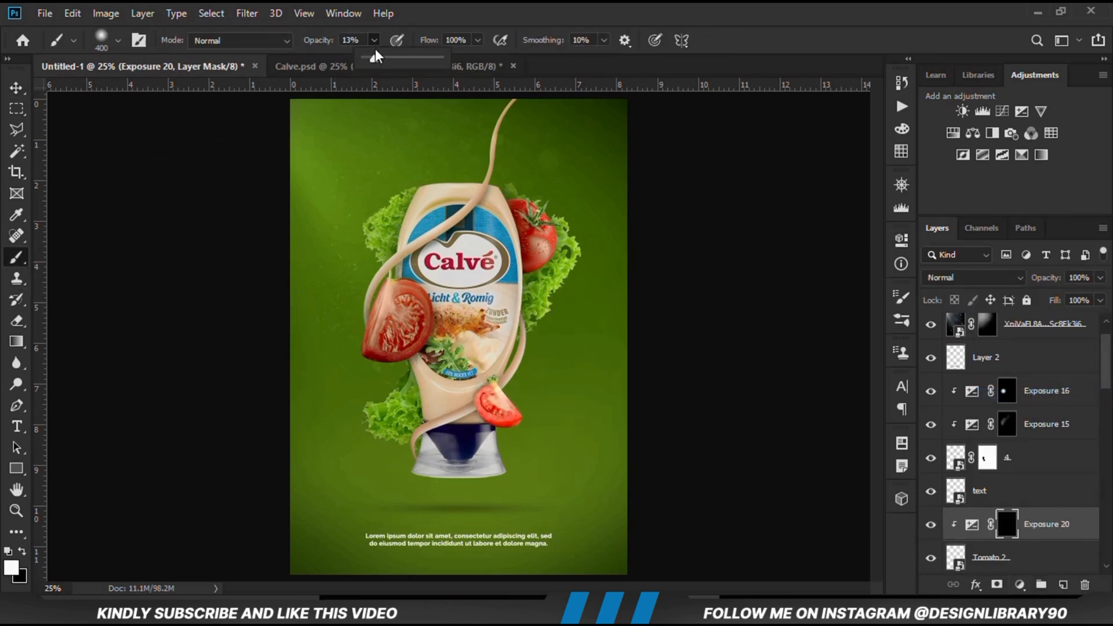
pyautogui.moveTo(376, 55); pyautogui.dragTo(374, 57)
pyautogui.moveTo(516, 427)
pyautogui.mouseDown()
pyautogui.moveTo(485, 376)
pyautogui.moveTo(465, 422)
pyautogui.moveTo(508, 452)
pyautogui.moveTo(446, 412)
pyautogui.mouseUp()
pyautogui.click(931, 527)
pyautogui.click(931, 527)
# Lower the small tomato's Exposure shadow layer to 84% opacity and deselect it
pyautogui.click(1100, 278)
pyautogui.moveTo(1099, 300); pyautogui.dragTo(1091, 301)
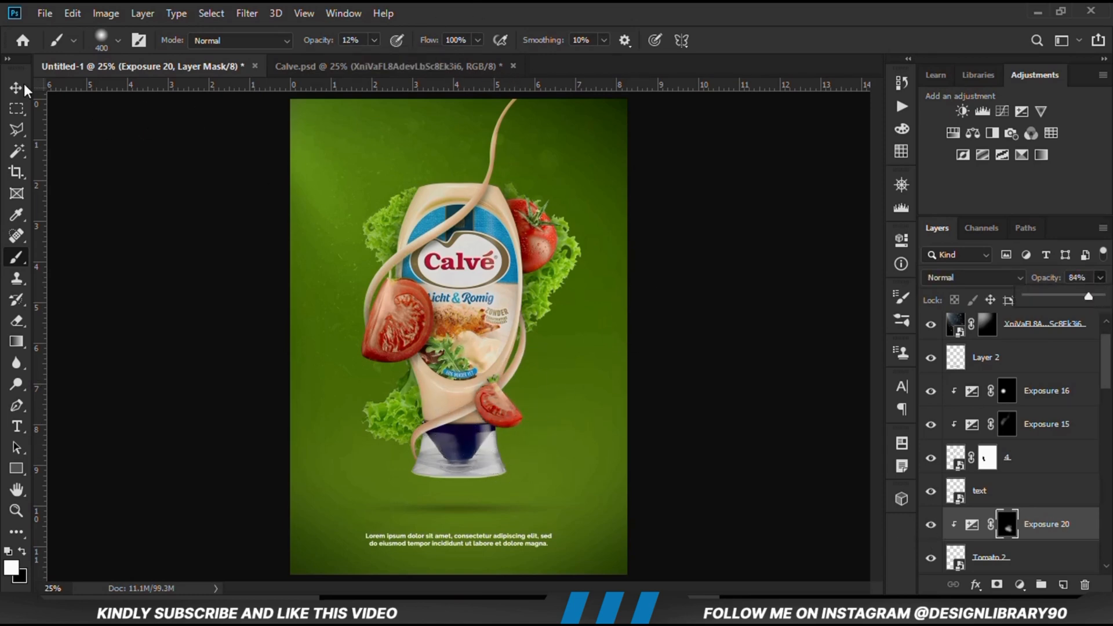
pyautogui.click(18, 88)
pyautogui.click(152, 199)
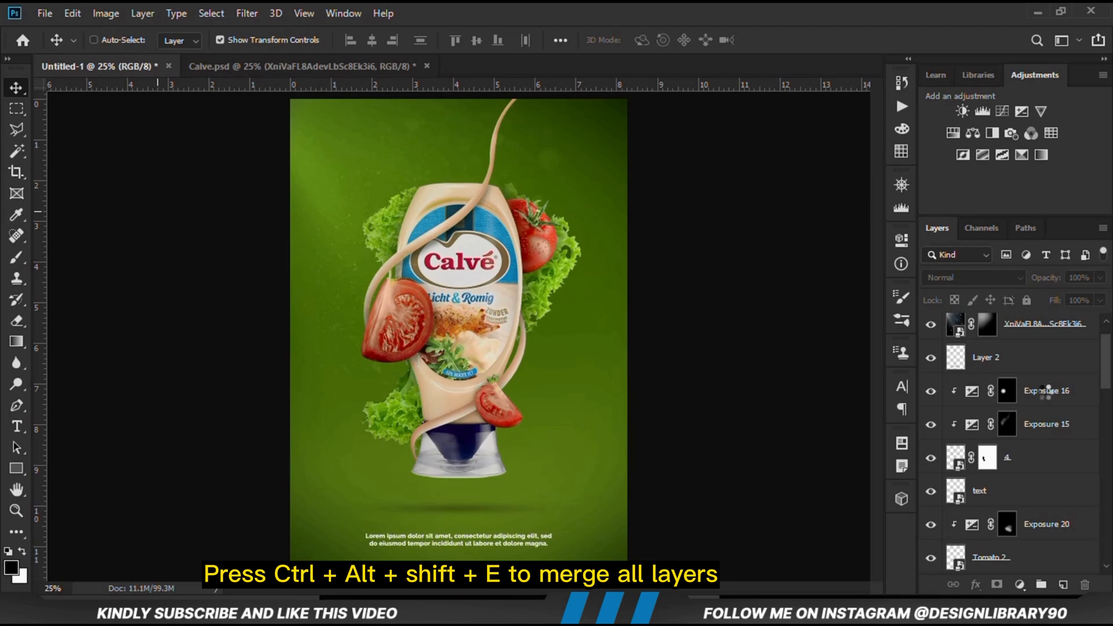
# Stamp all visible layers into a new merged layer at the top and convert it to a Smart Object
pyautogui.hotkey('ctrl', 'alt', 'shift', 'e')
pyautogui.rightClick(1001, 339)
pyautogui.click(845, 224)
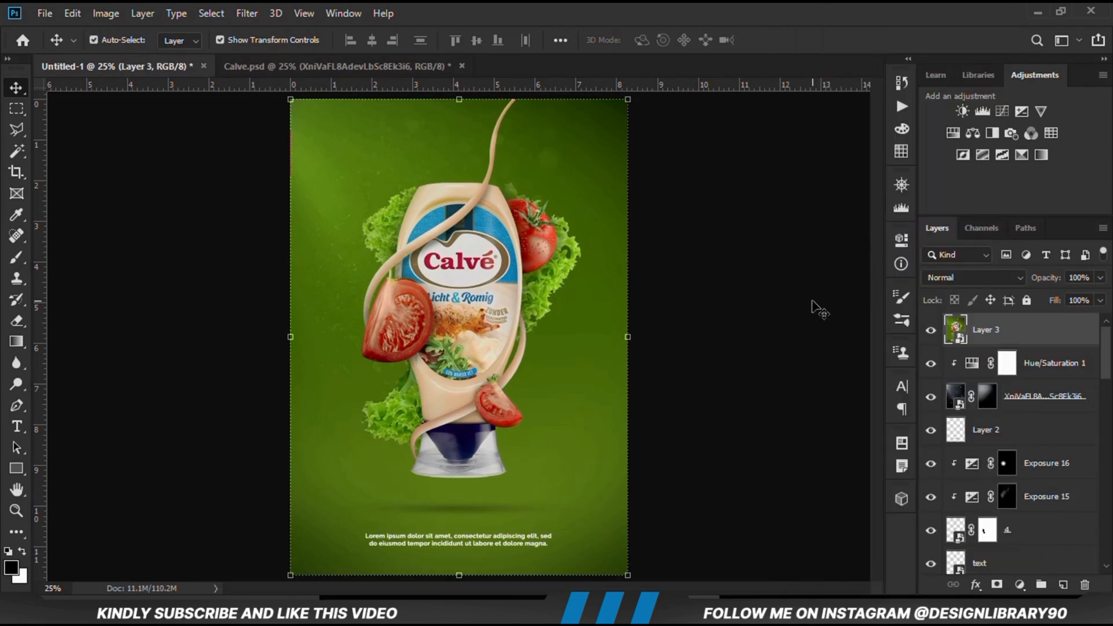
# Start a Camera Raw Filter on the merged layer with exposure +0.15, contrast +13, highlights +6, shadows -27 and whites +6
pyautogui.click(247, 13)
pyautogui.click(290, 111)
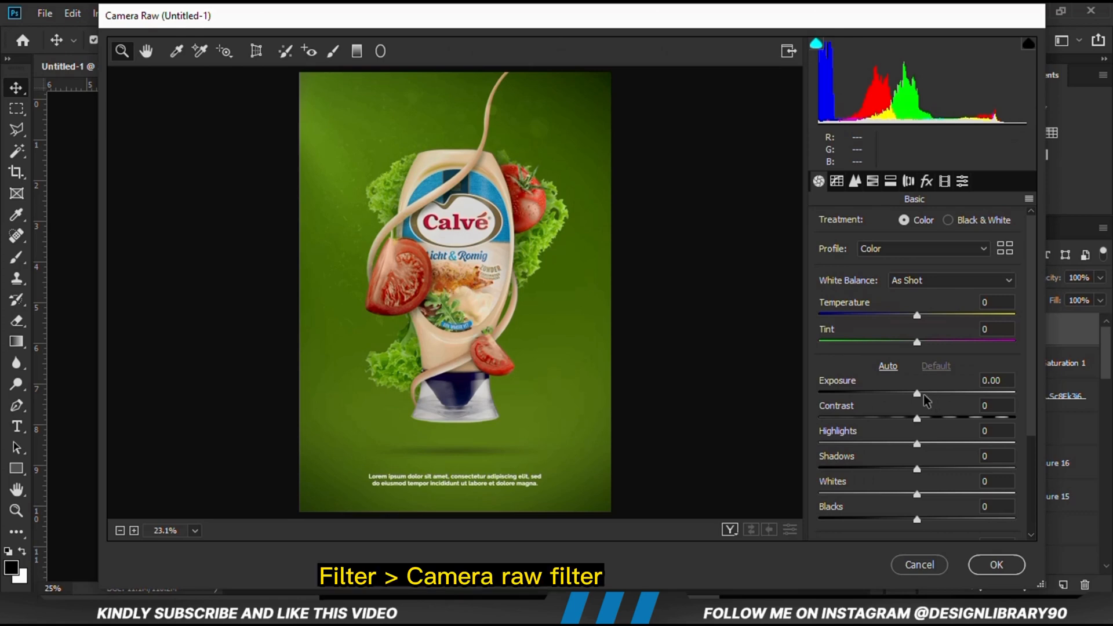
pyautogui.moveTo(923, 394); pyautogui.dragTo(923, 487)
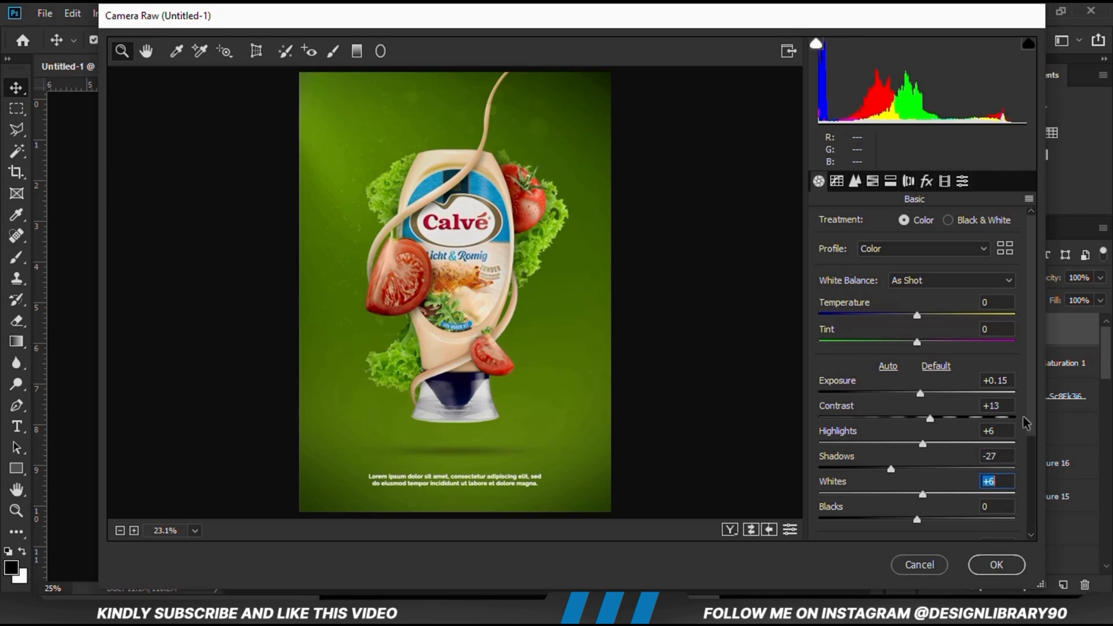
# Set whites to +2, blacks to -23, texture to +17 and clarity to +3, and apply the Camera Raw Filter
pyautogui.scroll(-2, 907, 458)
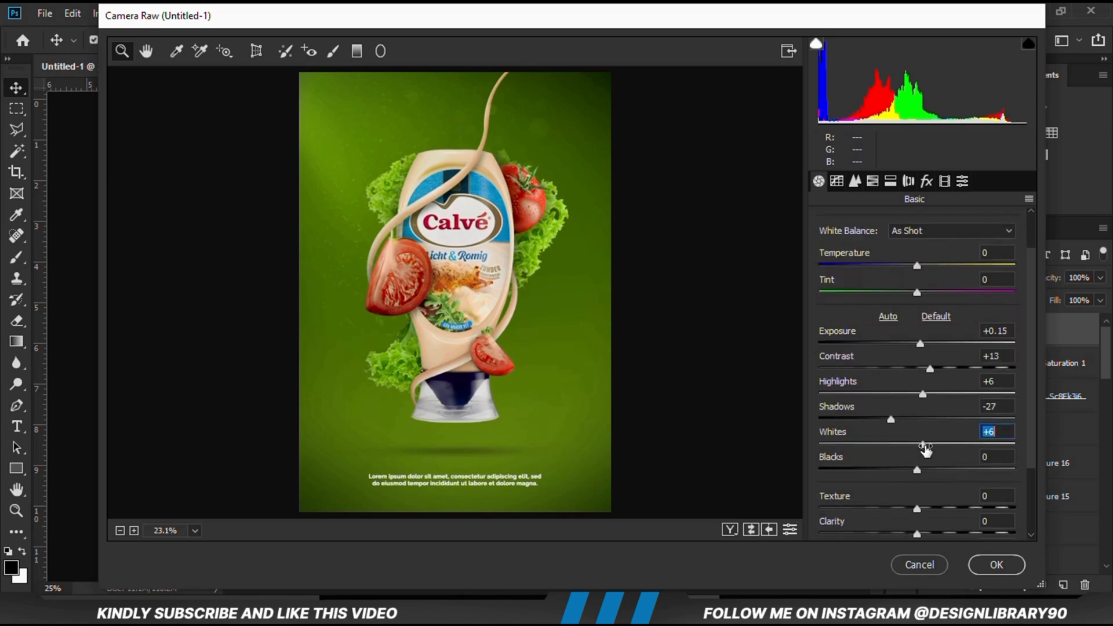
pyautogui.moveTo(920, 472); pyautogui.dragTo(903, 465)
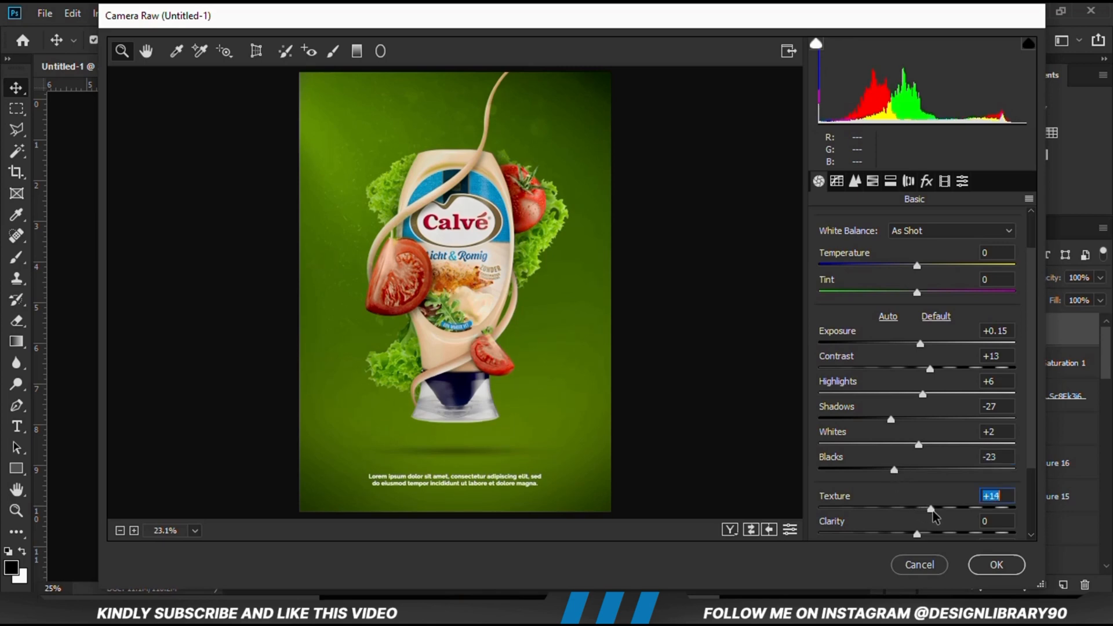
pyautogui.moveTo(920, 534); pyautogui.dragTo(934, 510)
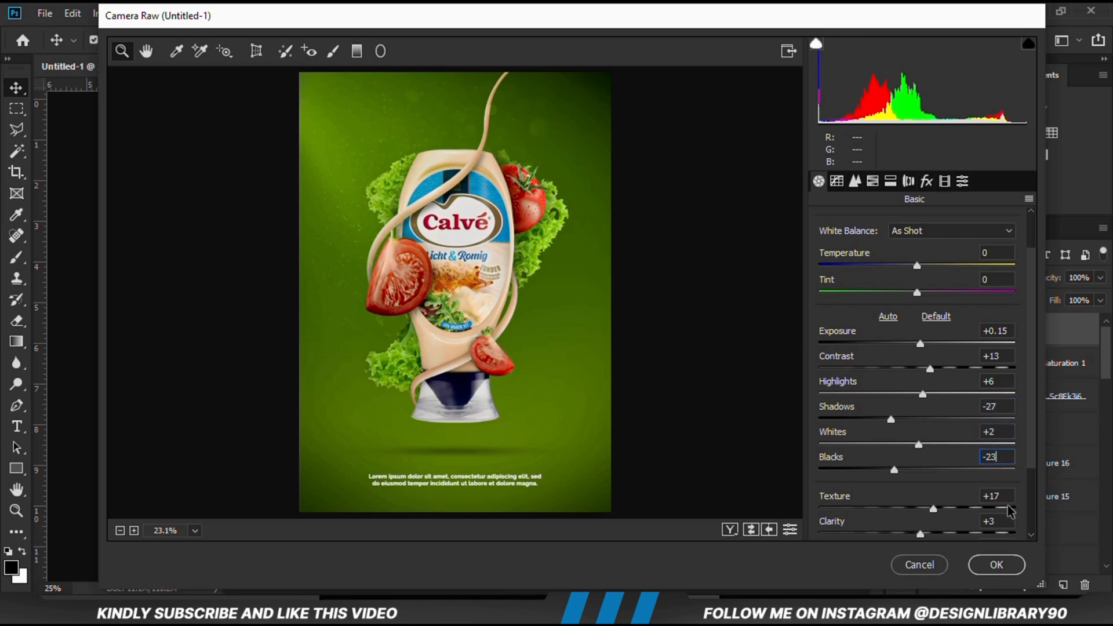
pyautogui.click(1005, 558)
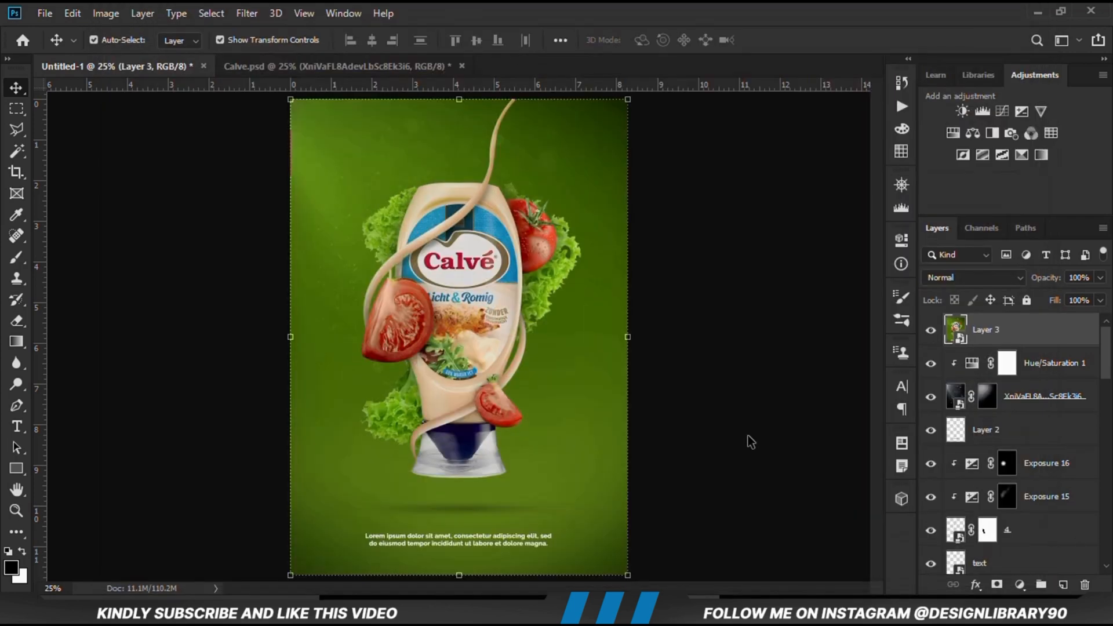
pyautogui.click(740, 368)
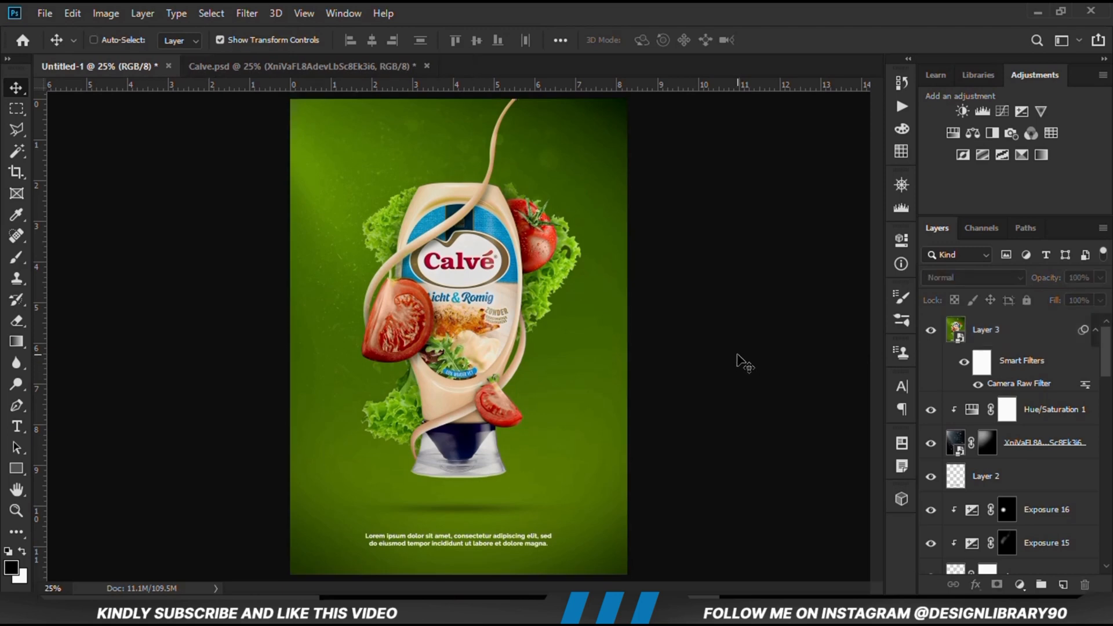
pyautogui.hotkey('ctrl', '0')
pyautogui.hotkey('ctrl', '-')
pyautogui.hotkey('ctrl', '-')
pyautogui.hotkey('ctrl', '0')
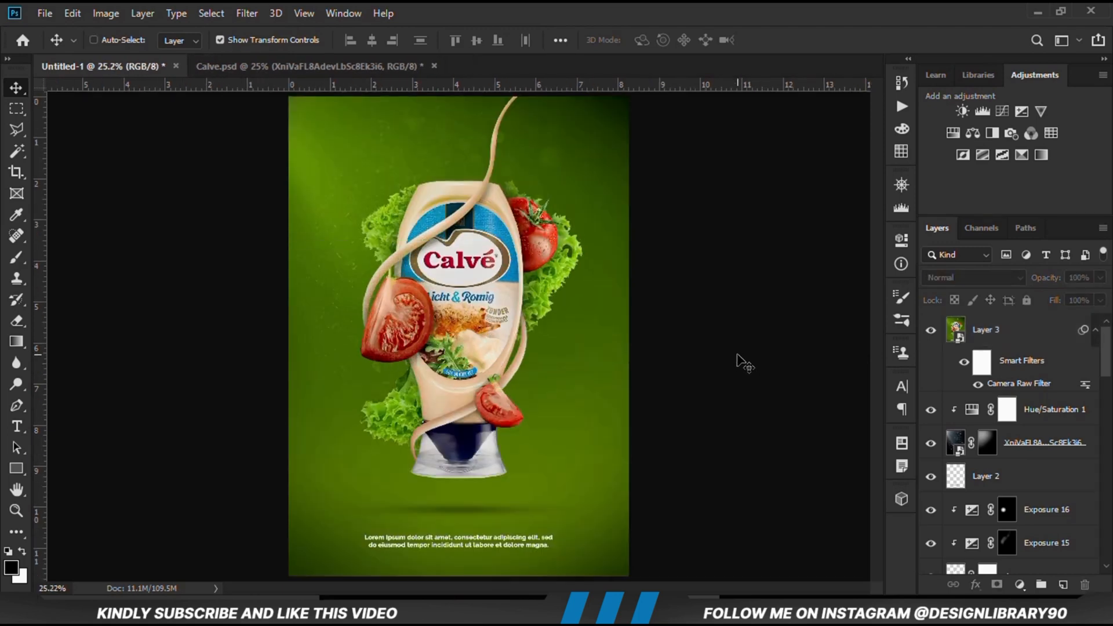